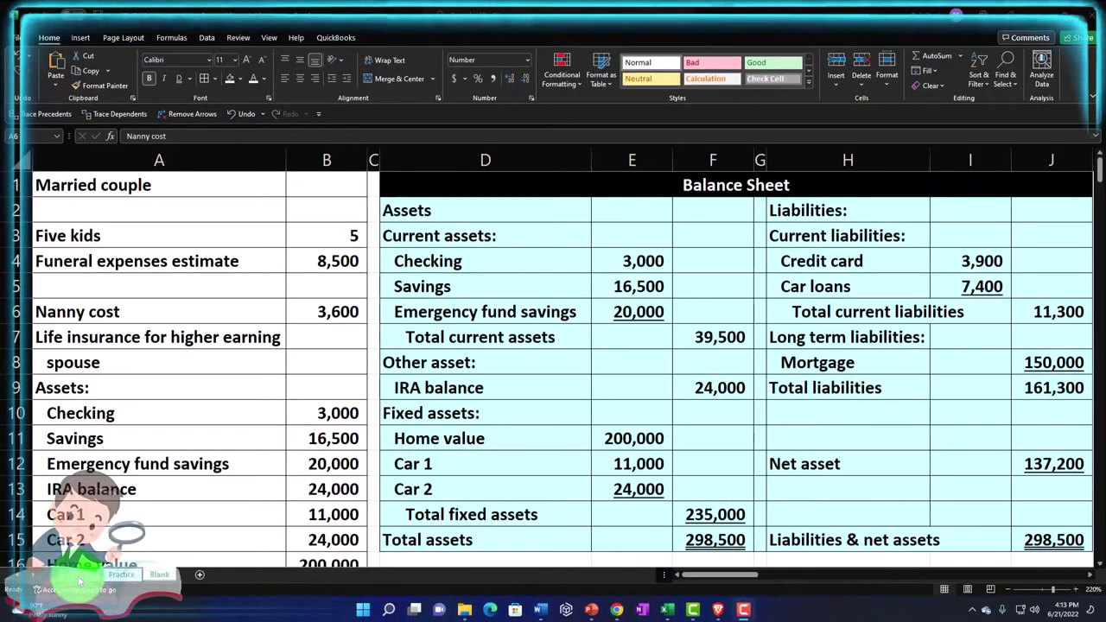
# Step: Open the Example sheet and review the Balance Sheet and the accrual and cash flow Income Statements across row 3
pyautogui.click(79, 576)
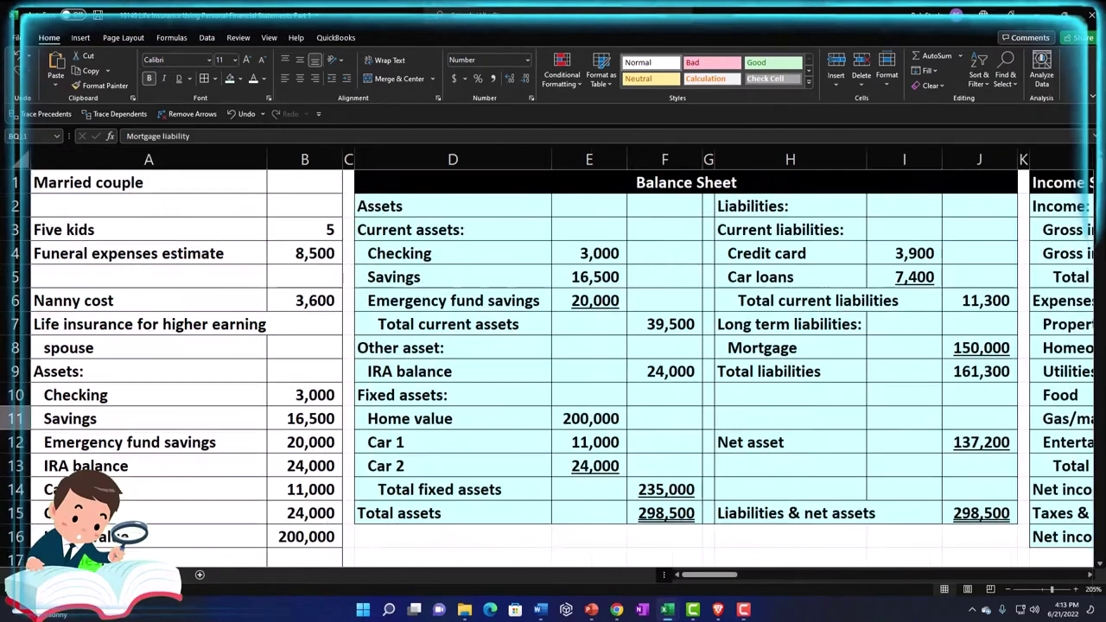
pyautogui.click(210, 230)
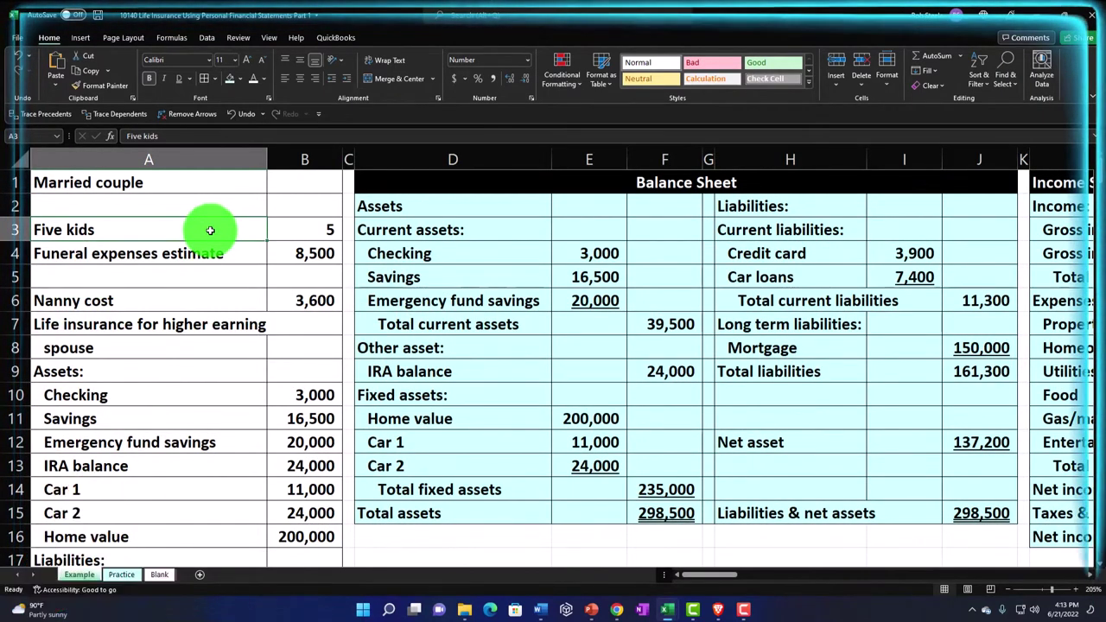
pyautogui.press('Right')
pyautogui.press('Right')
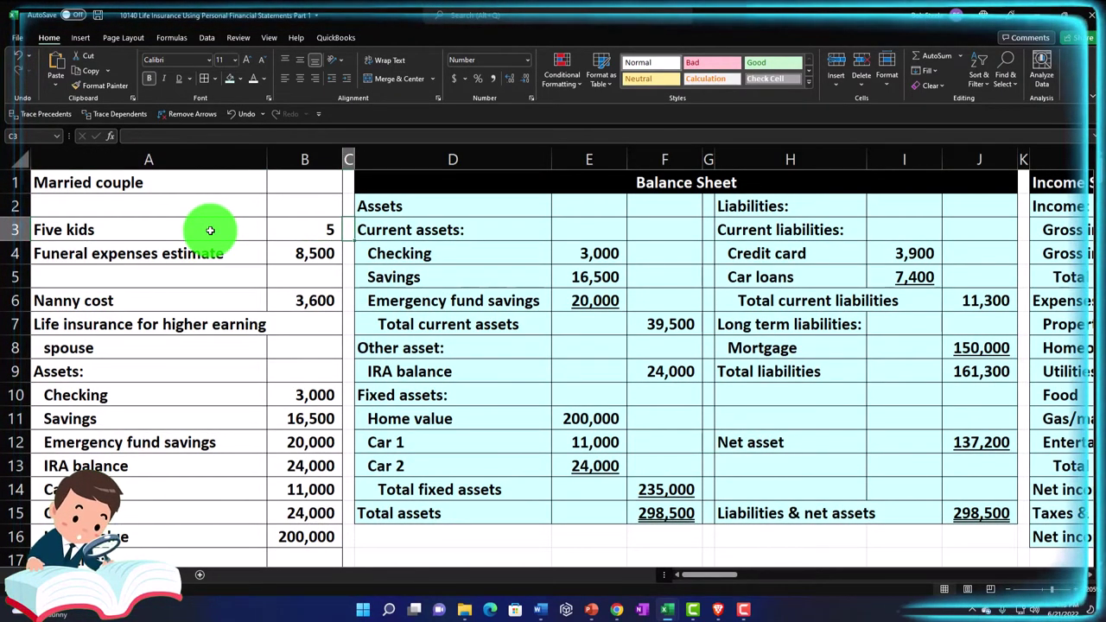
pyautogui.press('Right')
pyautogui.press('Right')
pyautogui.press('Right')
pyautogui.press('Right')
pyautogui.press('Right')
pyautogui.press('Right')
pyautogui.press('Right')
pyautogui.press('Right')
pyautogui.press('Right')
pyautogui.press('Right')
pyautogui.press('Right')
pyautogui.press('Right')
pyautogui.press('Right')
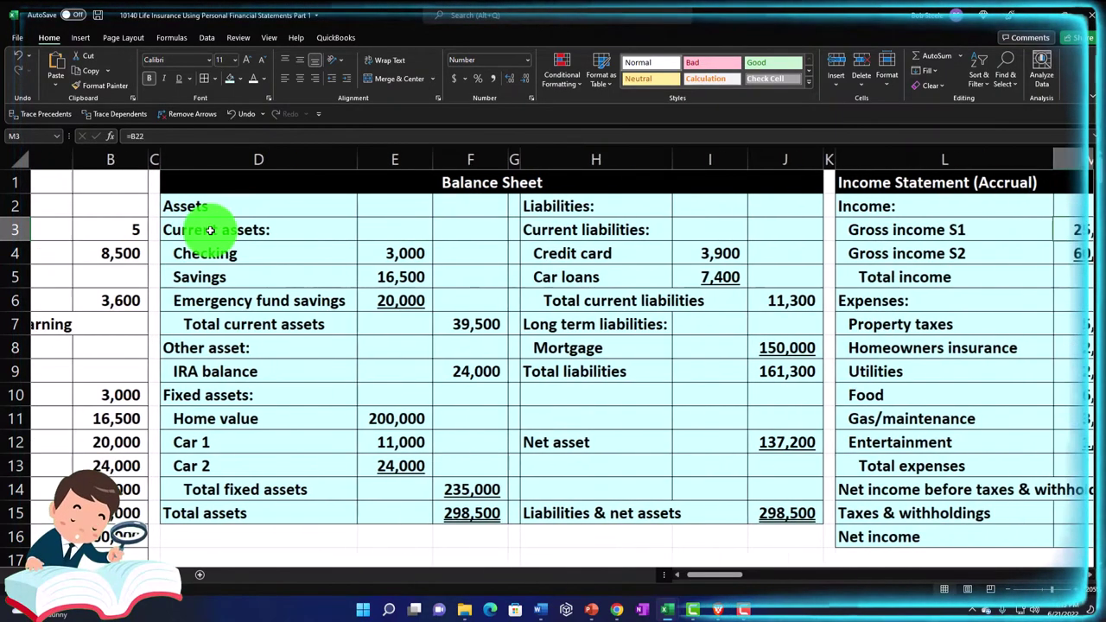
pyautogui.press('Right')
pyautogui.press('Right')
pyautogui.press('Right')
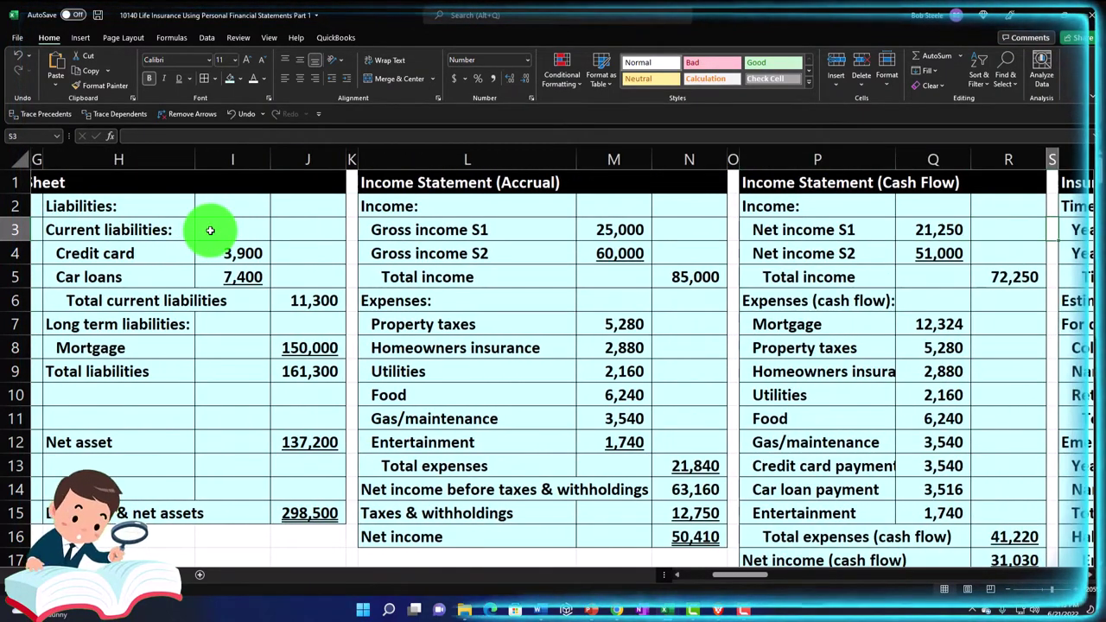
# Step: Examine the Insurance Needed - Method One and Life Insurance Needed - Method Two sections on the Example sheet
pyautogui.press('Right')
pyautogui.press('Right')
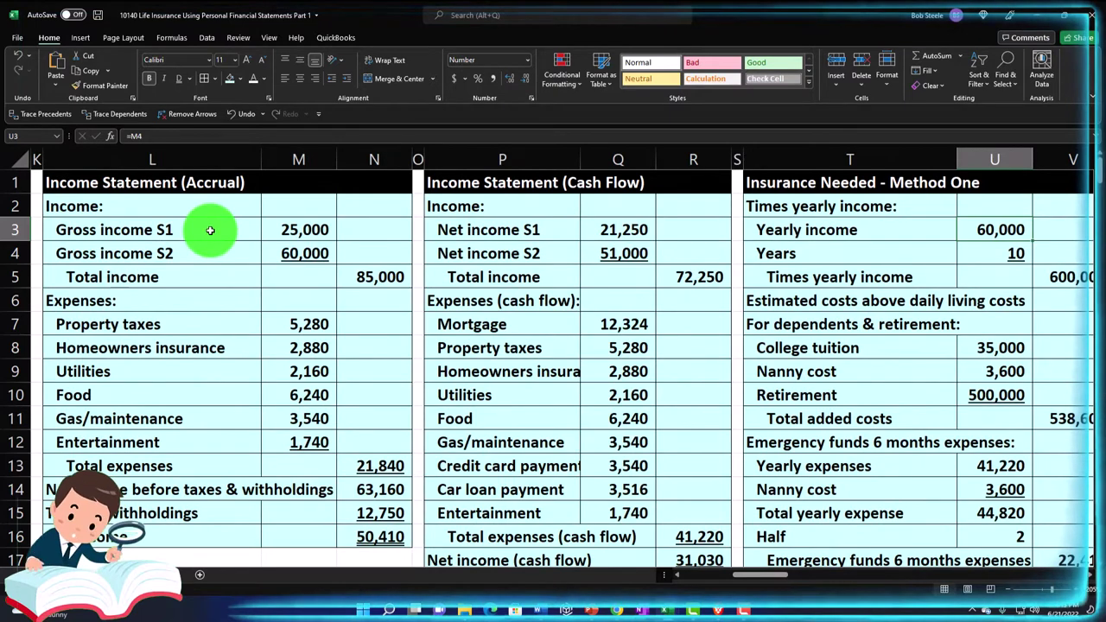
pyautogui.press('Right')
pyautogui.press('Right')
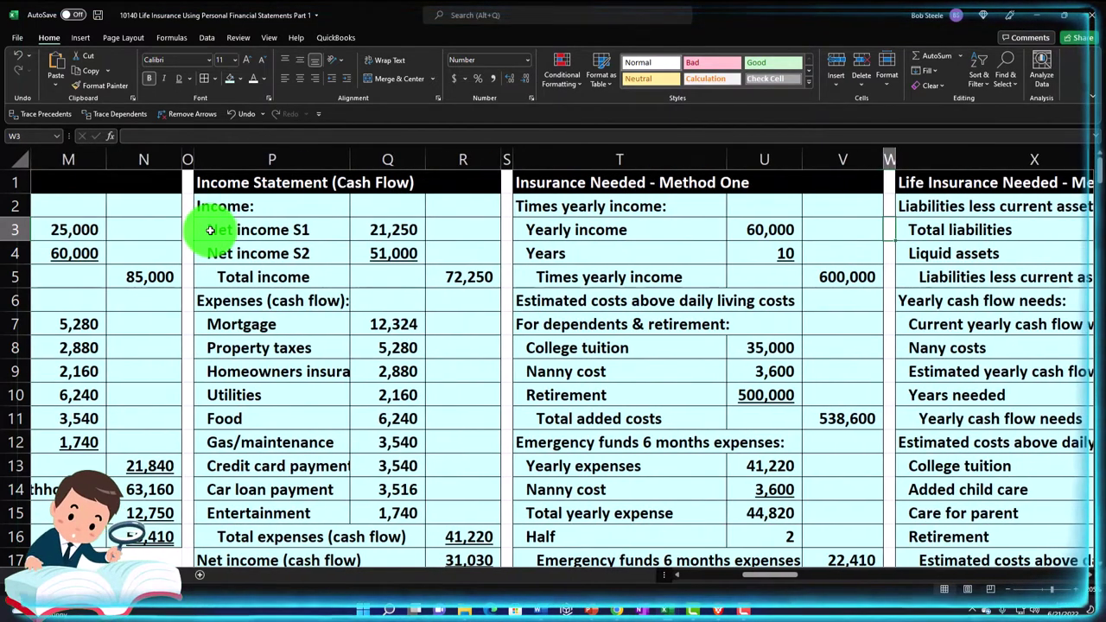
pyautogui.press('Right')
pyautogui.press('Right')
pyautogui.press('Right')
pyautogui.press('Right')
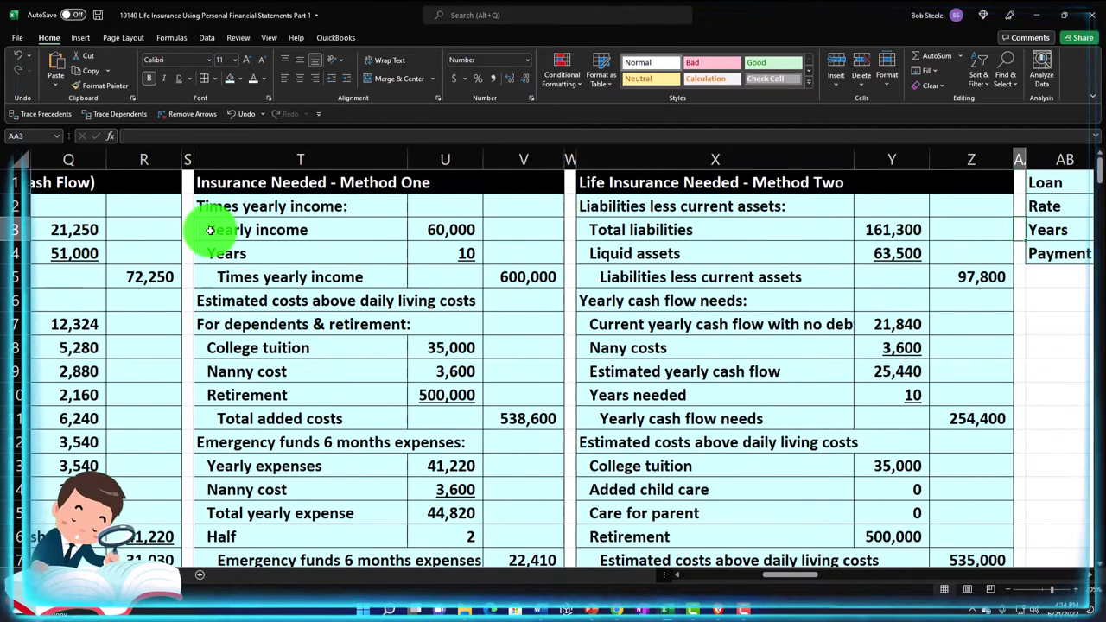
# Step: Examine the loan terms and the monthly and yearly mortgage amortization tables on the Example sheet
pyautogui.press('Right')
pyautogui.press('Right')
pyautogui.press('Right')
pyautogui.press('Right')
pyautogui.press('Right')
pyautogui.press('Right')
pyautogui.press('Right')
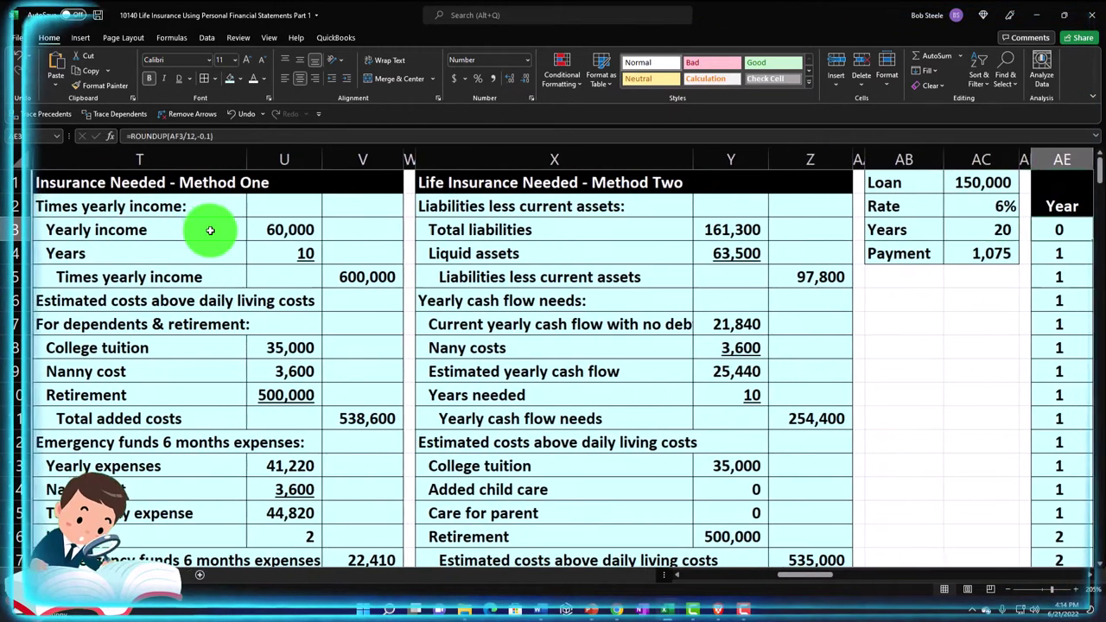
pyautogui.press('Right')
pyautogui.press('Right')
pyautogui.press('Right')
pyautogui.press('Right')
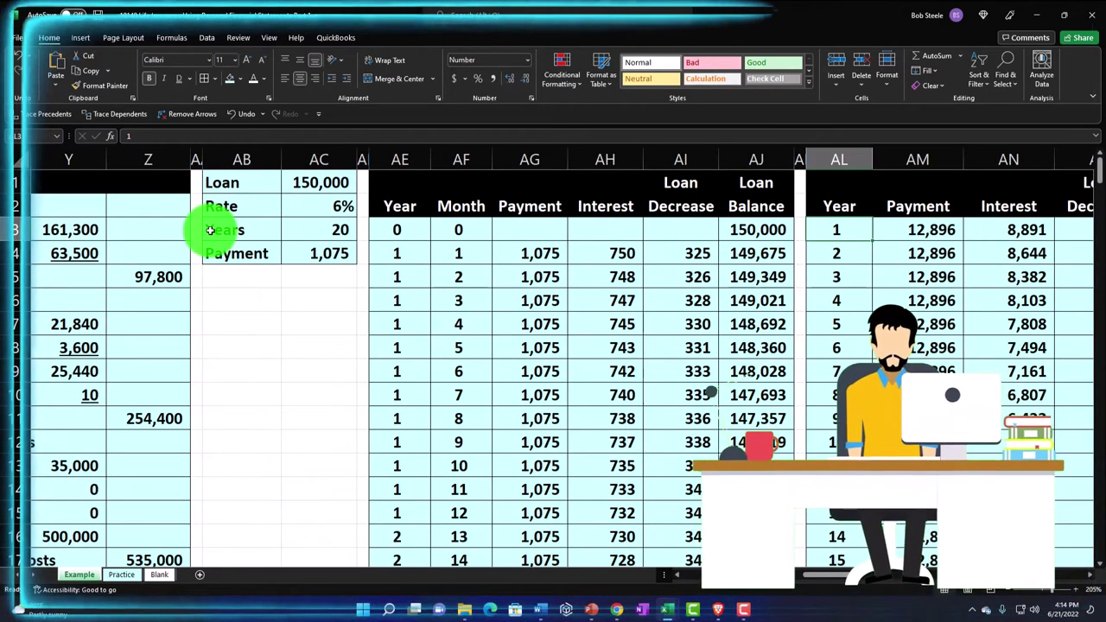
pyautogui.press('Right')
pyautogui.press('Right')
pyautogui.press('Right')
pyautogui.press('Right')
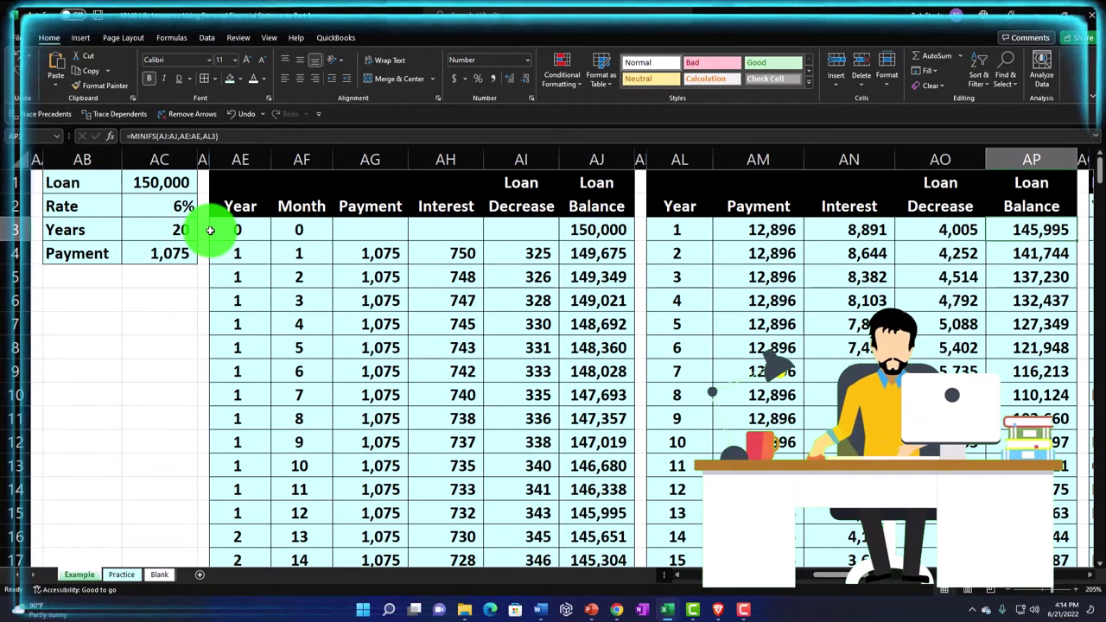
# Step: Examine the first Life Insurance Needed Declining 1 projection for years 0 to 10 and its yearly balance schedules
pyautogui.press('Right')
pyautogui.press('Right')
pyautogui.press('Right')
pyautogui.press('Right')
pyautogui.press('Right')
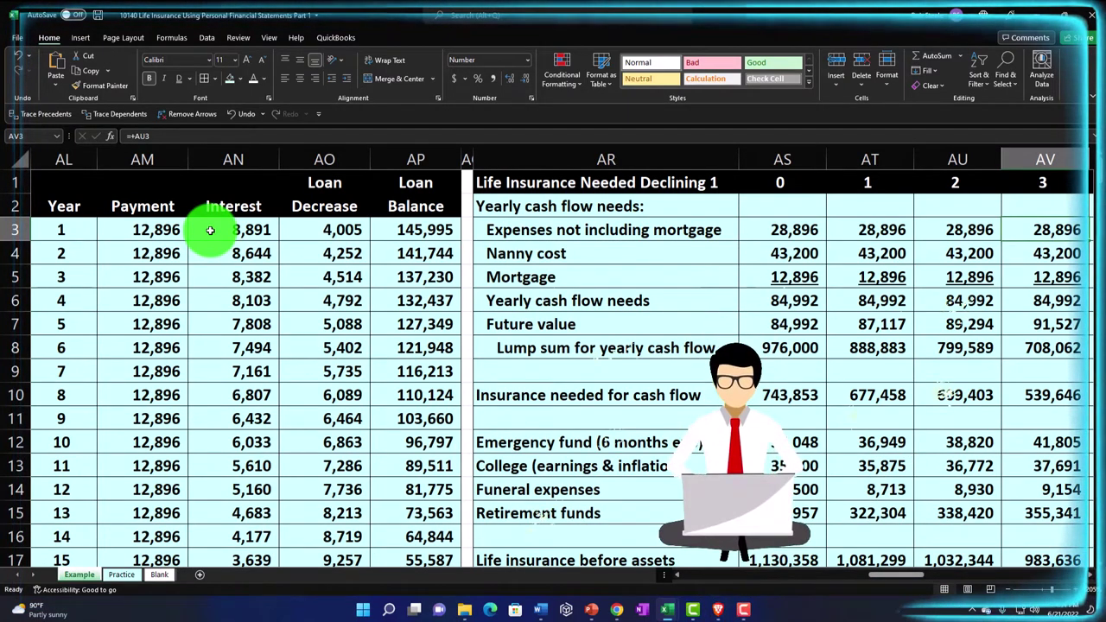
pyautogui.press('Right')
pyautogui.press('Right')
pyautogui.press('Right')
pyautogui.press('Right')
pyautogui.press('Right')
pyautogui.press('Right')
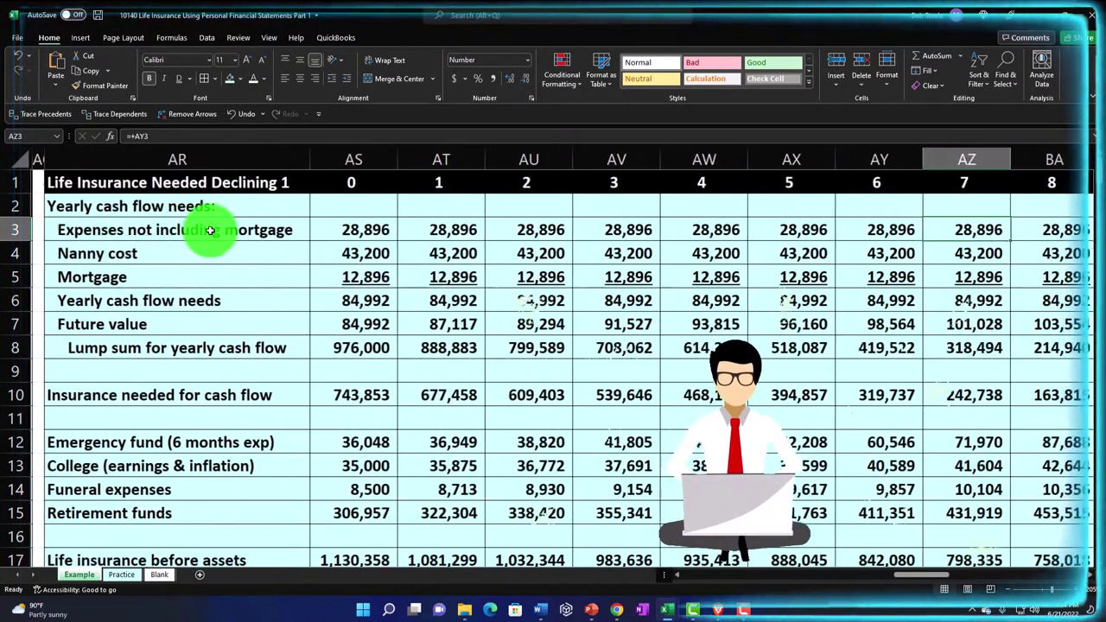
pyautogui.press('Right')
pyautogui.press('Right')
pyautogui.press('Right')
pyautogui.press('Right')
pyautogui.press('Right')
pyautogui.press('Right')
pyautogui.press('Right')
pyautogui.press('Right')
pyautogui.press('Right')
pyautogui.press('Right')
pyautogui.press('Right')
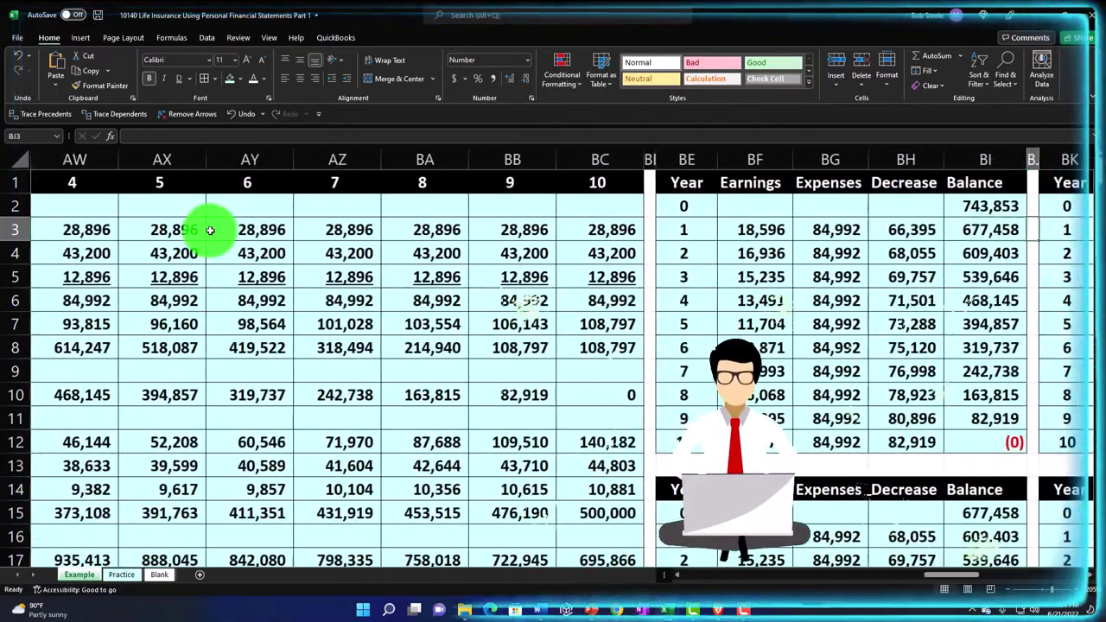
# Step: Examine the remaining yearly schedules and the second declining insurance projection containing the highlighted Mortgage liability row
pyautogui.press('Right')
pyautogui.press('Right')
pyautogui.press('Right')
pyautogui.press('Right')
pyautogui.press('Right')
pyautogui.press('Right')
pyautogui.press('Right')
pyautogui.press('Right')
pyautogui.press('Right')
pyautogui.press('Right')
pyautogui.press('Right')
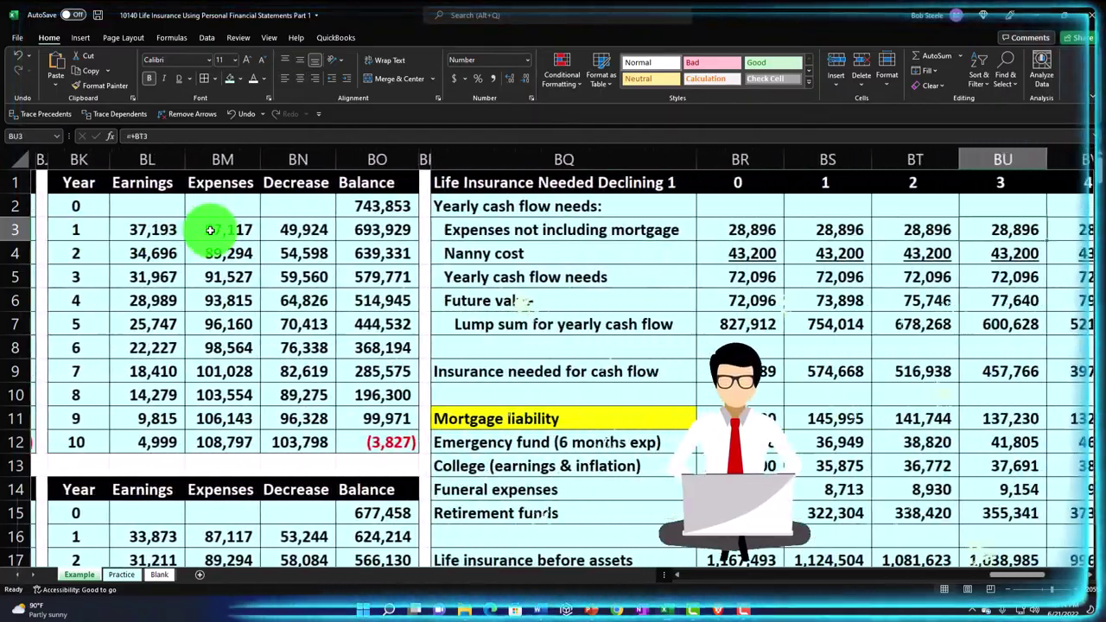
pyautogui.press('Right')
pyautogui.press('Right')
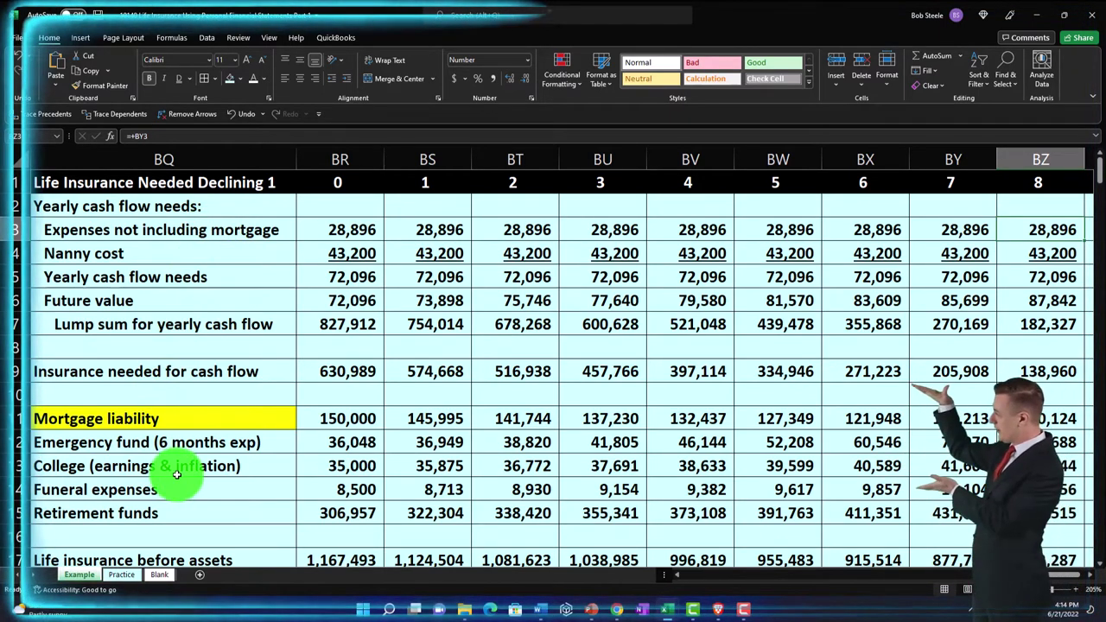
# Step: Open the Practice sheet and select cell D5 in its unfilled Balance Sheet section
pyautogui.click(124, 575)
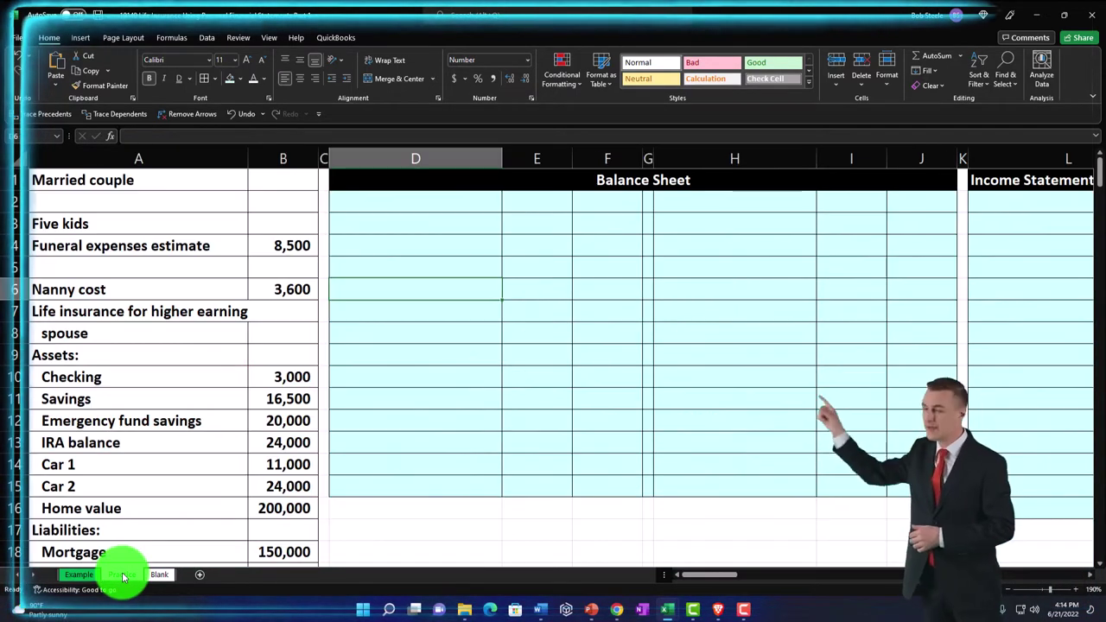
pyautogui.click(365, 269)
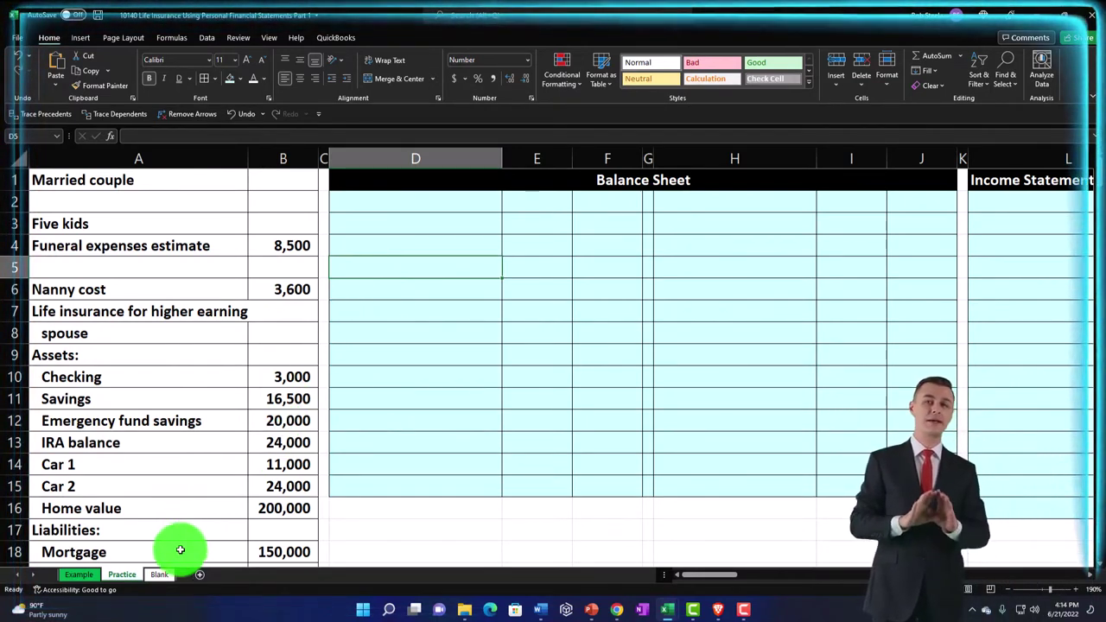
# Step: Open the Blank sheet and review its Balance Sheet and Income Statements across row 5, up to the Method One section
pyautogui.click(161, 576)
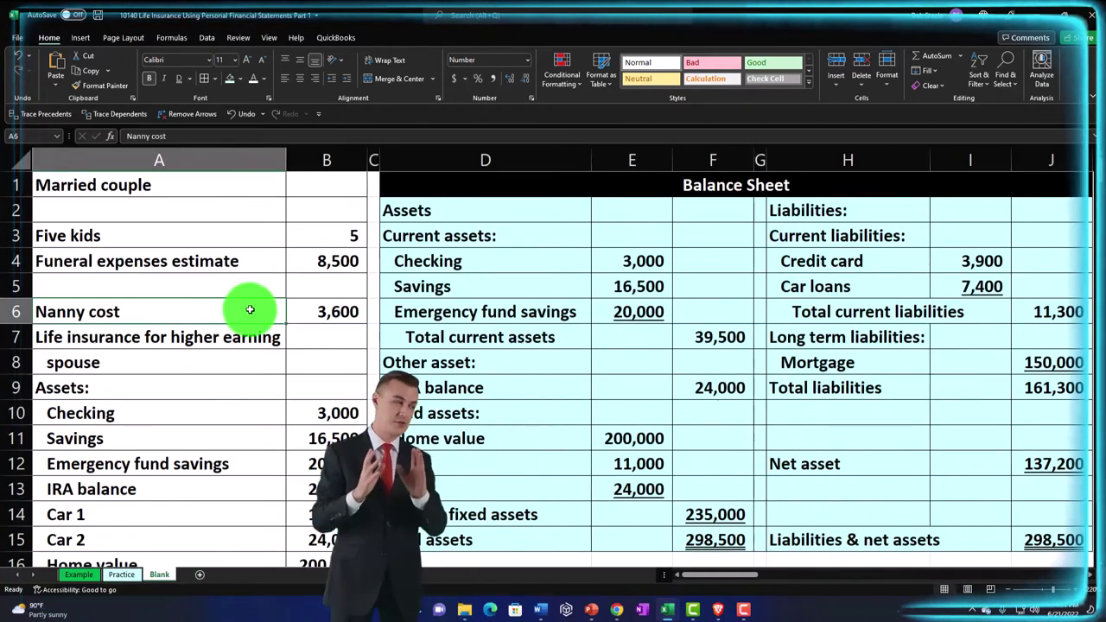
pyautogui.press('Right')
pyautogui.press('Right')
pyautogui.press('Right')
pyautogui.press('Right')
pyautogui.press('Right')
pyautogui.press('Right')
pyautogui.press('Right')
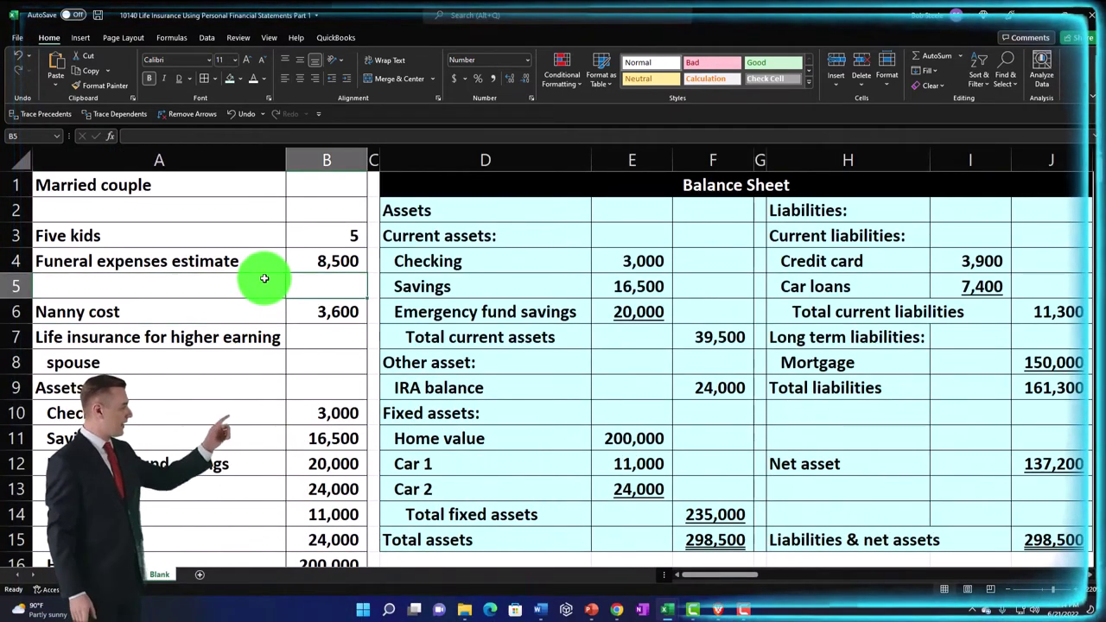
pyautogui.press('Right')
pyautogui.press('Right')
pyautogui.press('Right')
pyautogui.press('Right')
pyautogui.press('Right')
pyautogui.press('Right')
pyautogui.press('Right')
pyautogui.press('Right')
pyautogui.press('Right')
pyautogui.press('Right')
pyautogui.press('Right')
pyautogui.press('Right')
pyautogui.press('Right')
pyautogui.press('Right')
pyautogui.press('Right')
pyautogui.press('Right')
pyautogui.press('Right')
pyautogui.press('Right')
pyautogui.press('Right')
pyautogui.press('Right')
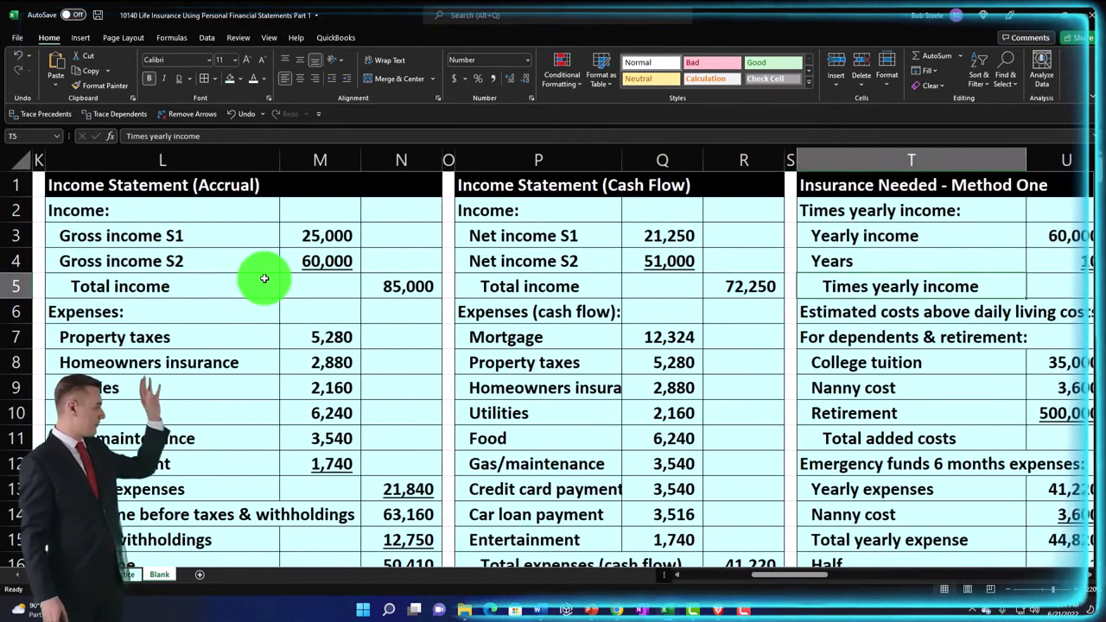
# Step: Examine the insurance method sections, loan terms and mortgage amortization tables on the Blank sheet
pyautogui.press('Right')
pyautogui.press('Right')
pyautogui.press('Right')
pyautogui.press('Right')
pyautogui.press('Right')
pyautogui.press('Right')
pyautogui.press('Right')
pyautogui.press('Right')
pyautogui.press('Right')
pyautogui.press('Right')
pyautogui.press('Right')
pyautogui.press('Right')
pyautogui.press('Right')
pyautogui.press('Right')
pyautogui.press('Right')
pyautogui.press('Right')
pyautogui.press('Right')
pyautogui.press('Right')
pyautogui.press('Right')
pyautogui.press('Right')
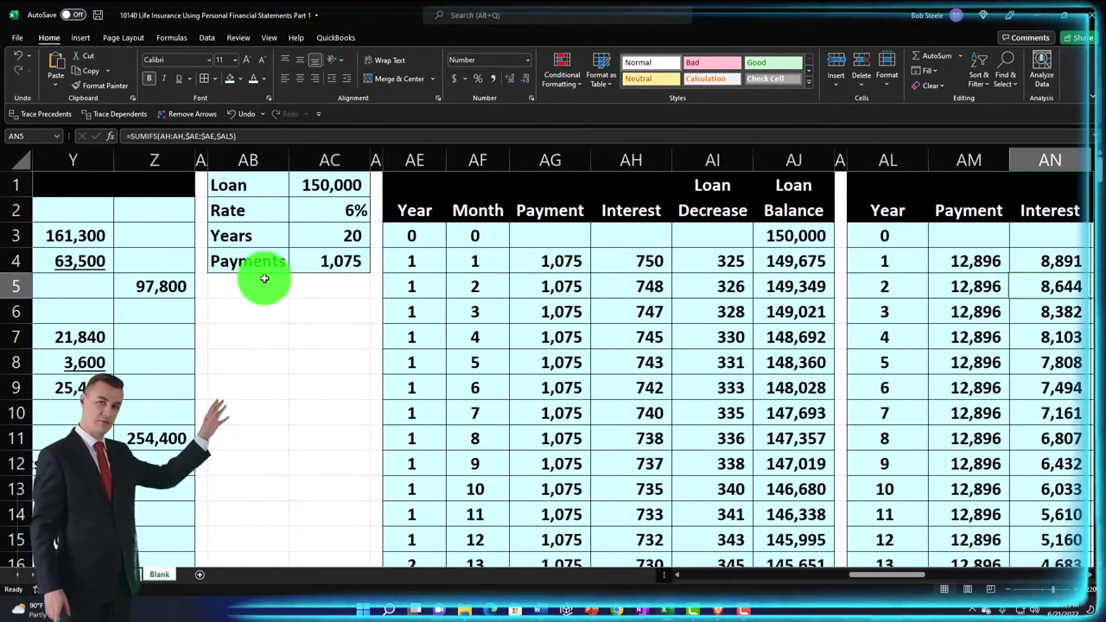
# Step: Examine the year 0 to 10 insurance projection on the Blank sheet through to the empty columns beyond it
pyautogui.press('Right')
pyautogui.press('Right')
pyautogui.press('Right')
pyautogui.press('Right')
pyautogui.press('Right')
pyautogui.press('Right')
pyautogui.press('Right')
pyautogui.press('Right')
pyautogui.press('Right')
pyautogui.press('Right')
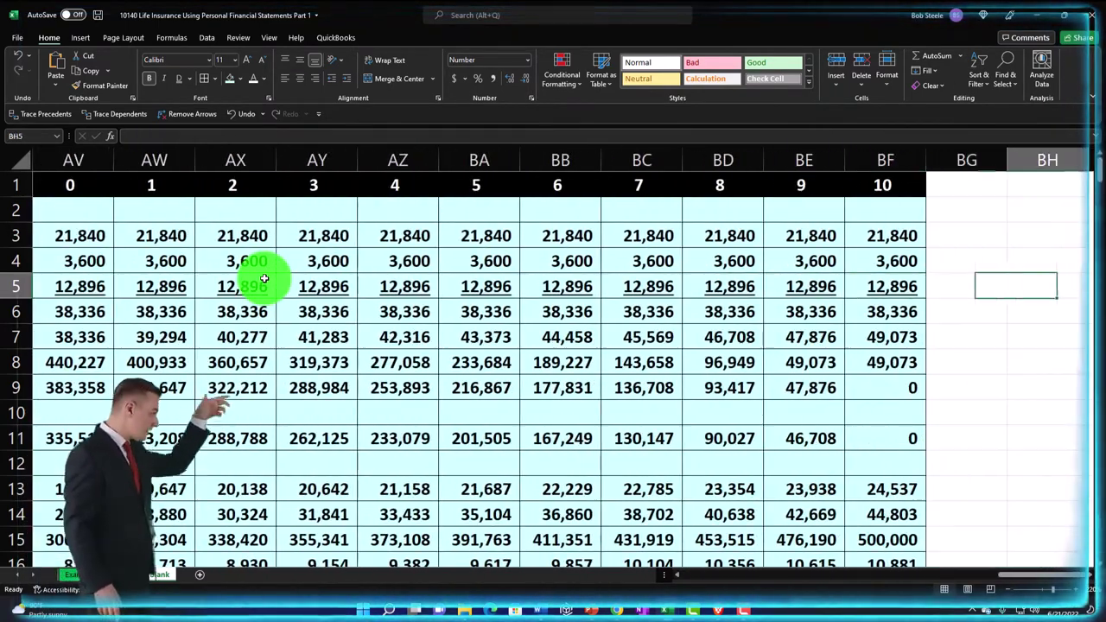
pyautogui.press('Right')
pyautogui.press('Right')
pyautogui.press('Right')
pyautogui.press('Right')
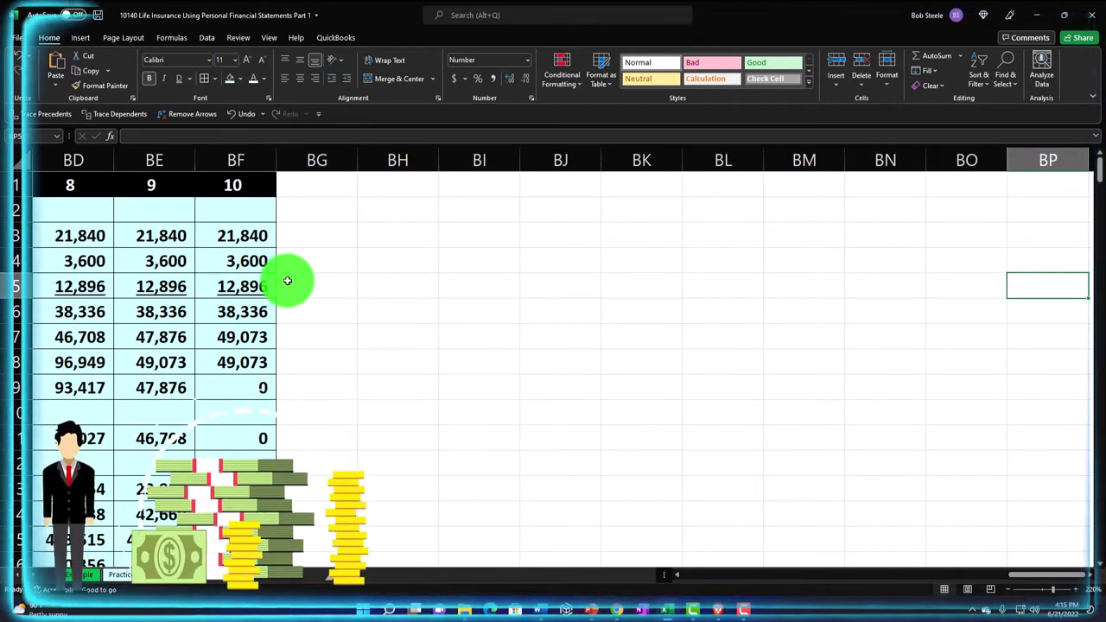
# Step: Copy the formatting and width of the narrow spacer column AT onto column BG, just past the year 10 column
pyautogui.press('Left')
pyautogui.press('Left')
pyautogui.press('Left')
pyautogui.press('Left')
pyautogui.press('Left')
pyautogui.press('Left')
pyautogui.press('Left')
pyautogui.press('Left')
pyautogui.press('Left')
pyautogui.press('Left')
pyautogui.press('Left')
pyautogui.press('Left')
pyautogui.press('Left')
pyautogui.press('Left')
pyautogui.press('Left')
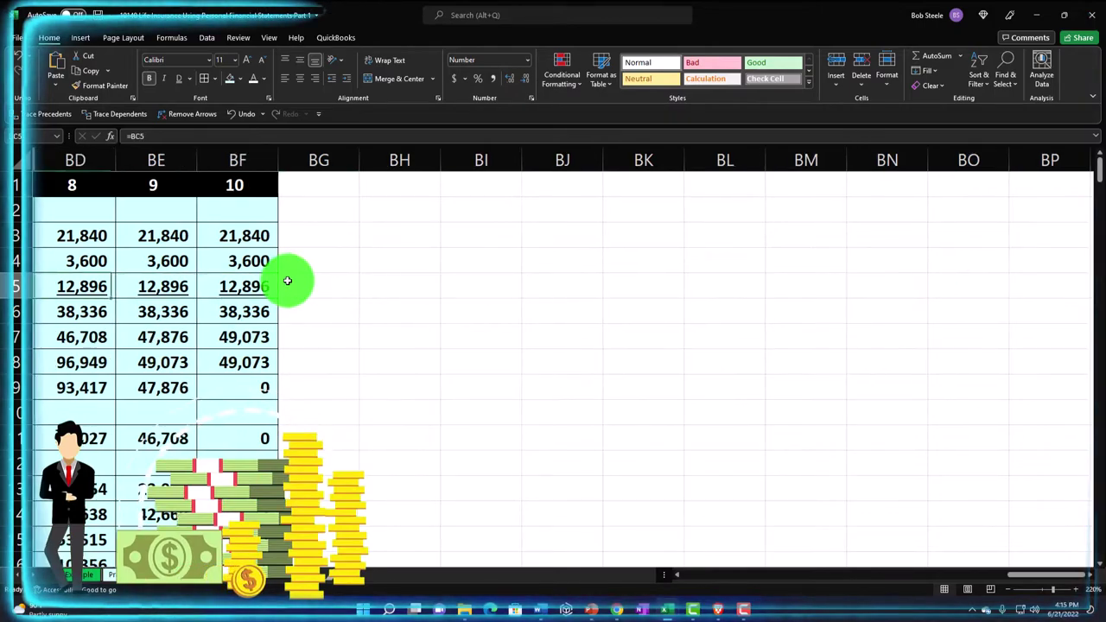
pyautogui.press('Left')
pyautogui.press('Left')
pyautogui.press('Left')
pyautogui.press('Left')
pyautogui.press('Left')
pyautogui.press('Left')
pyautogui.press('Left')
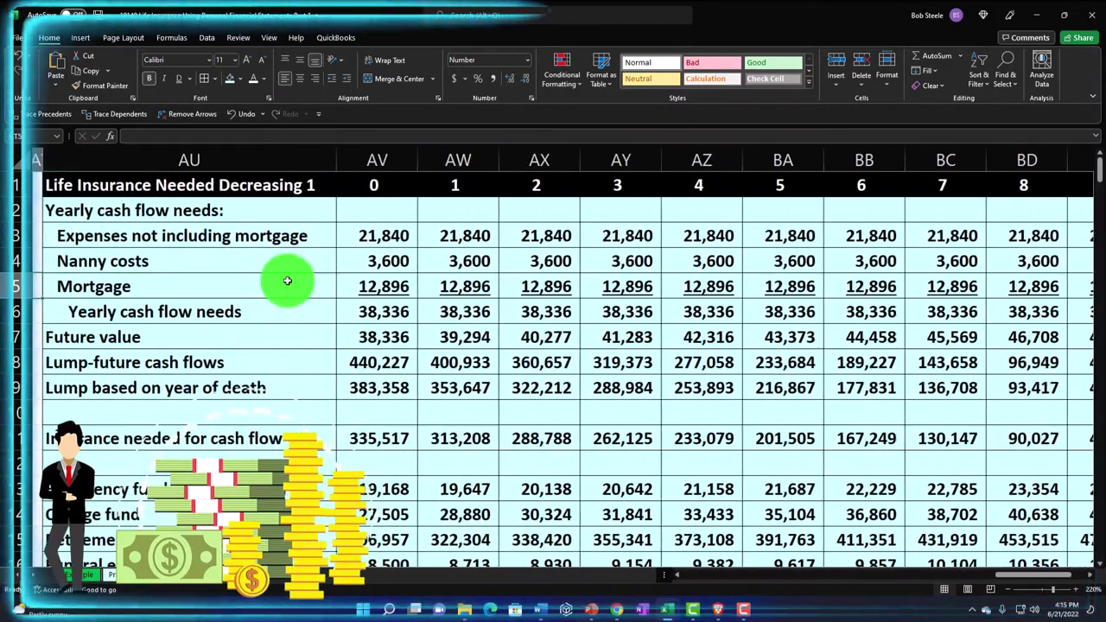
pyautogui.press('Left')
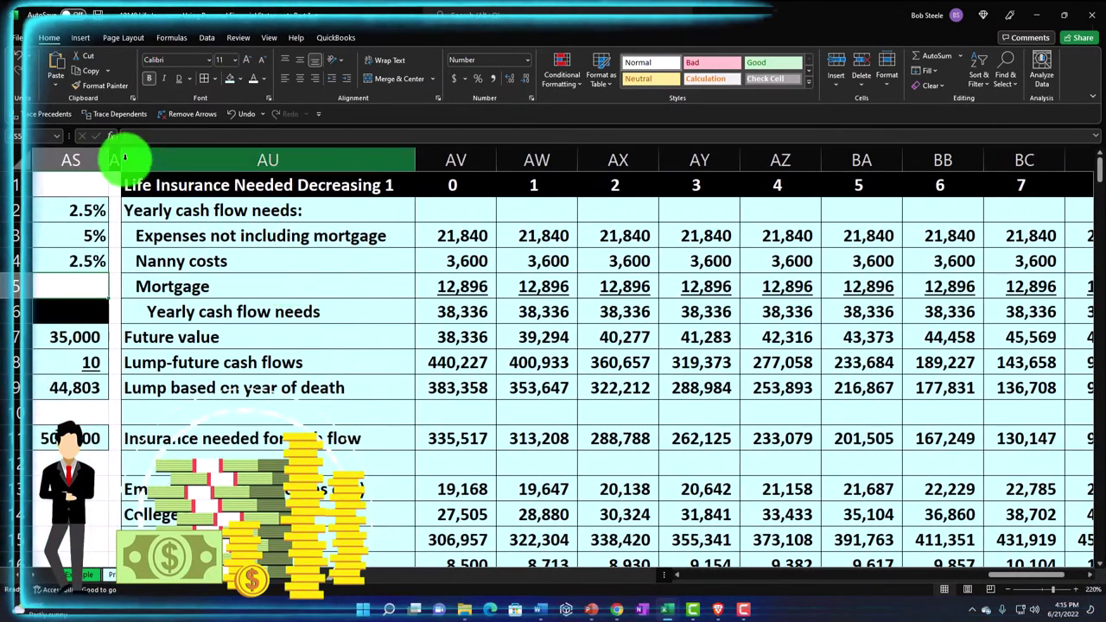
pyautogui.click(117, 154)
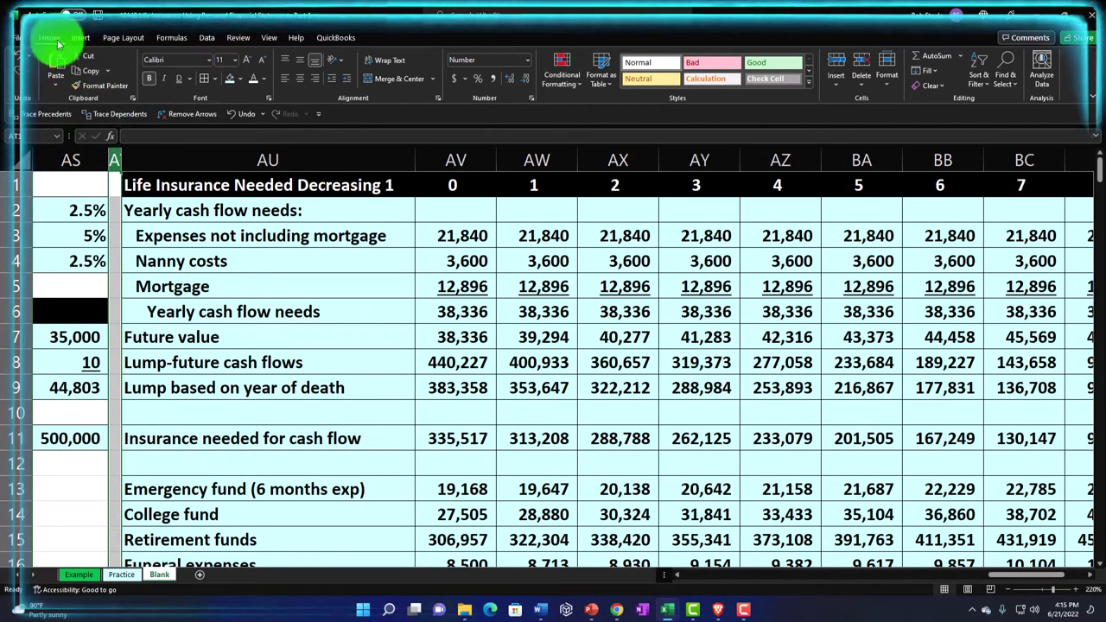
pyautogui.click(89, 86)
pyautogui.moveTo(999, 578); pyautogui.dragTo(1062, 573)
pyautogui.click(973, 160)
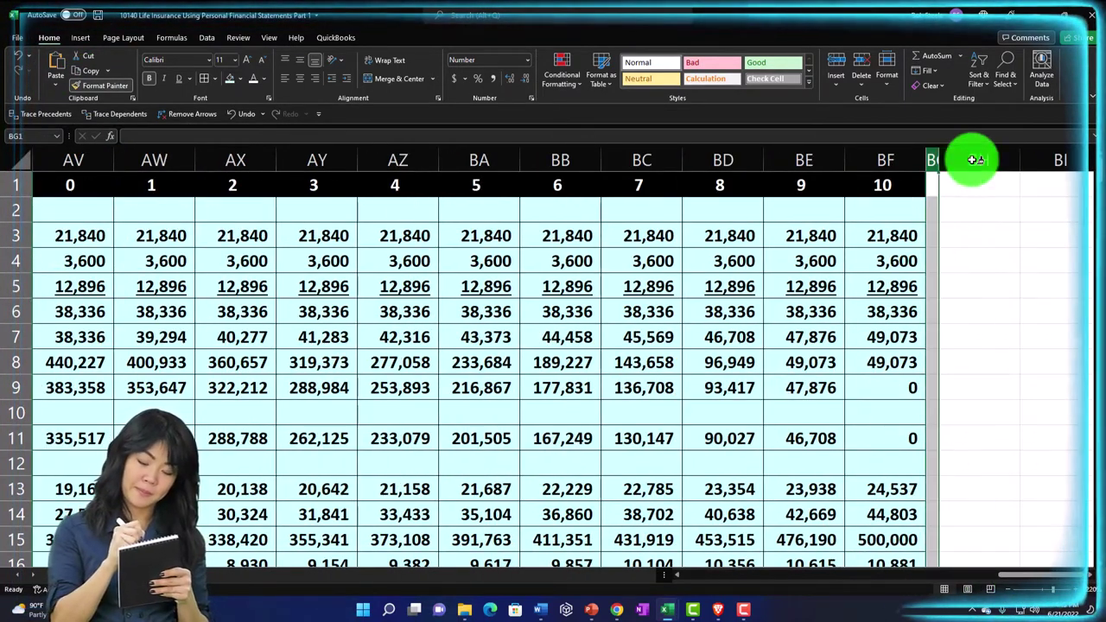
# Step: Link cell BH2 to the Inflation label in AR2 with the formula =AR2
pyautogui.click(971, 200)
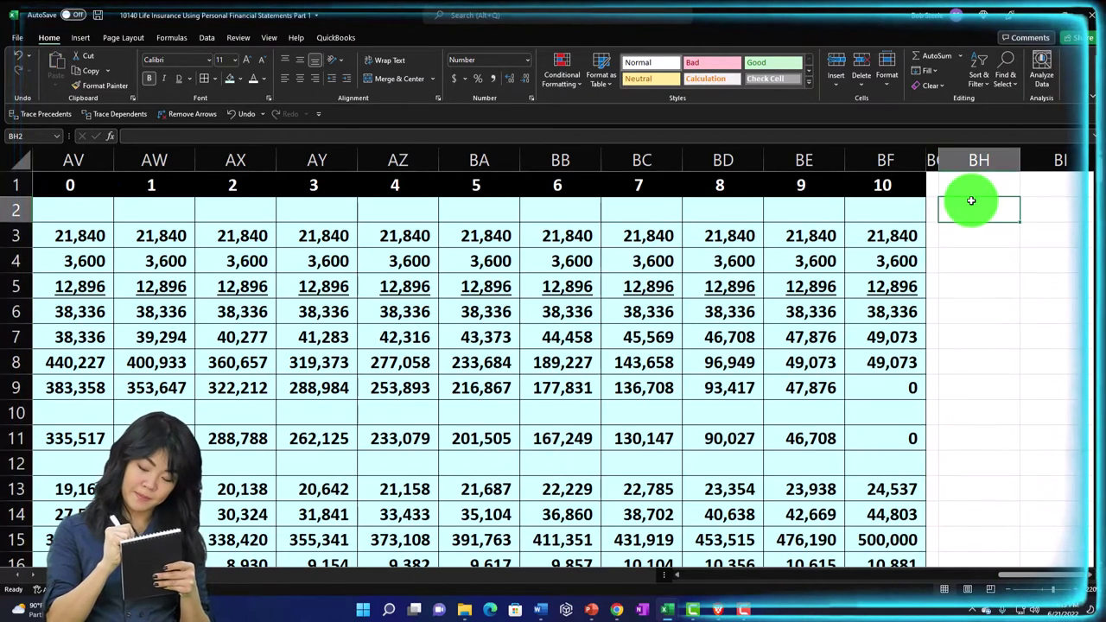
pyautogui.write('=')
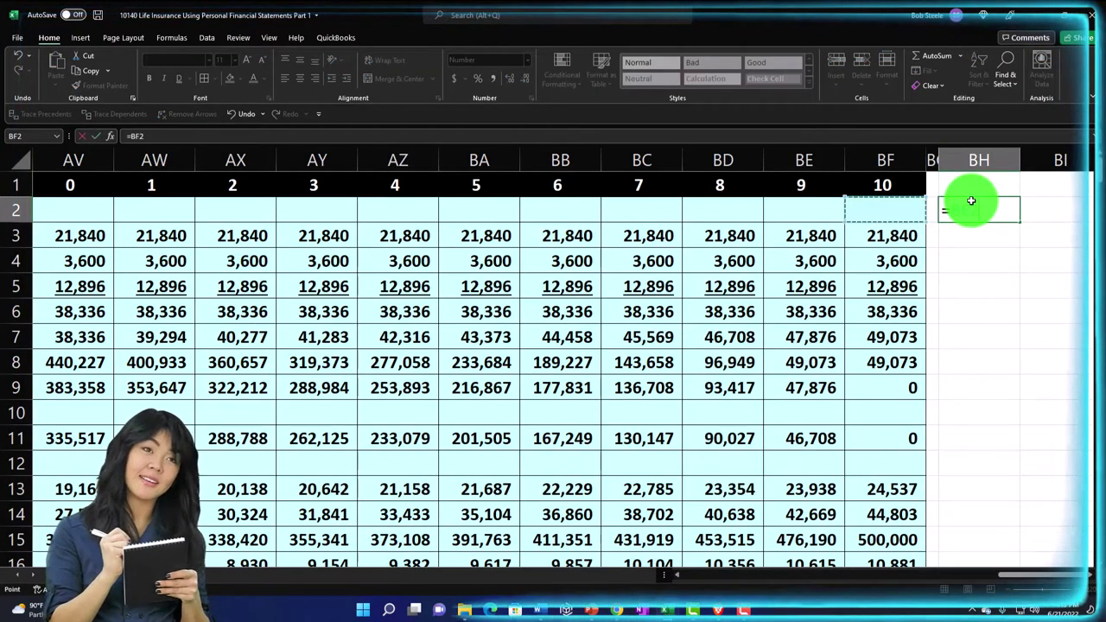
pyautogui.press('Left')
pyautogui.press('Left')
pyautogui.press('Left')
pyautogui.press('Left')
pyautogui.press('Left')
pyautogui.press('Left')
pyautogui.press('Left')
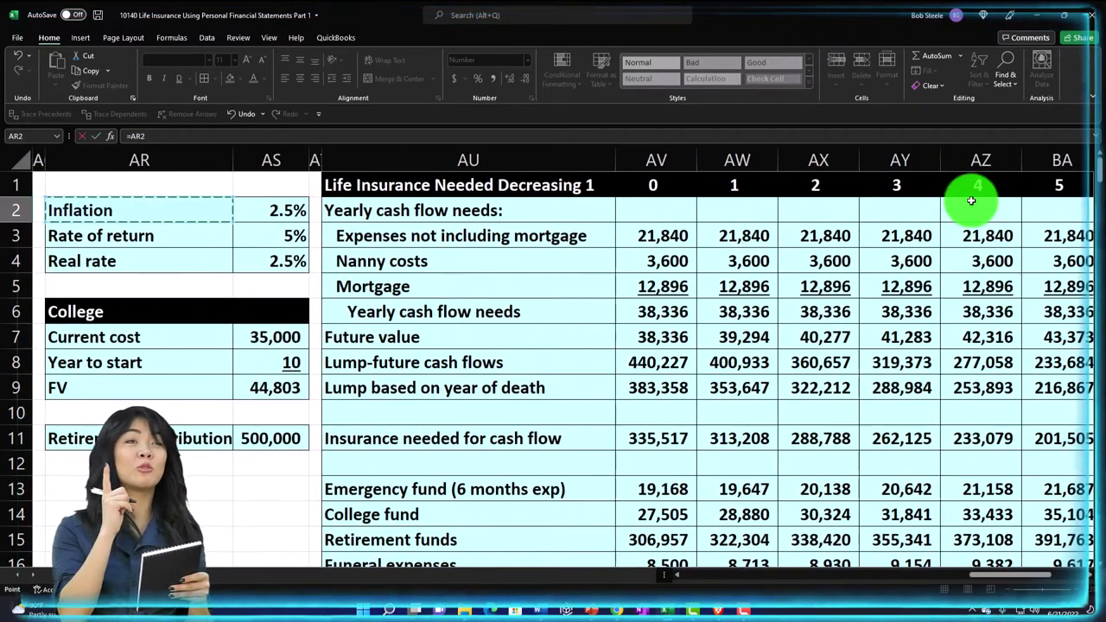
pyautogui.press('Return')
pyautogui.press('Right')
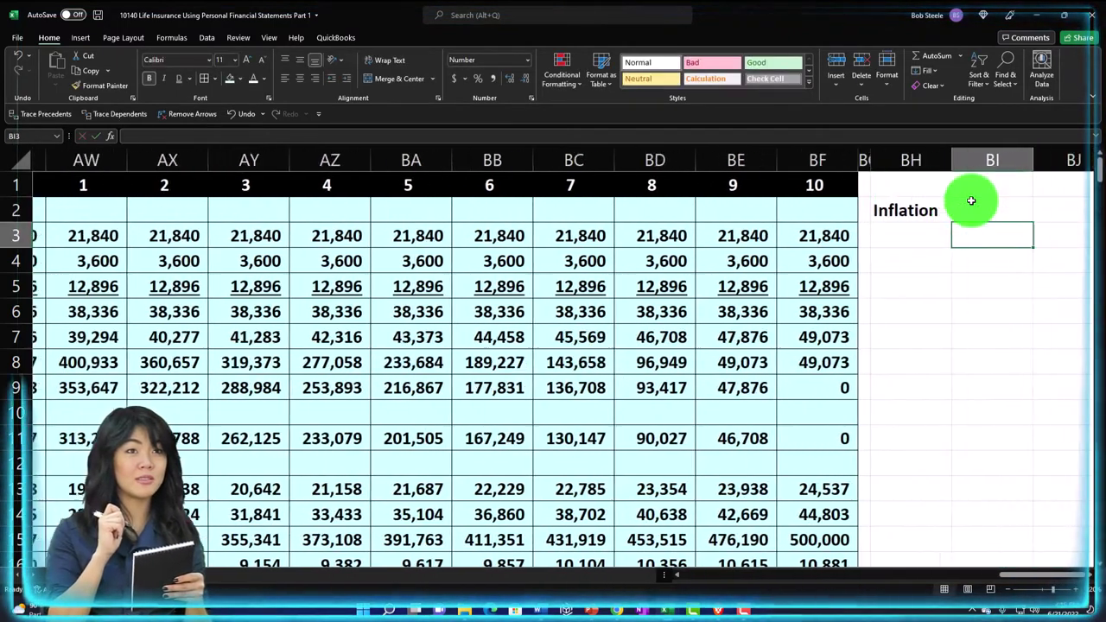
# Step: Copy the BH2 link across to column BI and down through row 4, leaving the surplus row 5 cells empty
pyautogui.press('Up')
pyautogui.click(901, 210)
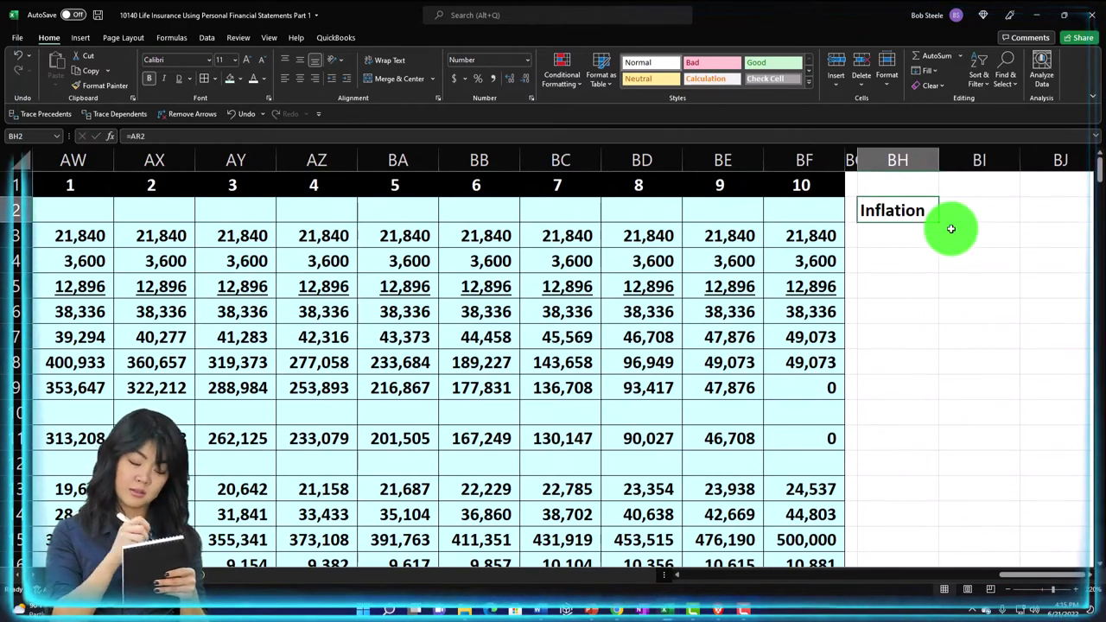
pyautogui.moveTo(946, 223); pyautogui.dragTo(1014, 291)
pyautogui.moveTo(903, 286); pyautogui.dragTo(973, 281)
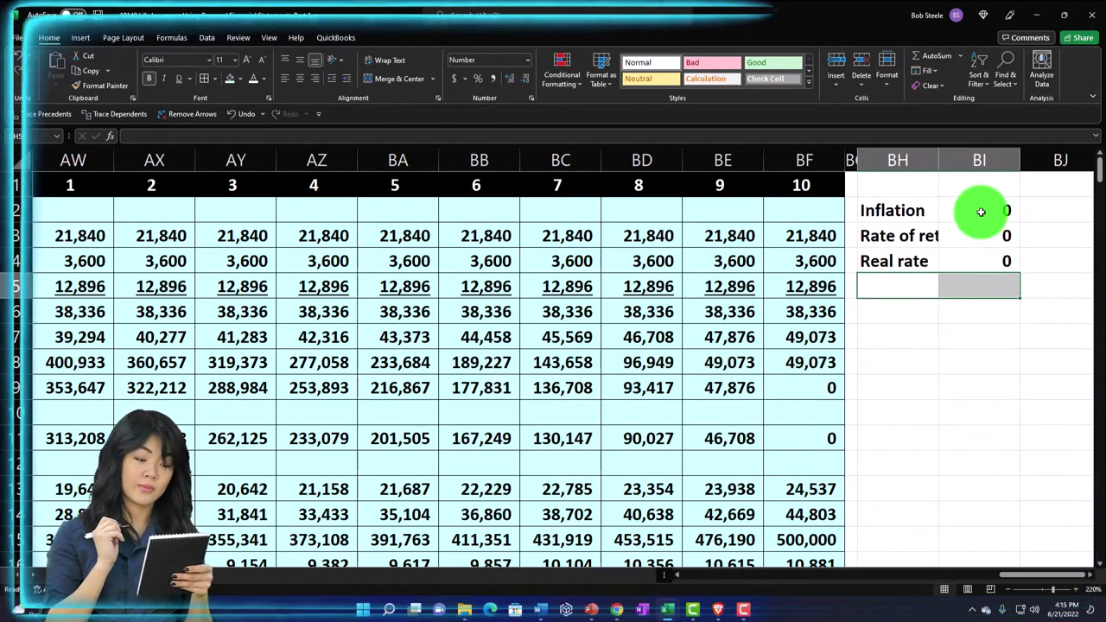
# Step: Format the rates in BI2:BI4 as percentages with one decimal place and widen column BH to fit its labels
pyautogui.moveTo(981, 211); pyautogui.dragTo(983, 247)
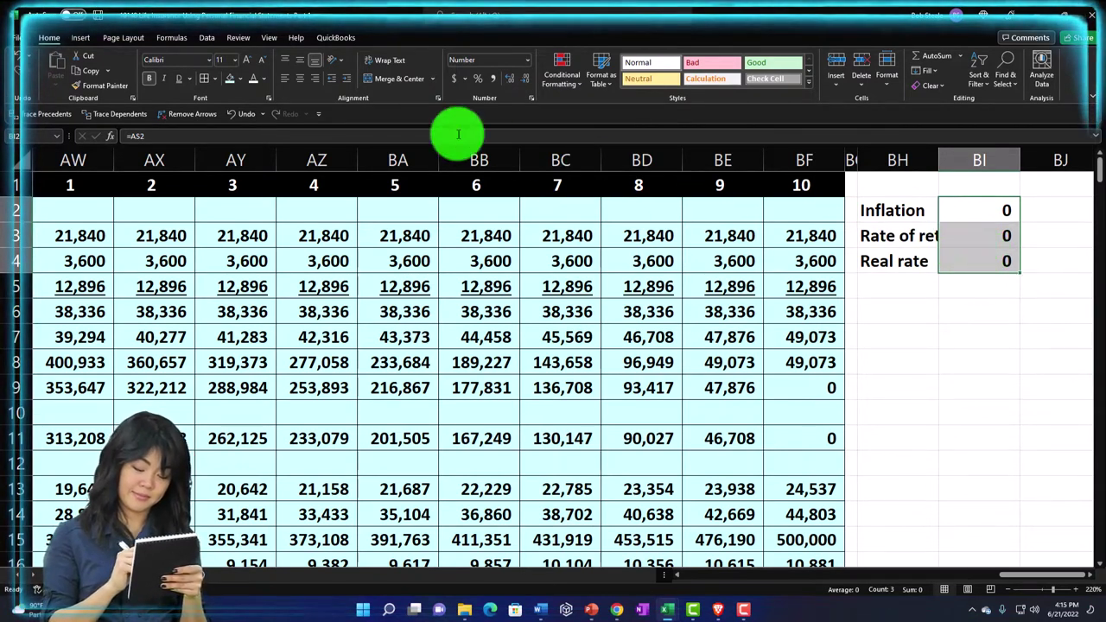
pyautogui.click(53, 40)
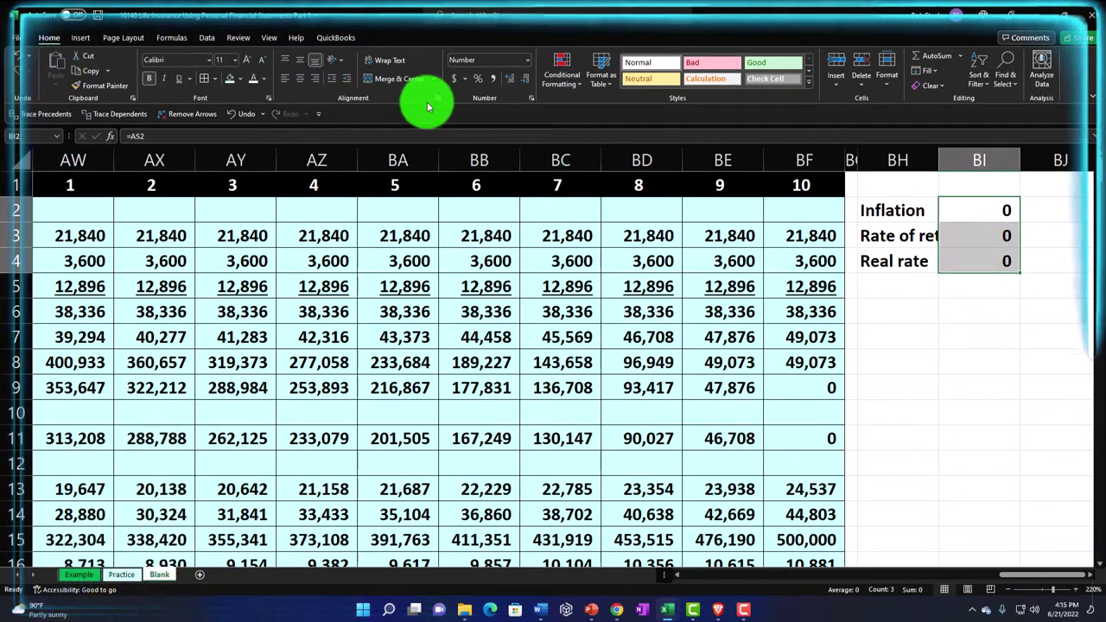
pyautogui.click(475, 83)
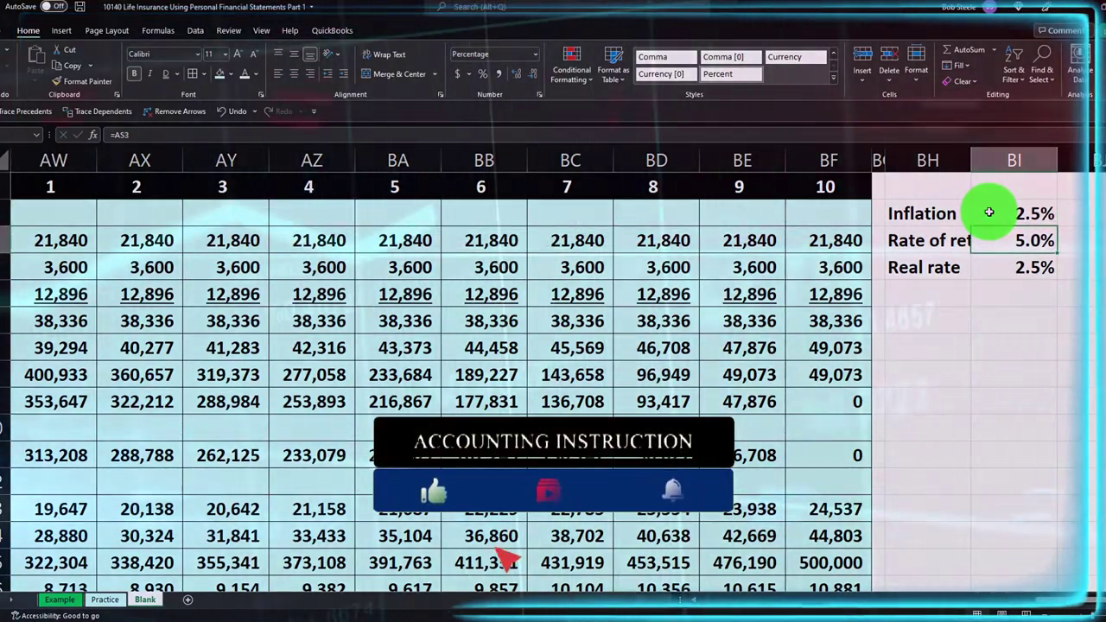
pyautogui.press('Return')
pyautogui.press('Return')
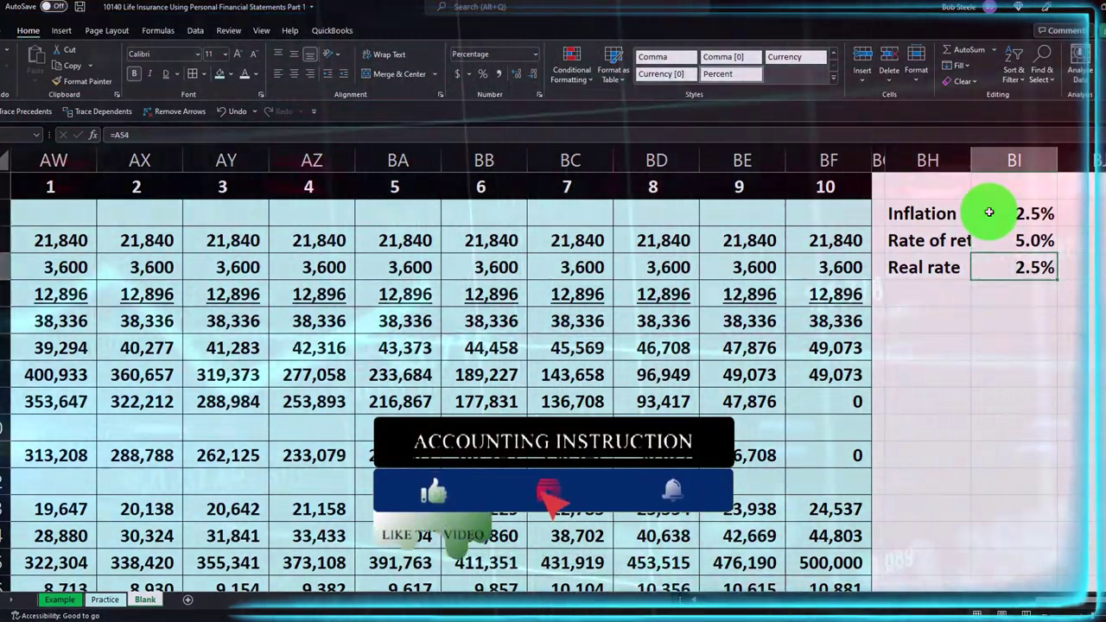
pyautogui.moveTo(977, 160); pyautogui.dragTo(1014, 165)
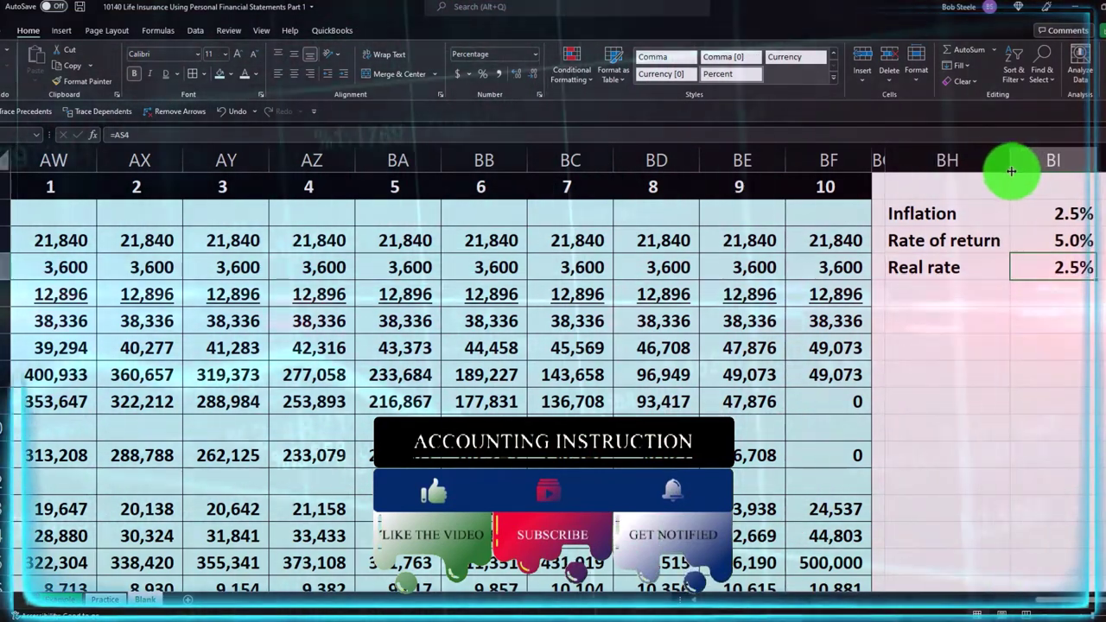
# Step: Copy the formatting and width of spacer column BG onto column BJ, beside the rate table
pyautogui.press('Right')
pyautogui.press('Right')
pyautogui.press('Right')
pyautogui.press('Right')
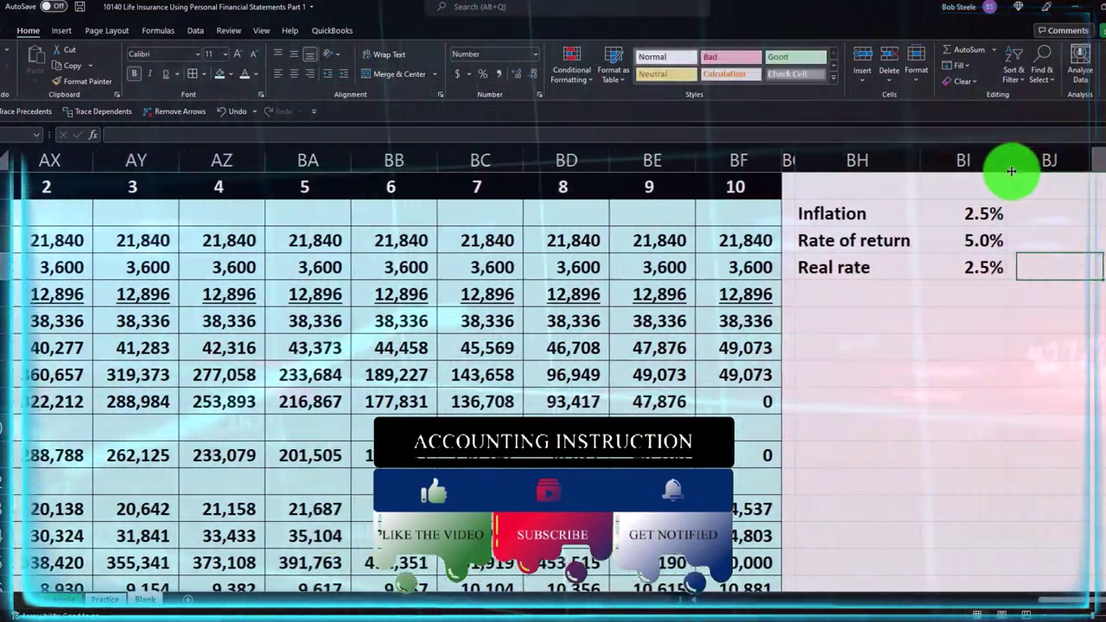
pyautogui.press('Right')
pyautogui.press('Right')
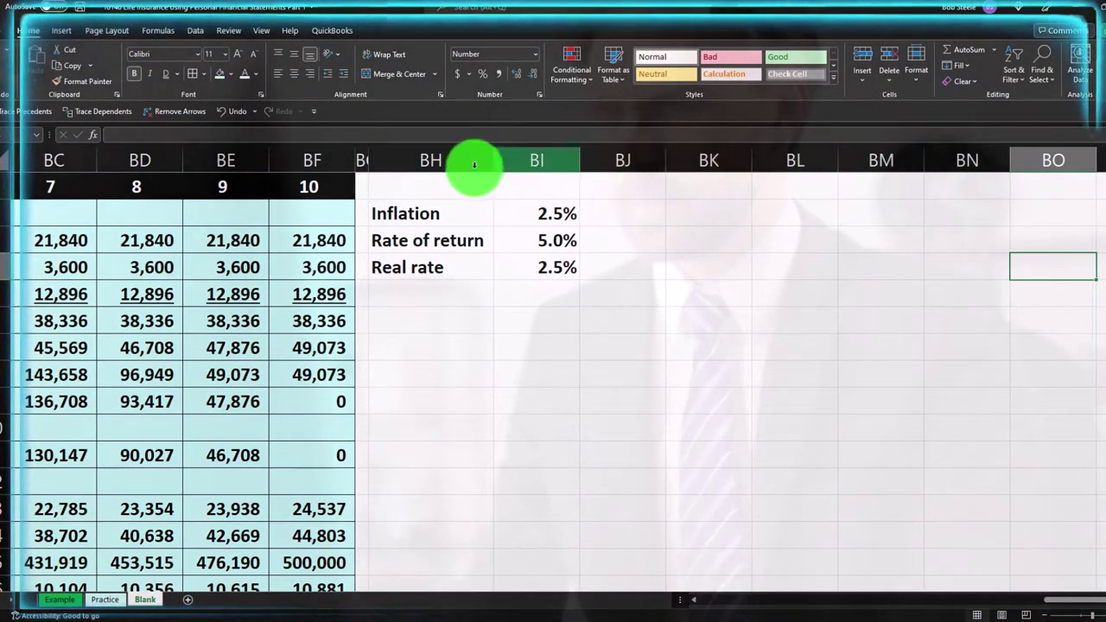
pyautogui.click(362, 160)
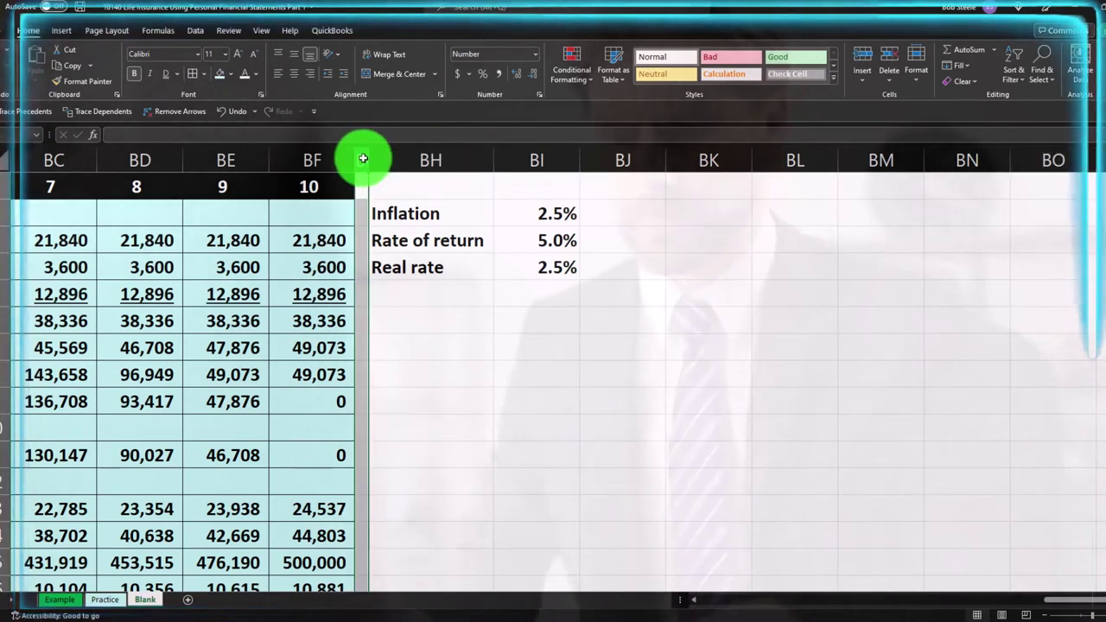
pyautogui.click(53, 79)
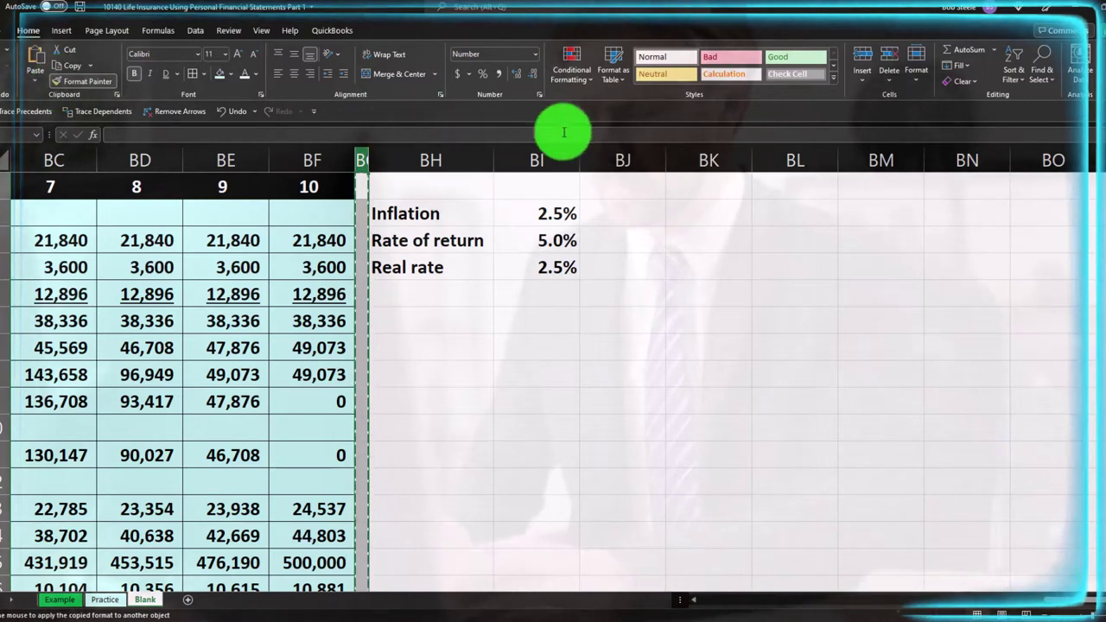
pyautogui.click(636, 161)
# Step: Enter the title "Life Insurance Needed Decreasing 2" in BK1 and widen column BK to fit it
pyautogui.click(639, 183)
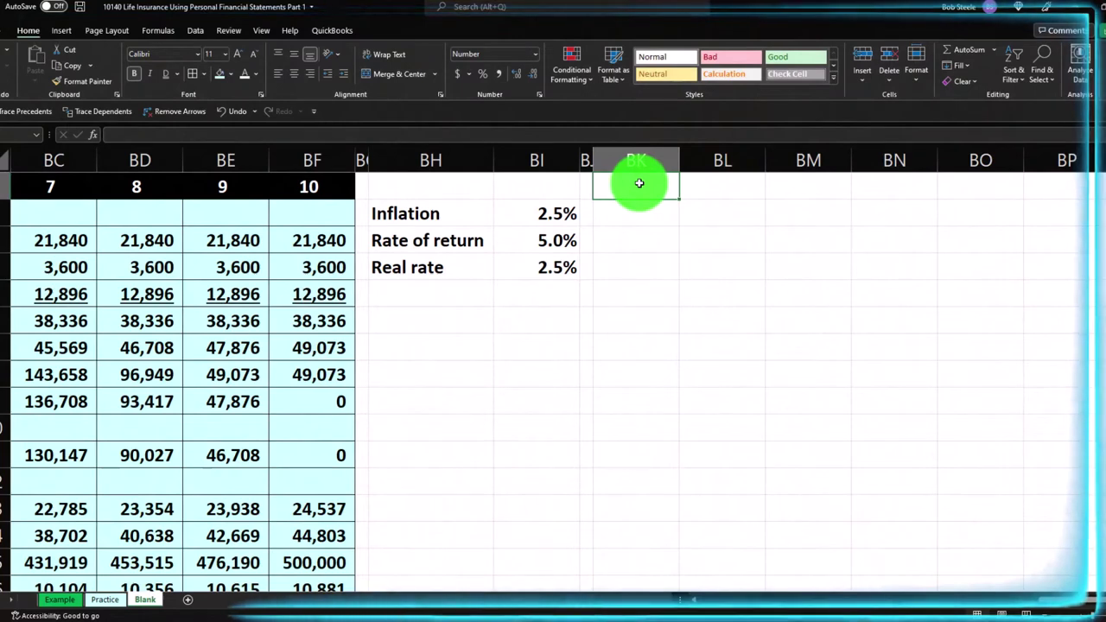
pyautogui.write('Life Insurance Nee')
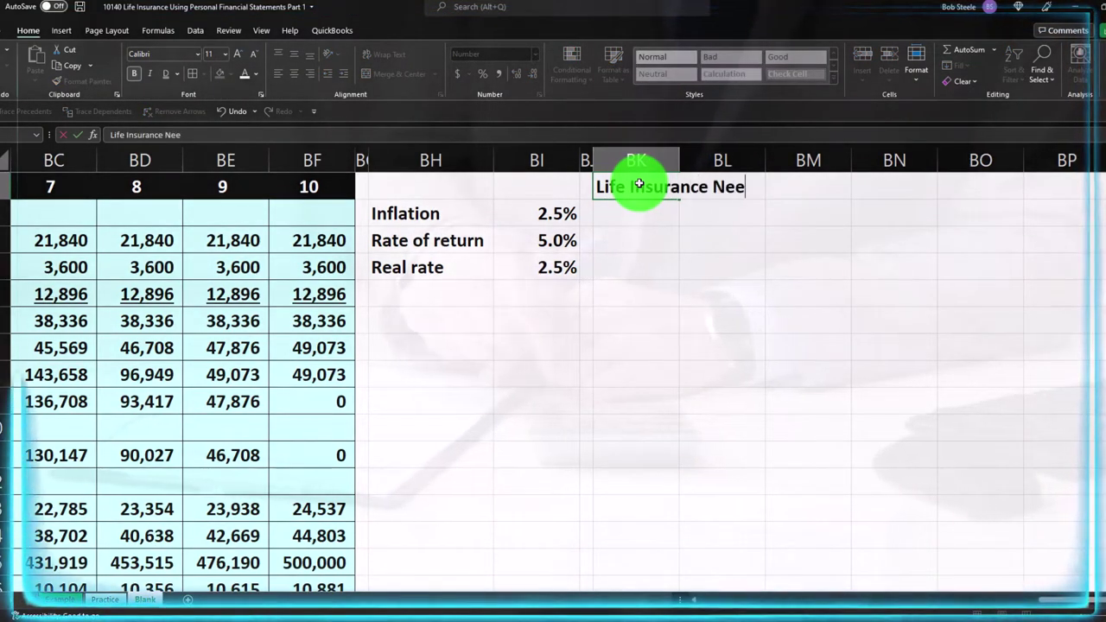
pyautogui.write('ded Decreasing 2')
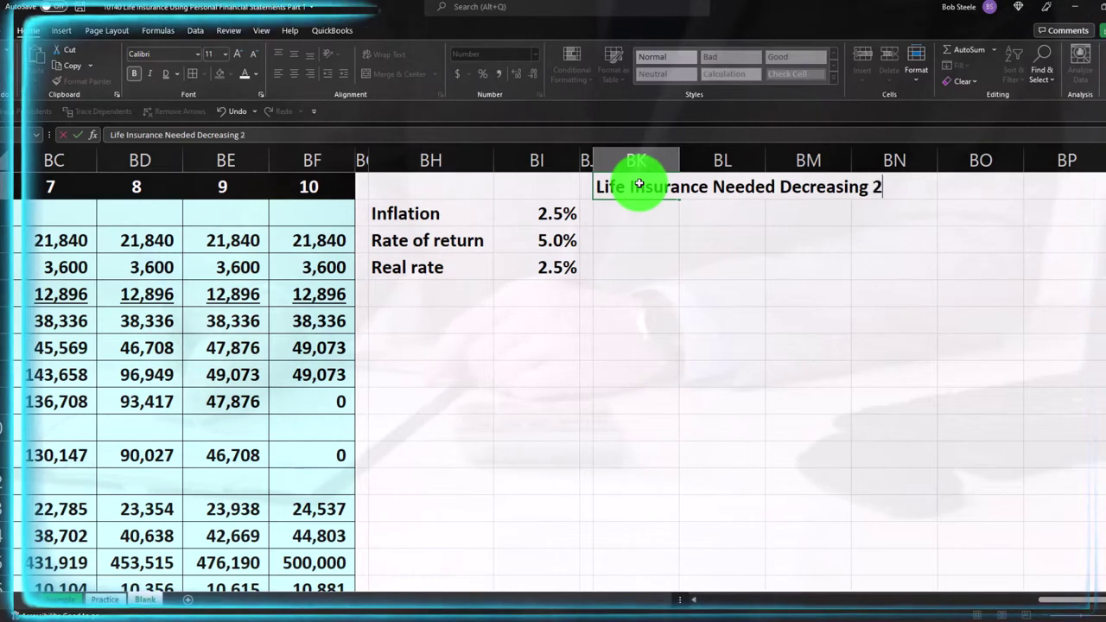
pyautogui.press('Return')
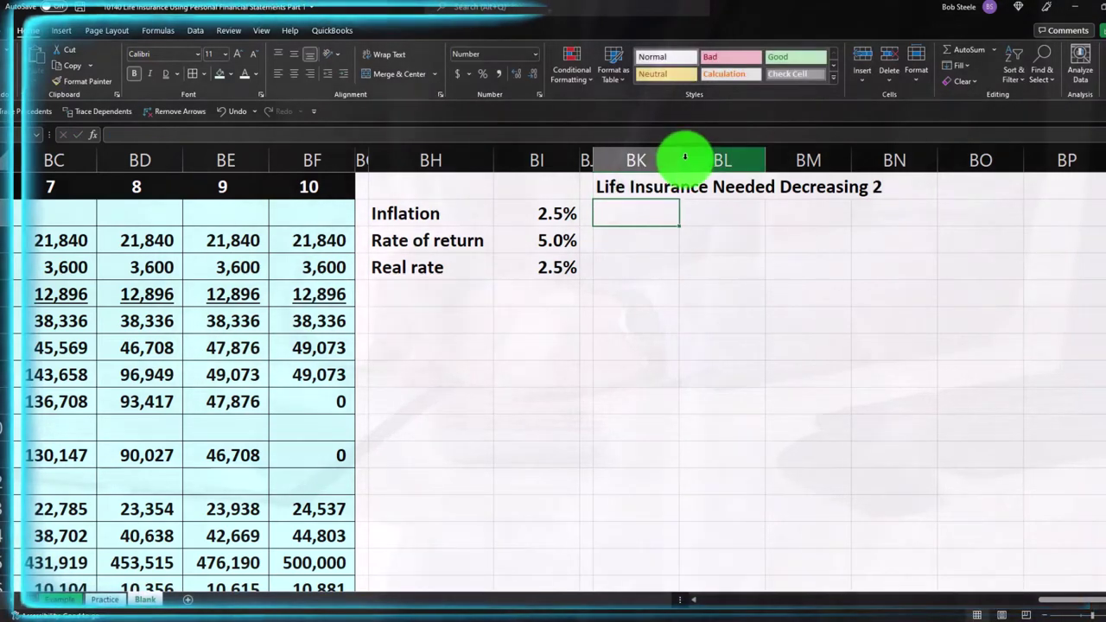
pyautogui.moveTo(680, 159); pyautogui.dragTo(892, 164)
# Step: Enter year headings 0 and 1 in BL1 and BM1, and extend the series to 10 in BV1
pyautogui.click(907, 187)
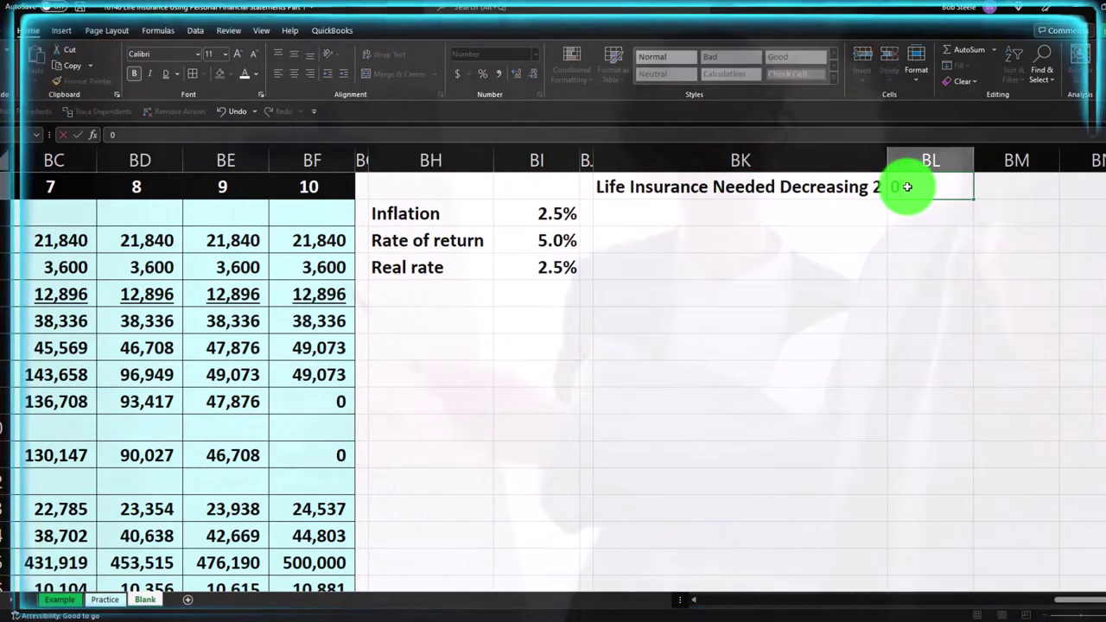
pyautogui.write('0')
pyautogui.press('Tab')
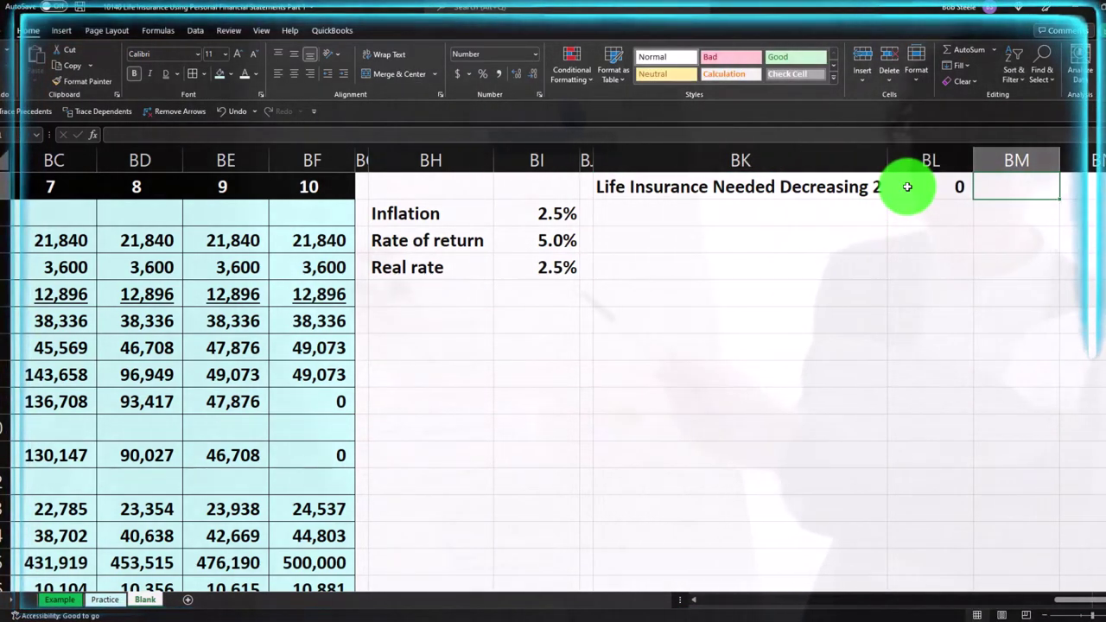
pyautogui.write('1')
pyautogui.press('Tab')
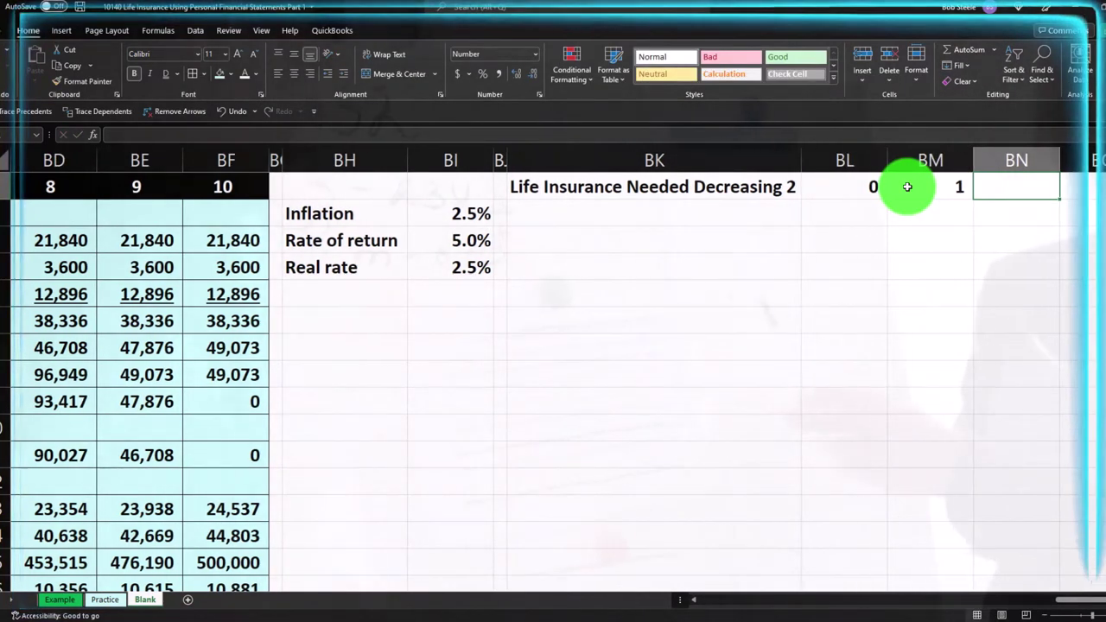
pyautogui.press('Left')
pyautogui.press('Left')
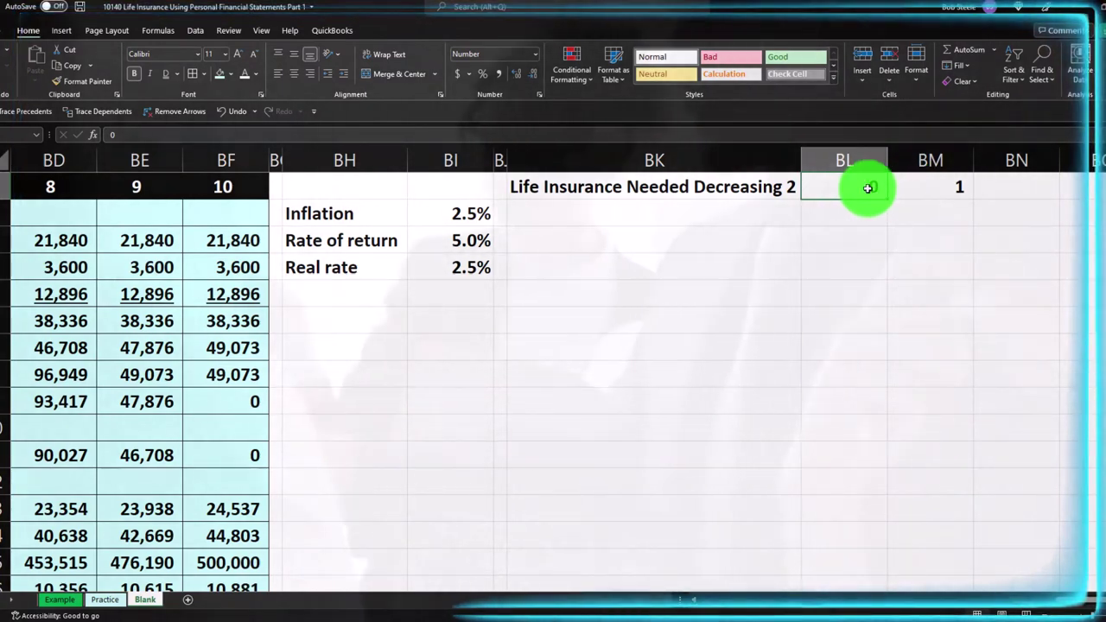
pyautogui.moveTo(861, 188); pyautogui.dragTo(907, 188)
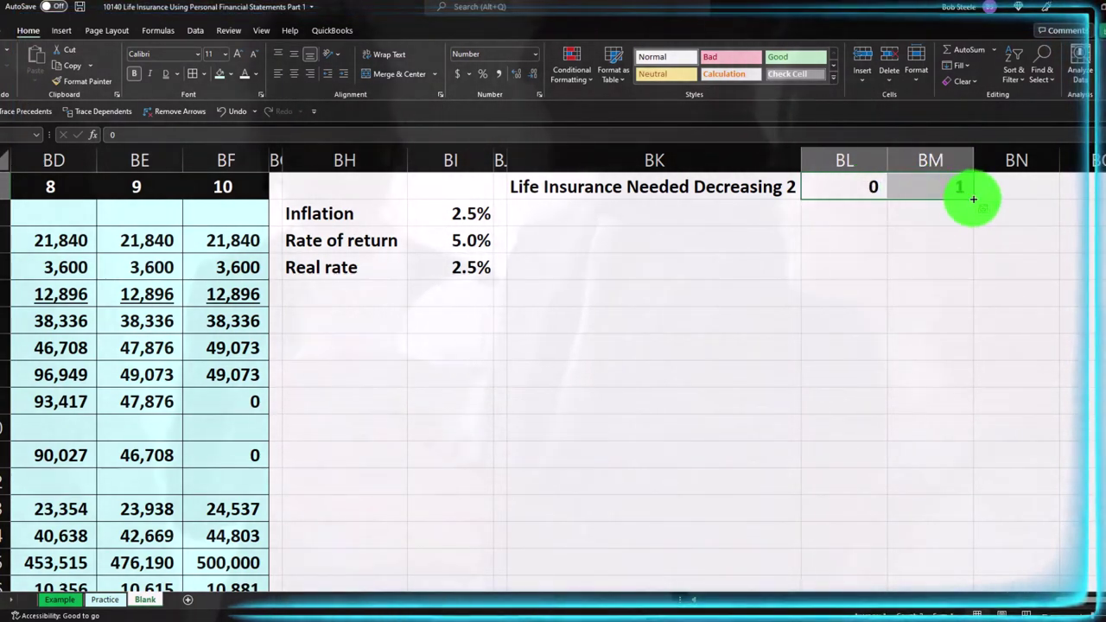
pyautogui.moveTo(973, 199); pyautogui.dragTo(921, 183)
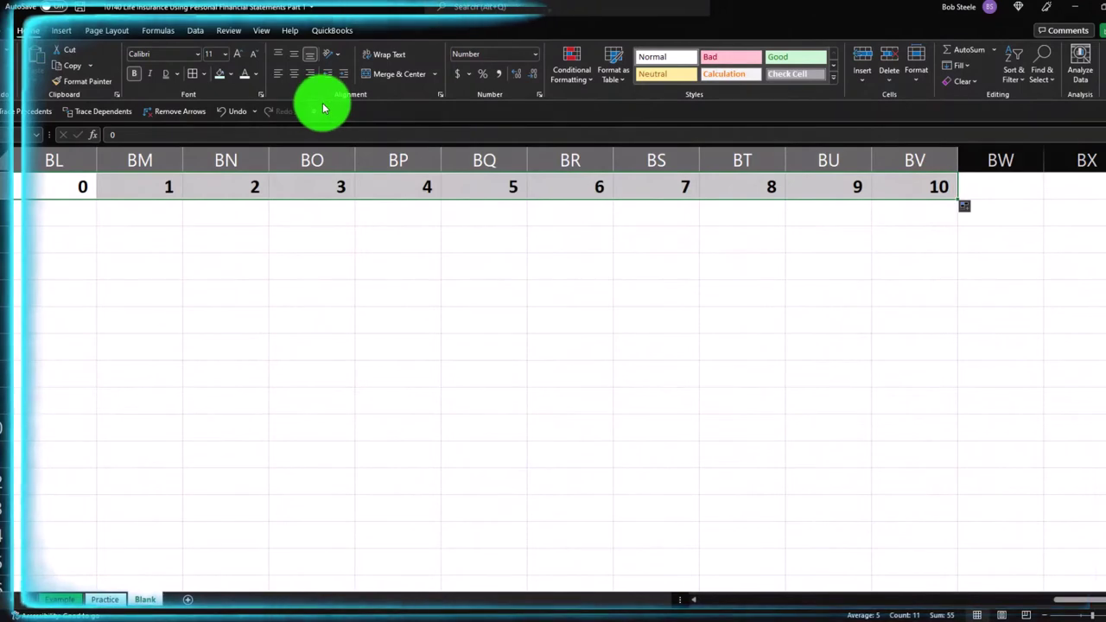
# Step: Format the year headings in BL1:BV1 with a black fill and centered white text
pyautogui.click(231, 74)
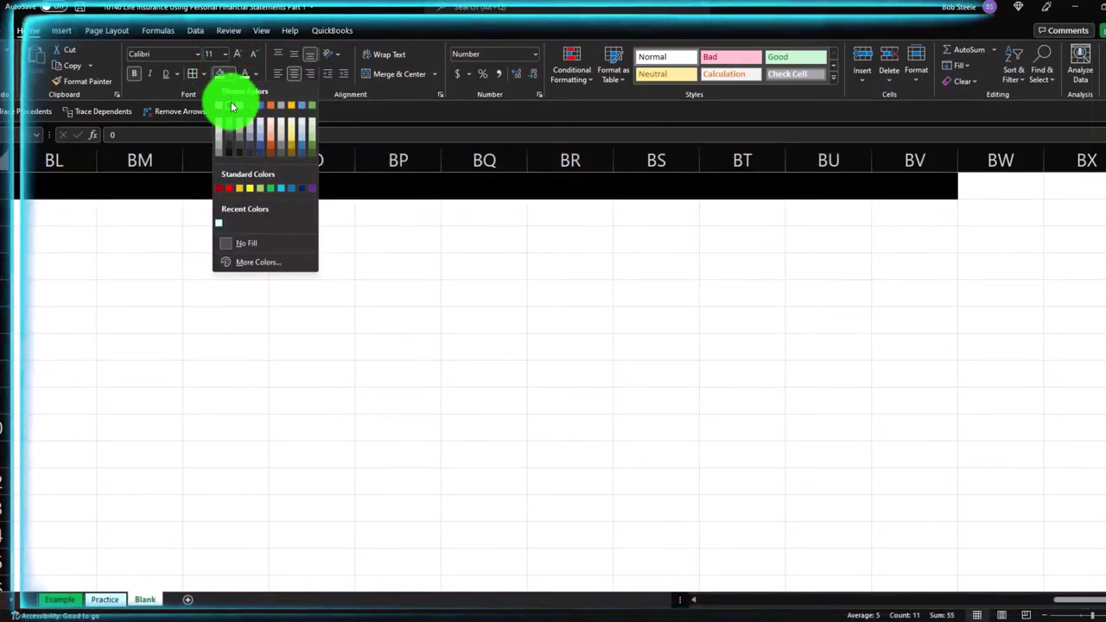
pyautogui.click(229, 100)
pyautogui.click(195, 220)
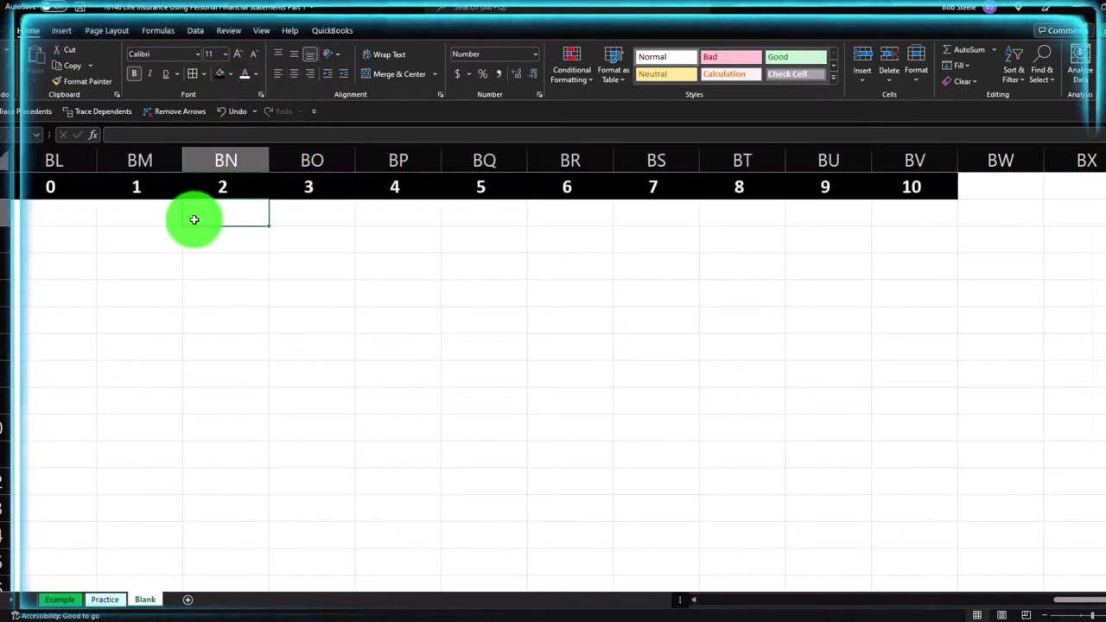
# Step: Give the BK1 title the same black fill and white text, and select BK2 below it
pyautogui.hotkey('ctrl', 'Left')
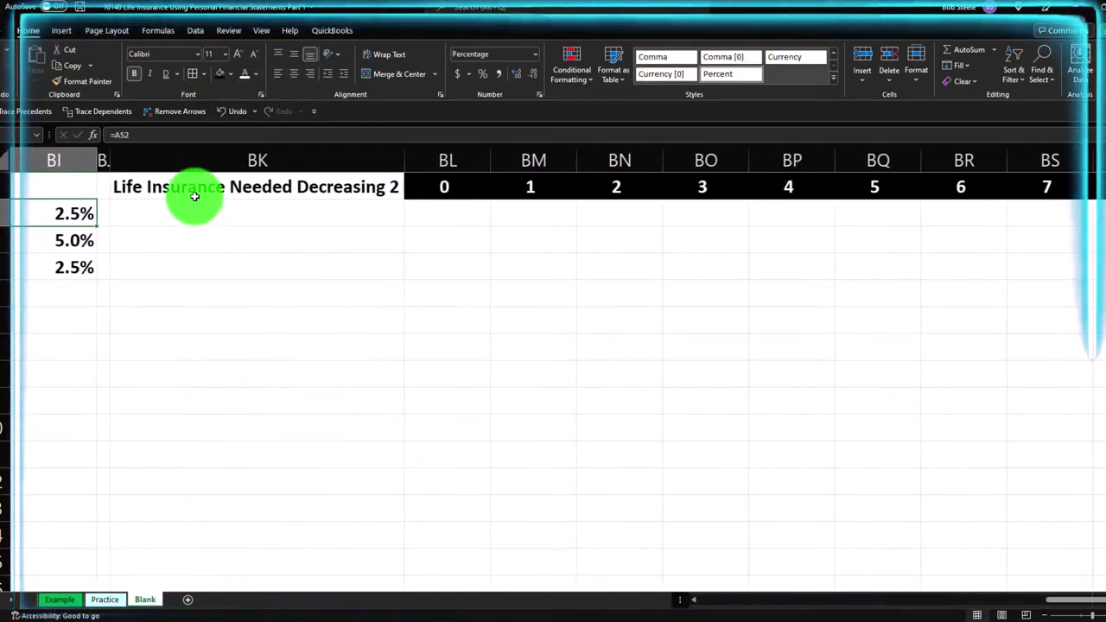
pyautogui.click(195, 190)
pyautogui.click(221, 74)
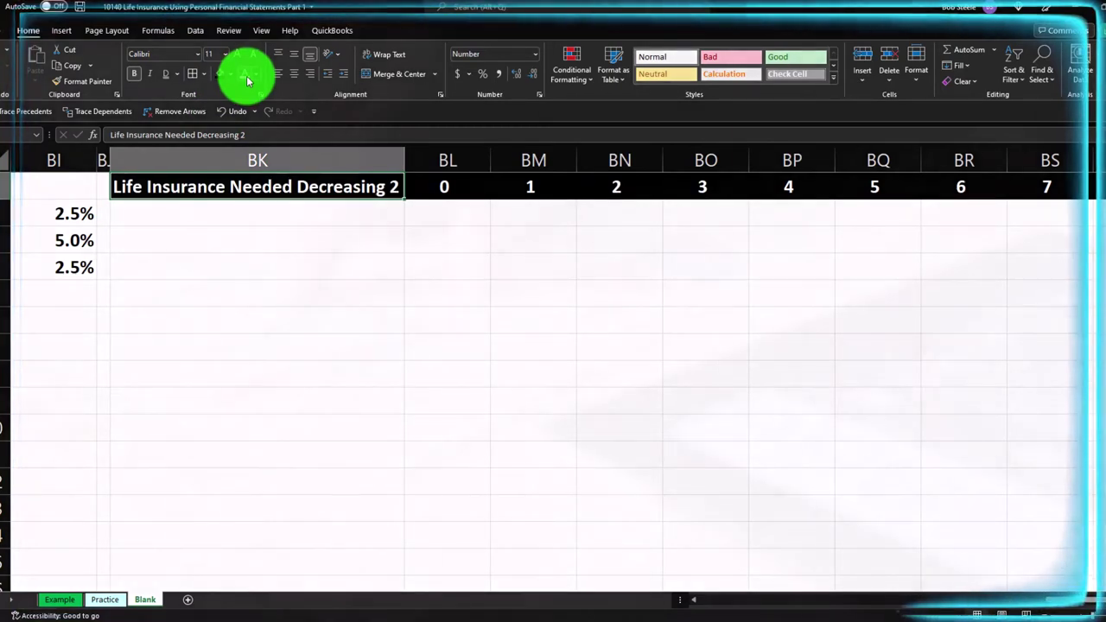
pyautogui.click(217, 214)
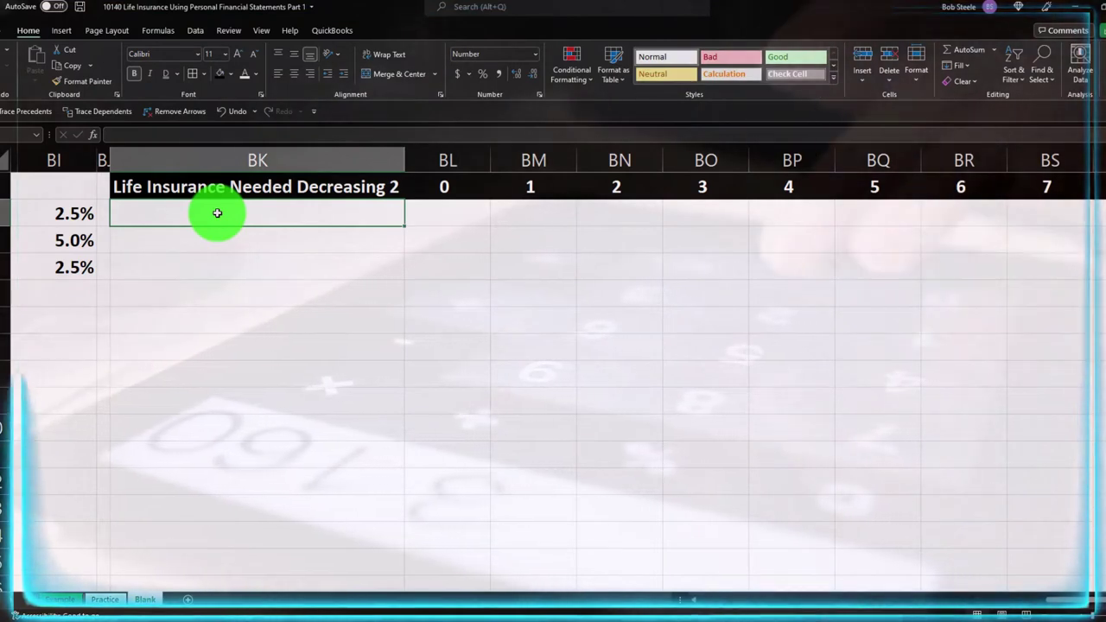
# Step: Enter the section label "Yearly csh flow needs:" in BK2
pyautogui.write('Y')
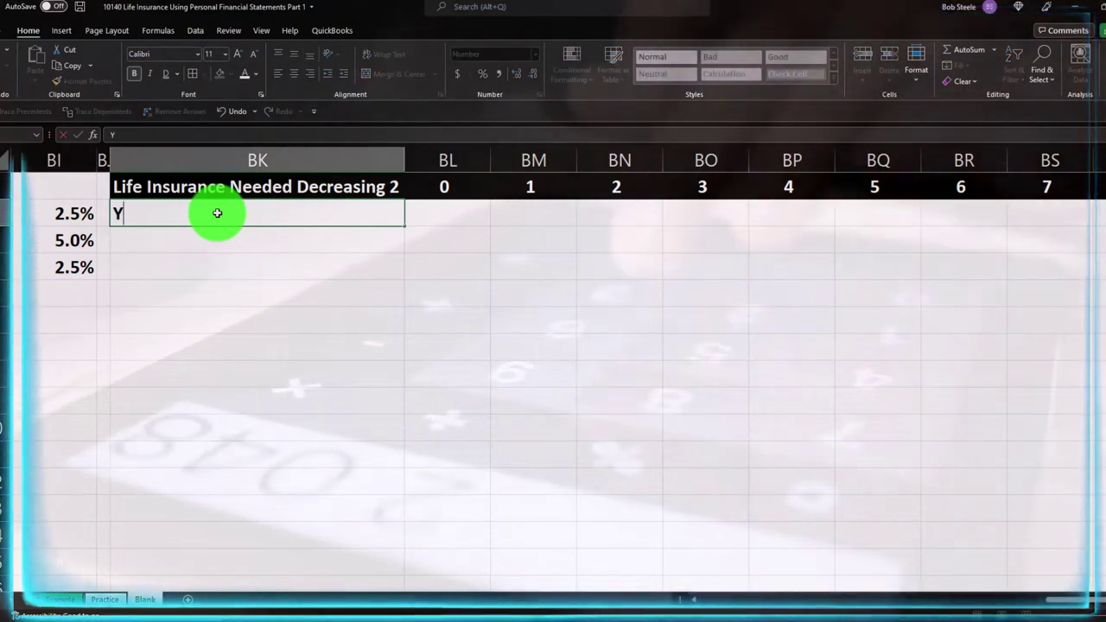
pyautogui.write('early csh flow')
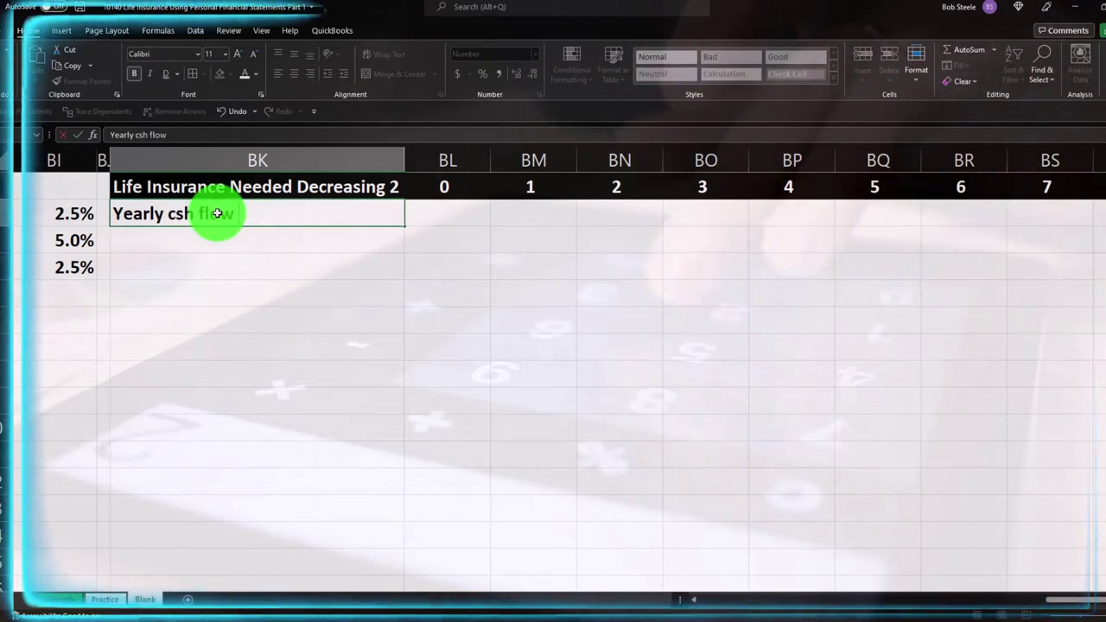
pyautogui.write(' needs:')
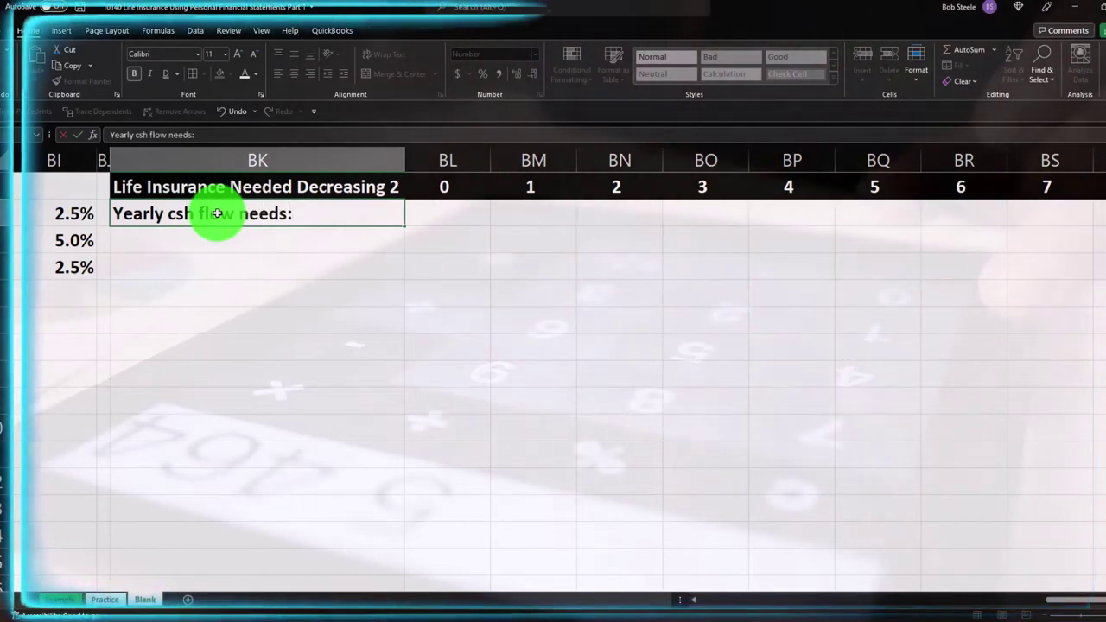
pyautogui.press('Return')
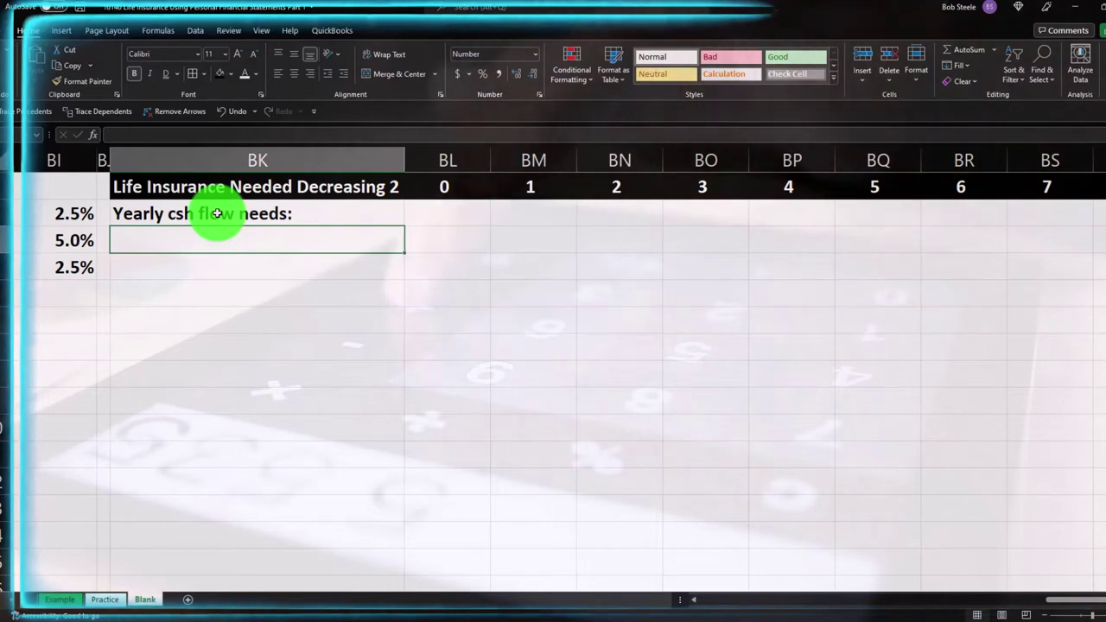
# Step: Enter the label "Expenses not including the mortgage" in BK3 and widen column BK to fit it
pyautogui.write('Expenses')
pyautogui.press('BackSpace')
pyautogui.press('BackSpace')
pyautogui.press('BackSpace')
pyautogui.press('BackSpace')
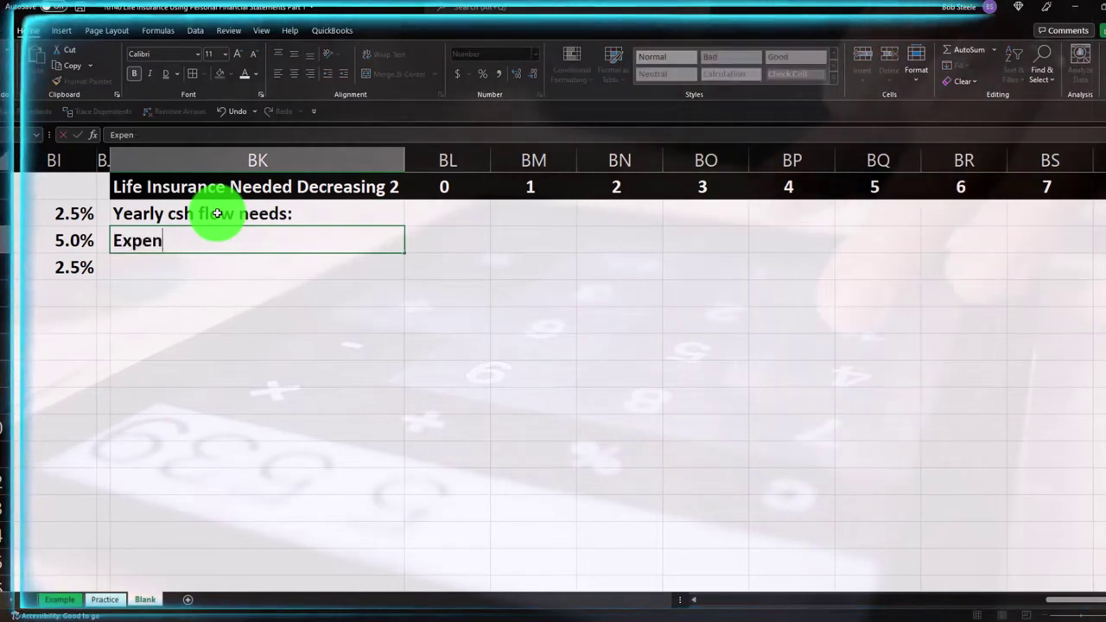
pyautogui.write('enses not incul')
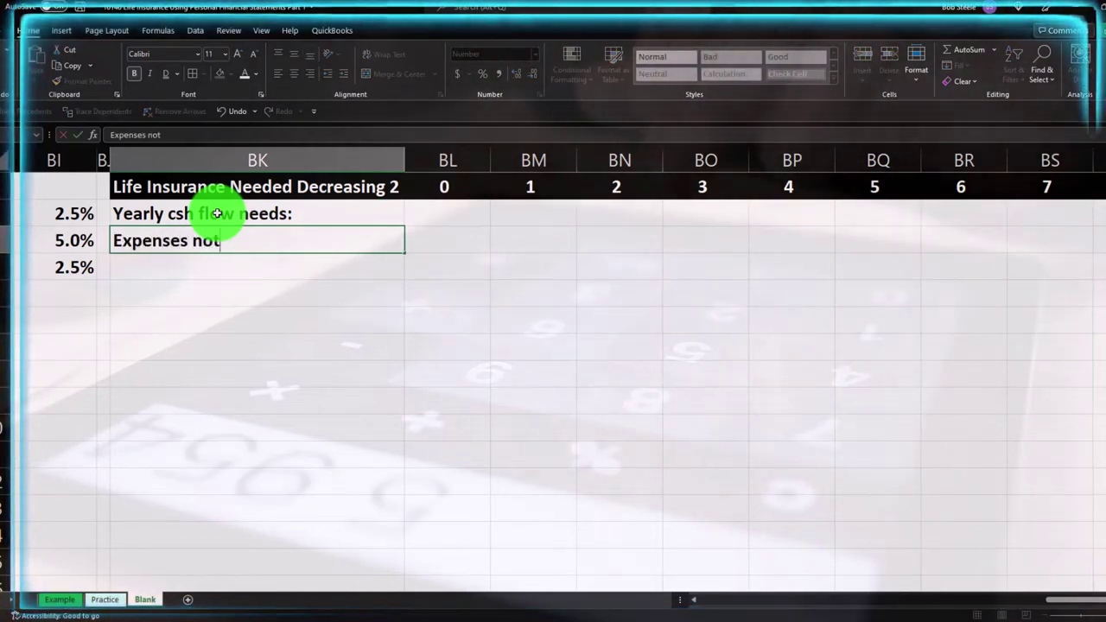
pyautogui.press('BackSpace')
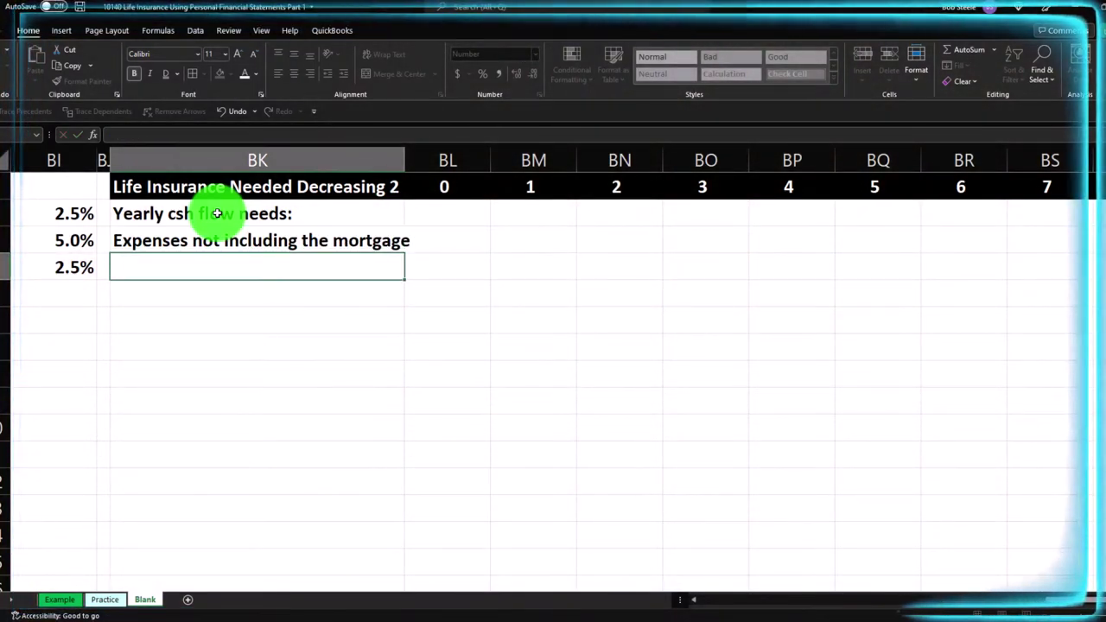
pyautogui.doubleClick(416, 159)
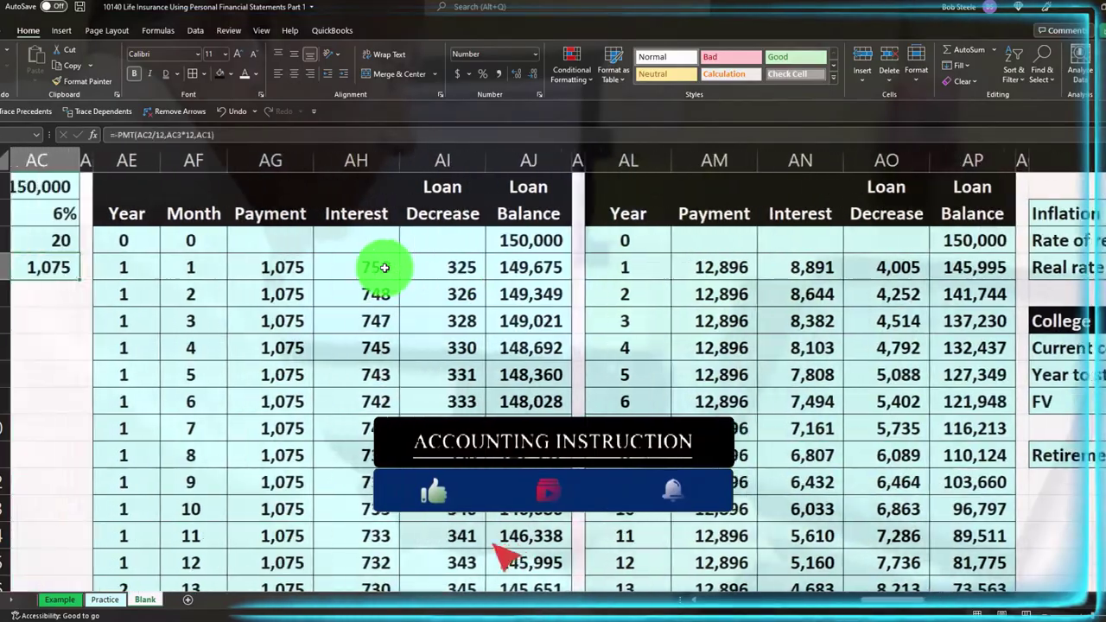
# Step: Examine the balance sheet, focusing on the mortgage among the long-term liabilities
pyautogui.press('Left')
pyautogui.press('Left')
pyautogui.press('Left')
pyautogui.press('Left')
pyautogui.press('Left')
pyautogui.press('Left')
pyautogui.press('Left')
pyautogui.press('Left')
pyautogui.press('Left')
pyautogui.press('Left')
pyautogui.press('Left')
pyautogui.press('Left')
pyautogui.press('Left')
pyautogui.press('Left')
pyautogui.press('Left')
pyautogui.press('Left')
pyautogui.press('Left')
pyautogui.press('Left')
pyautogui.press('Left')
pyautogui.press('Left')
pyautogui.press('Left')
pyautogui.press('Left')
pyautogui.press('Left')
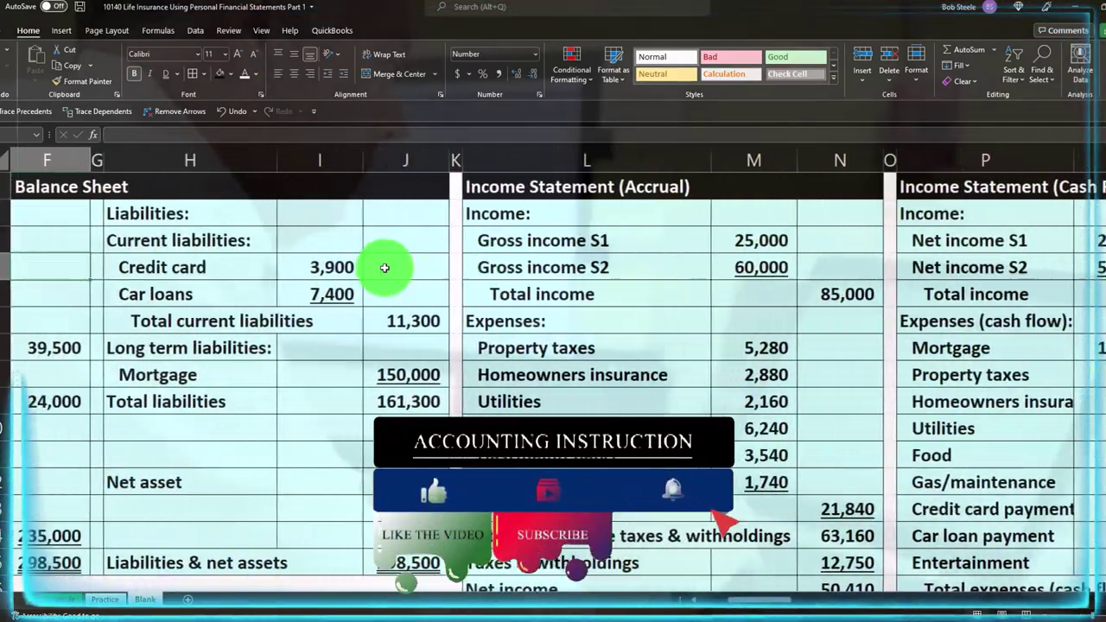
pyautogui.press('Left')
pyautogui.press('Left')
pyautogui.press('Left')
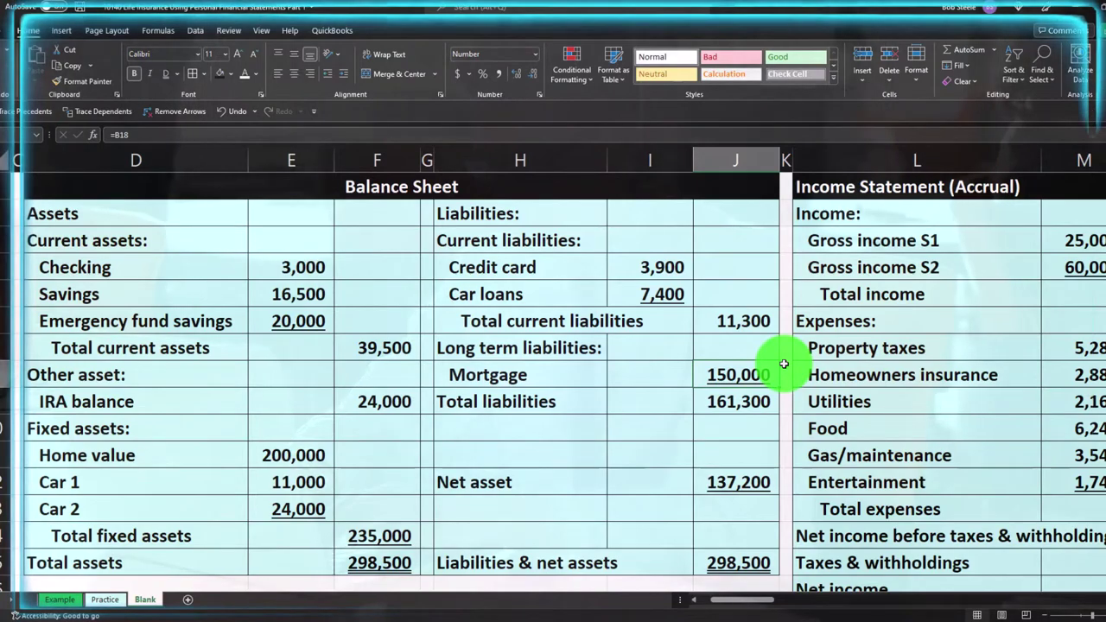
# Step: Review the two insurance-needed methods and compare the expenses in the accrual and cash flow income statements
pyautogui.hscroll(3, 784, 363)
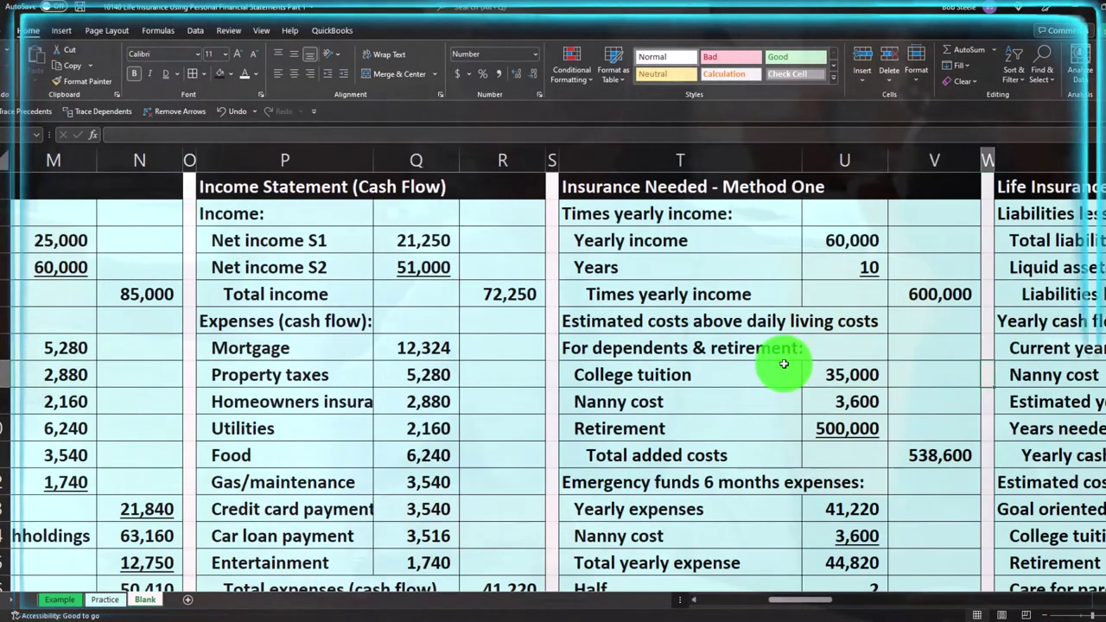
pyautogui.hscroll(2, 784, 364)
pyautogui.hscroll(2, 783, 364)
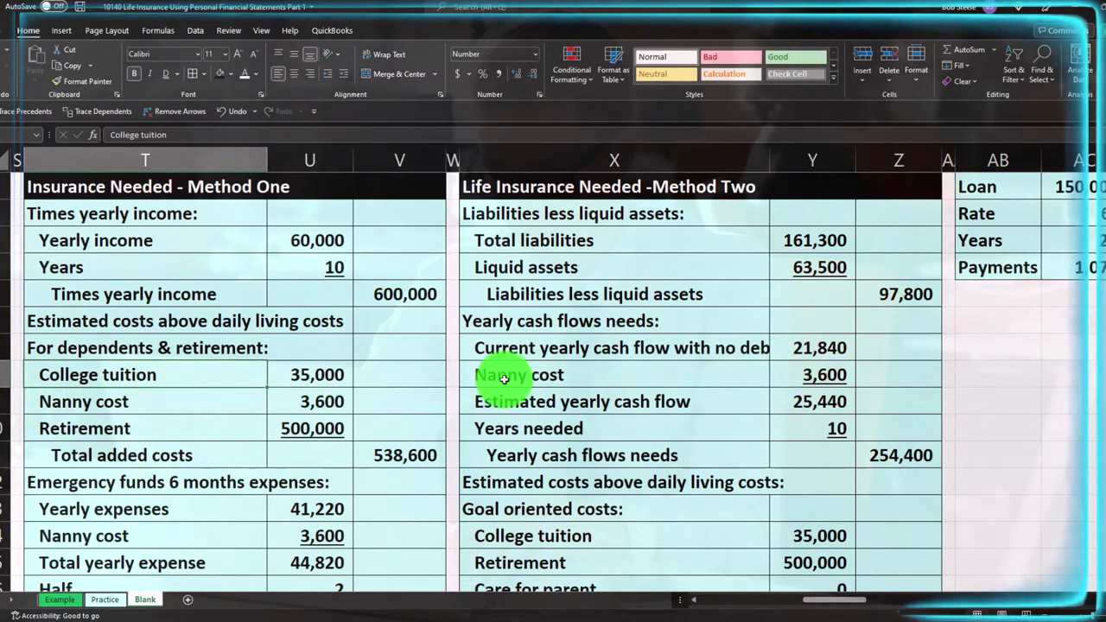
pyautogui.scroll(-5, 493, 371)
pyautogui.scroll(5, 493, 380)
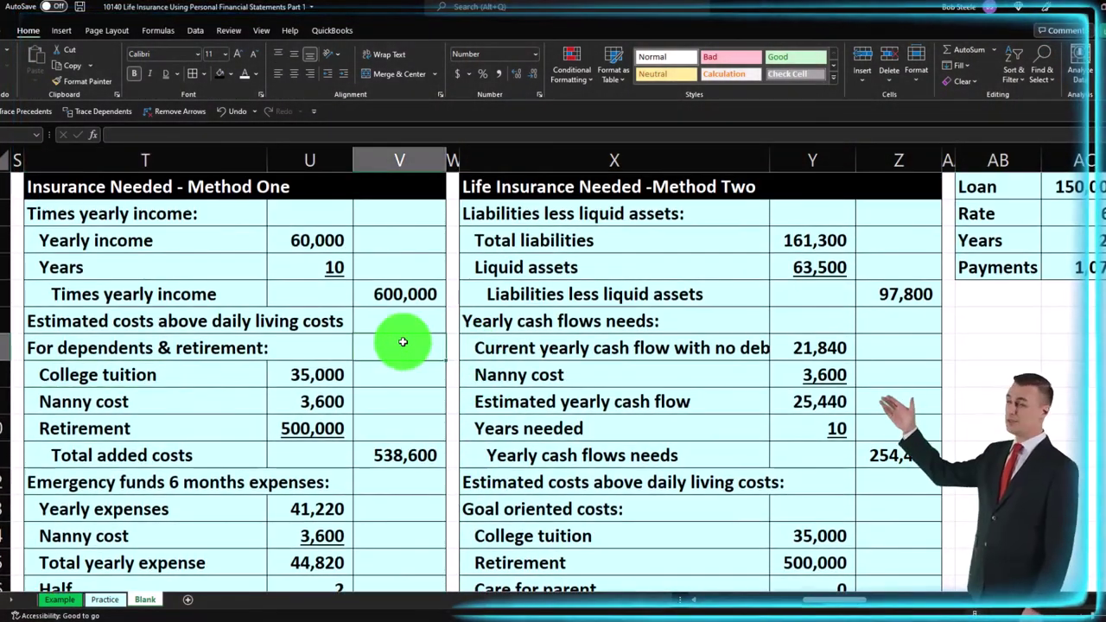
pyautogui.hscroll(-5, 402, 342)
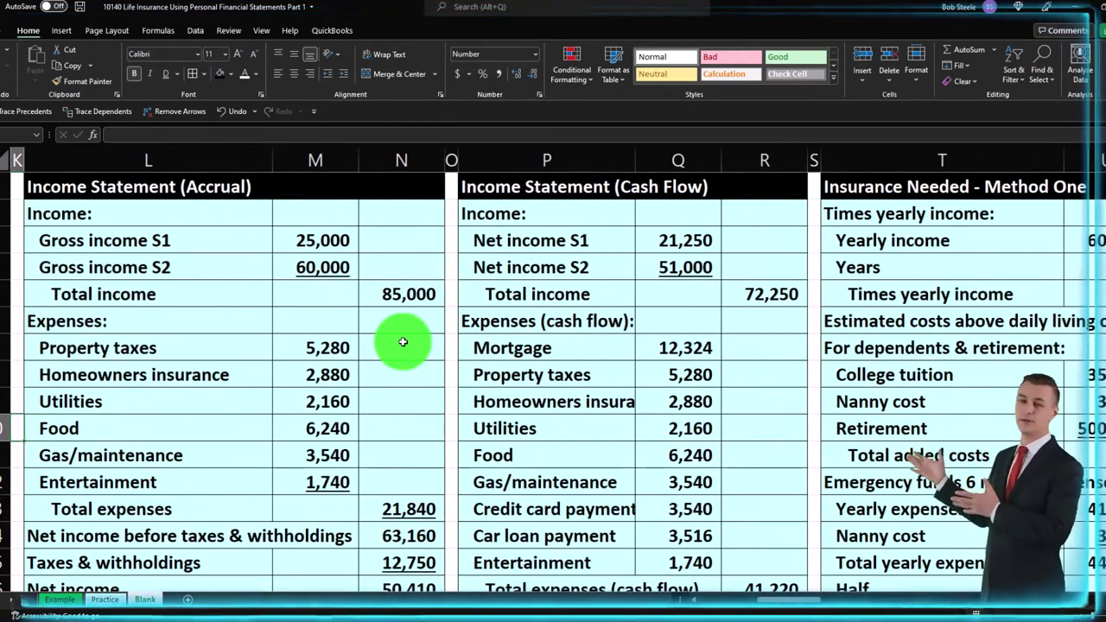
pyautogui.scroll(-1, 400, 391)
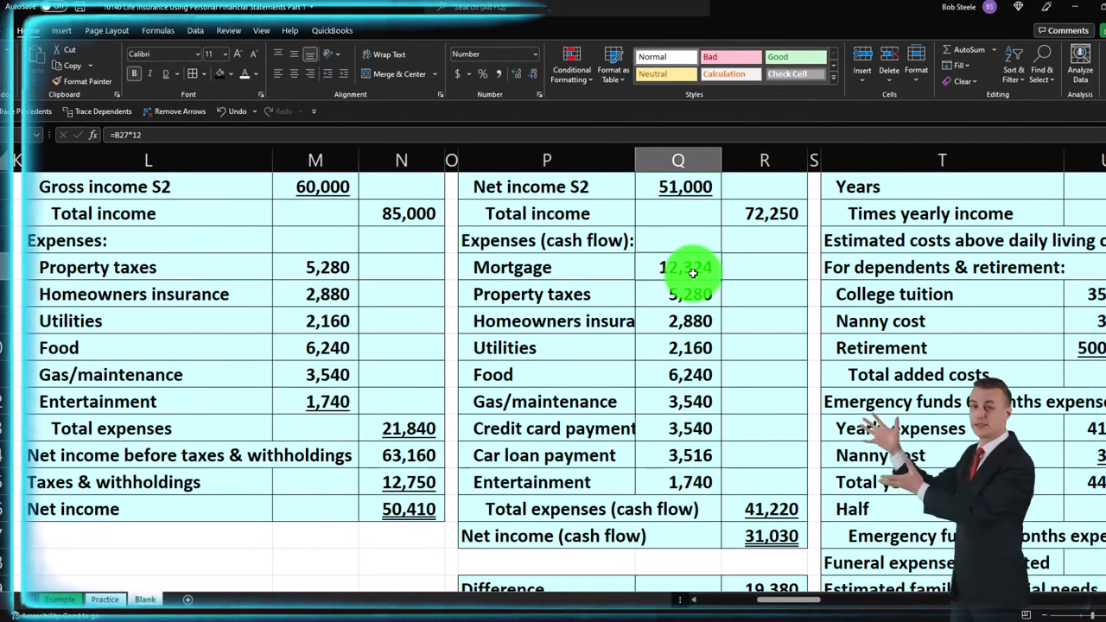
pyautogui.click(441, 428)
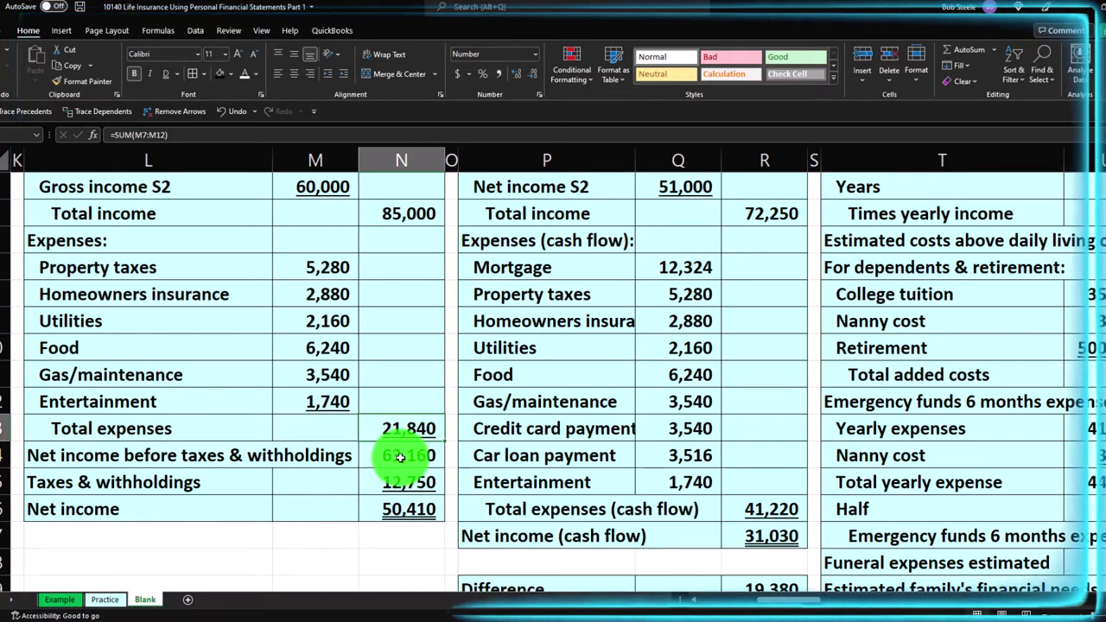
pyautogui.scroll(1, 400, 457)
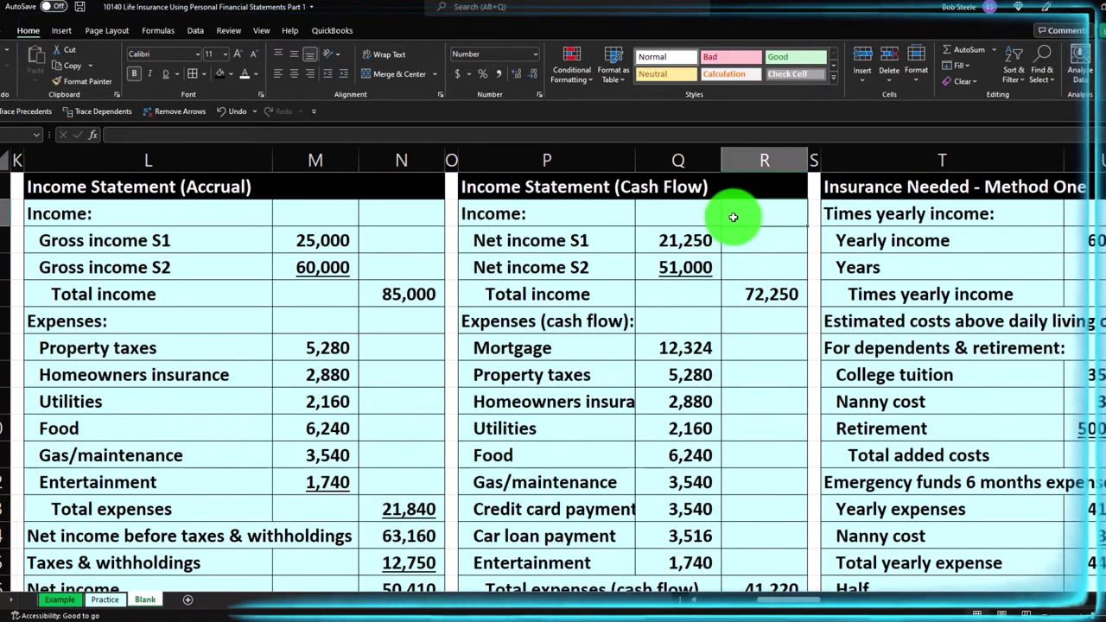
# Step: Enter the formula =N13 in BL3 to bring in total expenses from the accrual income statement
pyautogui.press('Right')
pyautogui.press('Right')
pyautogui.press('Right')
pyautogui.press('Right')
pyautogui.press('Right')
pyautogui.press('Right')
pyautogui.press('Right')
pyautogui.press('Right')
pyautogui.press('Right')
pyautogui.press('Right')
pyautogui.press('Right')
pyautogui.press('Right')
pyautogui.press('Right')
pyautogui.press('Right')
pyautogui.press('Right')
pyautogui.press('Right')
pyautogui.press('Right')
pyautogui.press('Right')
pyautogui.press('Right')
pyautogui.press('Right')
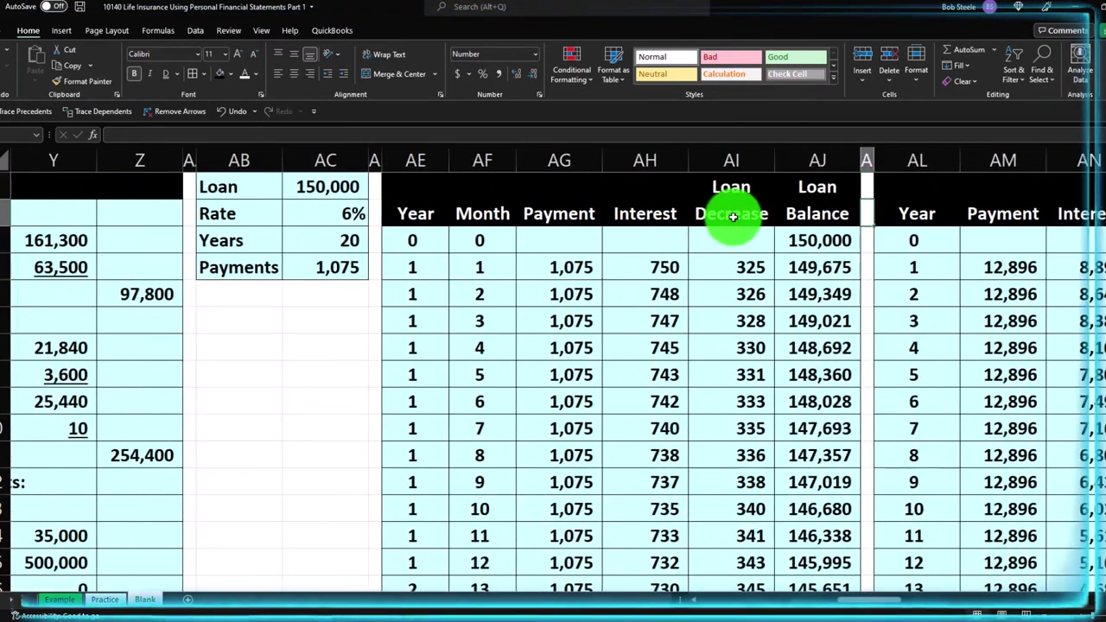
pyautogui.press('Right')
pyautogui.press('Right')
pyautogui.press('Right')
pyautogui.press('Right')
pyautogui.press('Right')
pyautogui.press('Right')
pyautogui.press('Right')
pyautogui.press('Right')
pyautogui.press('Right')
pyautogui.press('Right')
pyautogui.press('Right')
pyautogui.press('Right')
pyautogui.press('Right')
pyautogui.press('Right')
pyautogui.press('Right')
pyautogui.press('Right')
pyautogui.press('Right')
pyautogui.press('Right')
pyautogui.press('Right')
pyautogui.press('Right')
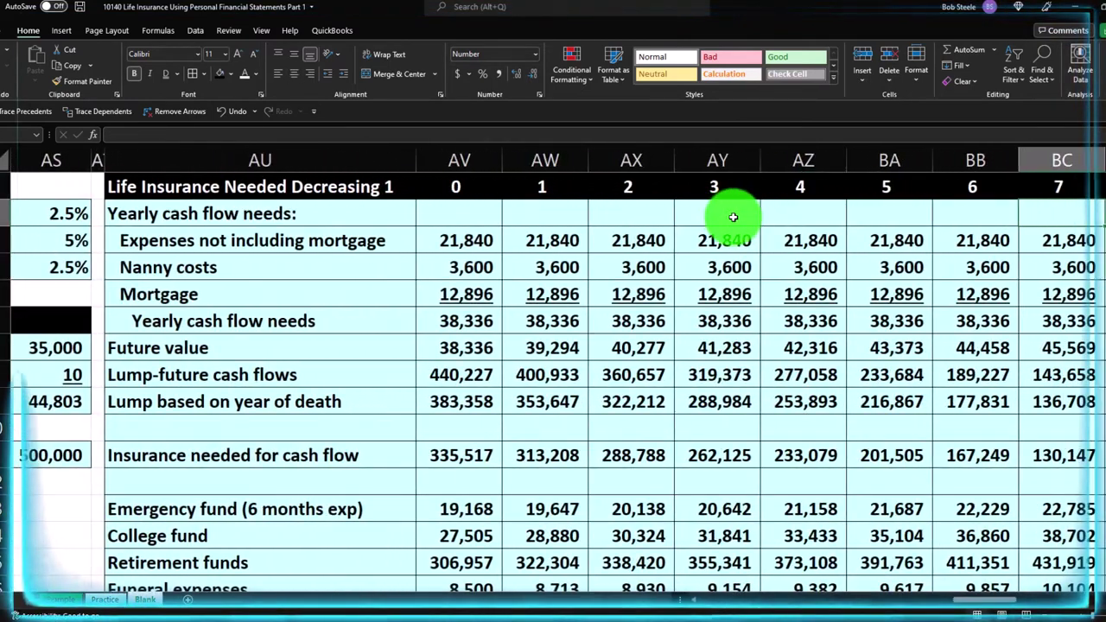
pyautogui.press('Right')
pyautogui.press('Right')
pyautogui.press('Right')
pyautogui.press('Right')
pyautogui.press('Left')
pyautogui.press('Left')
pyautogui.press('Left')
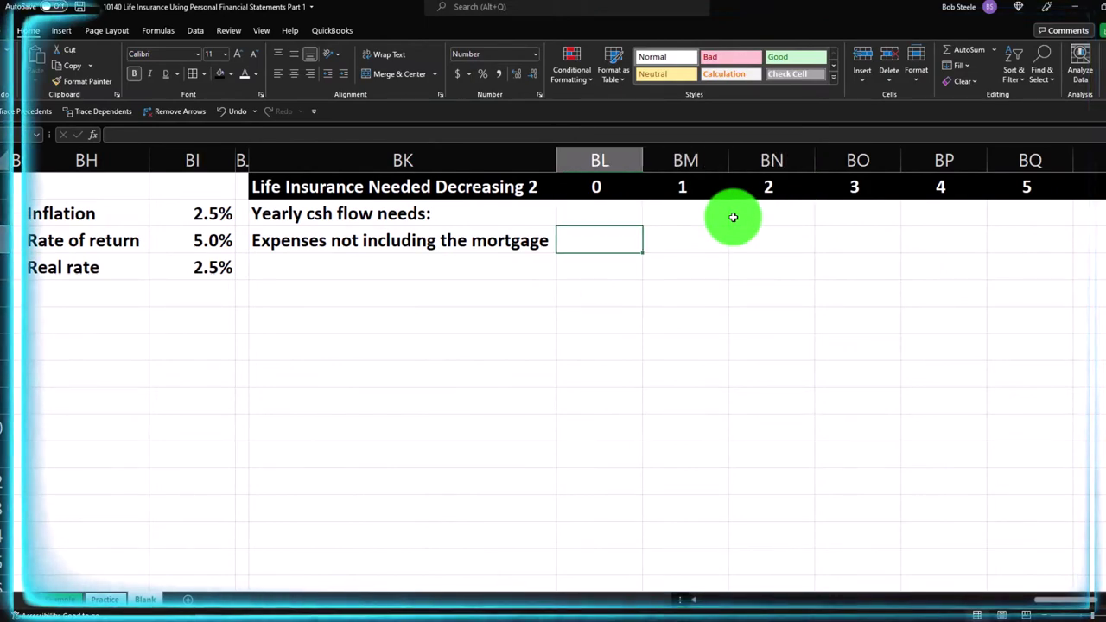
pyautogui.write('=')
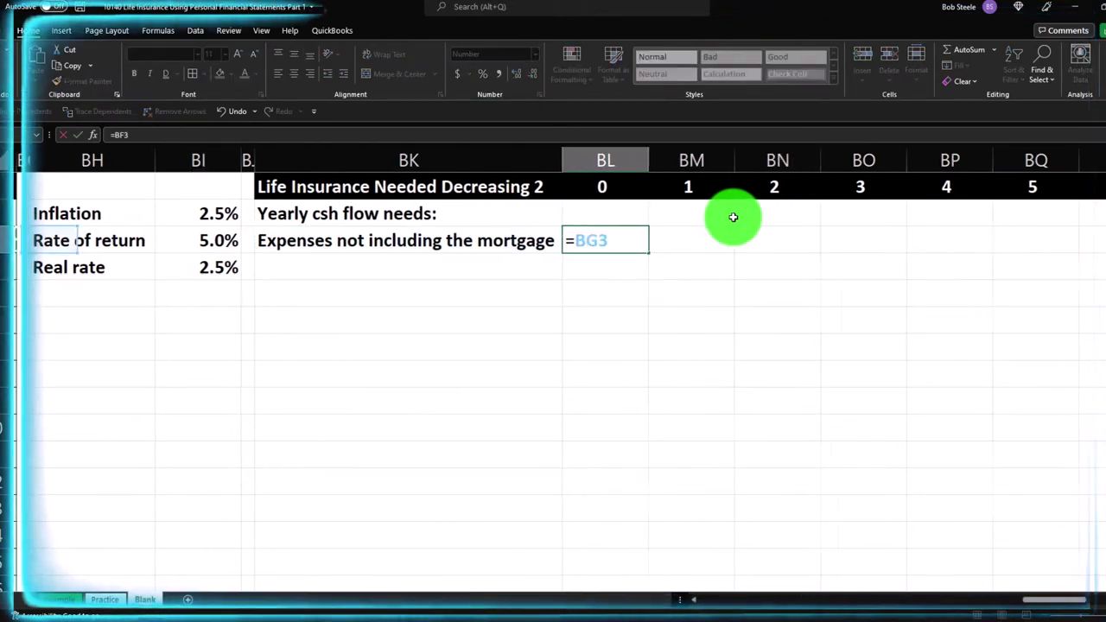
pyautogui.press('Left')
pyautogui.press('Left')
pyautogui.press('Left')
pyautogui.press('Left')
pyautogui.press('Left')
pyautogui.press('Left')
pyautogui.press('Left')
pyautogui.press('Left')
pyautogui.press('Left')
pyautogui.press('Left')
pyautogui.press('Left')
pyautogui.press('Left')
pyautogui.press('Left')
pyautogui.press('Left')
pyautogui.press('Left')
pyautogui.press('Left')
pyautogui.press('Left')
pyautogui.press('Left')
pyautogui.press('Left')
pyautogui.press('Left')
pyautogui.press('Left')
pyautogui.press('Left')
pyautogui.press('Left')
pyautogui.press('Left')
pyautogui.press('Left')
pyautogui.press('Left')
pyautogui.press('Left')
pyautogui.press('Left')
pyautogui.press('Left')
pyautogui.press('Left')
pyautogui.press('Left')
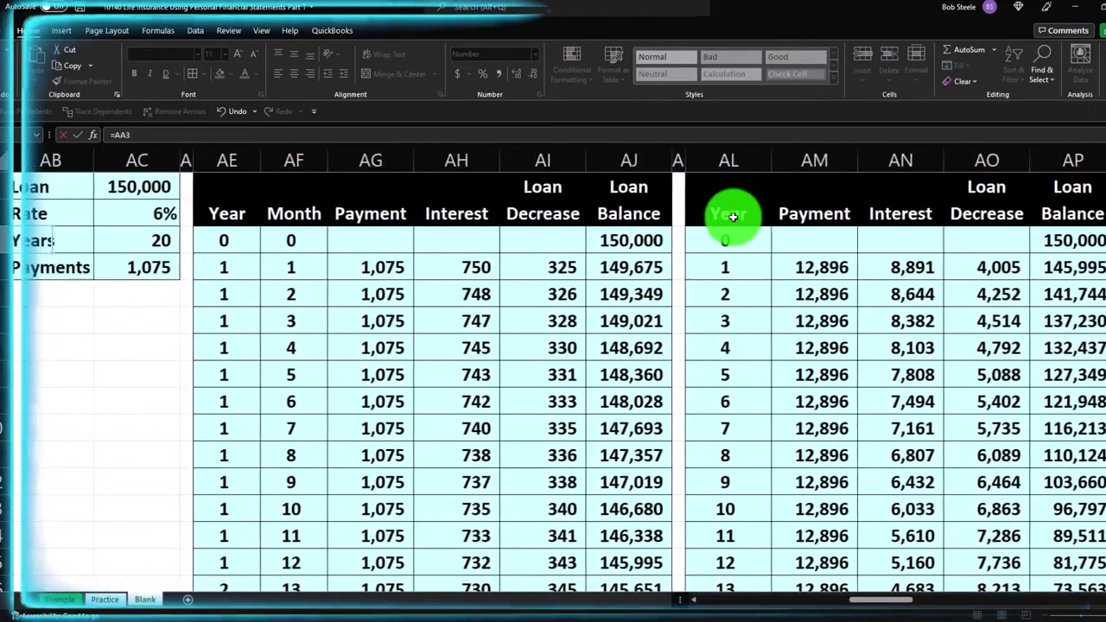
pyautogui.press('Left')
pyautogui.press('Left')
pyautogui.press('Left')
pyautogui.press('Left')
pyautogui.press('Left')
pyautogui.press('Left')
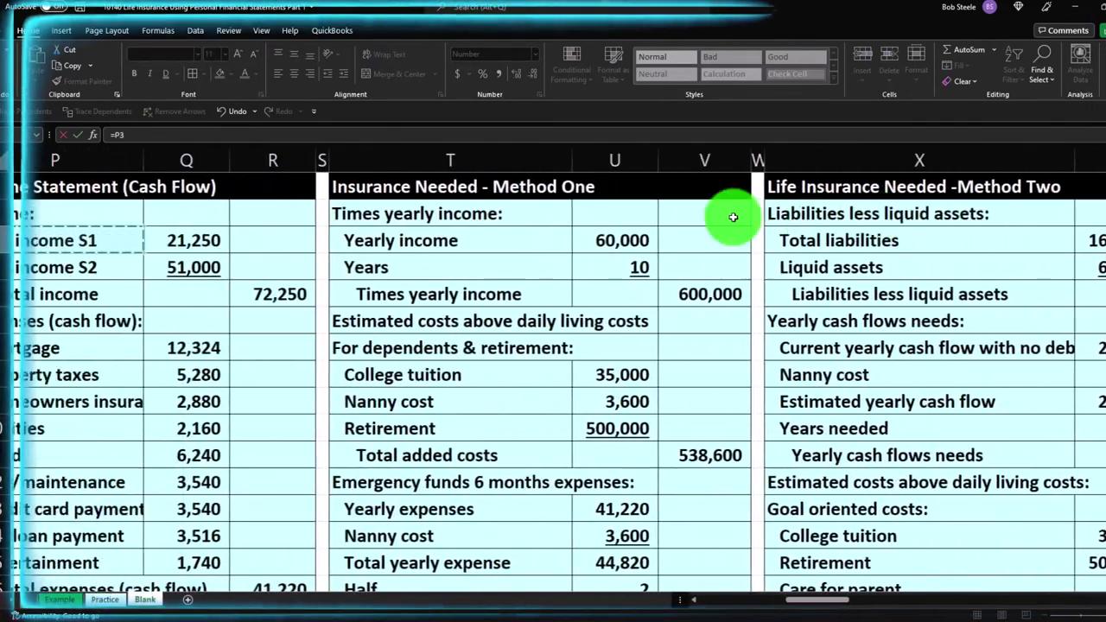
pyautogui.press('Down')
pyautogui.press('Down')
pyautogui.press('Left')
pyautogui.press('Down')
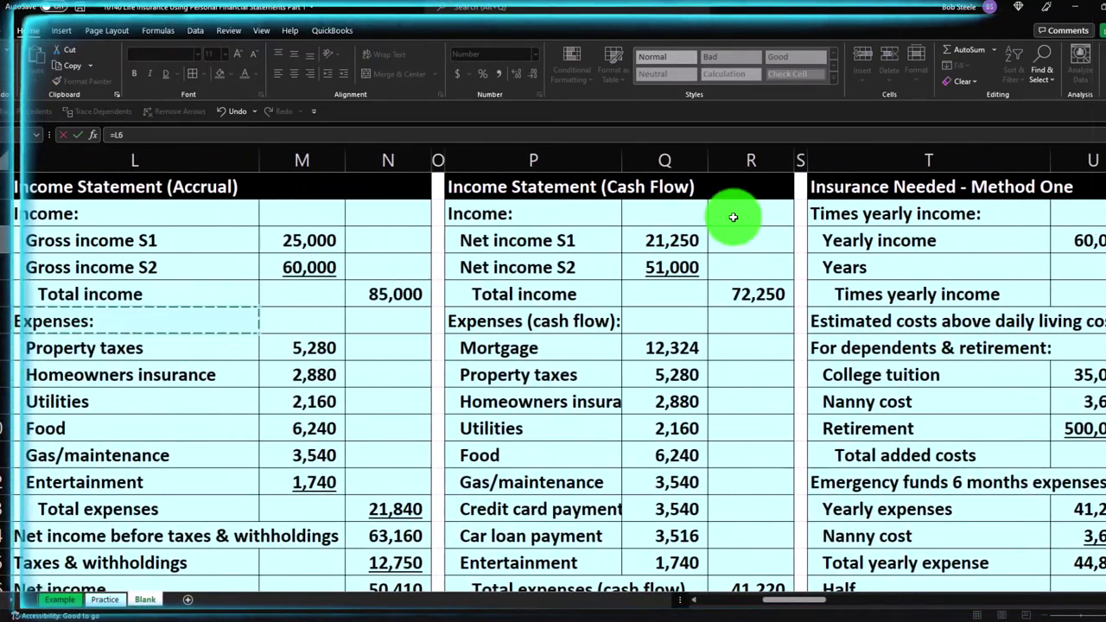
pyautogui.press('Down')
pyautogui.press('Down')
pyautogui.press('Down')
pyautogui.press('Down')
pyautogui.press('Down')
pyautogui.press('Down')
pyautogui.press('Down')
pyautogui.press('Down')
pyautogui.press('Down')
pyautogui.press('Down')
pyautogui.press('Down')
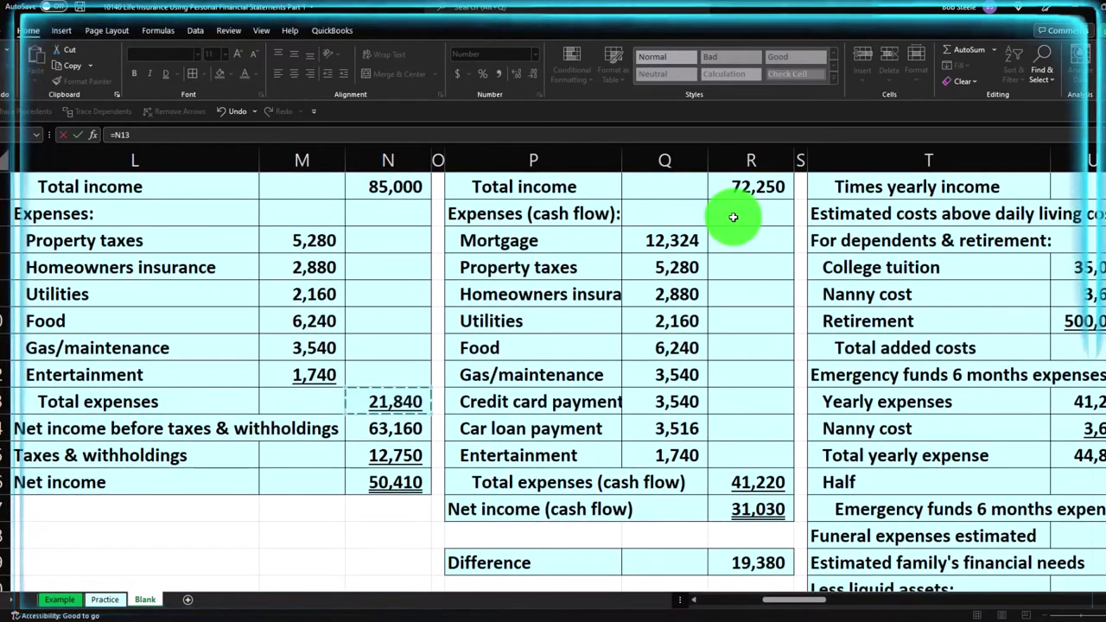
pyautogui.press('Return')
# Step: Enter the formula =BL3 in BM3 to carry the expenses excluding the mortgage into year 1
pyautogui.press('Right')
pyautogui.press('Right')
pyautogui.press('Up')
pyautogui.press('Up')
pyautogui.press('Up')
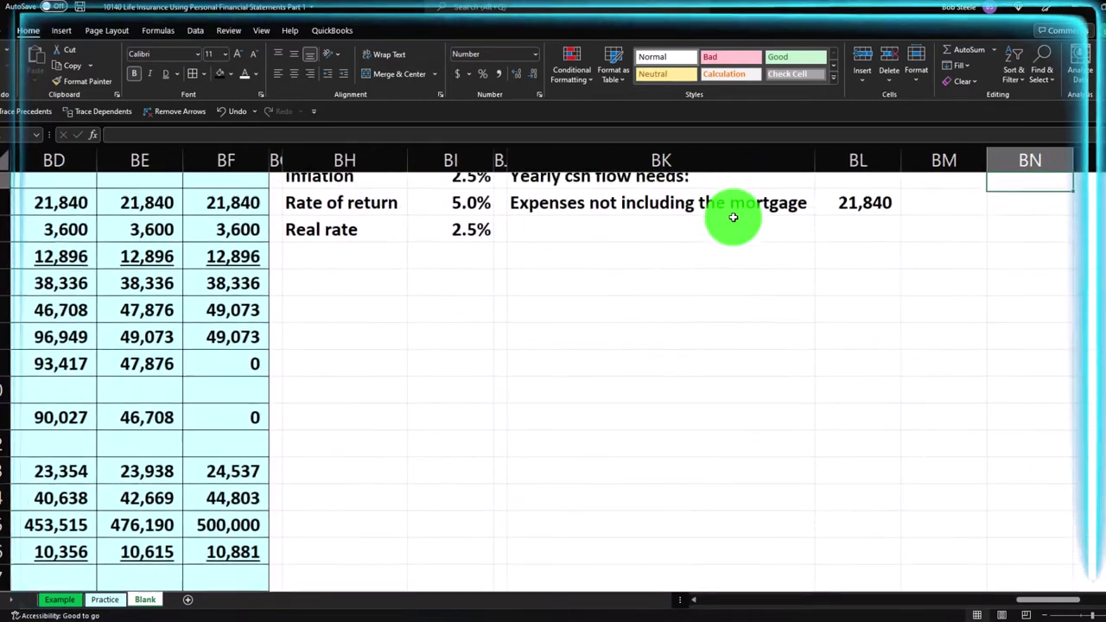
pyautogui.press('Right')
pyautogui.press('Right')
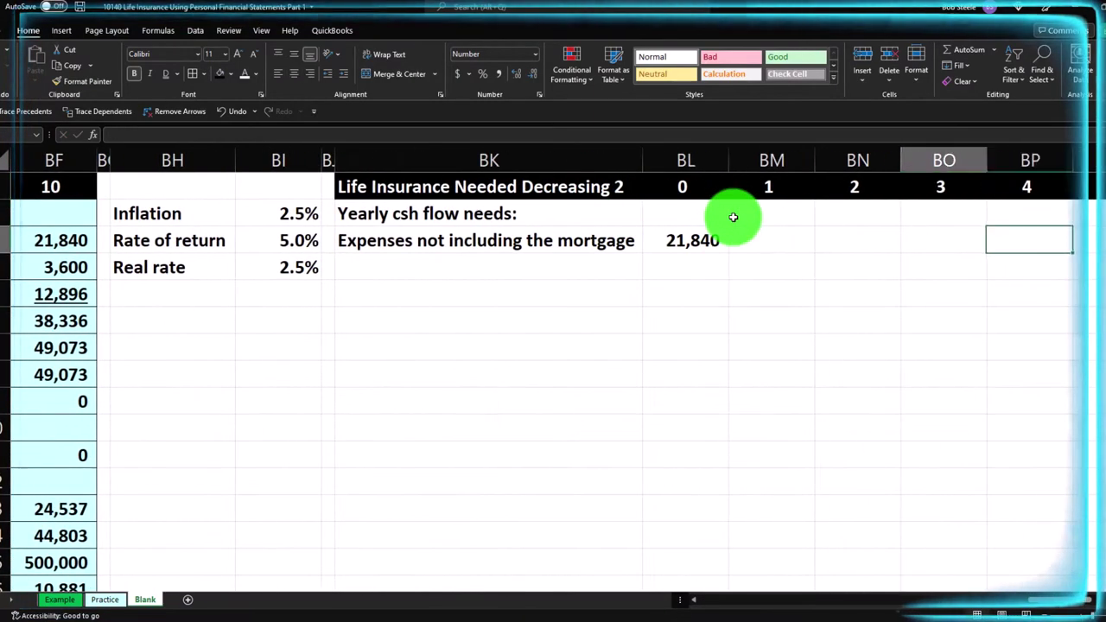
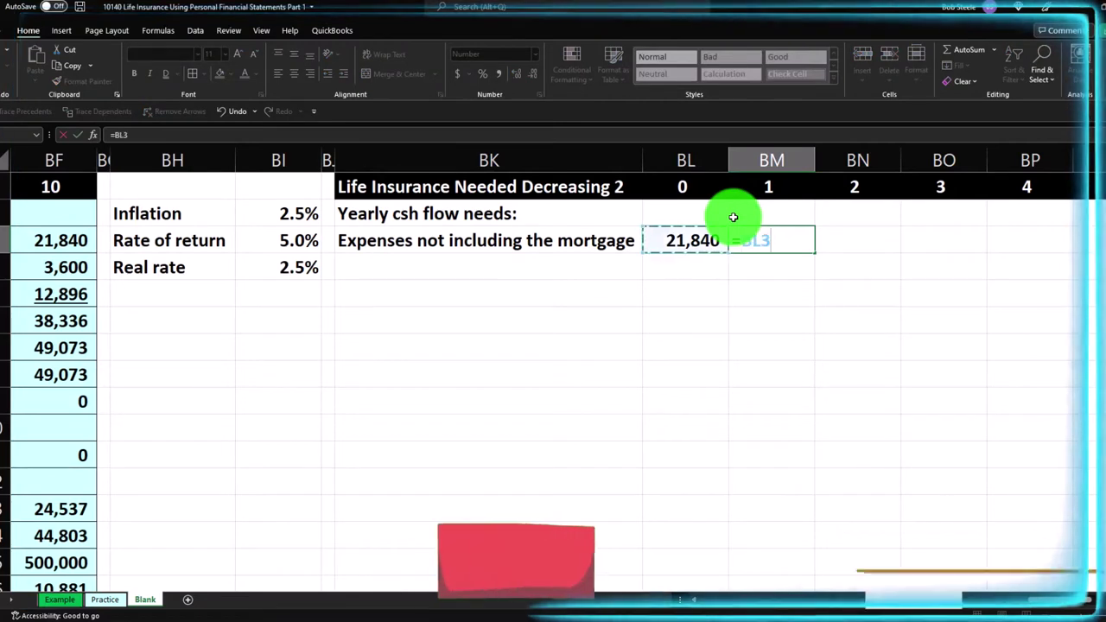
pyautogui.press('Return')
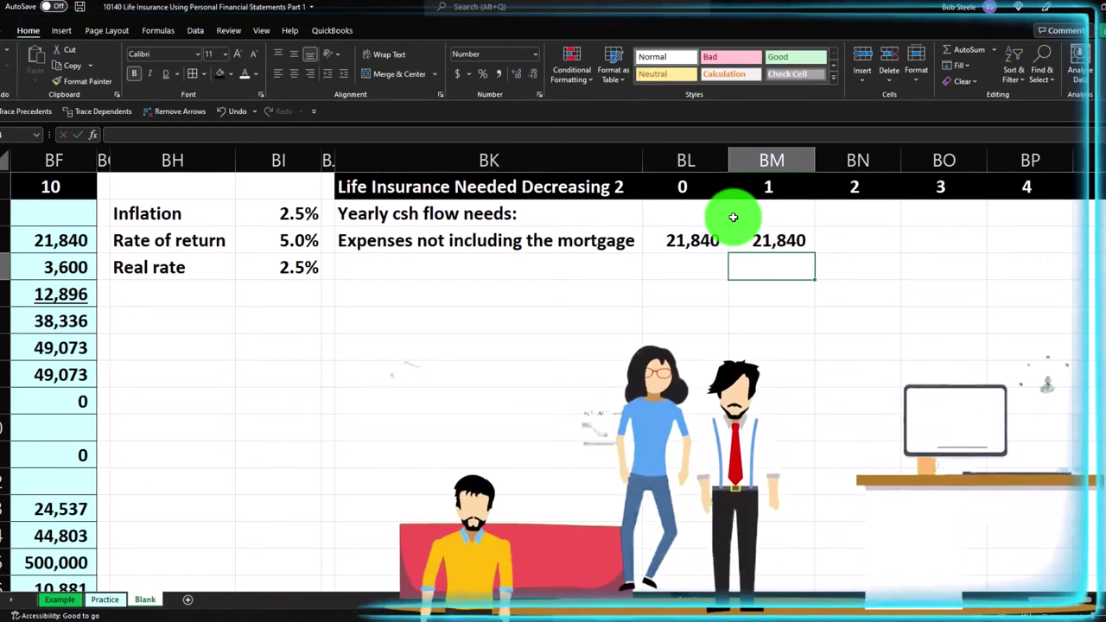
# Step: Copy the BM3 formula across to BV3 so the expenses row covers years 2 to 10
pyautogui.click(782, 237)
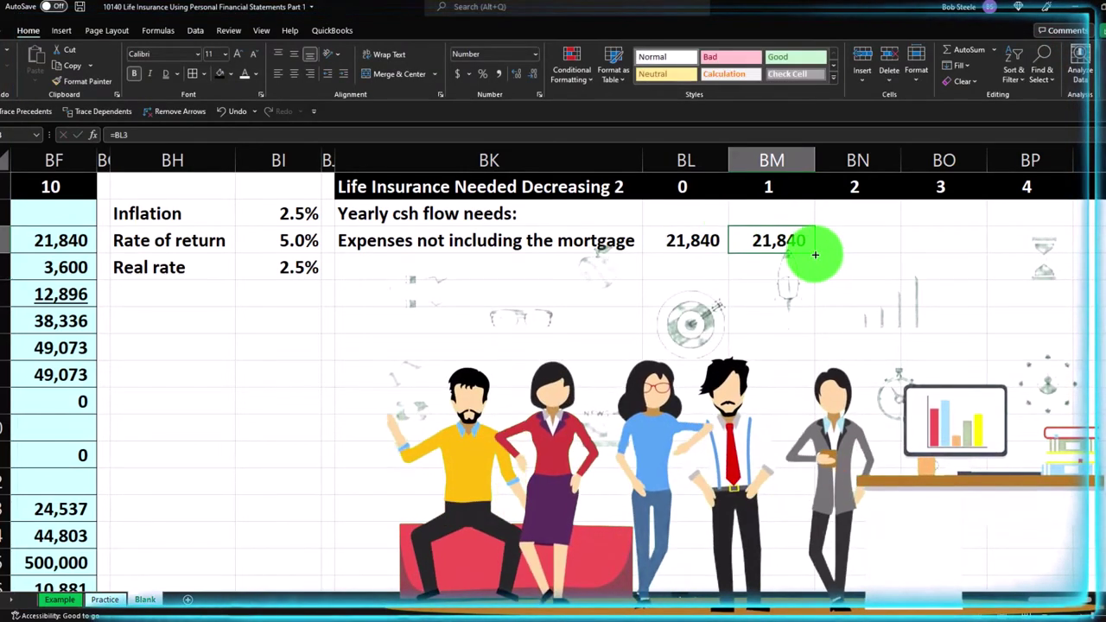
pyautogui.moveTo(814, 254); pyautogui.dragTo(696, 242)
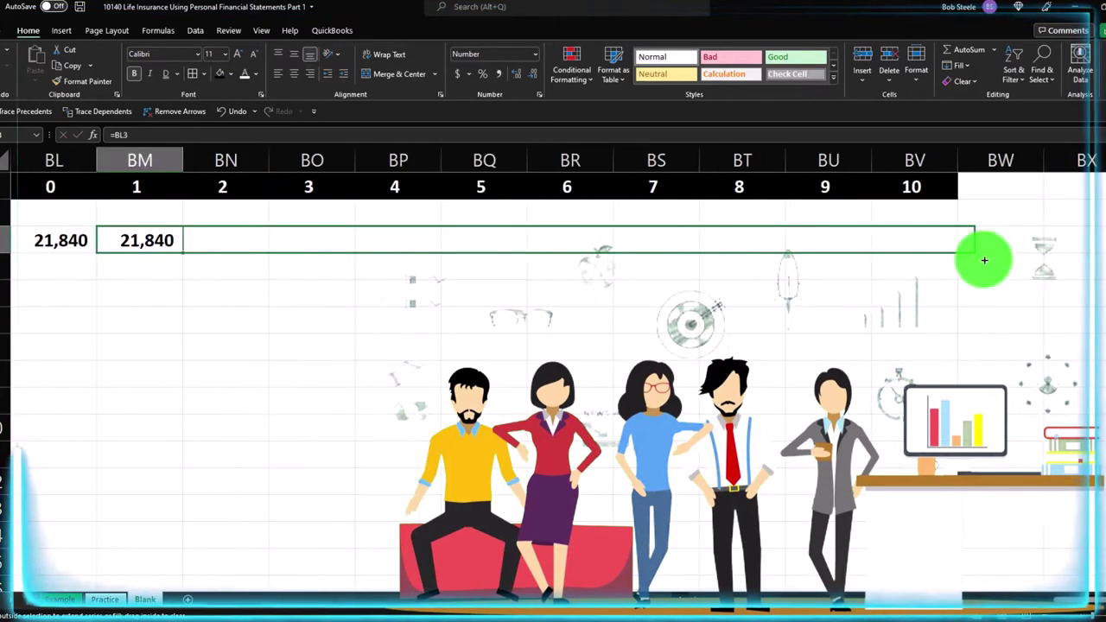
pyautogui.moveTo(962, 258); pyautogui.dragTo(961, 259)
# Step: Enter the label "Nanny cast" in BK4 below the expenses row
pyautogui.press('Left')
pyautogui.press('Left')
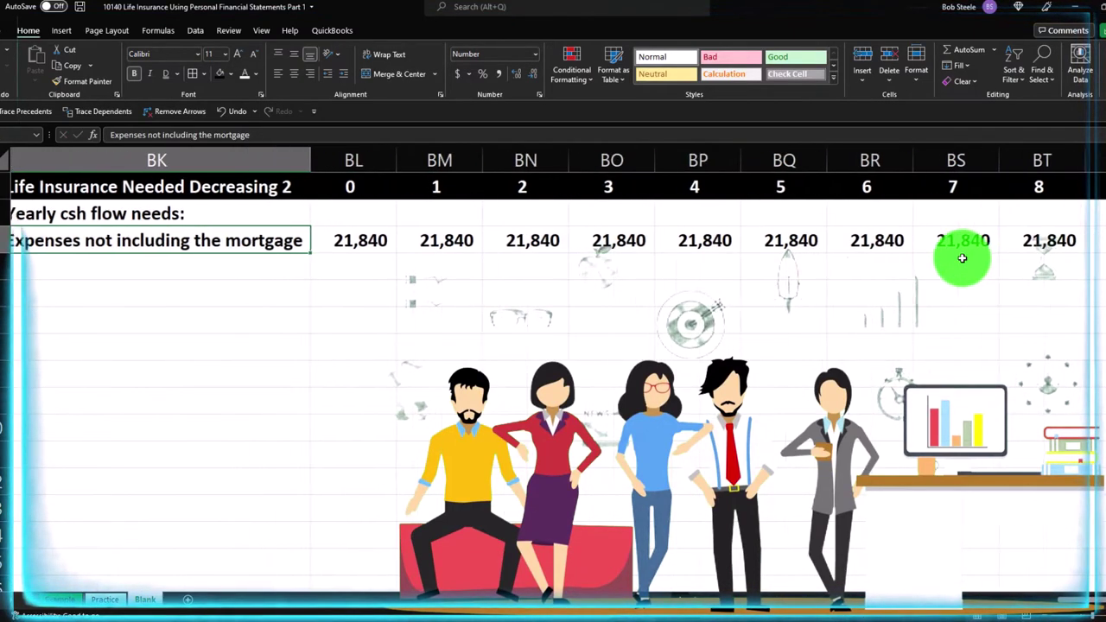
pyautogui.press('Down')
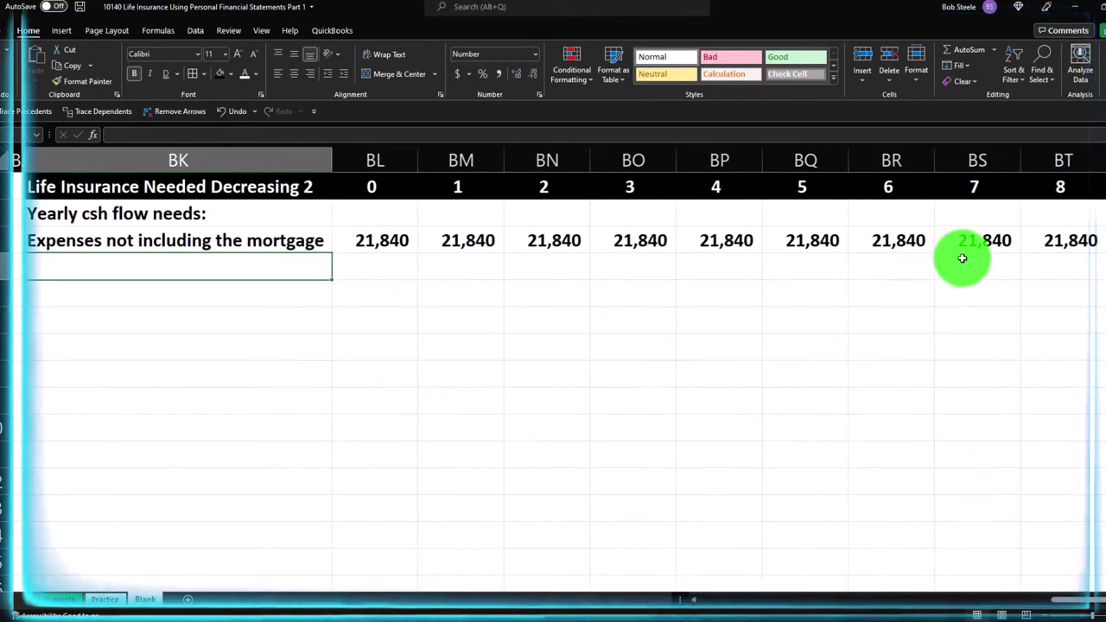
pyautogui.write('Nanny cast')
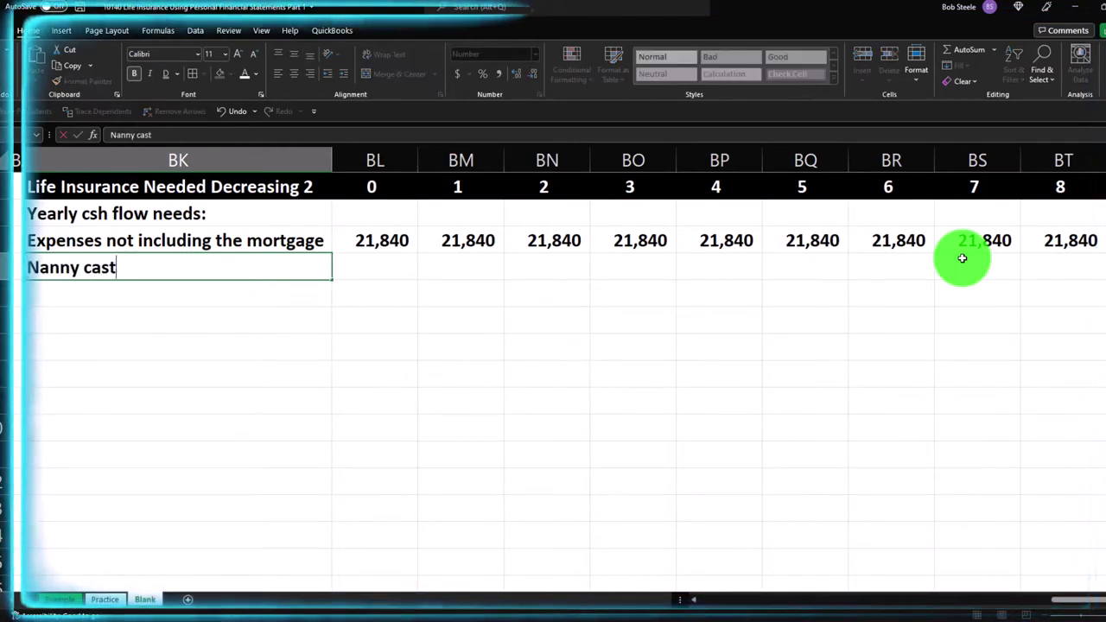
pyautogui.press('Tab')
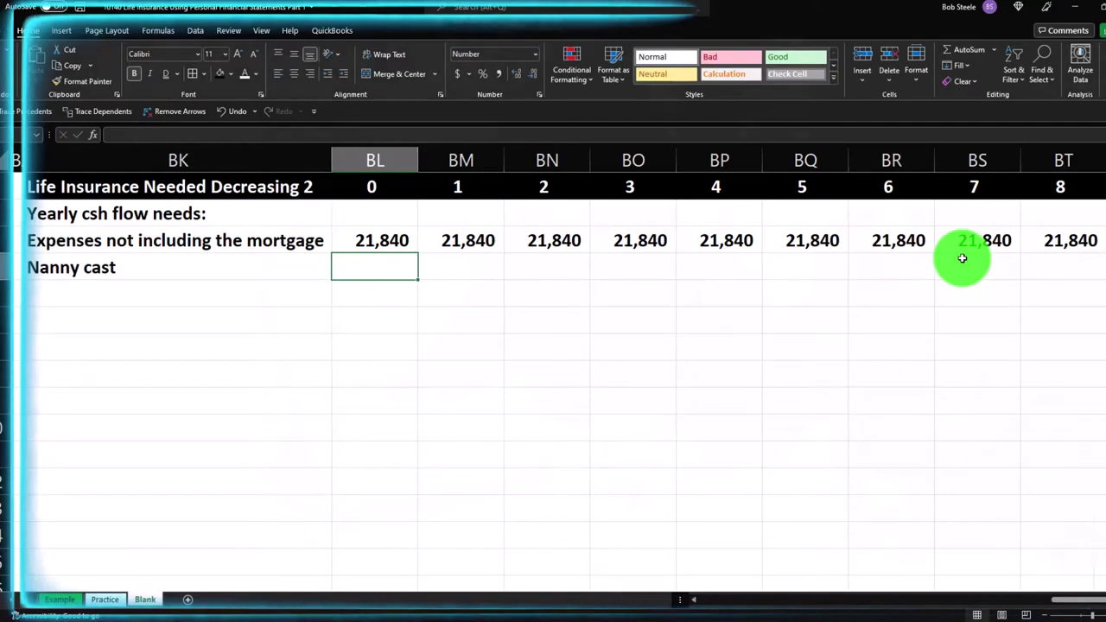
# Step: Enter the formula =B4 in BL4 as the year 0 nanny cost
pyautogui.write('=')
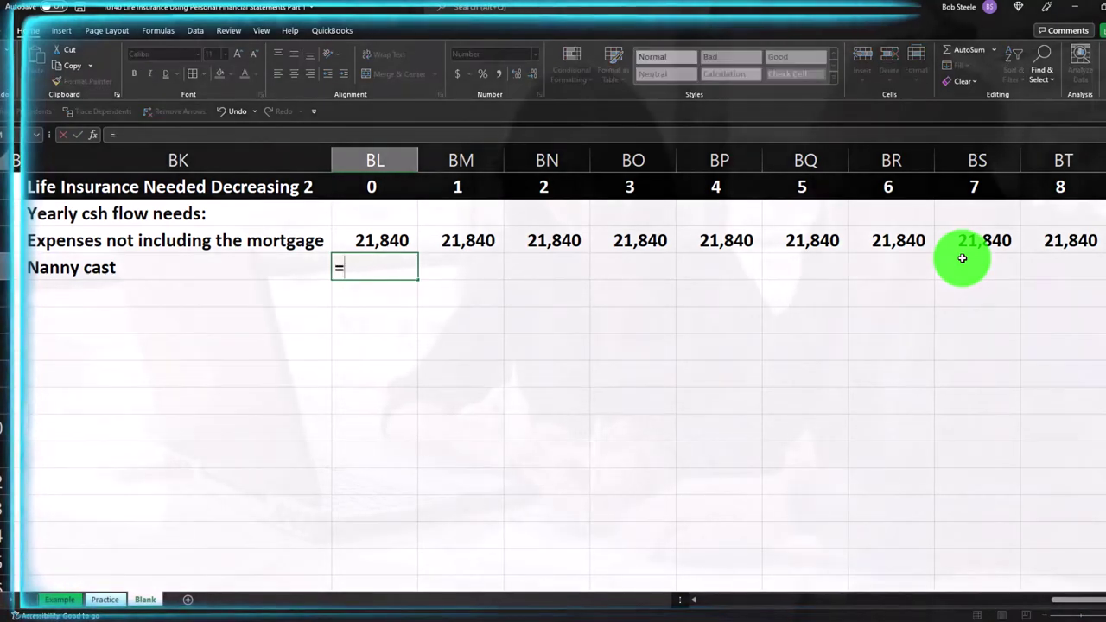
pyautogui.press('Left')
pyautogui.press('Left')
pyautogui.press('Left')
pyautogui.press('Left')
pyautogui.press('Left')
pyautogui.press('Left')
pyautogui.press('Left')
pyautogui.press('Left')
pyautogui.press('Left')
pyautogui.press('Left')
pyautogui.press('Left')
pyautogui.press('Left')
pyautogui.press('Left')
pyautogui.press('Left')
pyautogui.press('Left')
pyautogui.press('Left')
pyautogui.press('Left')
pyautogui.press('Left')
pyautogui.press('Left')
pyautogui.press('Left')
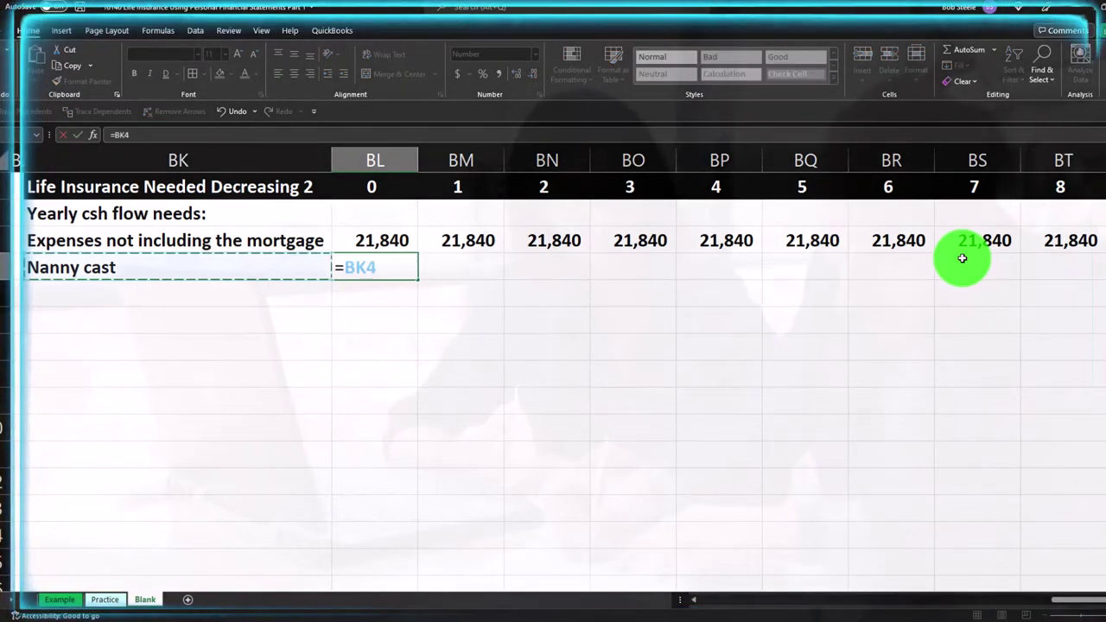
pyautogui.press('Left')
pyautogui.press('Left')
pyautogui.press('Left')
pyautogui.press('Left')
pyautogui.press('Left')
pyautogui.press('Left')
pyautogui.press('Left')
pyautogui.press('Left')
pyautogui.press('Left')
pyautogui.press('Left')
pyautogui.press('Left')
pyautogui.press('Left')
pyautogui.press('Left')
pyautogui.press('Left')
pyautogui.press('Left')
pyautogui.press('Left')
pyautogui.press('Left')
pyautogui.press('Left')
pyautogui.press('Left')
pyautogui.press('Left')
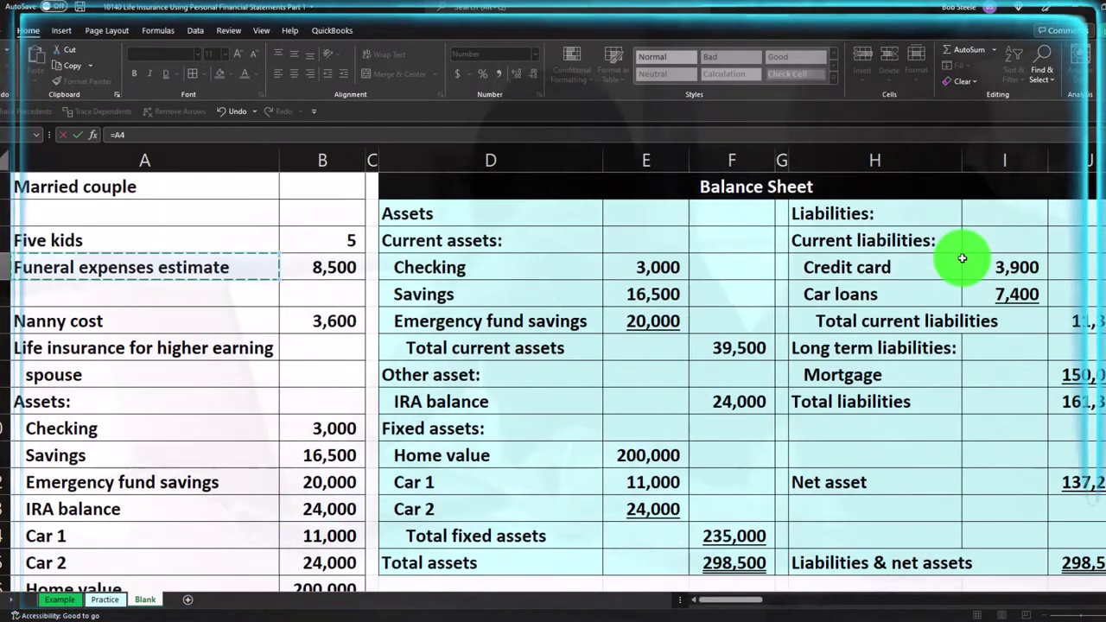
pyautogui.press('Right')
pyautogui.press('Tab')
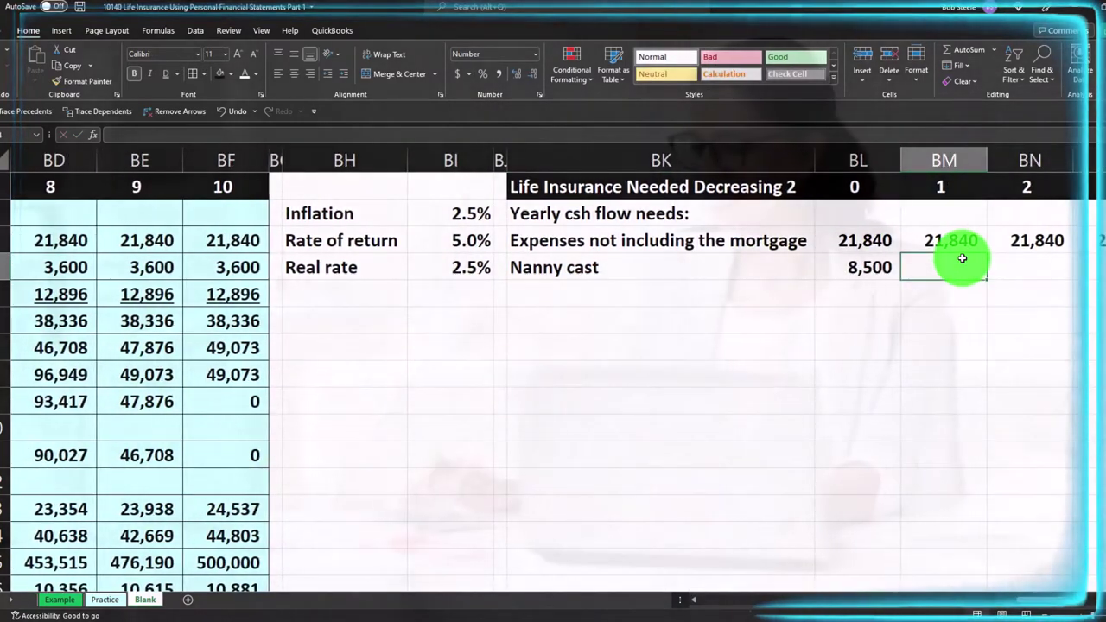
# Step: Enter the formula =BL4 in BM4 and copy it across to BV4 for years 1 to 10
pyautogui.write('=')
pyautogui.press('Left')
pyautogui.press('Tab')
pyautogui.click(962, 258)
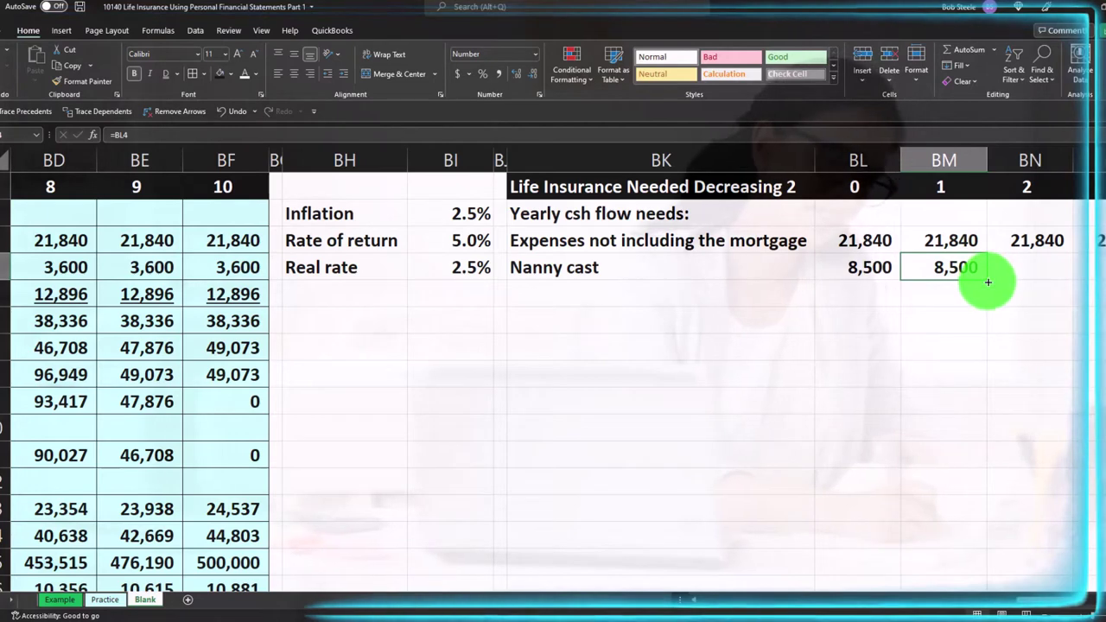
pyautogui.moveTo(987, 281)
pyautogui.mouseDown()
pyautogui.moveTo(1101, 275)
pyautogui.moveTo(973, 281)
pyautogui.mouseUp()
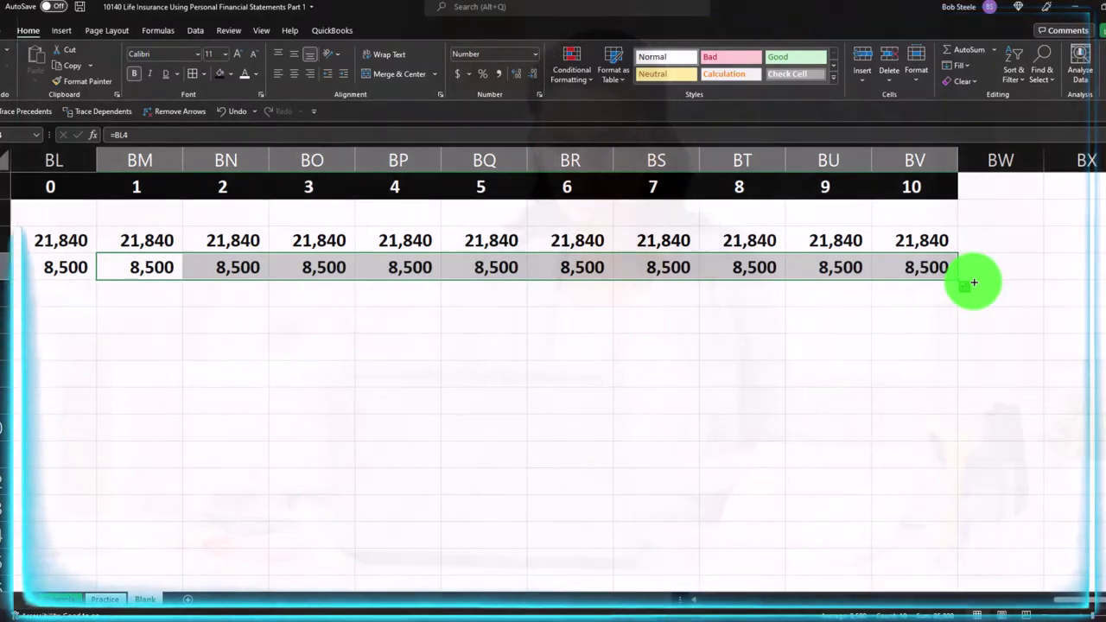
# Step: Replace the formula in BL4 with =B6 to pull the nanny cost from the data sheet's input column
pyautogui.press('Left')
pyautogui.press('Left')
pyautogui.press('Right')
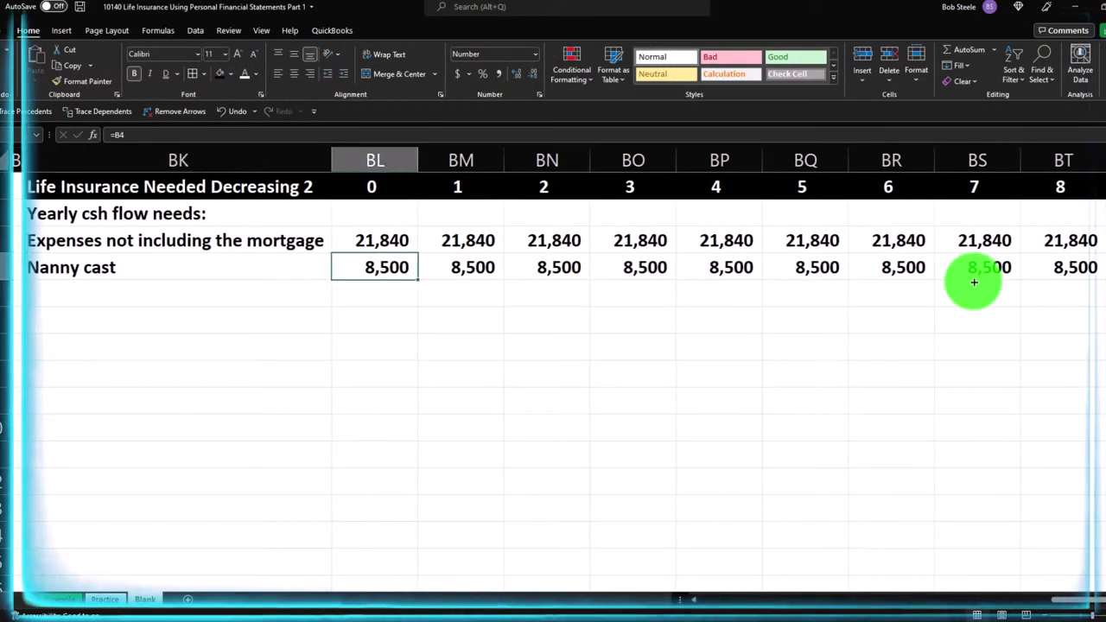
pyautogui.write('=')
pyautogui.press('Left')
pyautogui.press('Left')
pyautogui.press('Left')
pyautogui.press('Left')
pyautogui.press('Left')
pyautogui.press('Left')
pyautogui.press('Left')
pyautogui.press('Left')
pyautogui.press('Left')
pyautogui.press('Left')
pyautogui.press('Left')
pyautogui.press('Left')
pyautogui.press('Left')
pyautogui.press('Left')
pyautogui.press('Left')
pyautogui.press('Left')
pyautogui.press('Left')
pyautogui.press('Left')
pyautogui.press('Left')
pyautogui.press('Left')
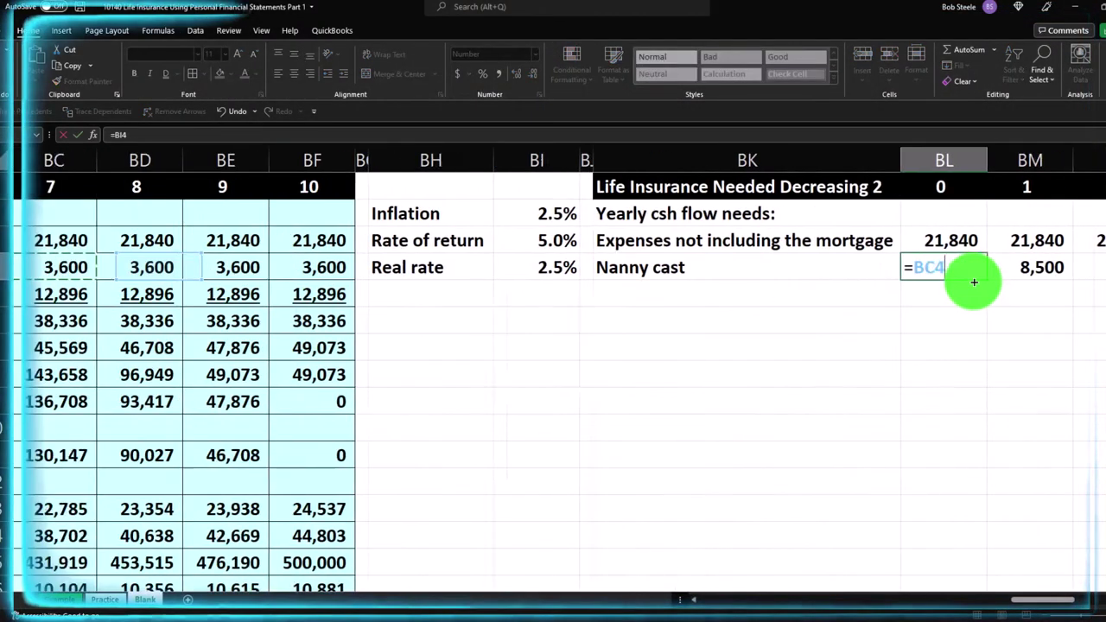
pyautogui.press('Left')
pyautogui.press('Left')
pyautogui.press('Left')
pyautogui.press('Left')
pyautogui.press('Left')
pyautogui.press('Left')
pyautogui.press('Left')
pyautogui.press('Left')
pyautogui.press('Left')
pyautogui.press('Left')
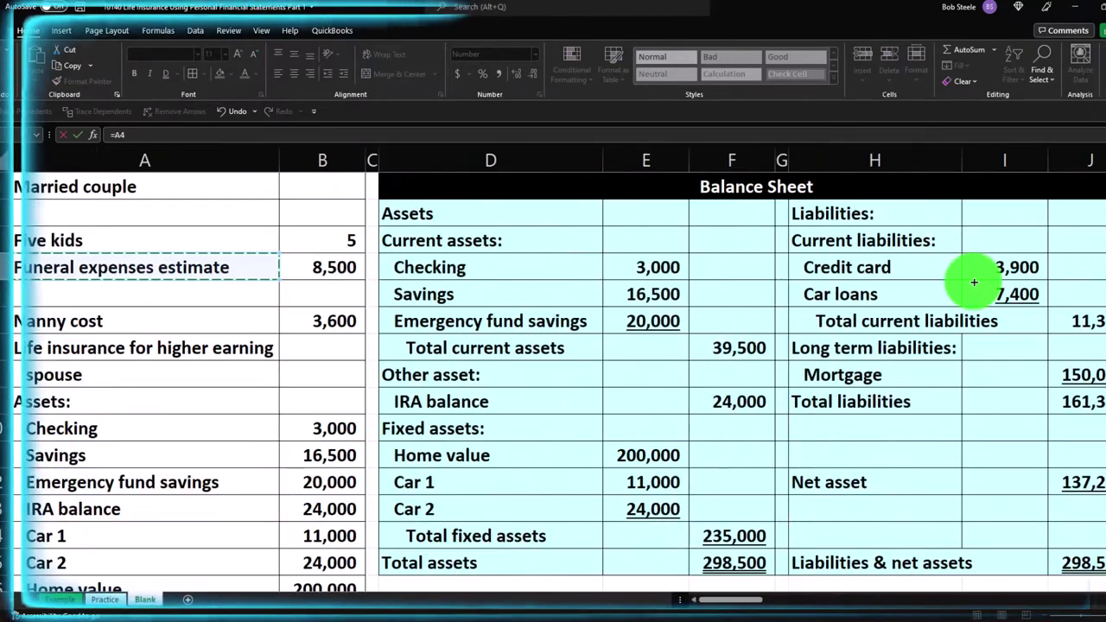
pyautogui.press('Down')
pyautogui.press('Down')
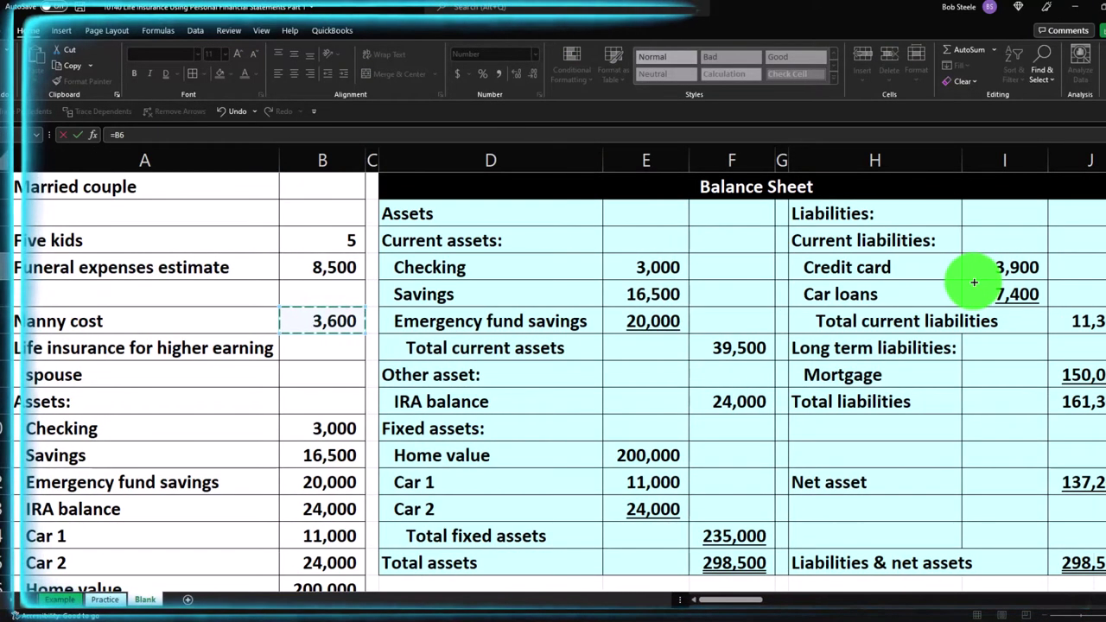
pyautogui.press('Return')
# Step: Check the nanny cost values and their previous-year references across the row through year 10
pyautogui.press('Up')
pyautogui.press('Right')
pyautogui.press('=')
pyautogui.press('Left')
pyautogui.press('Return')
pyautogui.press('Up')
pyautogui.press('Right')
pyautogui.press('=')
pyautogui.press('Left')
pyautogui.press('Return')
pyautogui.press('Up')
pyautogui.press('Right')
pyautogui.press('=')
pyautogui.press('Left')
pyautogui.press('Return')
pyautogui.press('Up')
pyautogui.press('Right')
pyautogui.press('=')
pyautogui.press('Left')
pyautogui.press('Return')
pyautogui.press('Up')
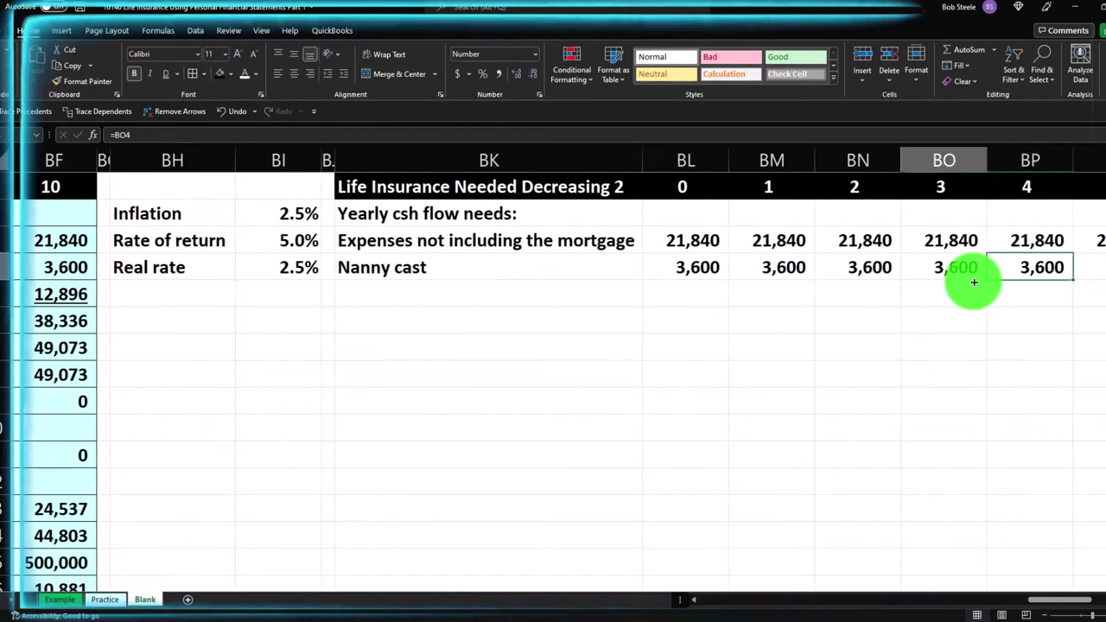
pyautogui.press('Right')
pyautogui.press('=')
pyautogui.press('Left')
pyautogui.press('Return')
pyautogui.press('Up')
pyautogui.press('Right')
pyautogui.press('=')
pyautogui.press('Left')
pyautogui.press('Return')
pyautogui.press('Up')
pyautogui.press('Right')
pyautogui.press('=')
pyautogui.press('Left')
pyautogui.press('Return')
pyautogui.press('Up')
pyautogui.press('Right')
pyautogui.press('=')
pyautogui.press('Left')
pyautogui.press('Return')
pyautogui.press('Up')
pyautogui.press('Right')
pyautogui.press('=')
pyautogui.press('Left')
pyautogui.press('Return')
pyautogui.press('Up')
pyautogui.press('Right')
pyautogui.press('=')
pyautogui.press('Left')
pyautogui.press('Return')
pyautogui.press('Up')
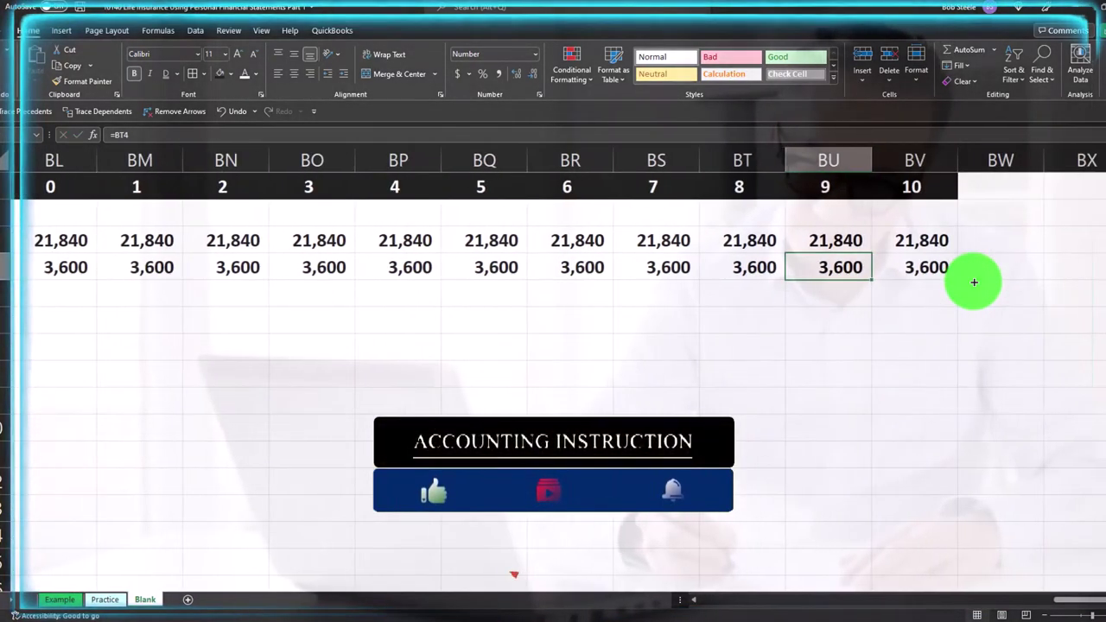
pyautogui.press('Down')
pyautogui.press('Down')
pyautogui.press('Left')
pyautogui.press('Left')
pyautogui.press('Left')
pyautogui.press('Left')
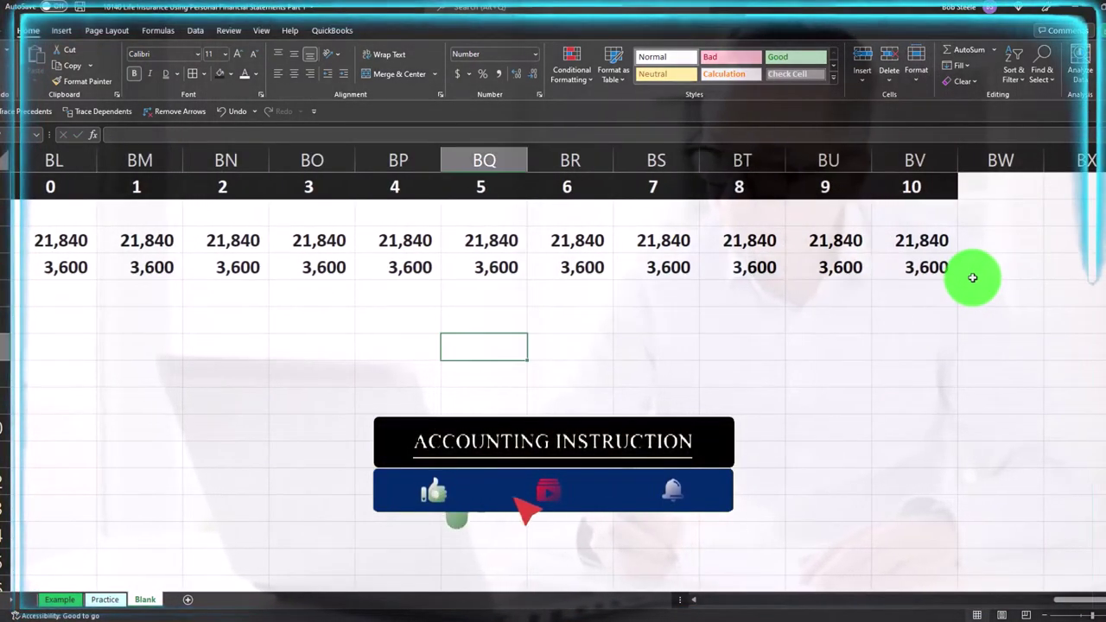
# Step: Label BK5 "Yearly cash flow needs" beneath the nanny cost row
pyautogui.press('Left')
pyautogui.press('Left')
pyautogui.press('Left')
pyautogui.press('Left')
pyautogui.press('Left')
pyautogui.press('Left')
pyautogui.press('Left')
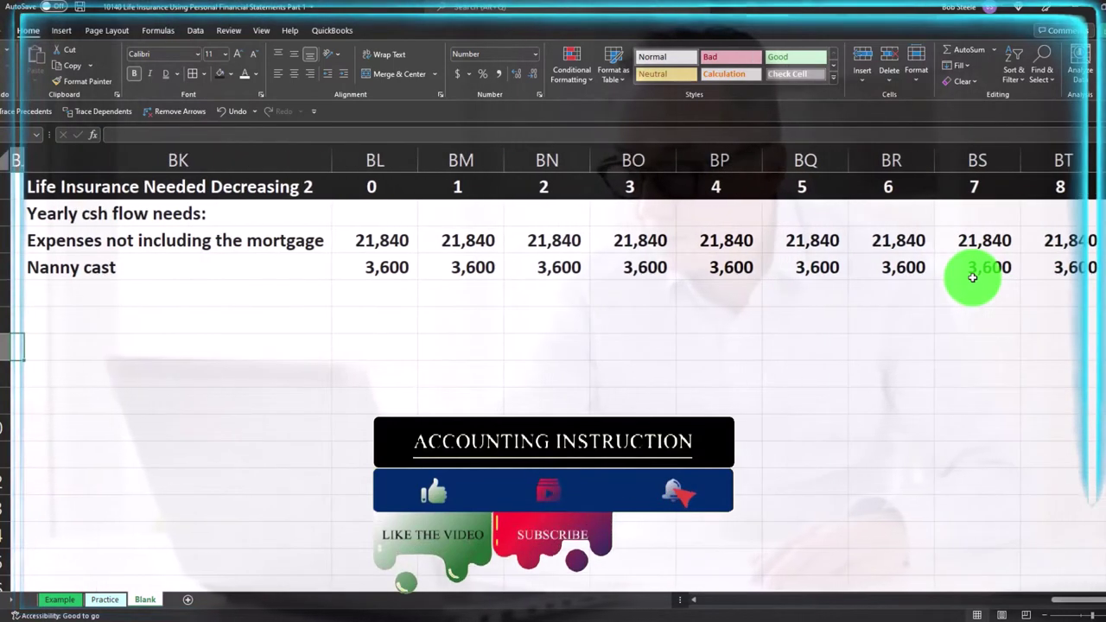
pyautogui.press('Left')
pyautogui.press('Right')
pyautogui.press('Right')
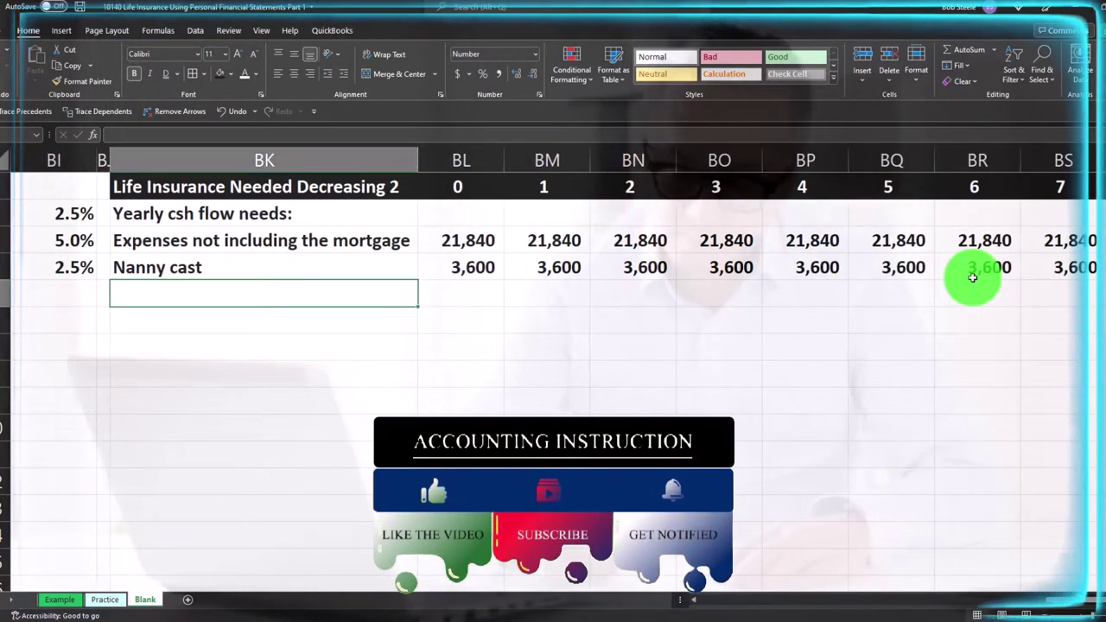
pyautogui.write('Yearly ca')
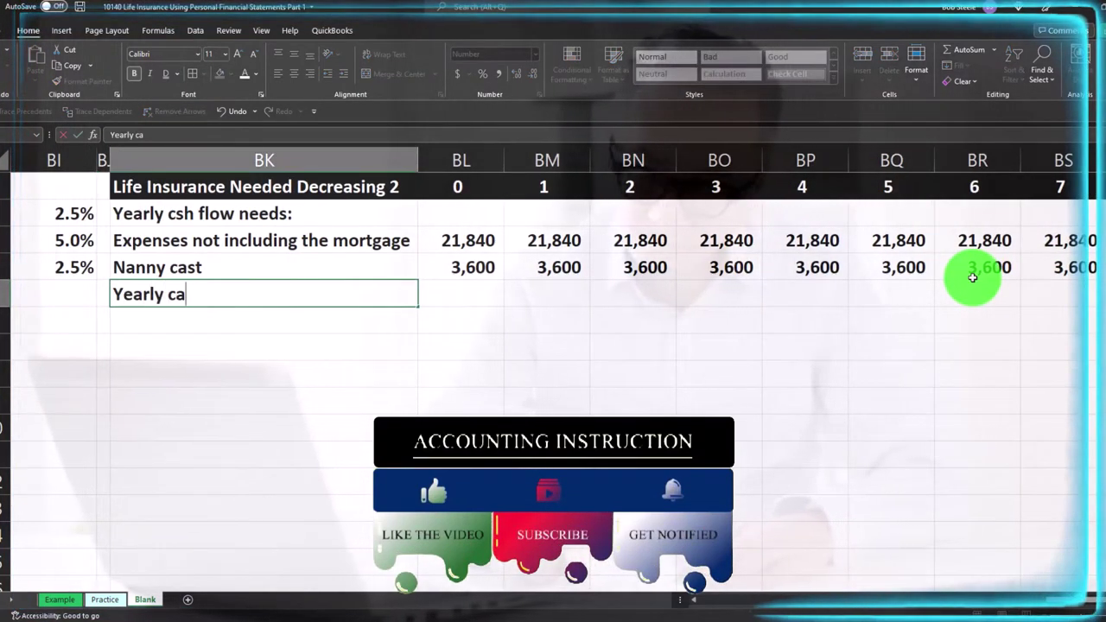
pyautogui.write('sh flow needs')
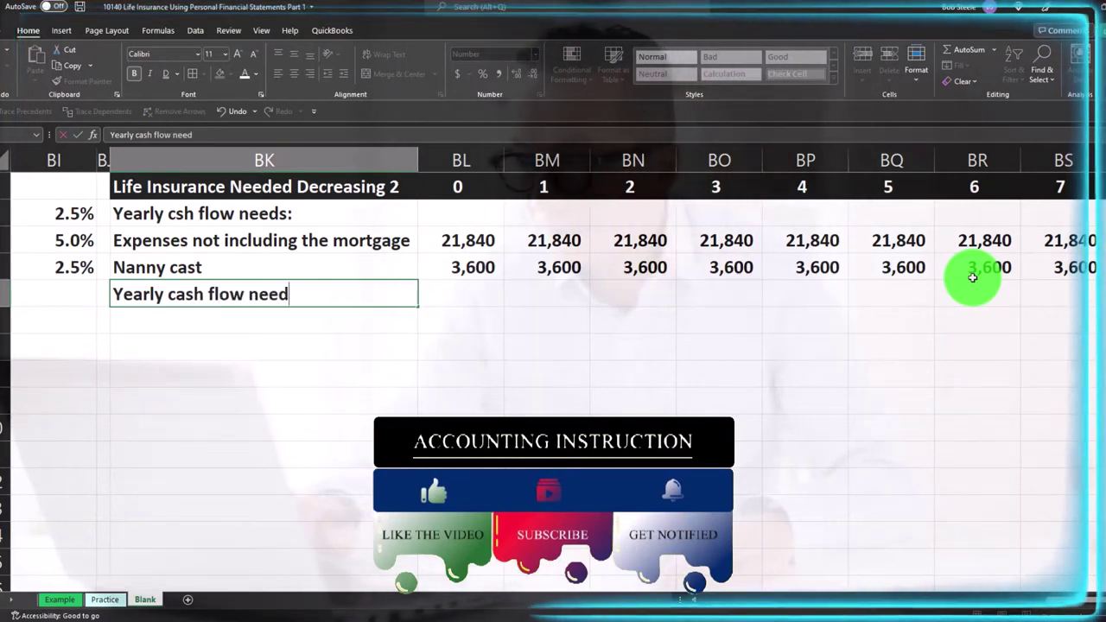
pyautogui.press('Tab')
# Step: Total the year 0 needs in BL5 with =SUM(BL3:BL4) and copy the formula across to BV5 for years 1 to 10
pyautogui.write('=sum(')
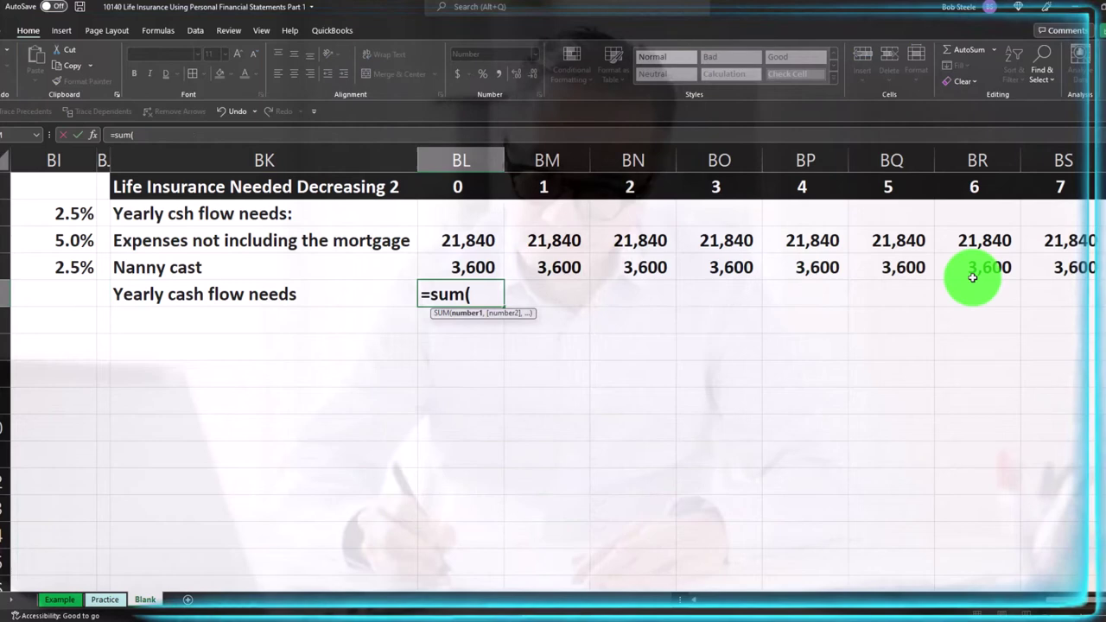
pyautogui.press('Up')
pyautogui.hotkey('shift', 'Up')
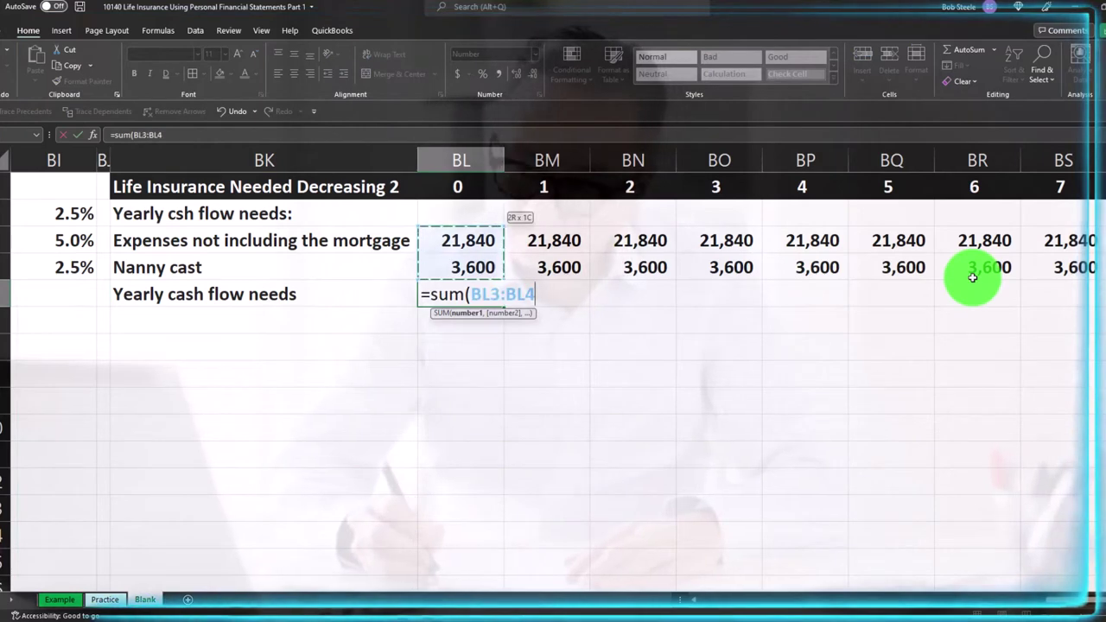
pyautogui.press('Return')
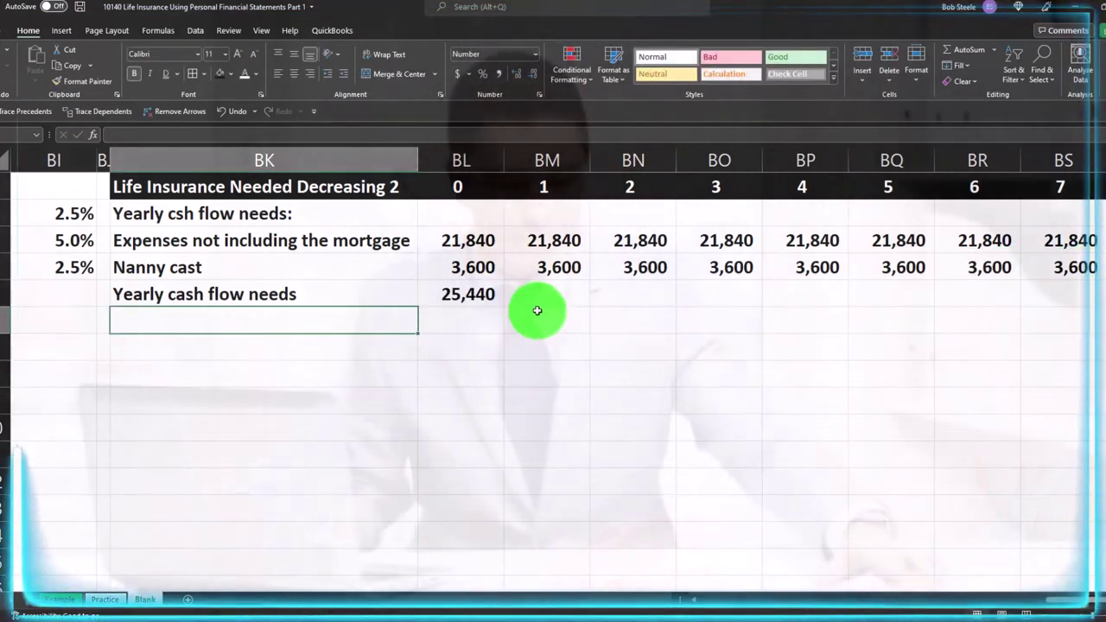
pyautogui.click(500, 302)
pyautogui.click(508, 308)
pyautogui.click(493, 295)
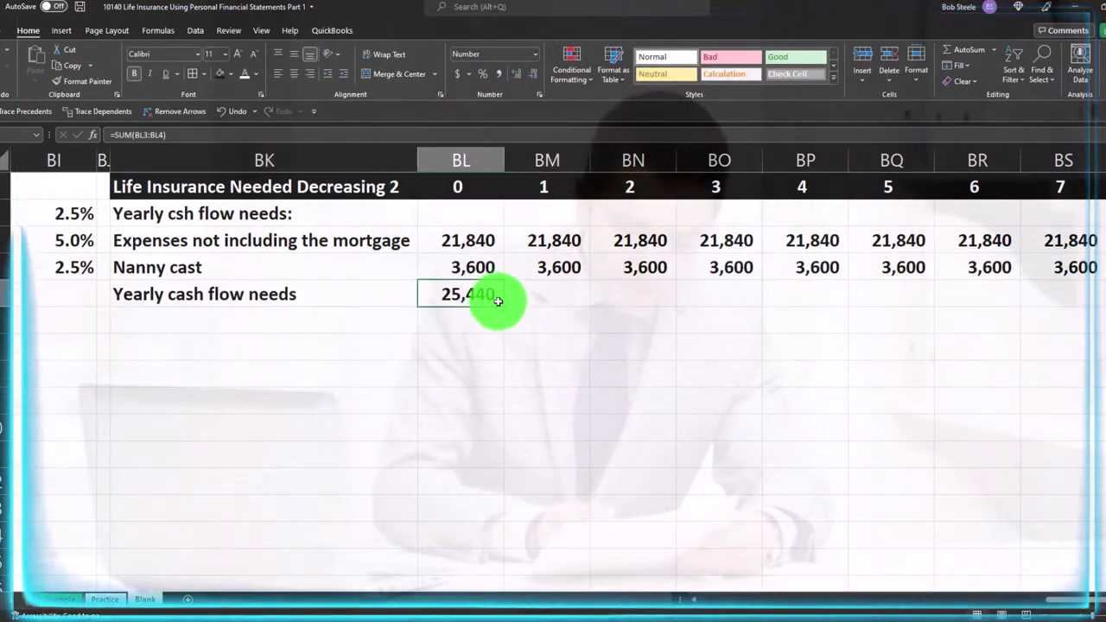
pyautogui.moveTo(504, 307); pyautogui.dragTo(987, 309)
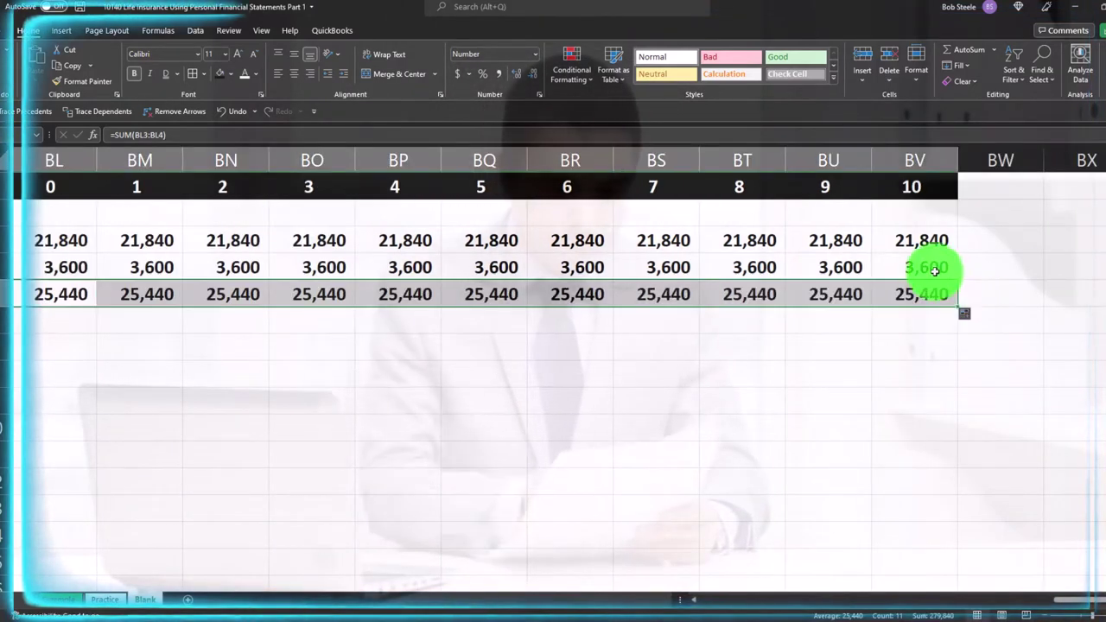
# Step: Underline the nanny cost values in BL4 through BV4
pyautogui.moveTo(975, 267); pyautogui.dragTo(354, 272)
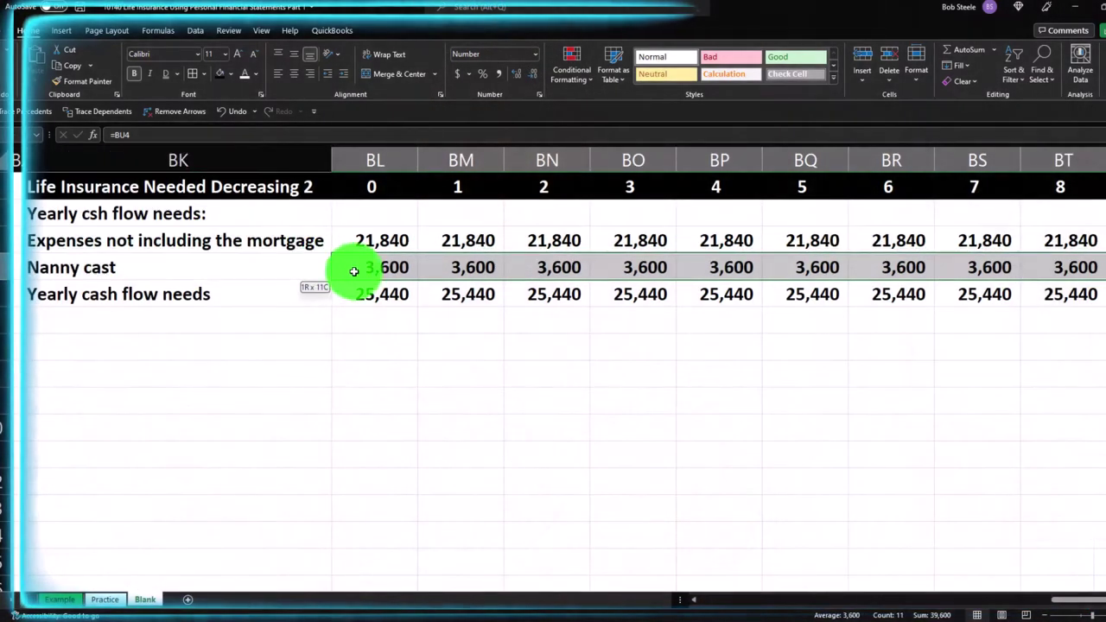
pyautogui.click(182, 90)
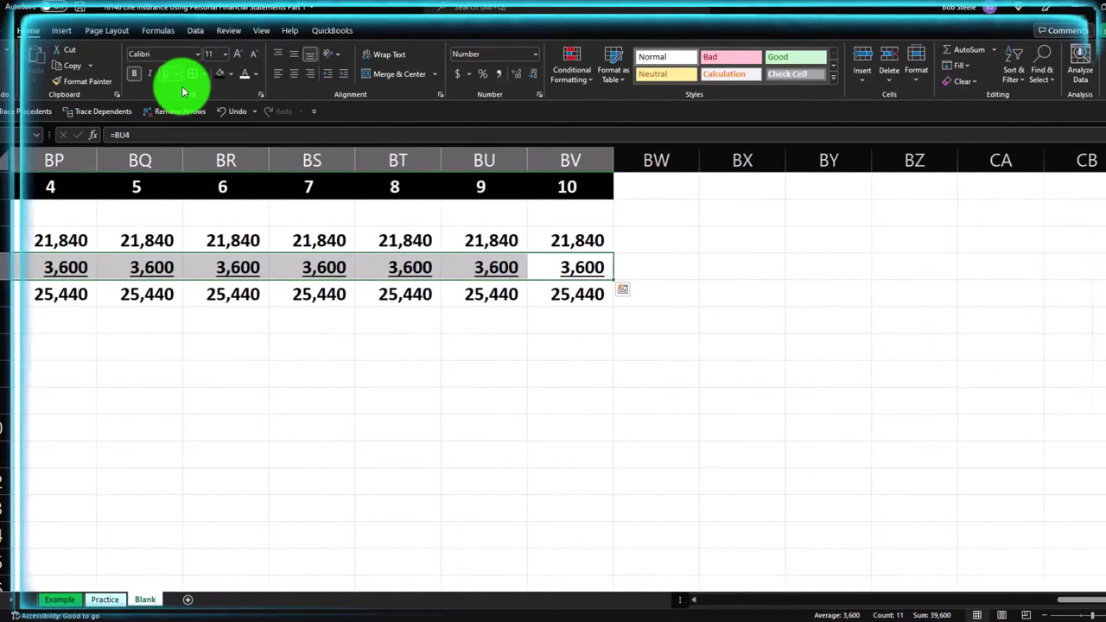
# Step: Indent the expenses and nanny labels in BK3:BK4 by one level and the "Yearly cash flow needs" label by two levels
pyautogui.press('Left')
pyautogui.press('Left')
pyautogui.press('Left')
pyautogui.press('Left')
pyautogui.press('Left')
pyautogui.press('Left')
pyautogui.press('Left')
pyautogui.press('Left')
pyautogui.press('Left')
pyautogui.press('Left')
pyautogui.press('Left')
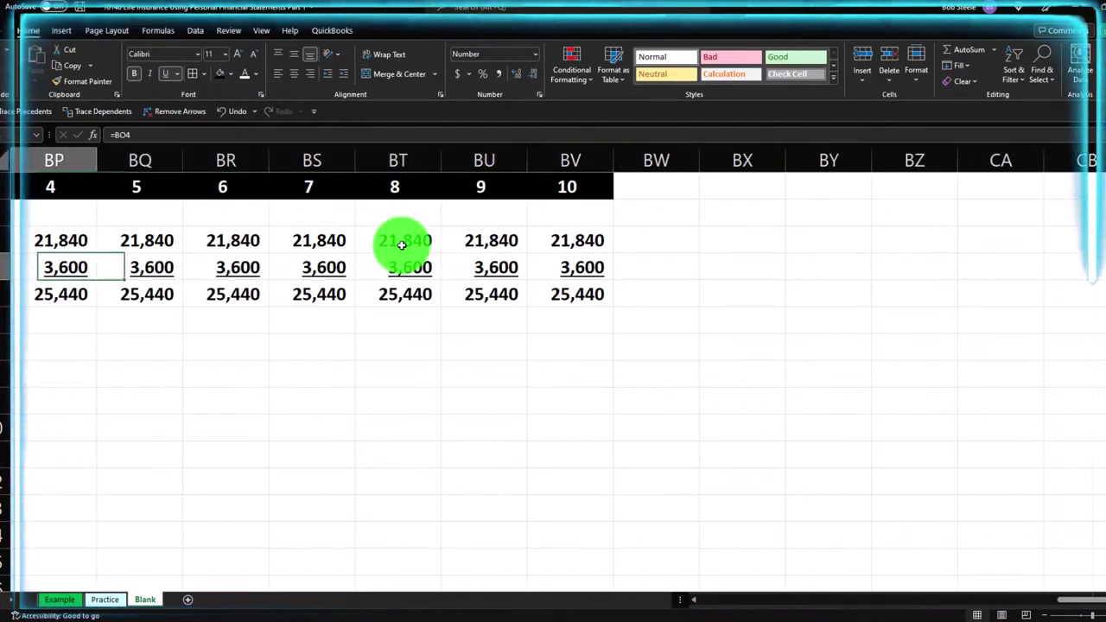
pyautogui.press('Left')
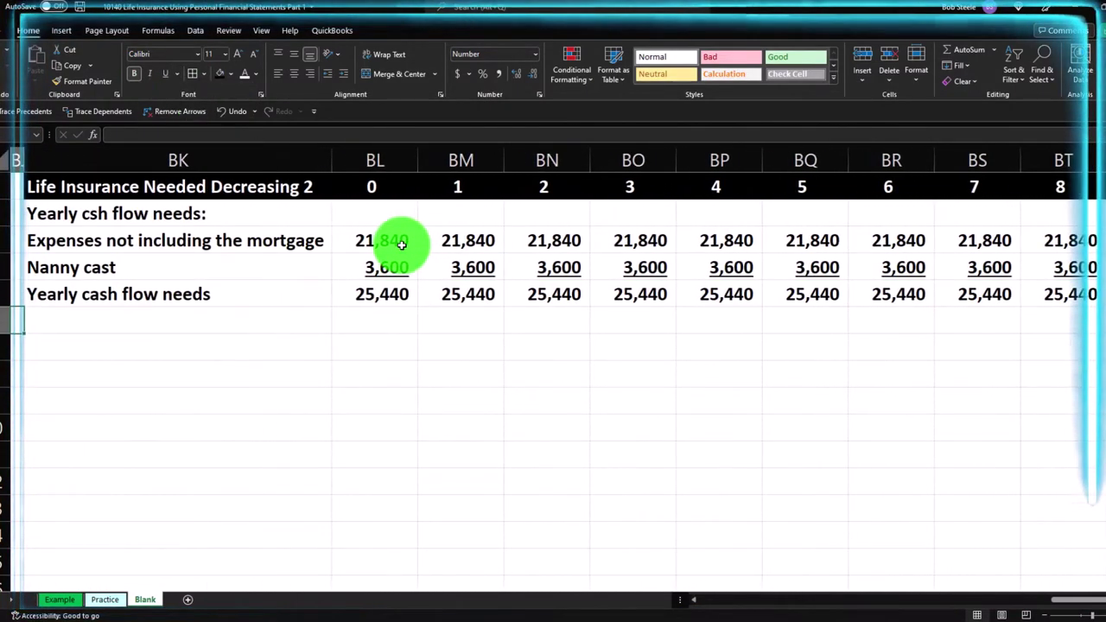
pyautogui.press('Right')
pyautogui.press('Up')
pyautogui.hotkey('shift', 'Up')
pyautogui.hotkey('shift', 'Up')
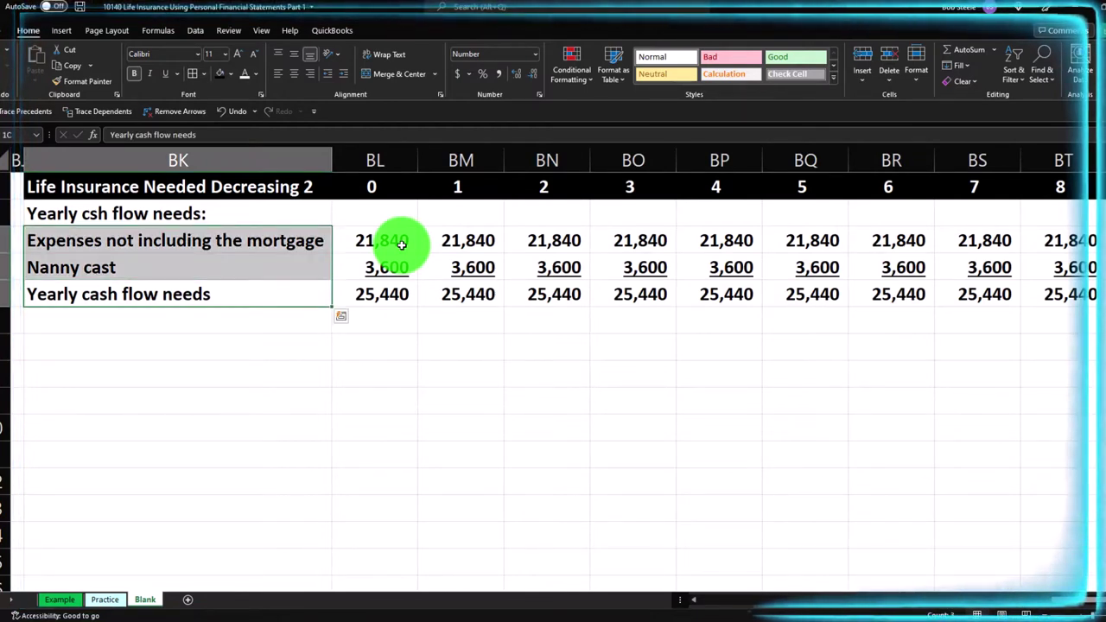
pyautogui.click(340, 81)
pyautogui.click(259, 285)
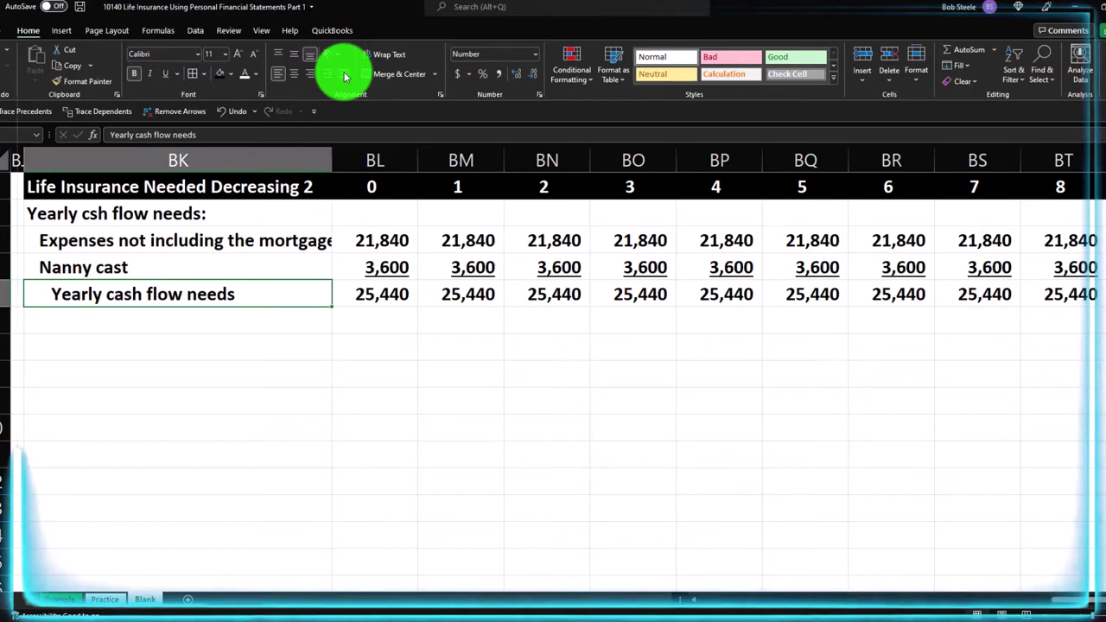
# Step: Label BK6 "Future value" below the yearly cash flow needs total
pyautogui.press('Return')
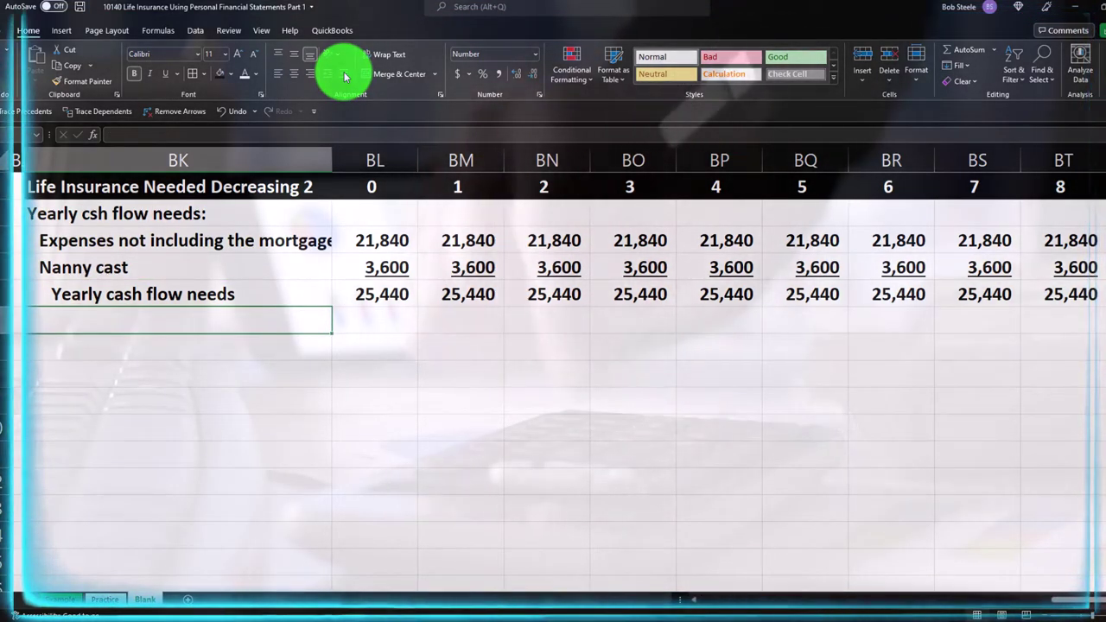
pyautogui.write('Future va')
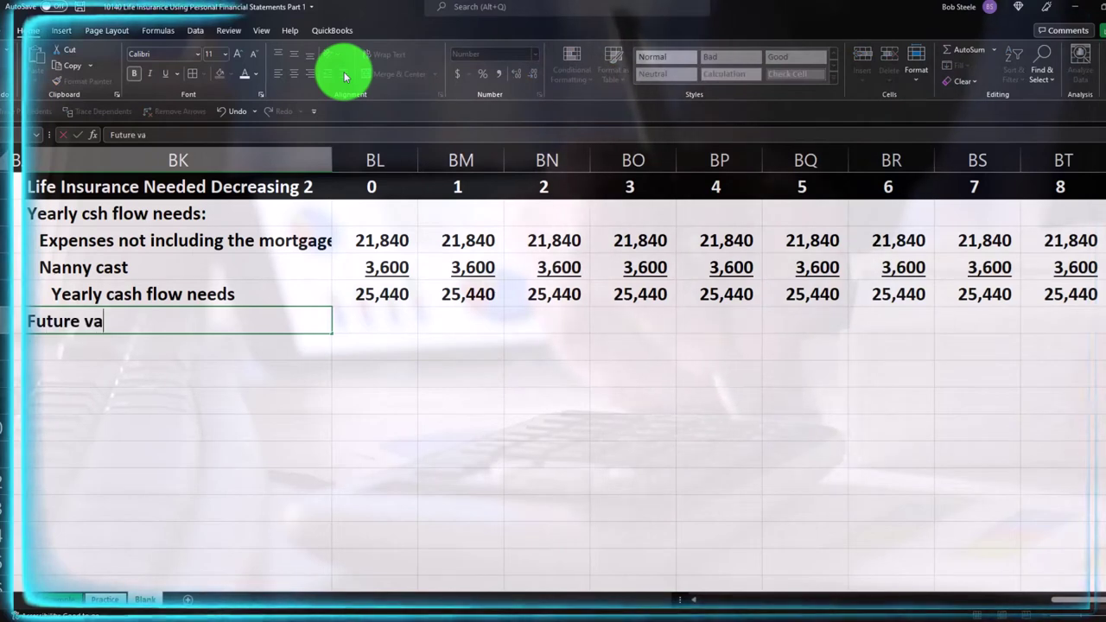
pyautogui.press('Tab')
pyautogui.press('Tab')
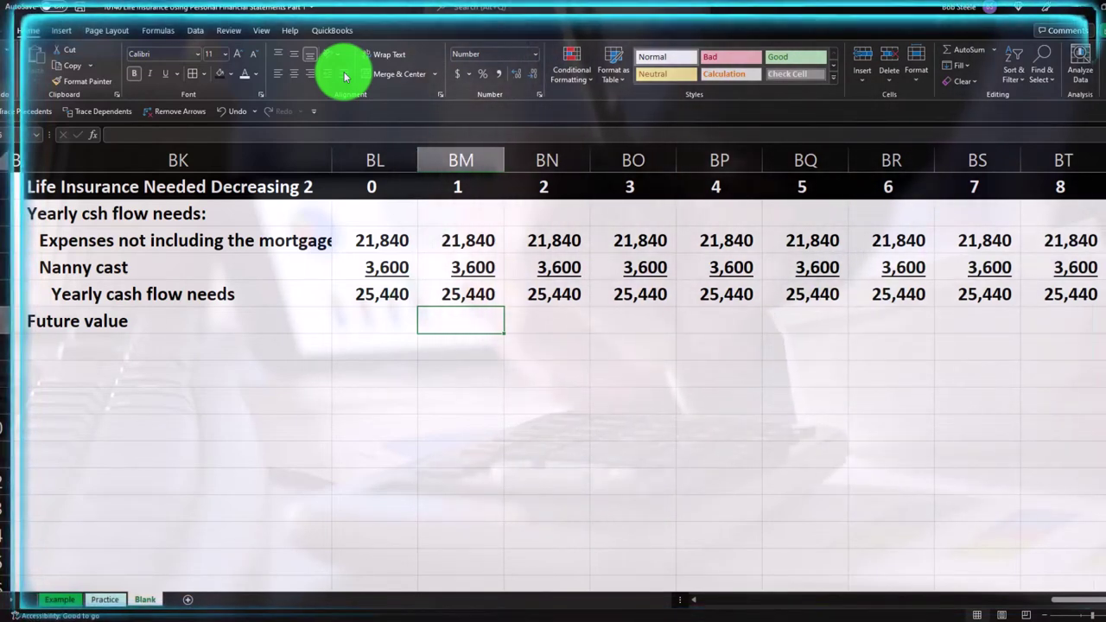
# Step: Narrow column BI, which holds the inflation and return rates, to a width of about 6.86
pyautogui.press('Left')
pyautogui.press('Left')
pyautogui.press('Left')
pyautogui.press('Left')
pyautogui.press('Left')
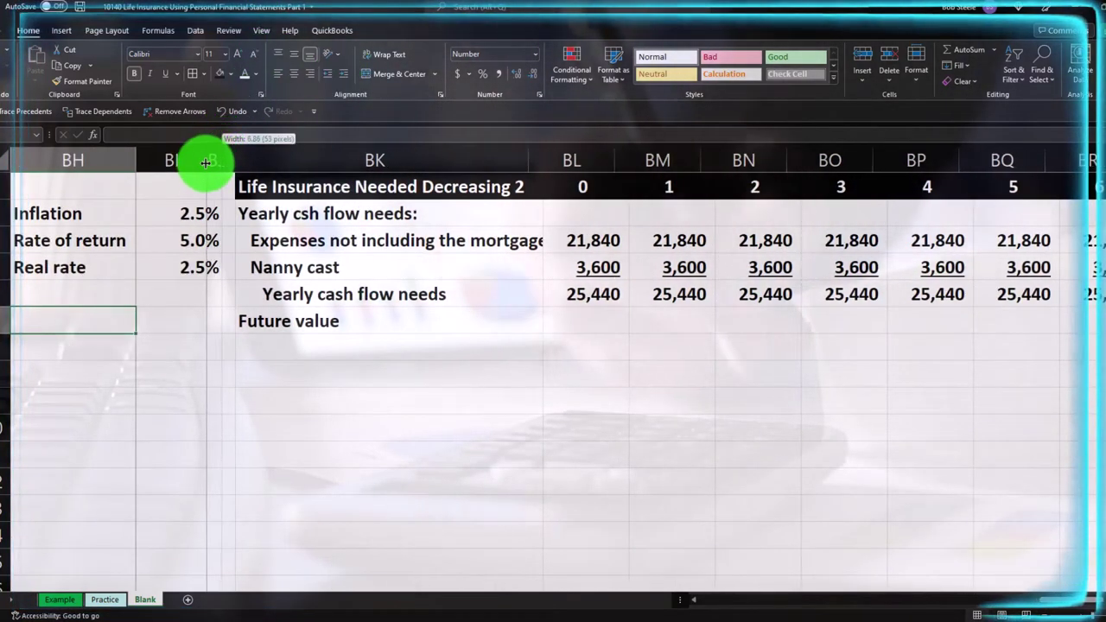
pyautogui.moveTo(220, 161); pyautogui.dragTo(208, 171)
pyautogui.click(175, 213)
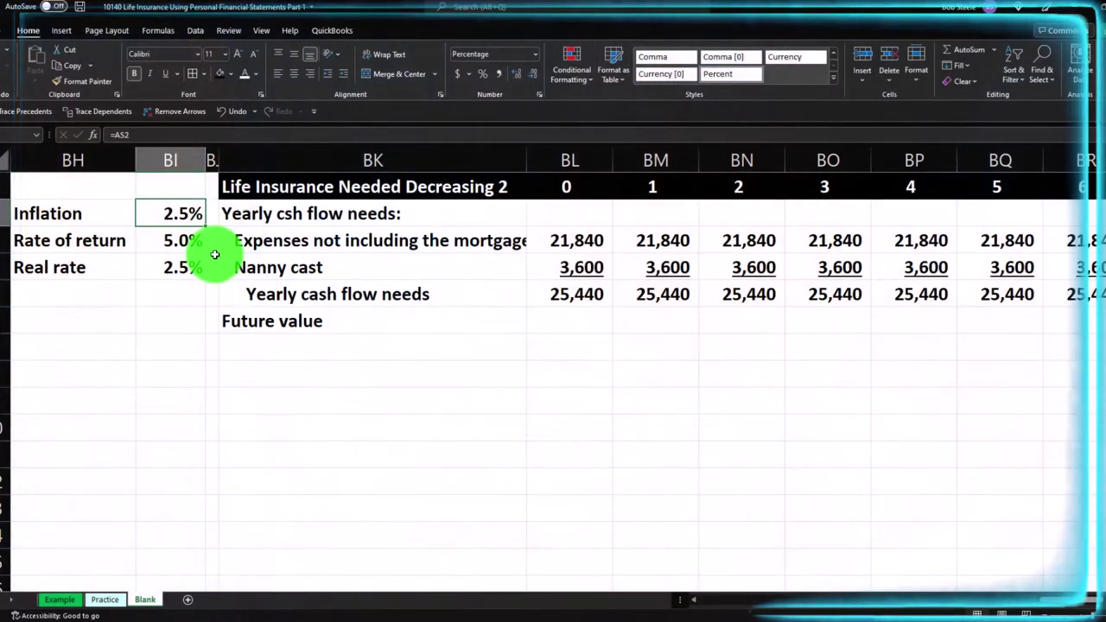
# Step: Enter =-FV($BI$2,BM1,,BM5) in BM6 to calculate the year 1 future value of the cash flow needs at the inflation rate
pyautogui.press('Right')
pyautogui.press('Right')
pyautogui.press('Right')
pyautogui.press('Down')
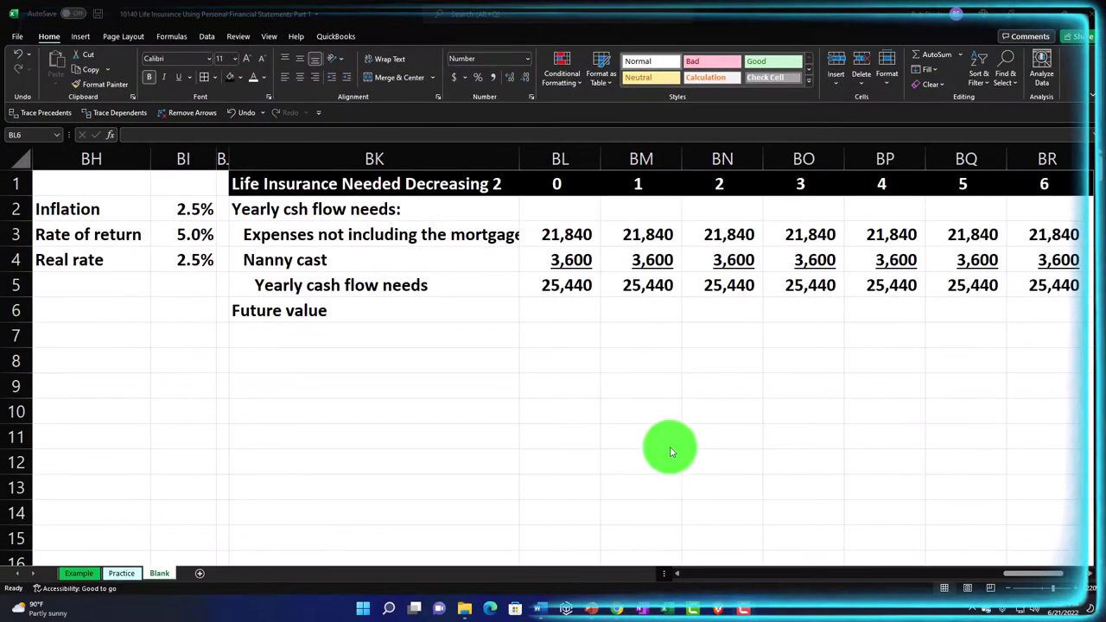
pyautogui.click(585, 309)
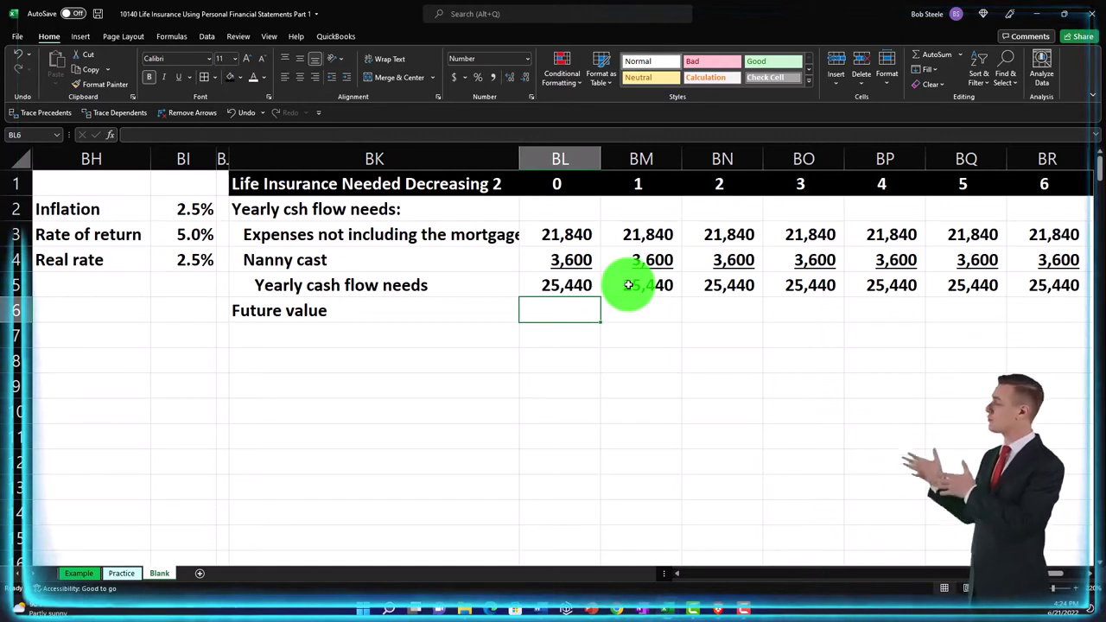
pyautogui.click(642, 314)
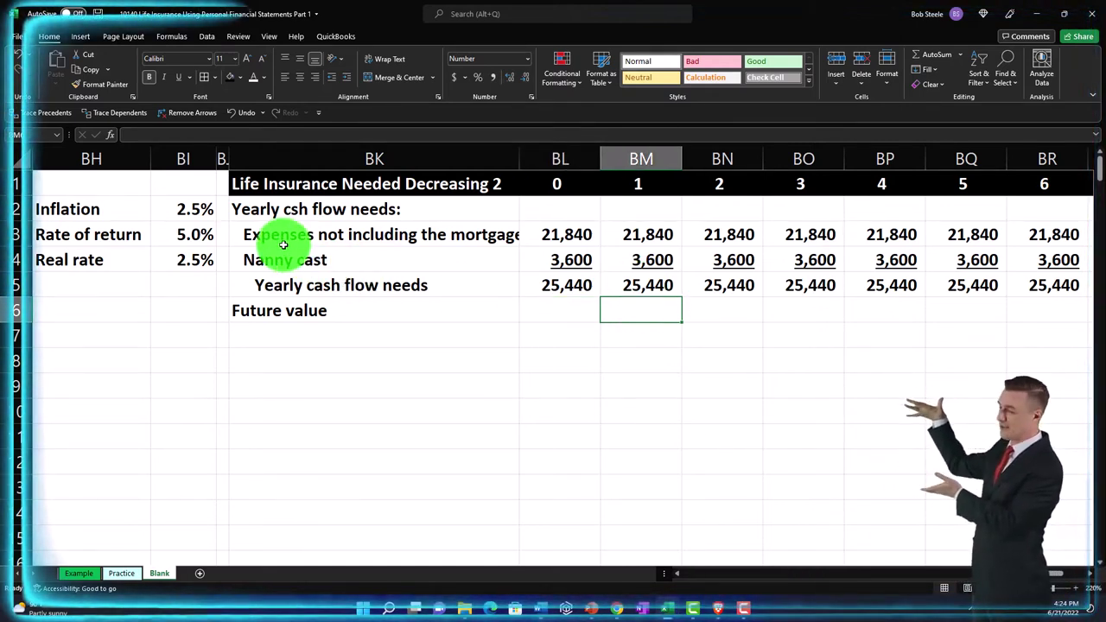
pyautogui.click(532, 309)
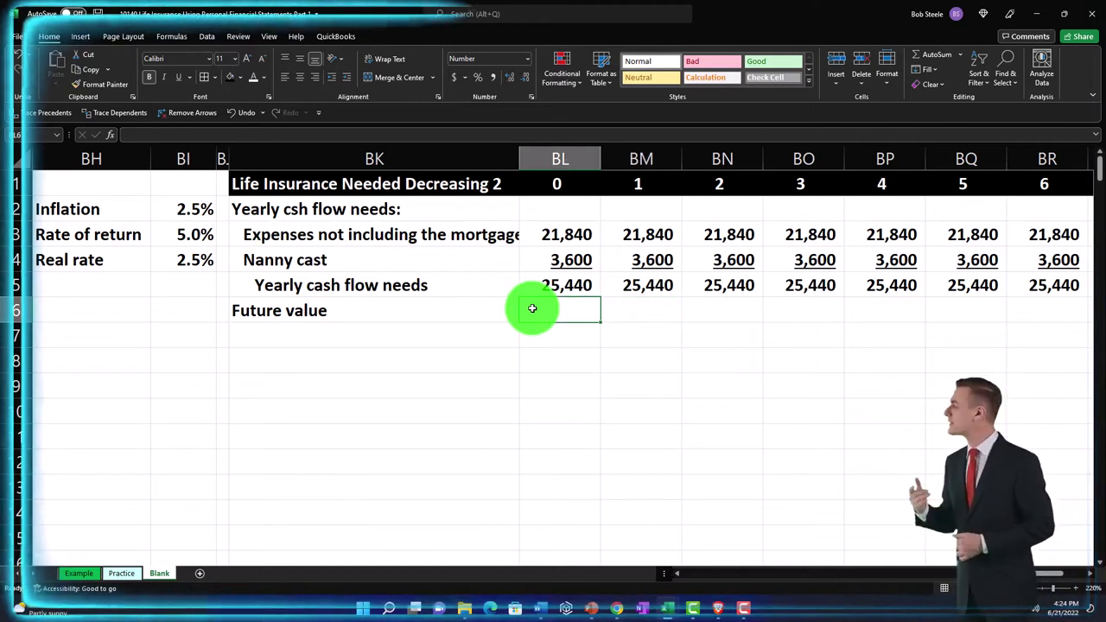
pyautogui.press('Right')
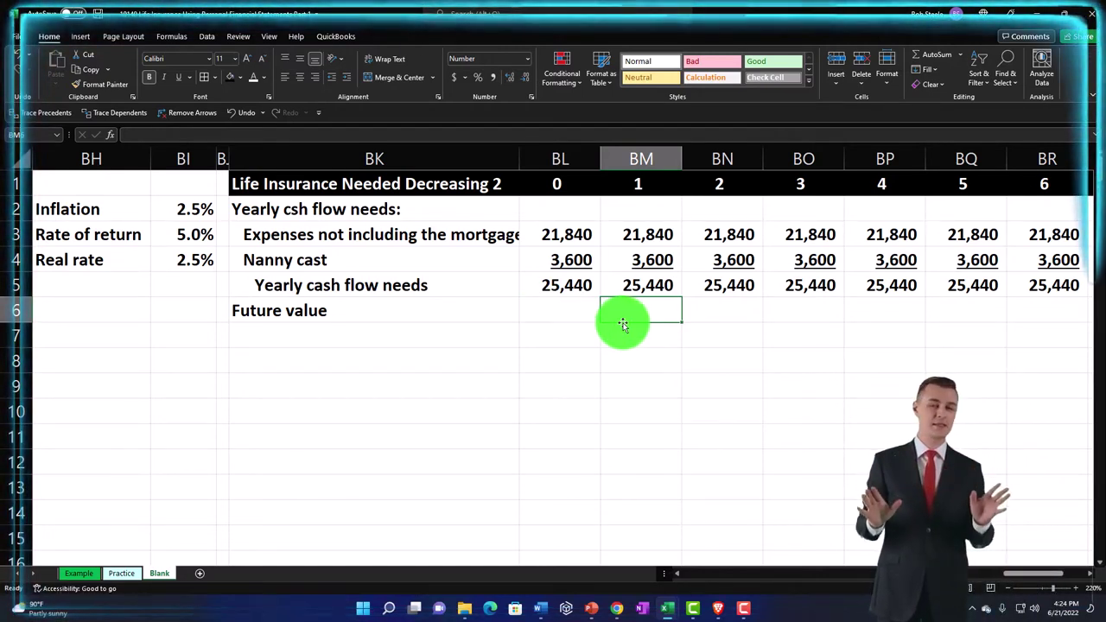
pyautogui.write('-')
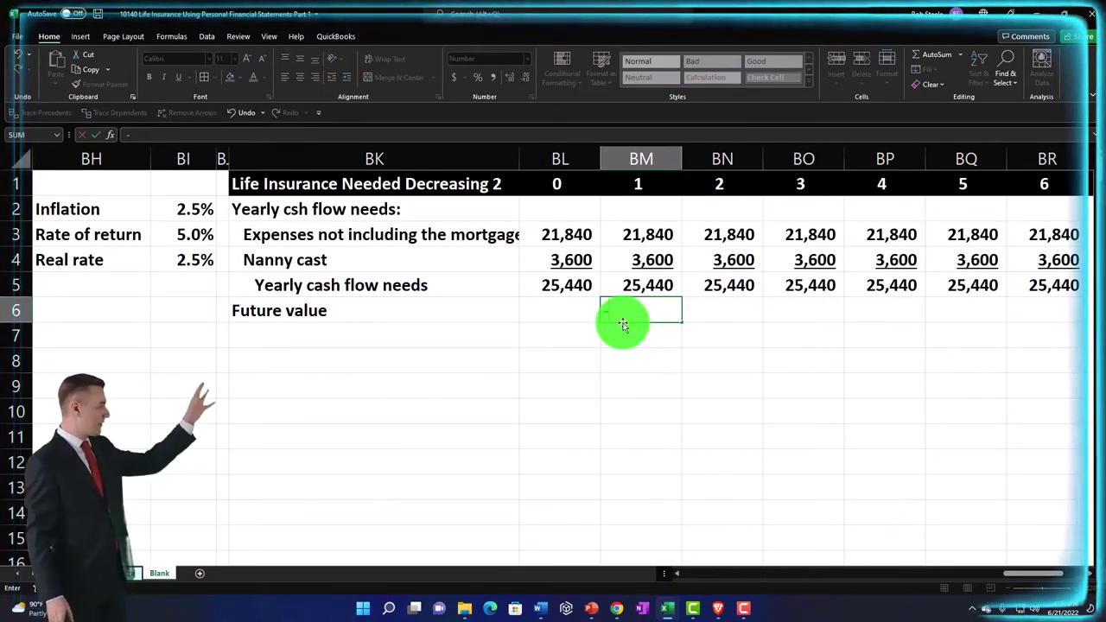
pyautogui.write('fv')
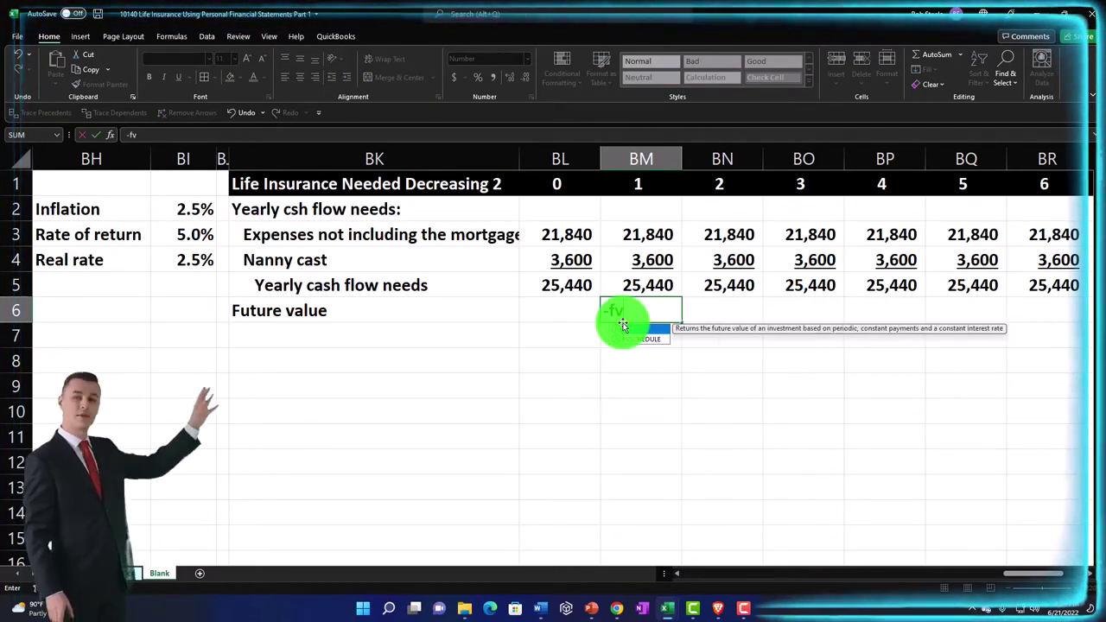
pyautogui.write('(')
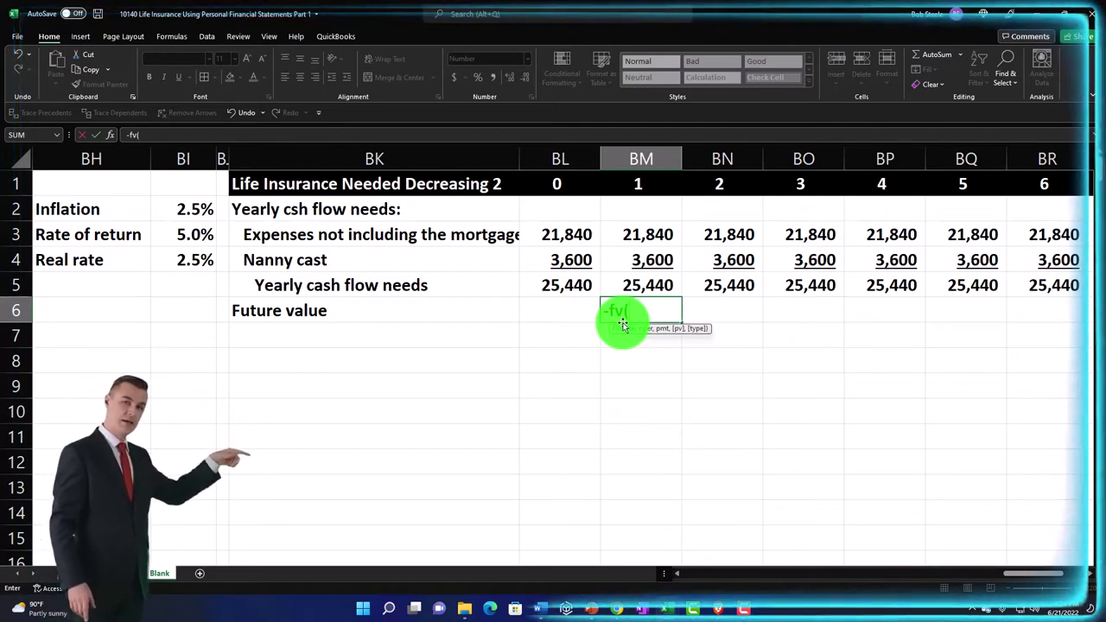
pyautogui.press('Left')
pyautogui.press('Left')
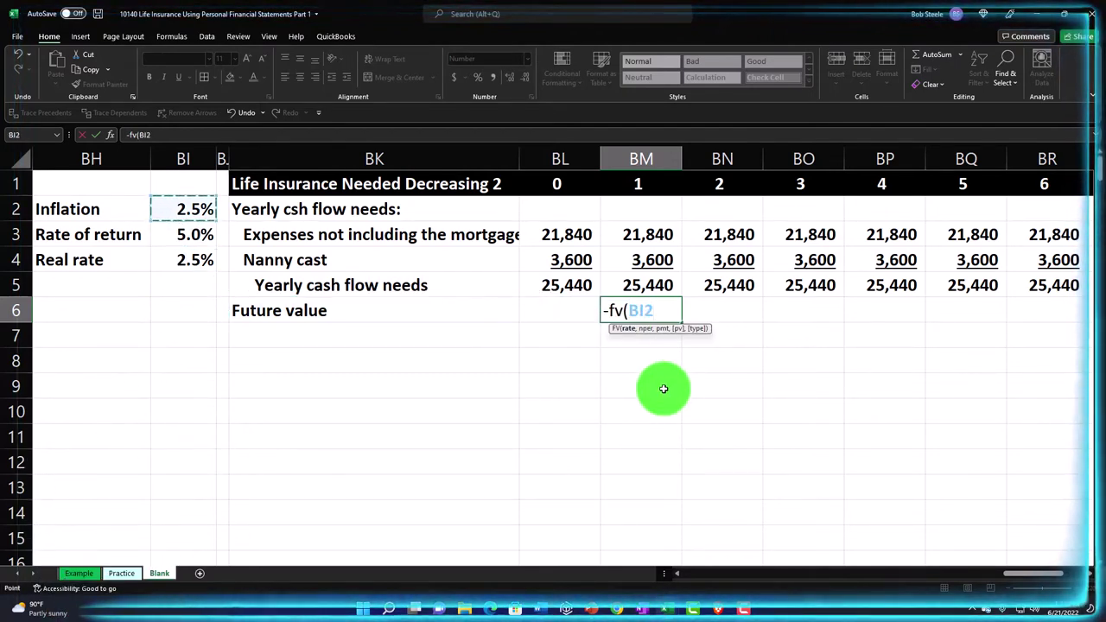
pyautogui.press('F4')
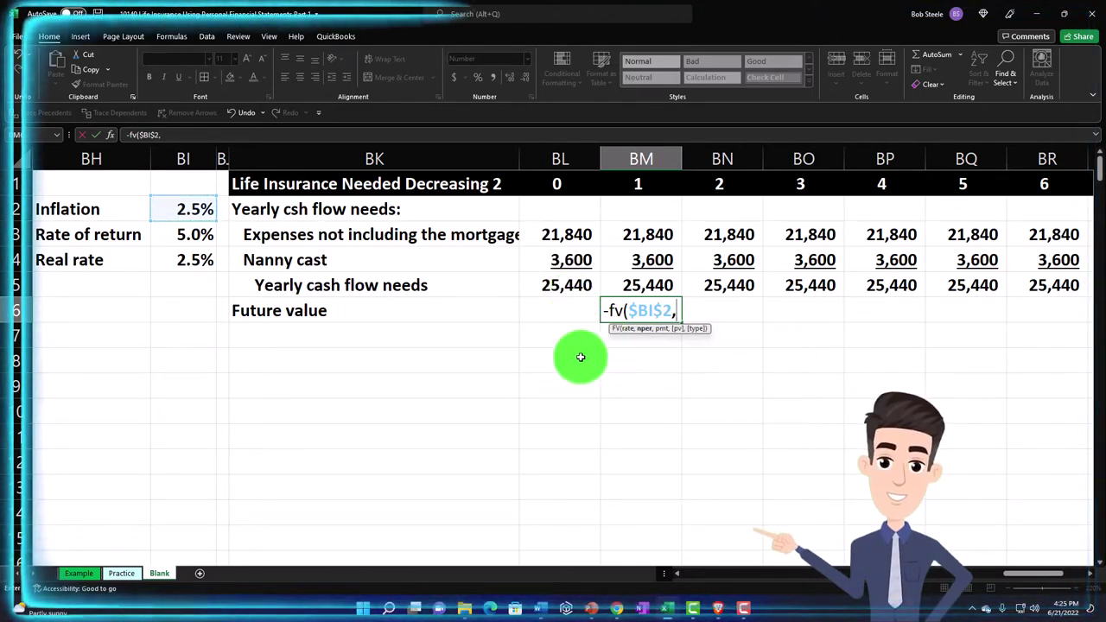
pyautogui.click(638, 186)
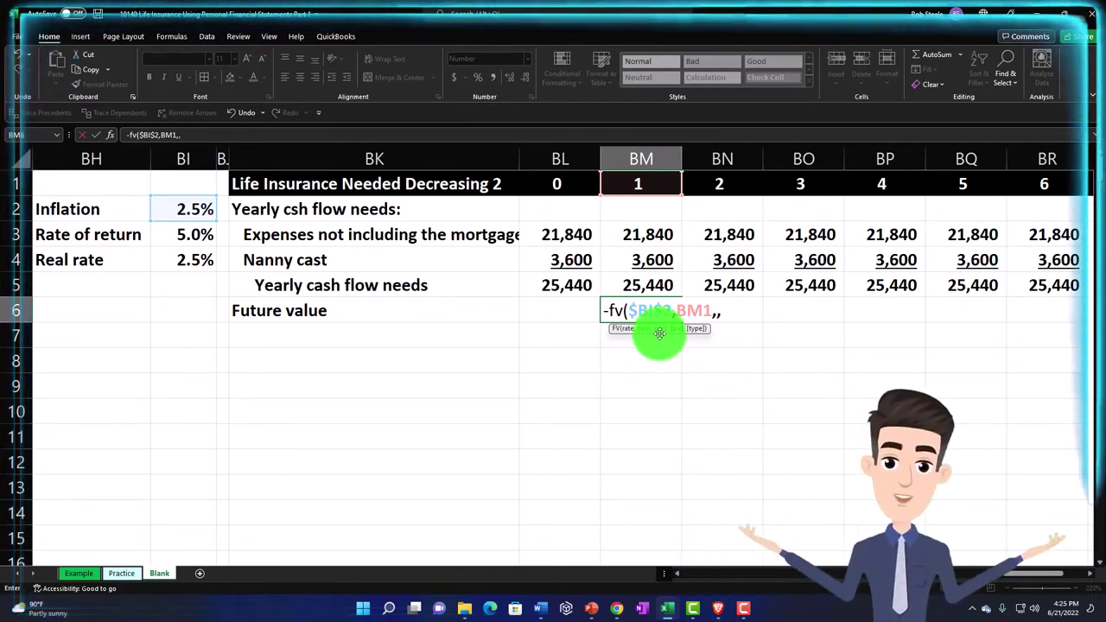
pyautogui.click(651, 285)
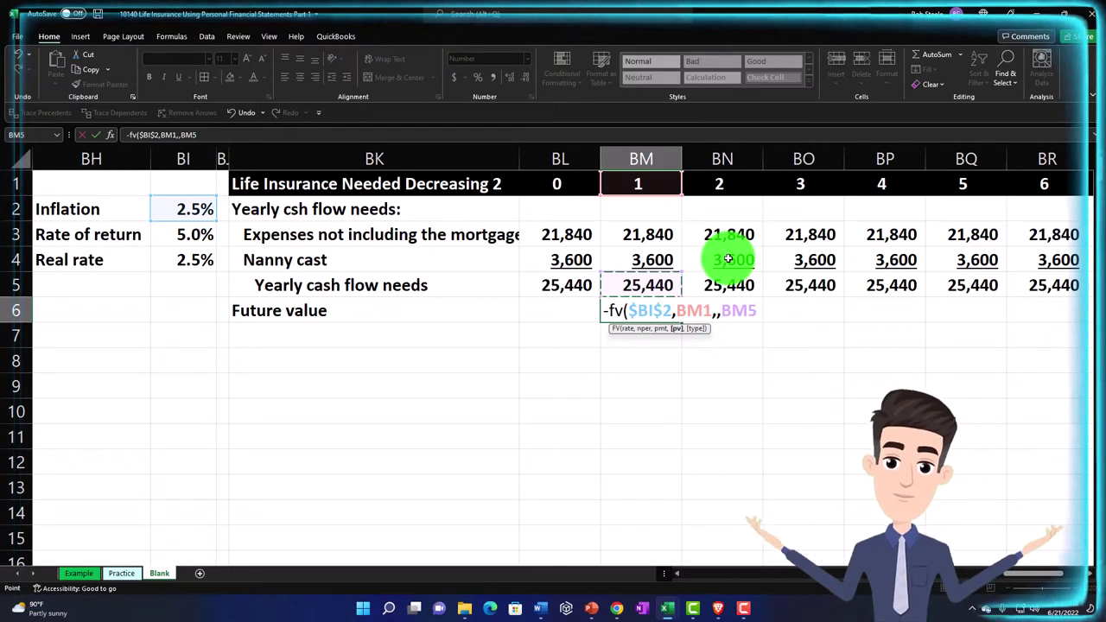
pyautogui.press('Return')
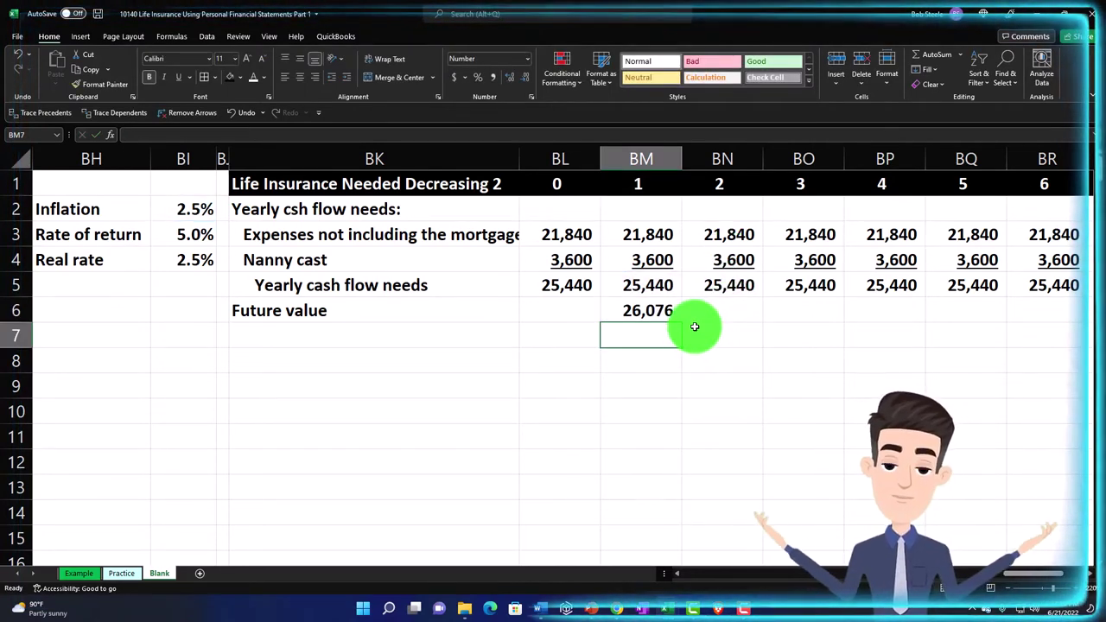
# Step: Copy the future value formula from BM6 back to BL6 for year 0
pyautogui.click(666, 312)
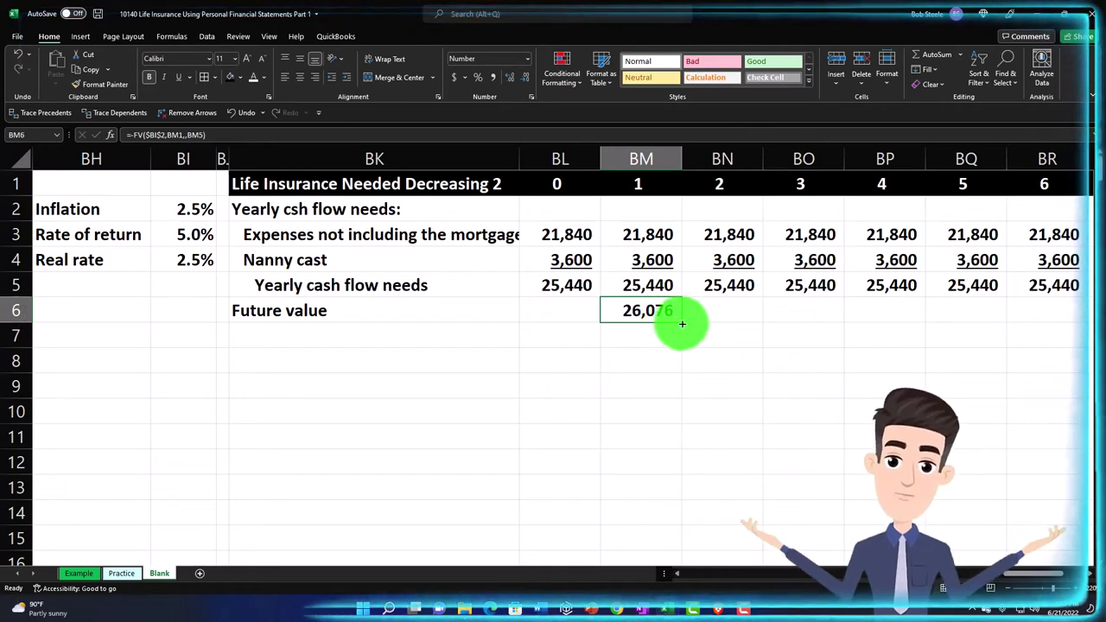
pyautogui.moveTo(681, 324); pyautogui.dragTo(549, 324)
pyautogui.click(554, 352)
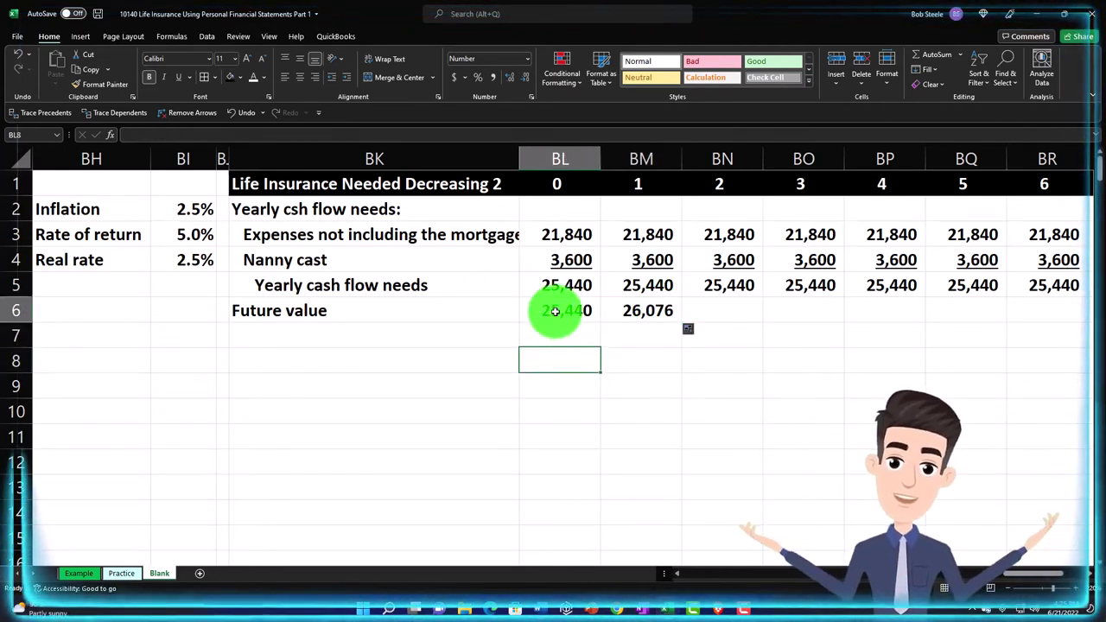
# Step: Copy the future value formula from BM6 across row 6 to BV6 for years 2 to 10
pyautogui.doubleClick(555, 311)
pyautogui.press('Return')
pyautogui.click(648, 308)
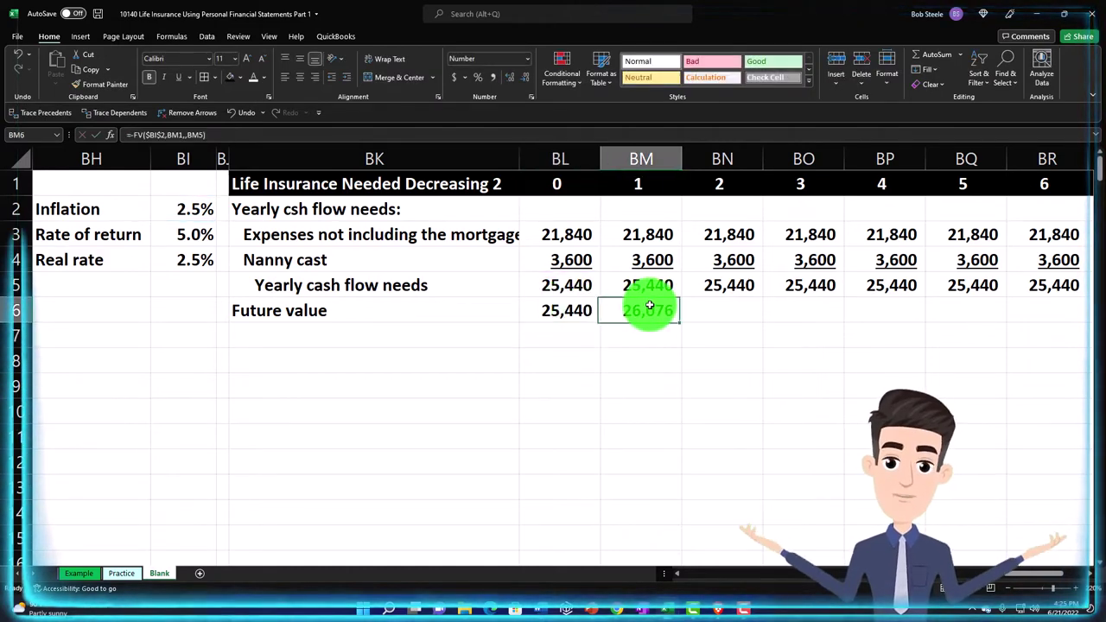
pyautogui.moveTo(681, 321); pyautogui.dragTo(873, 328)
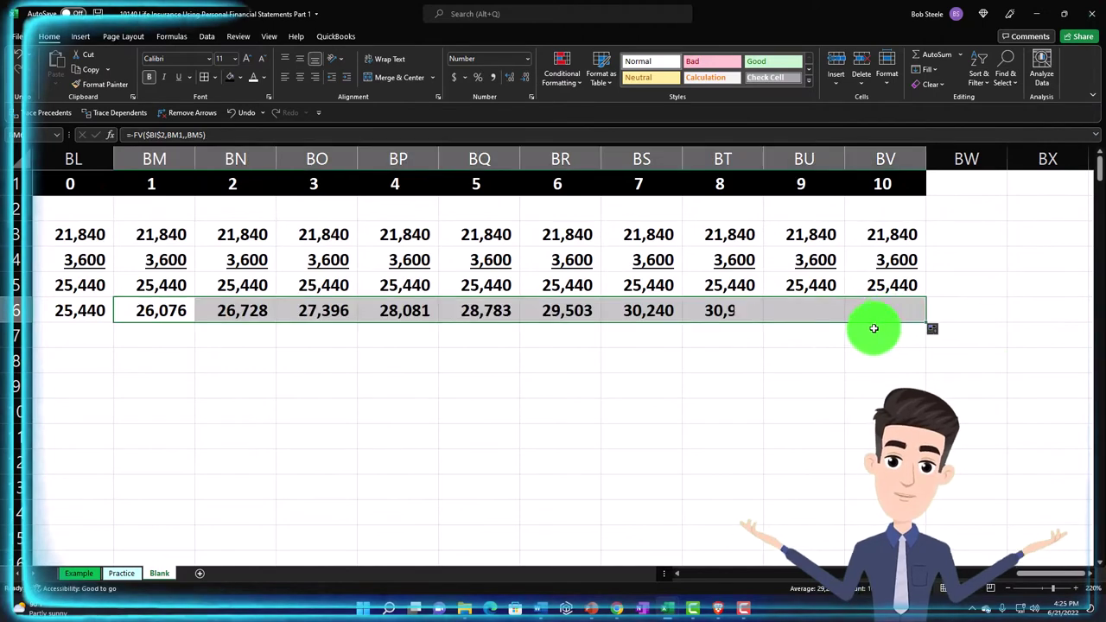
# Step: Label BK7 "Lump sum for yearly cash flow" below the future value row
pyautogui.click(866, 322)
pyautogui.press('Left')
pyautogui.press('Left')
pyautogui.press('Left')
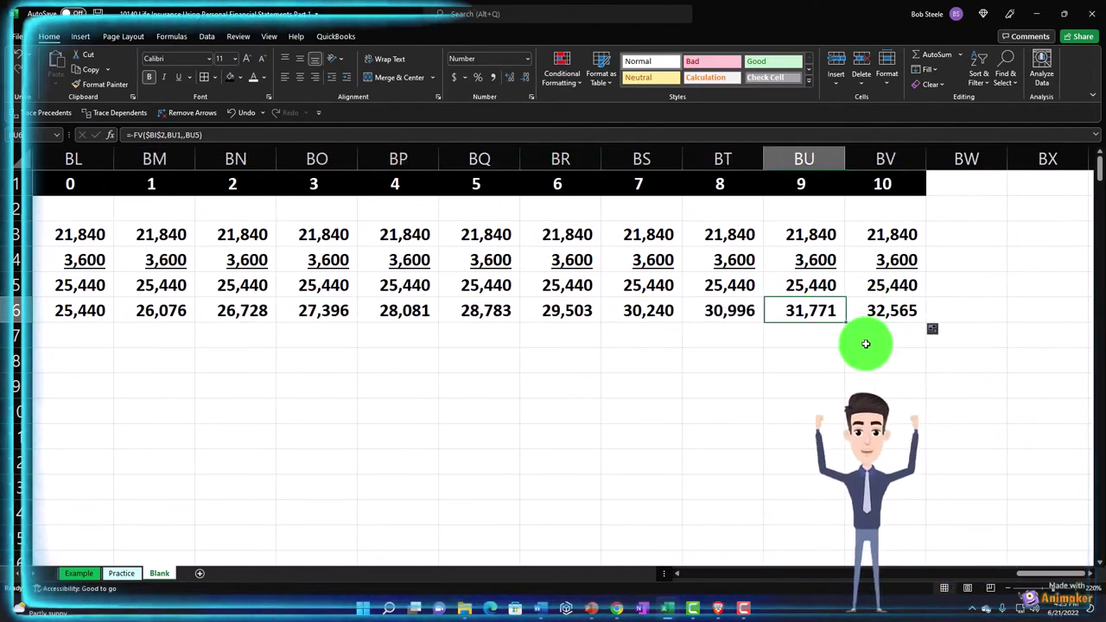
pyautogui.press('Left')
pyautogui.press('Left')
pyautogui.press('Left')
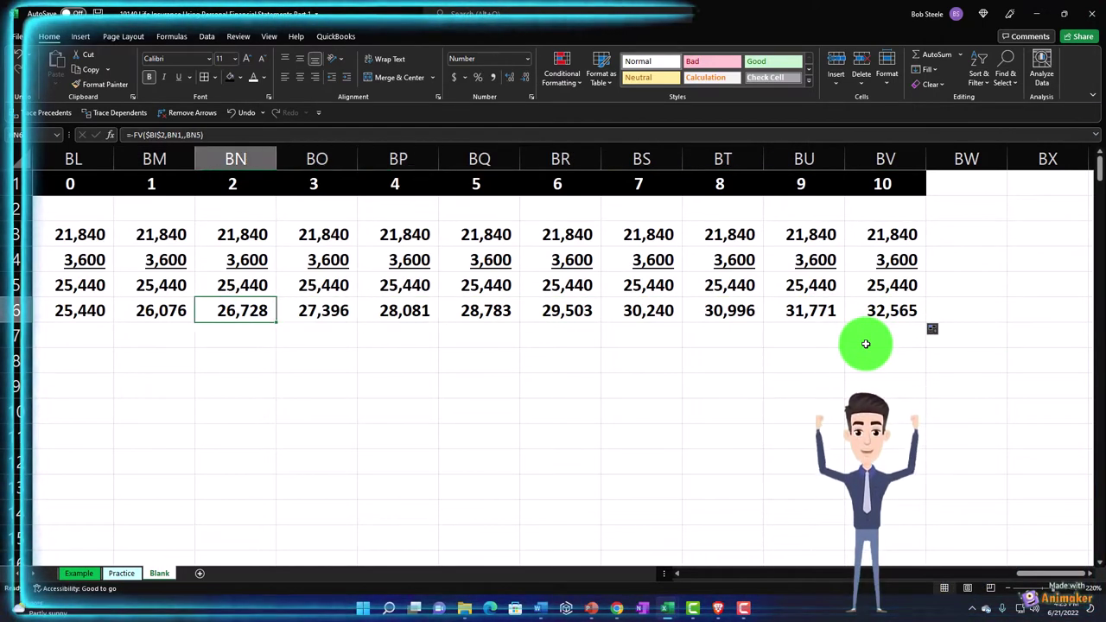
pyautogui.press('Left')
pyautogui.press('Left')
pyautogui.press('Left')
pyautogui.press('Down')
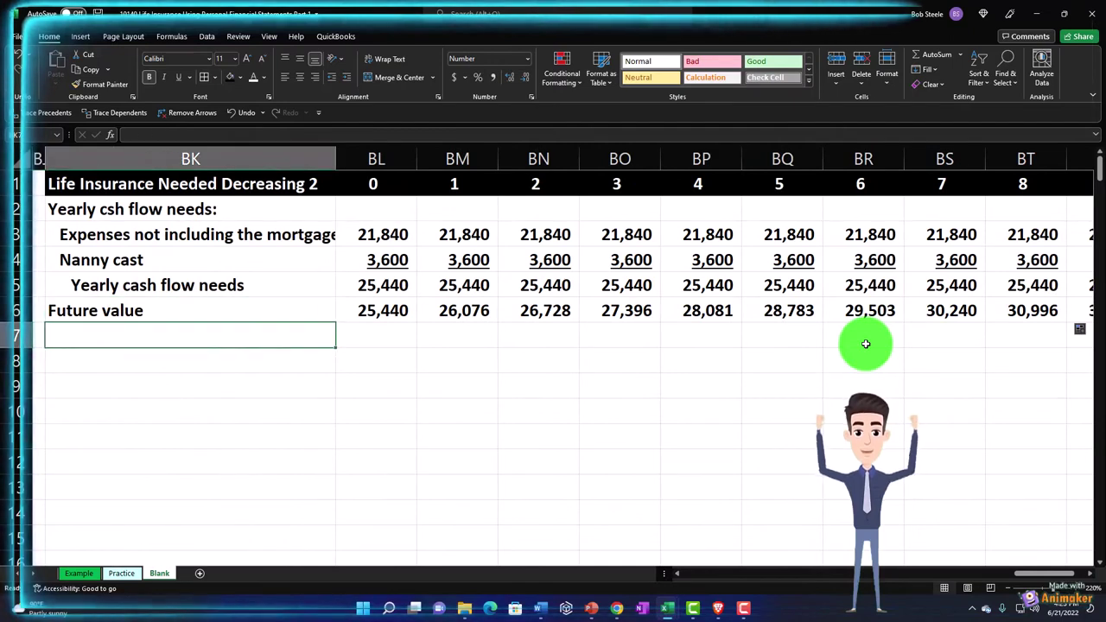
pyautogui.write('um')
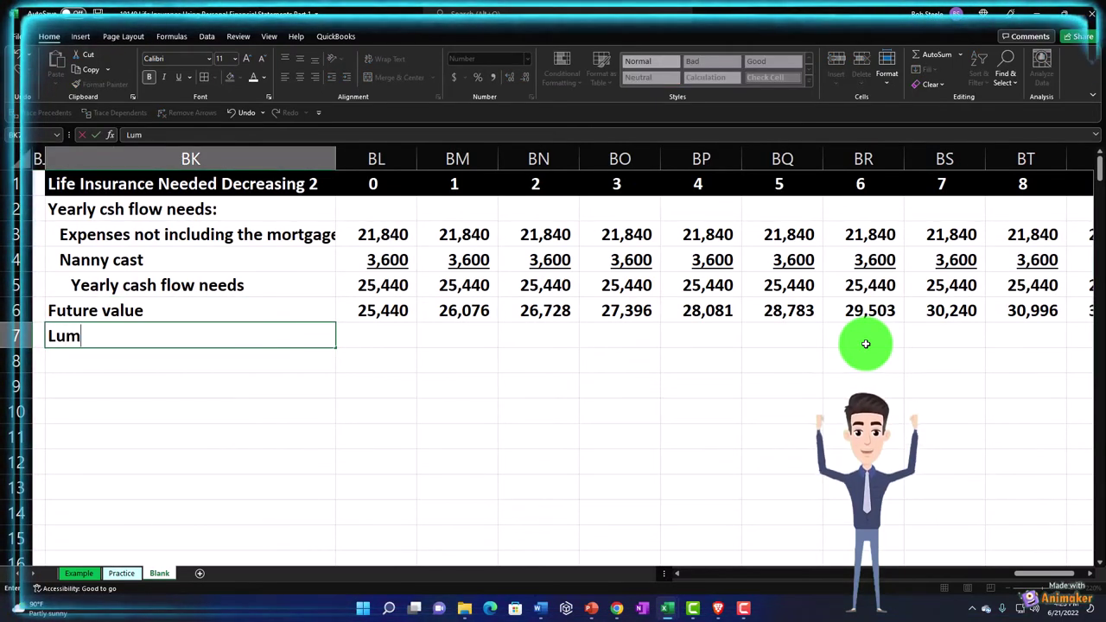
pyautogui.write('p sum for ')
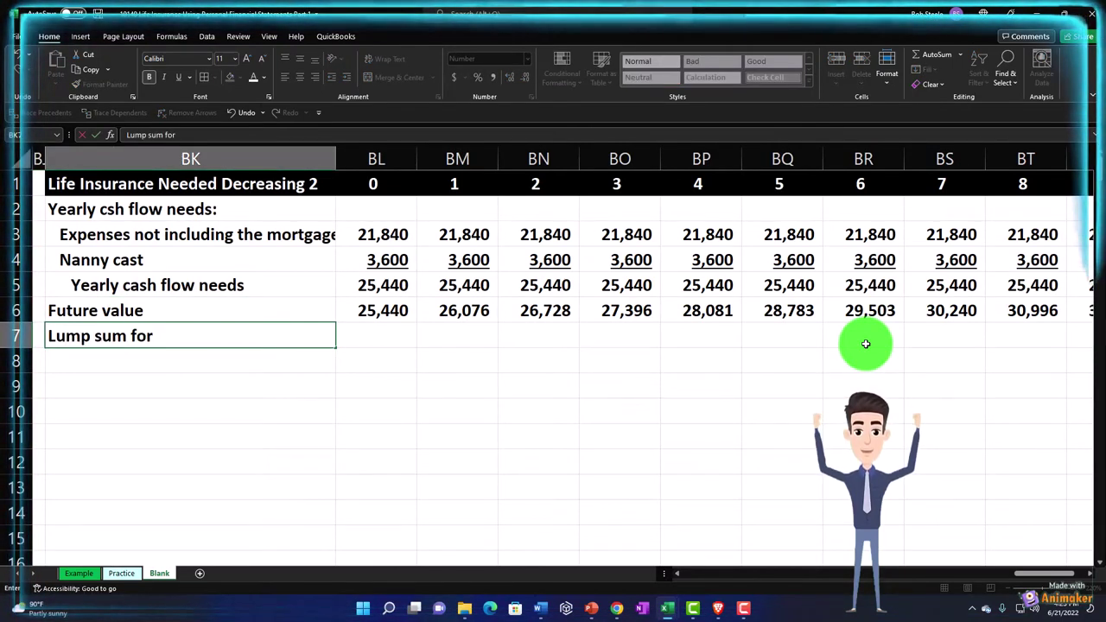
pyautogui.write('yearly cash ')
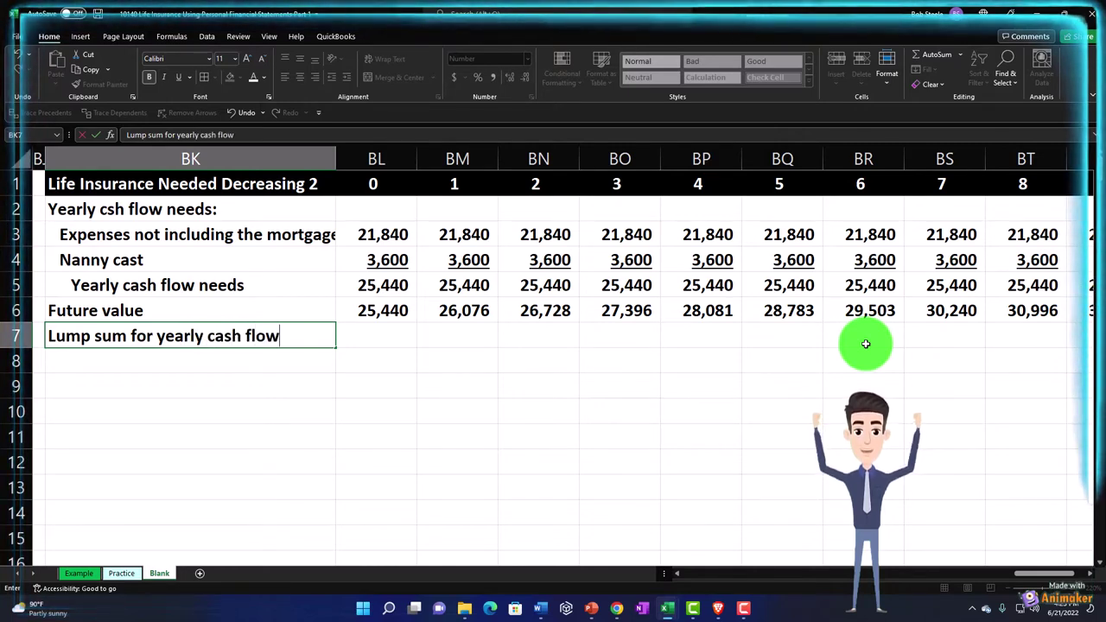
pyautogui.write('flow')
pyautogui.press('Tab')
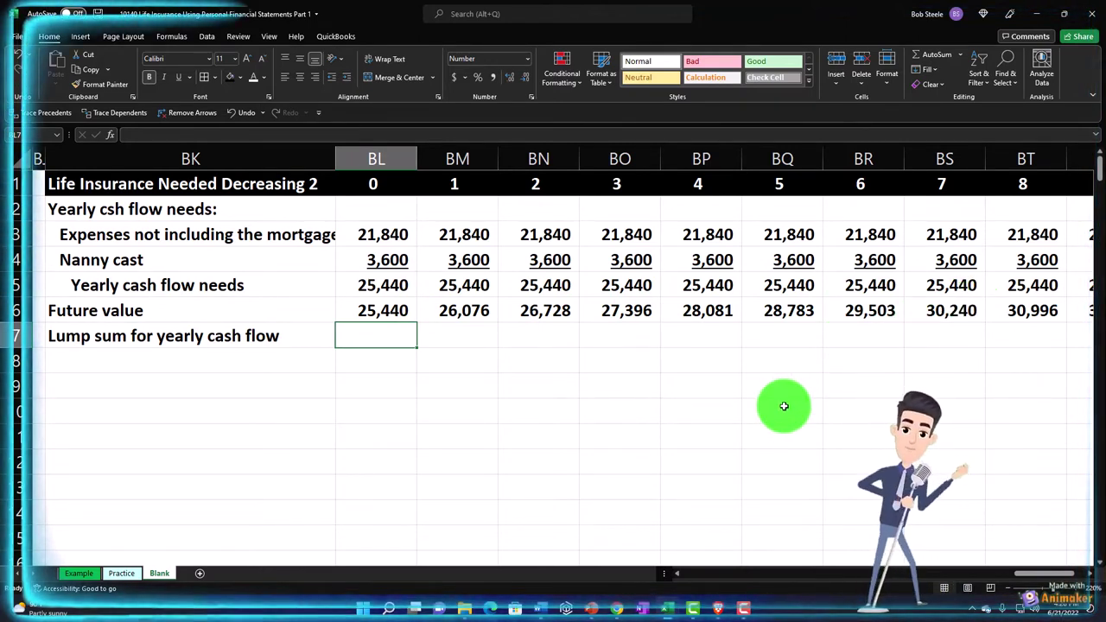
# Step: Enter =SUM(BM6:BV6) in BL7 to total the future values of years 1 to 10
pyautogui.write('=')
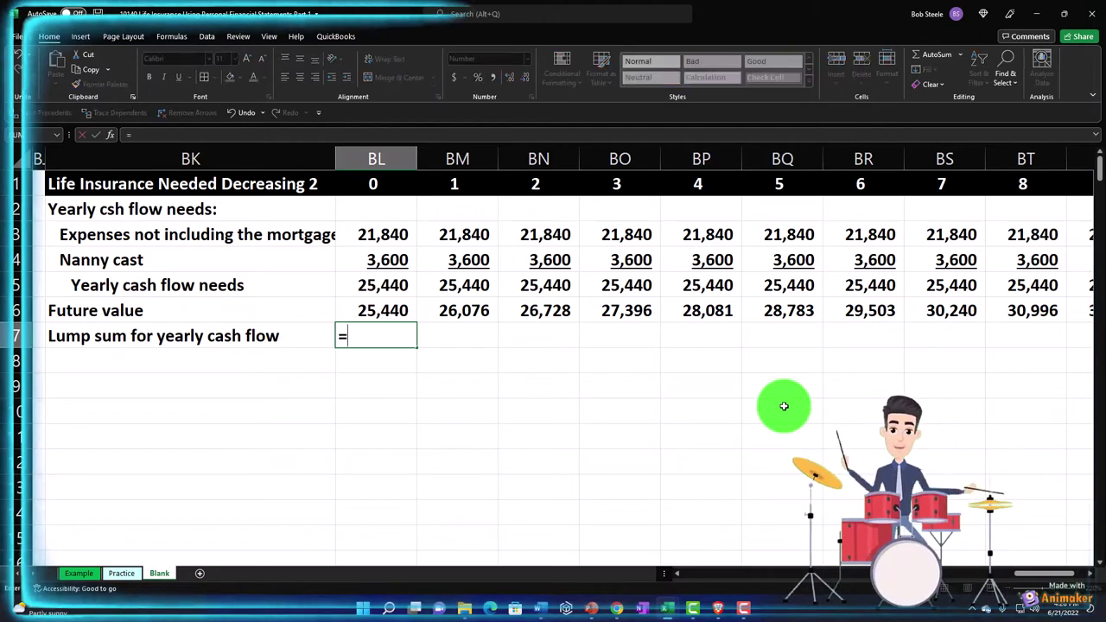
pyautogui.write('sum(')
pyautogui.press('Up')
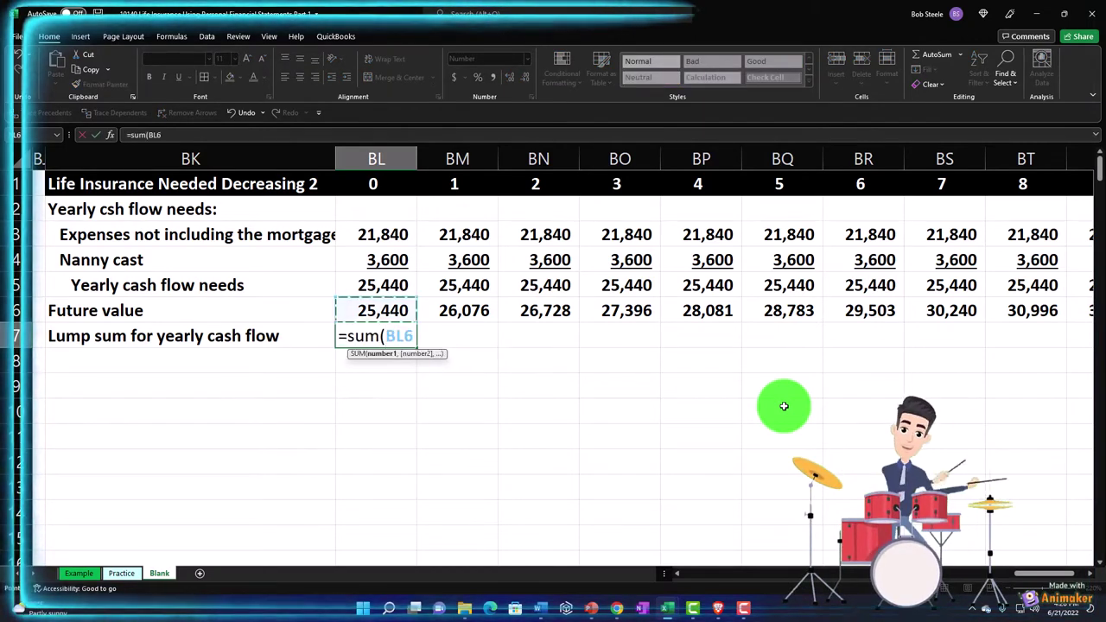
pyautogui.press('Right')
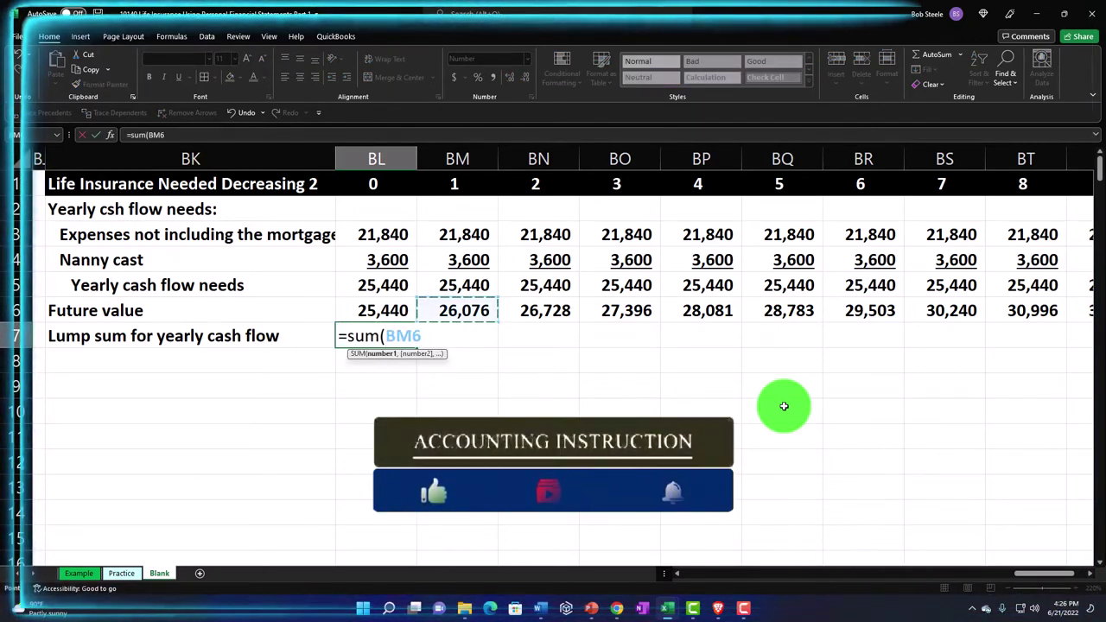
pyautogui.hotkey('shift', 'Right')
pyautogui.hotkey('shift', 'Right')
pyautogui.hotkey('shift', 'Right')
pyautogui.hotkey('shift', 'Right')
pyautogui.hotkey('shift', 'Right')
pyautogui.hotkey('shift', 'Right')
pyautogui.hotkey('shift', 'Right')
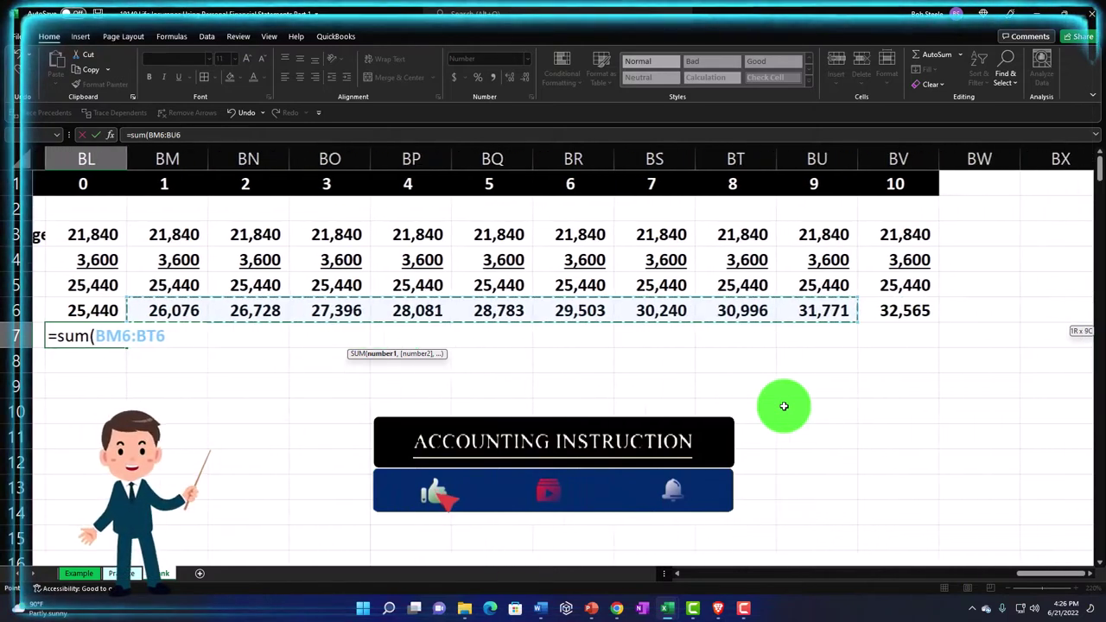
pyautogui.hotkey('shift', 'Right')
pyautogui.hotkey('shift', 'Right')
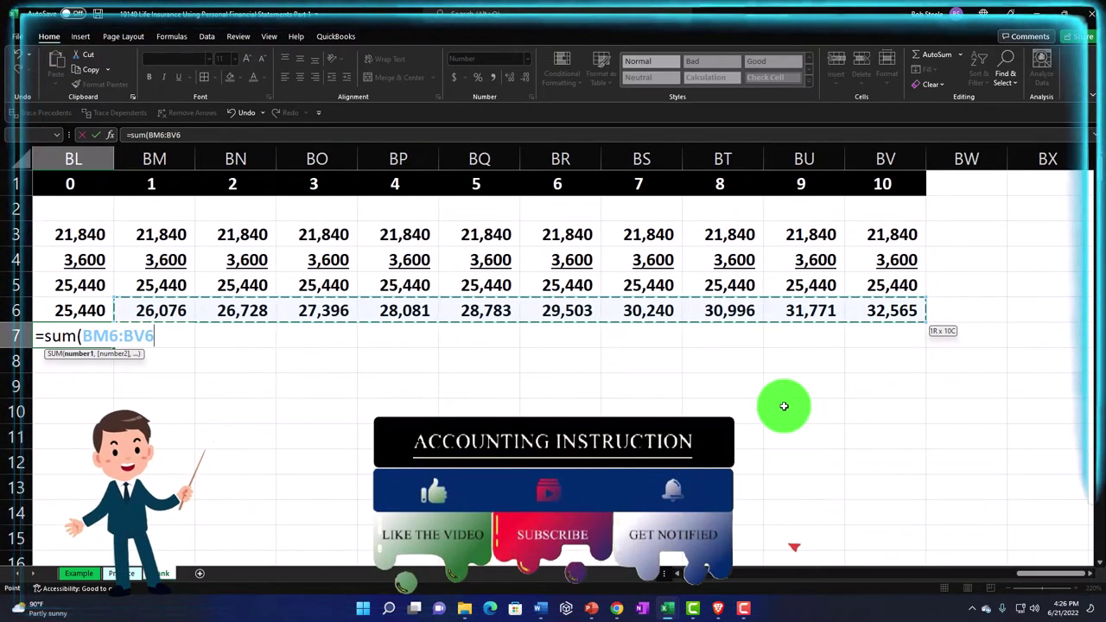
pyautogui.press('Return')
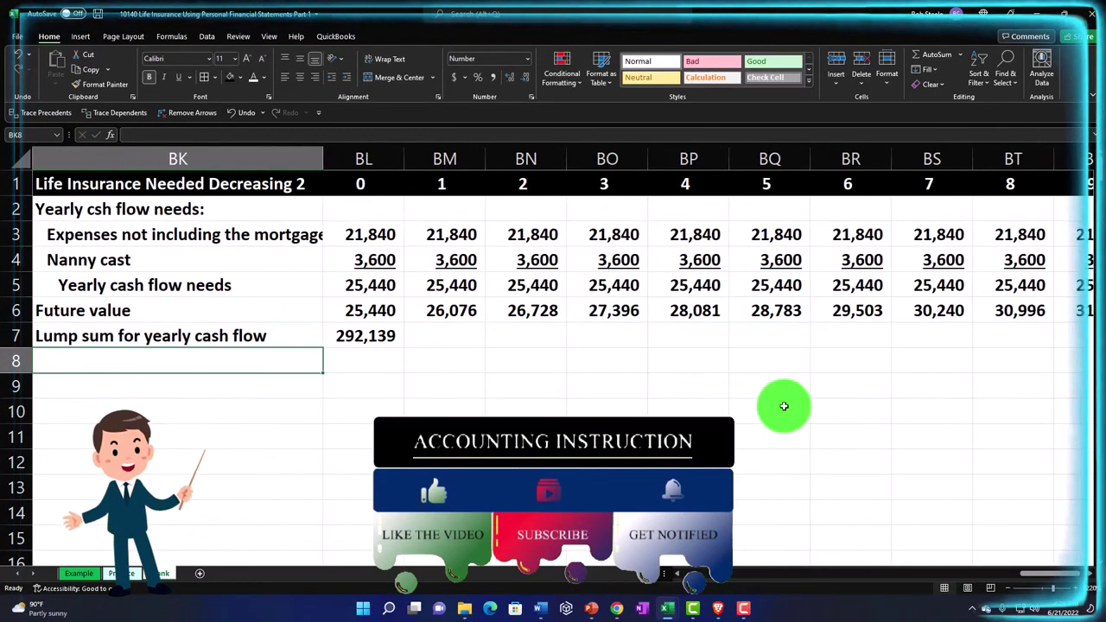
# Step: Make the end of the sum range in BL7 absolute so the formula reads =SUM(BM6:$BV$6)
pyautogui.press('Up')
pyautogui.press('Right')
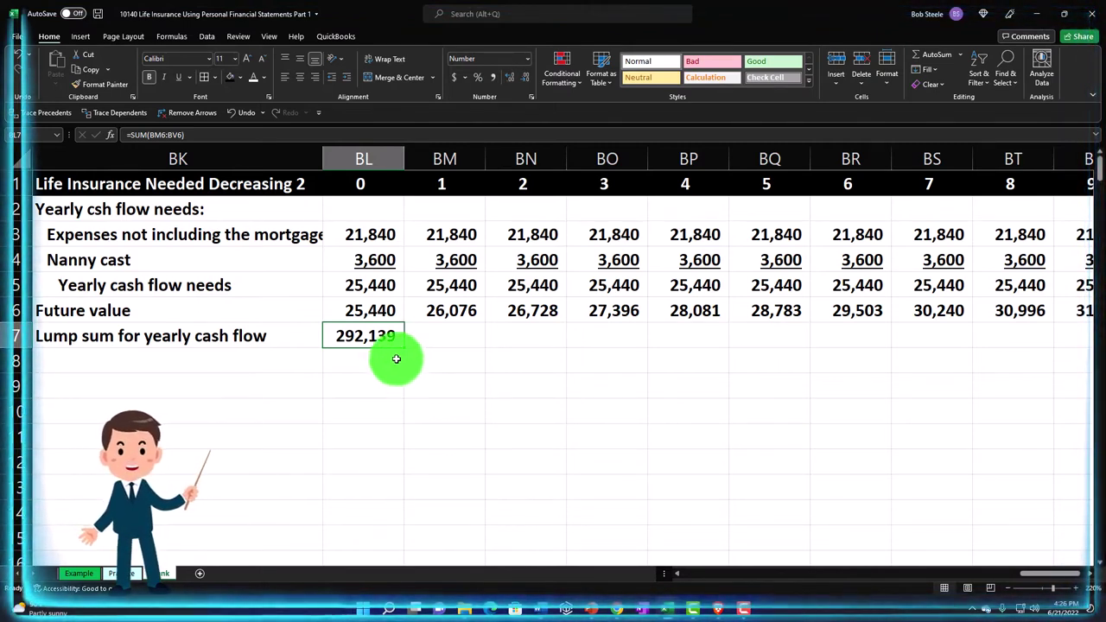
pyautogui.doubleClick(385, 335)
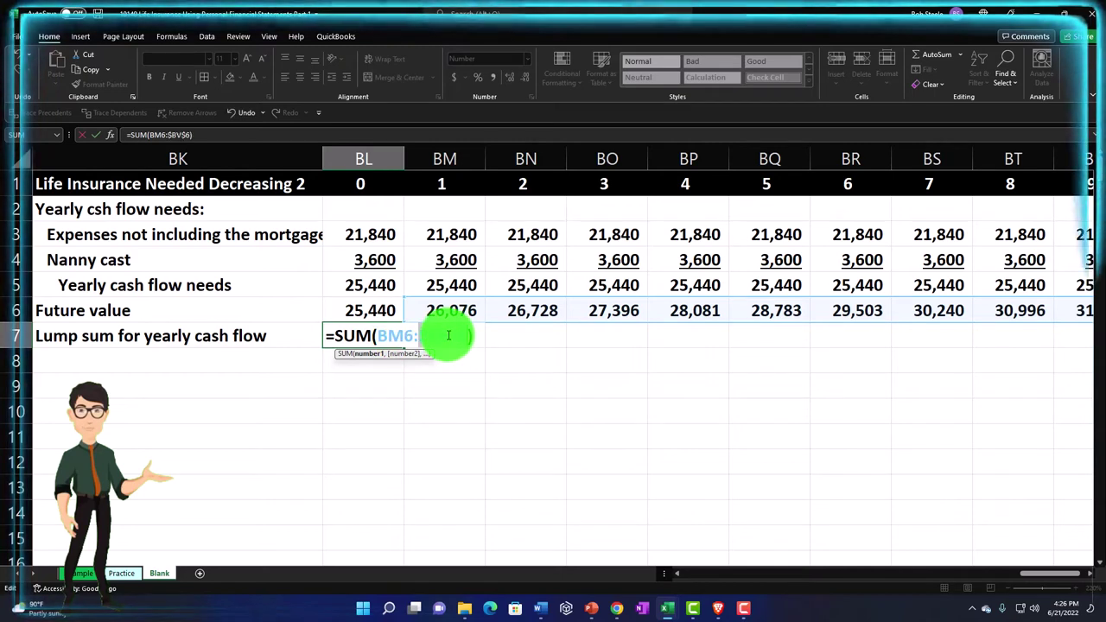
pyautogui.doubleClick(446, 336)
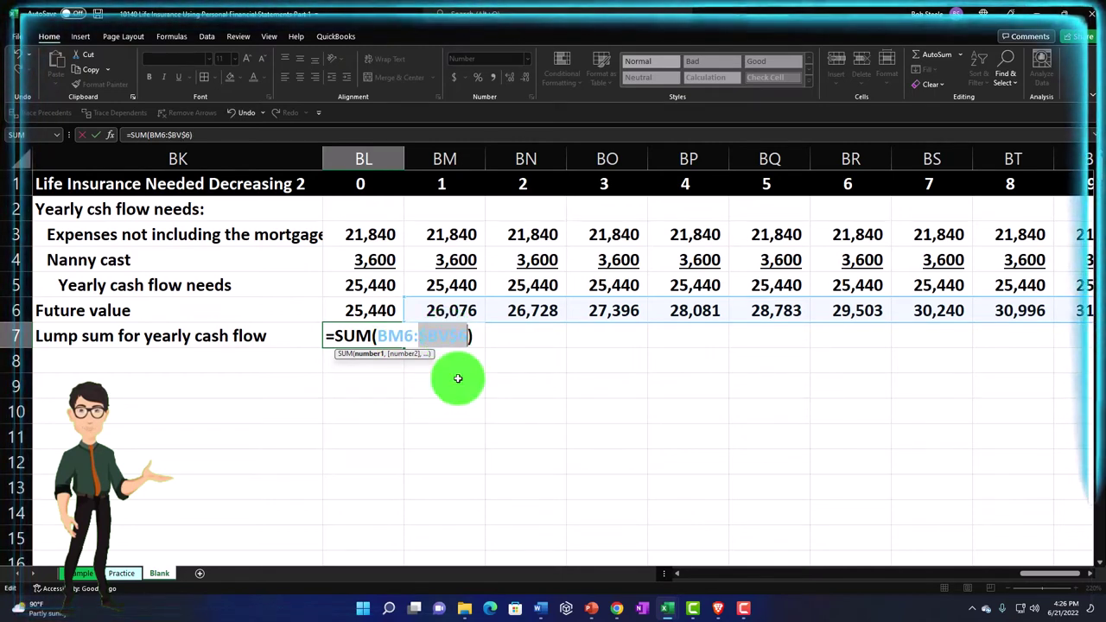
pyautogui.press('Return')
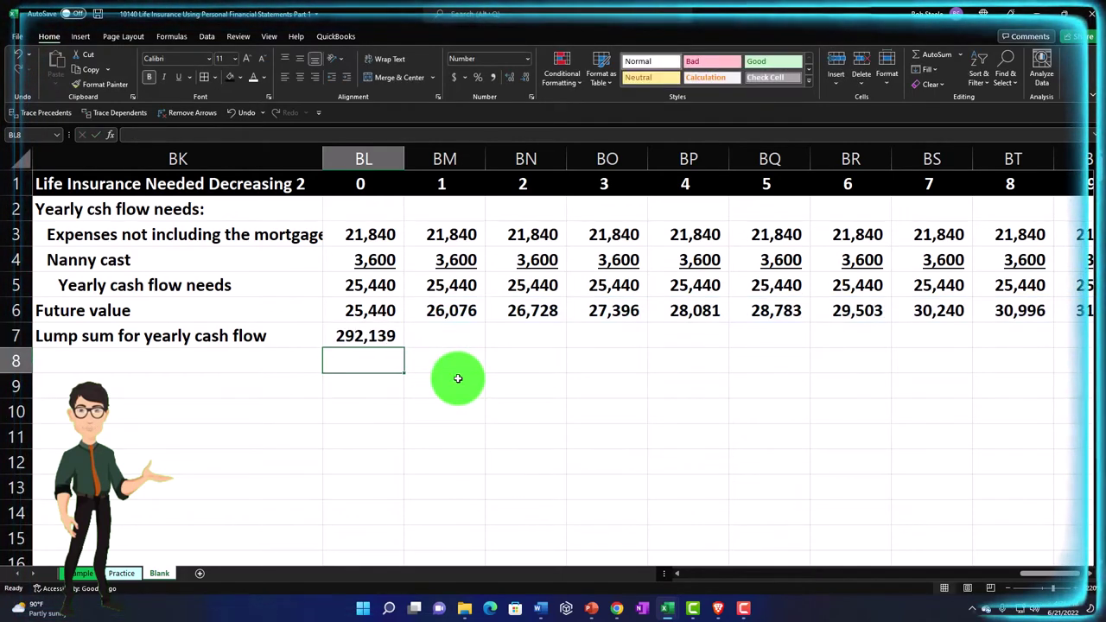
# Step: Copy the lump sum formula from BL7 across row 7 to BV7 for years 1 to 10
pyautogui.click(398, 346)
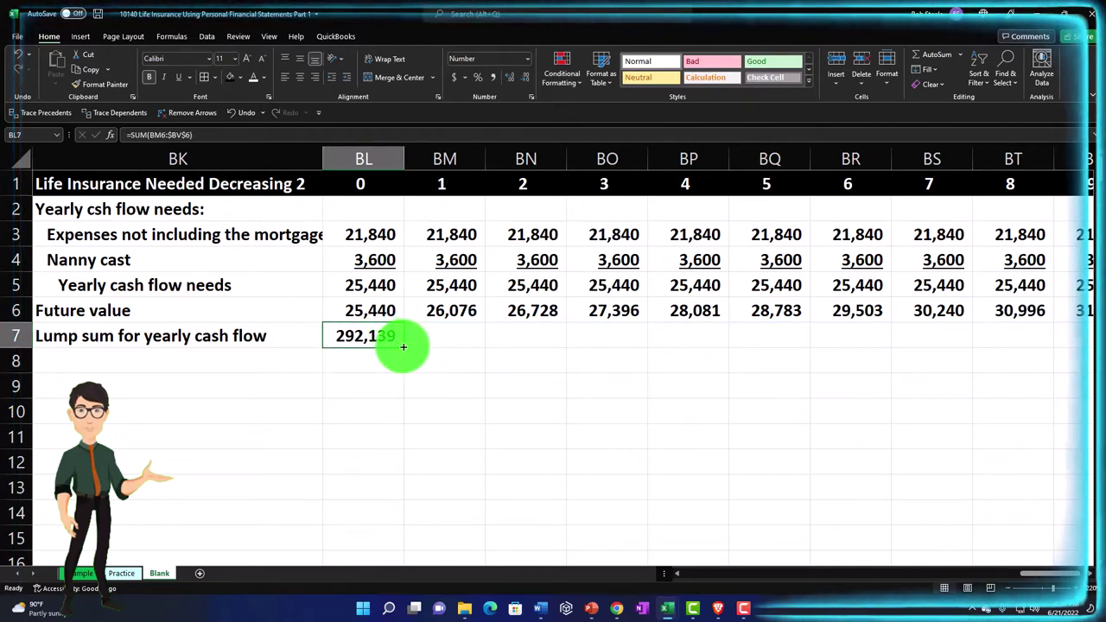
pyautogui.moveTo(403, 346); pyautogui.dragTo(882, 351)
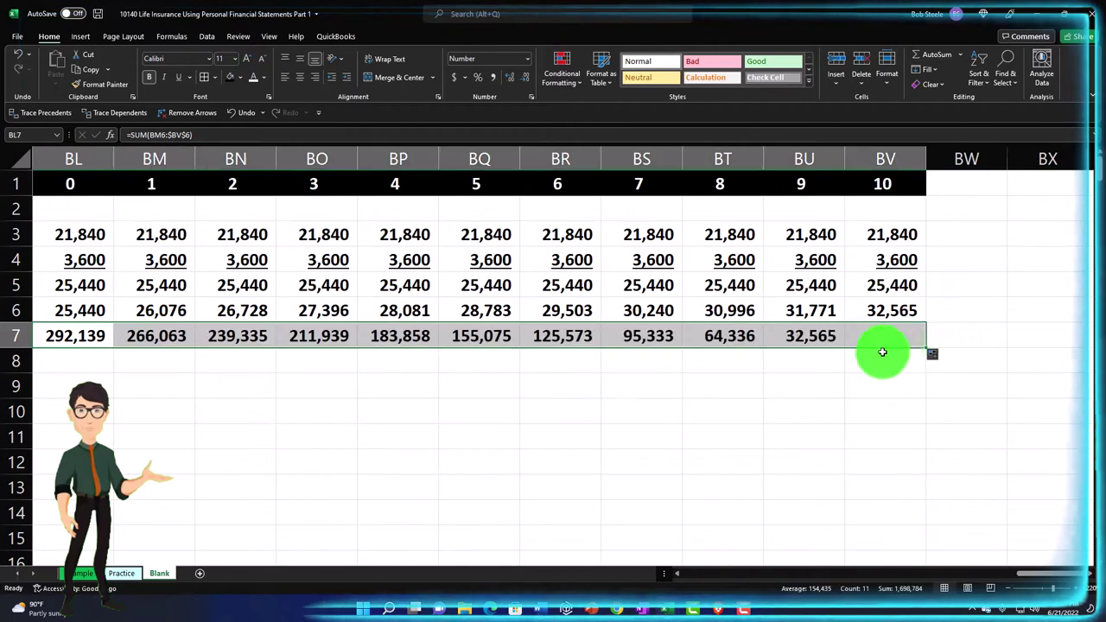
pyautogui.click(882, 345)
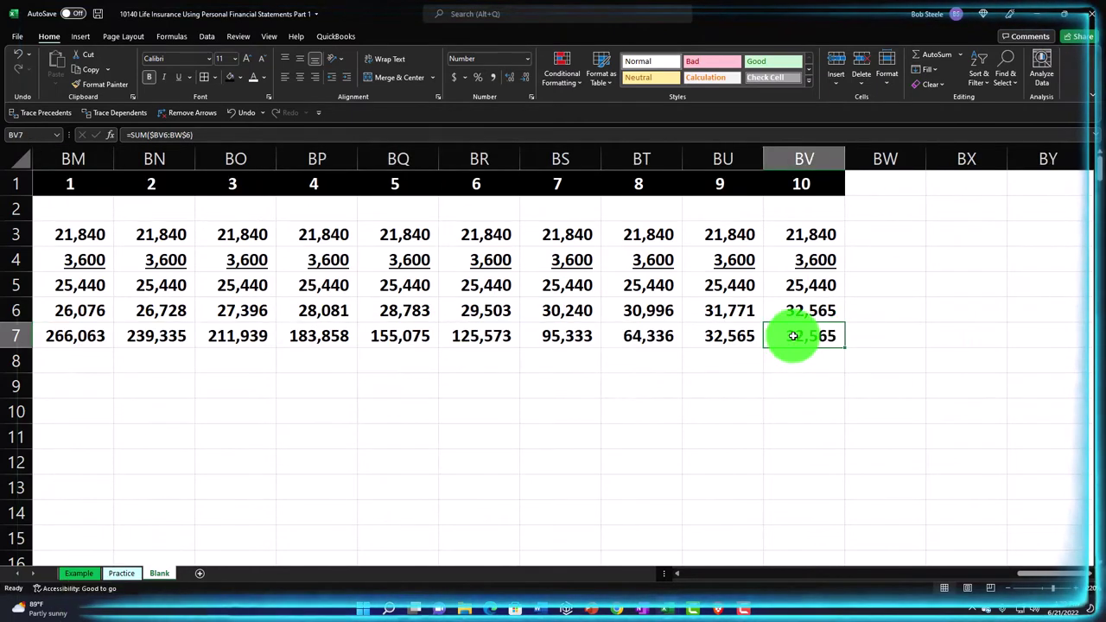
# Step: Replace the year 10 lump sum formula in BV7 with 0
pyautogui.doubleClick(837, 336)
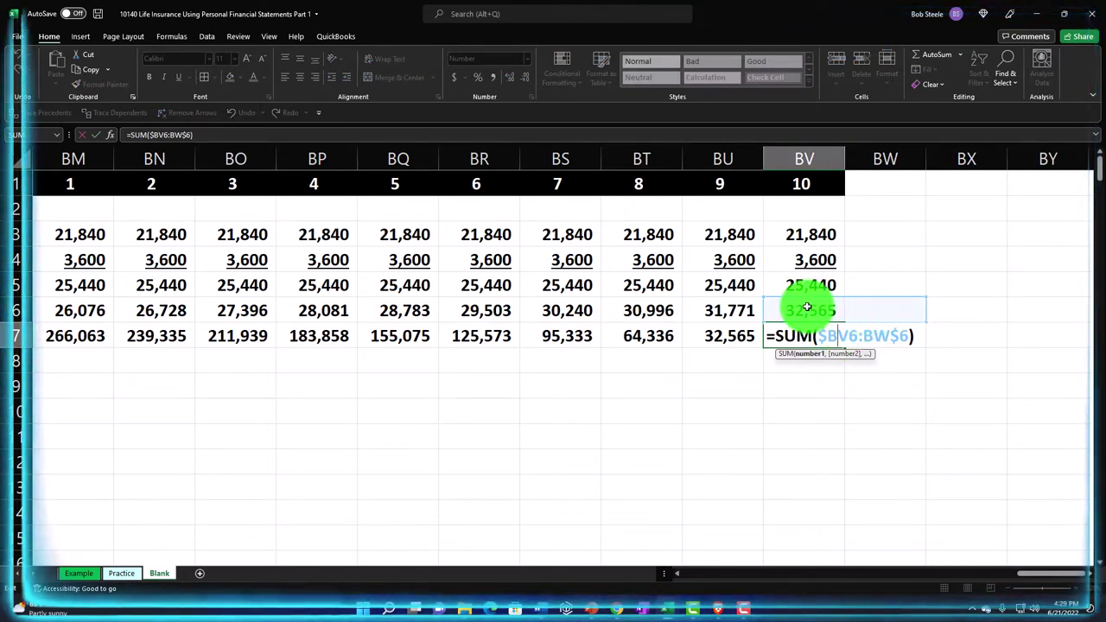
pyautogui.press('Return')
pyautogui.press('Up')
pyautogui.write('0')
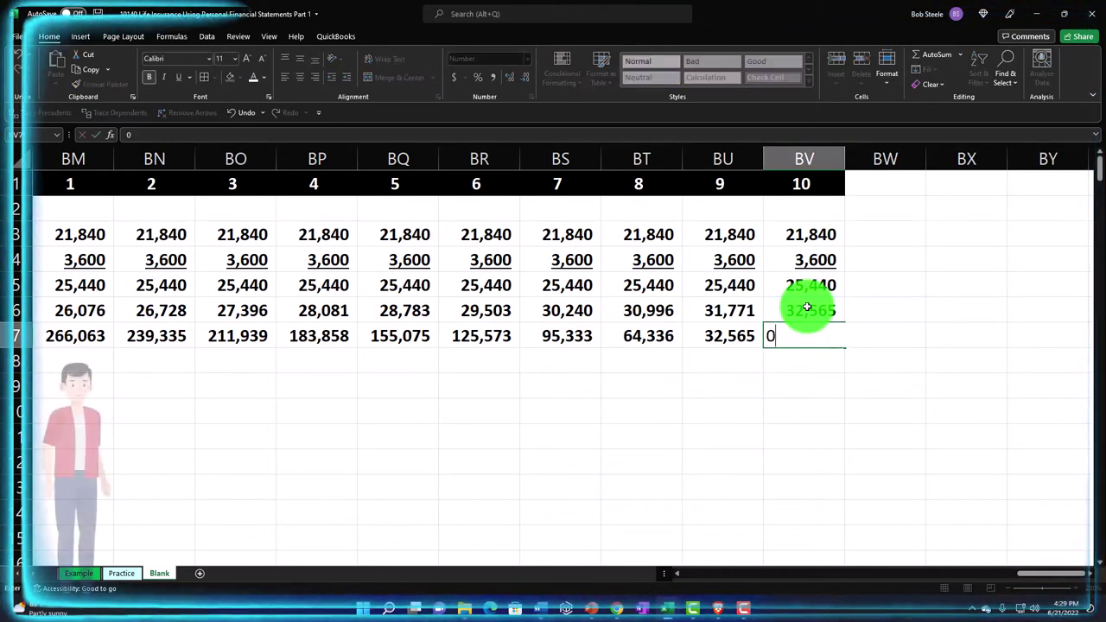
pyautogui.press('Return')
# Step: Label BK8 "Lump based on year of death" below the lump sum row
pyautogui.press('Up')
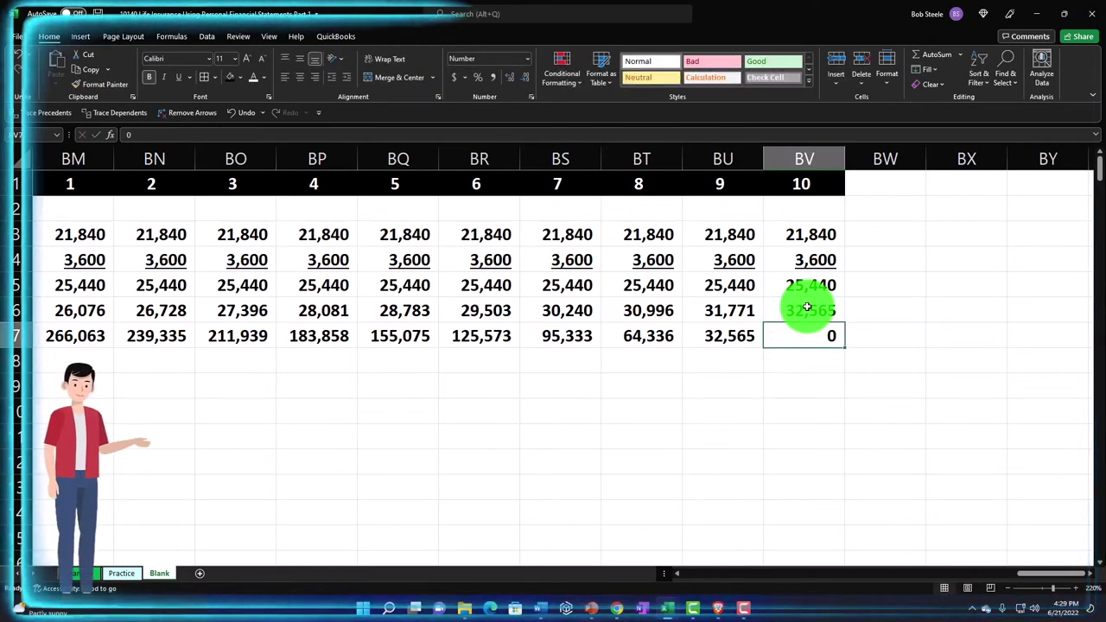
pyautogui.press('Left')
pyautogui.press('Left')
pyautogui.press('Left')
pyautogui.press('Left')
pyautogui.press('Left')
pyautogui.press('Left')
pyautogui.press('Left')
pyautogui.press('Left')
pyautogui.press('Left')
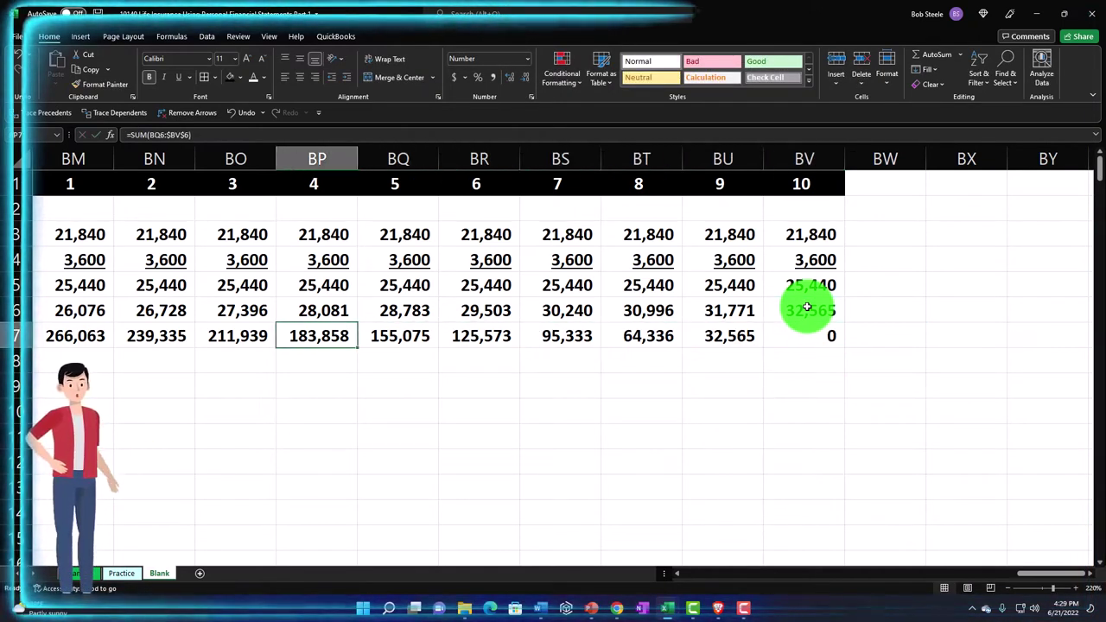
pyautogui.press('Left')
pyautogui.press('Left')
pyautogui.press('Left')
pyautogui.press('Right')
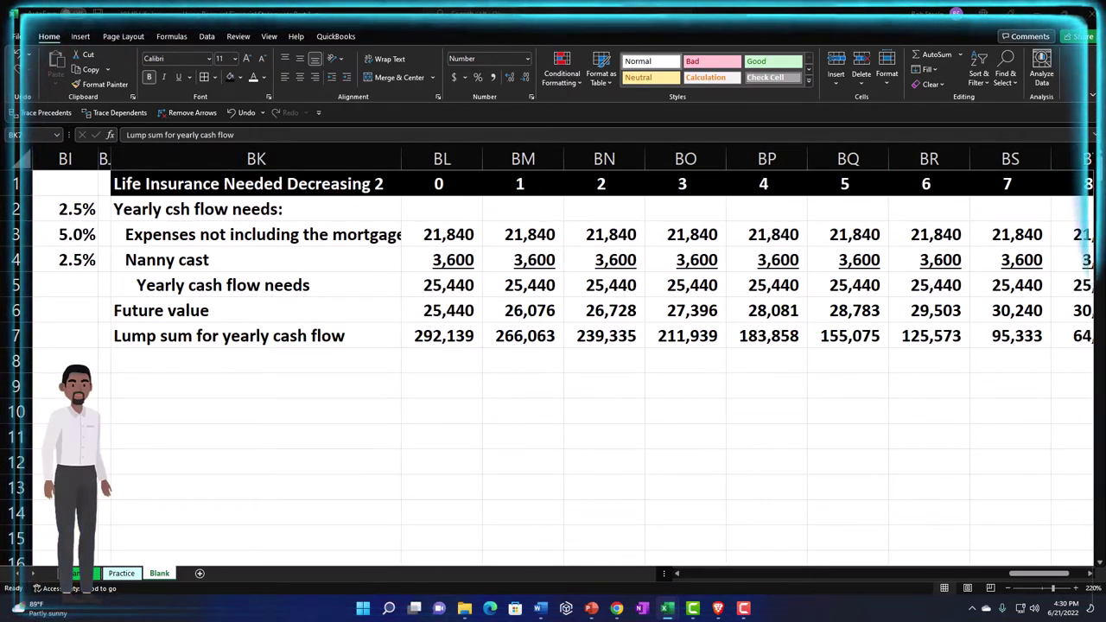
pyautogui.click(253, 358)
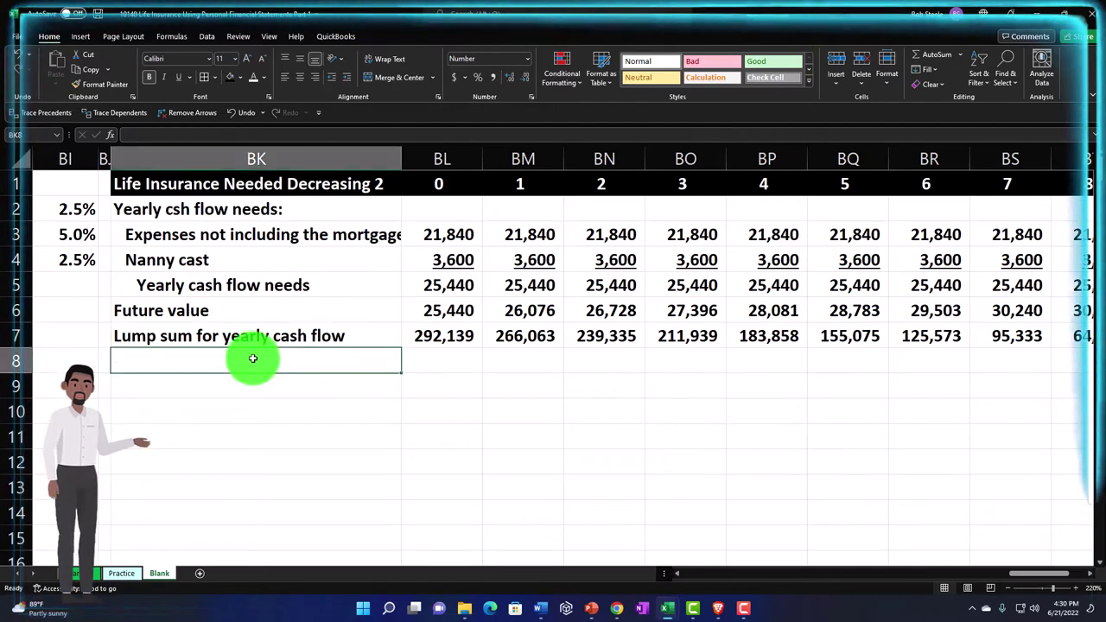
pyautogui.write('Lump ')
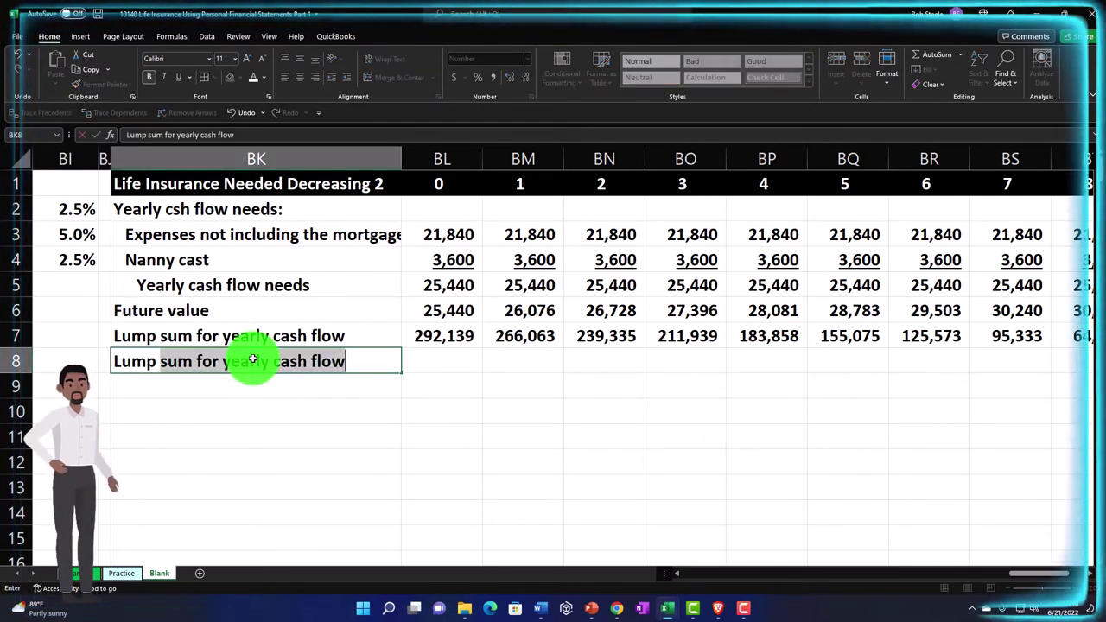
pyautogui.write('based ')
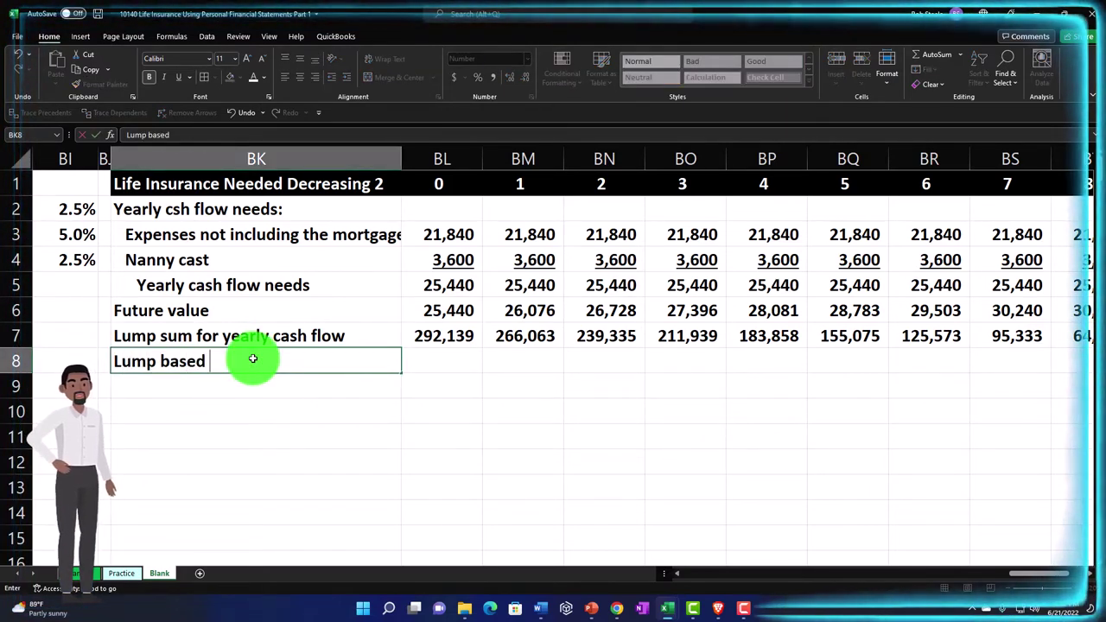
pyautogui.write('on year of death')
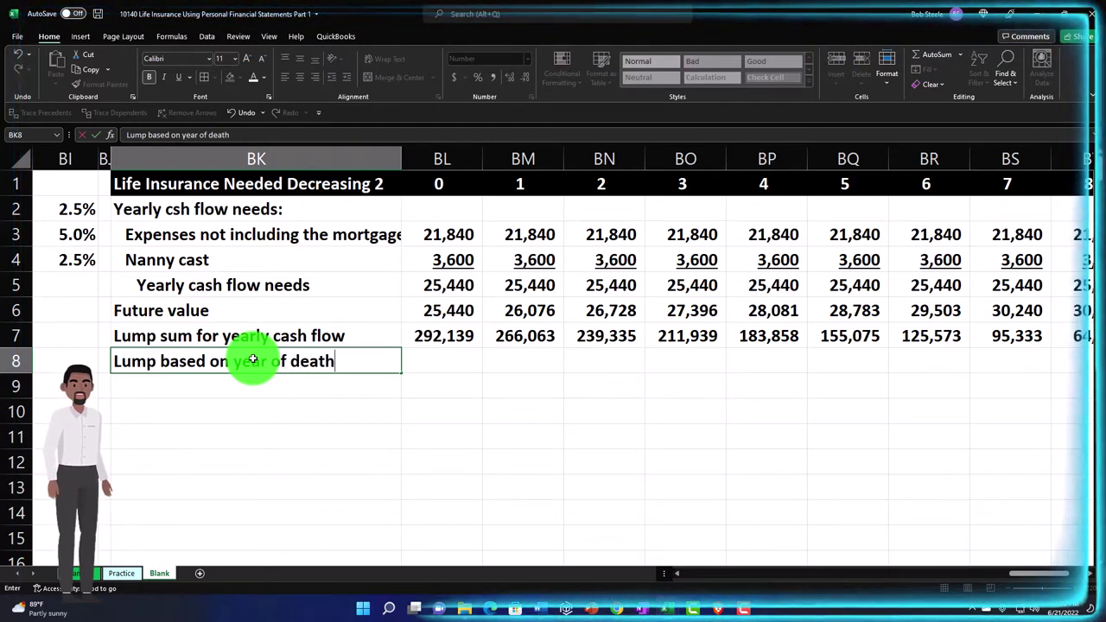
pyautogui.press('Tab')
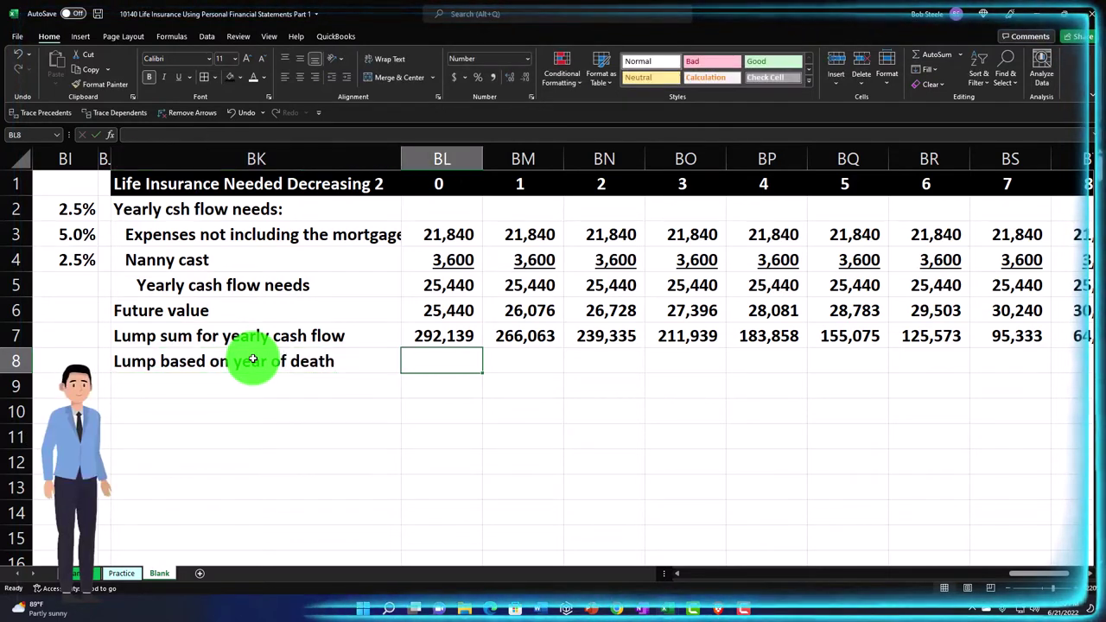
# Step: Begin the year 0 formula in BL8 for the lump based on year of death by multiplying the future value in BL6
pyautogui.click(450, 308)
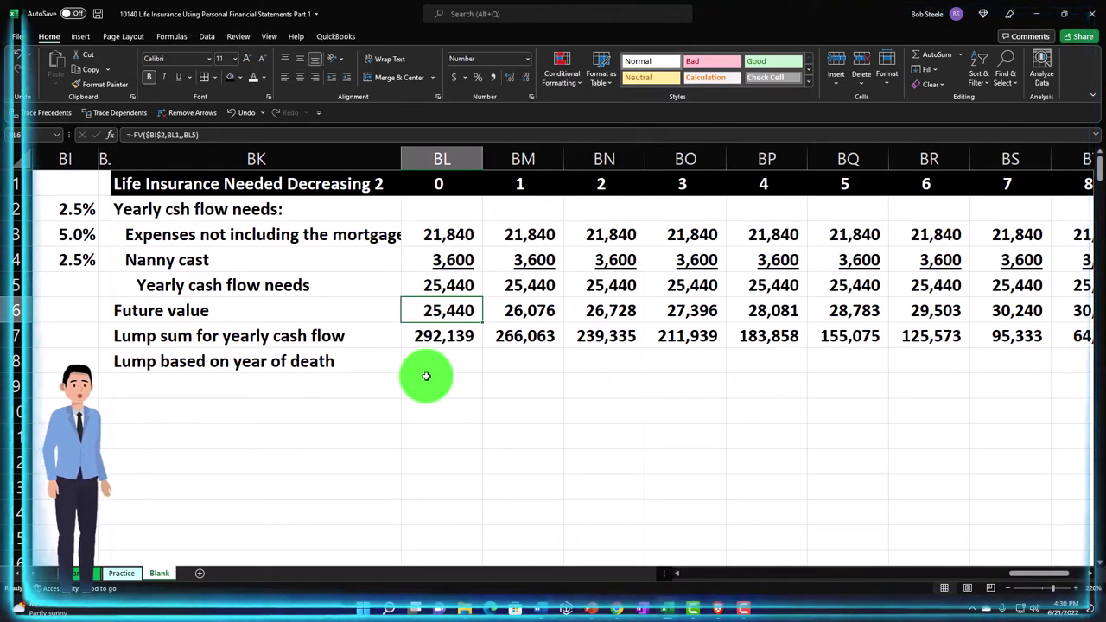
pyautogui.press('Down')
pyautogui.press('Down')
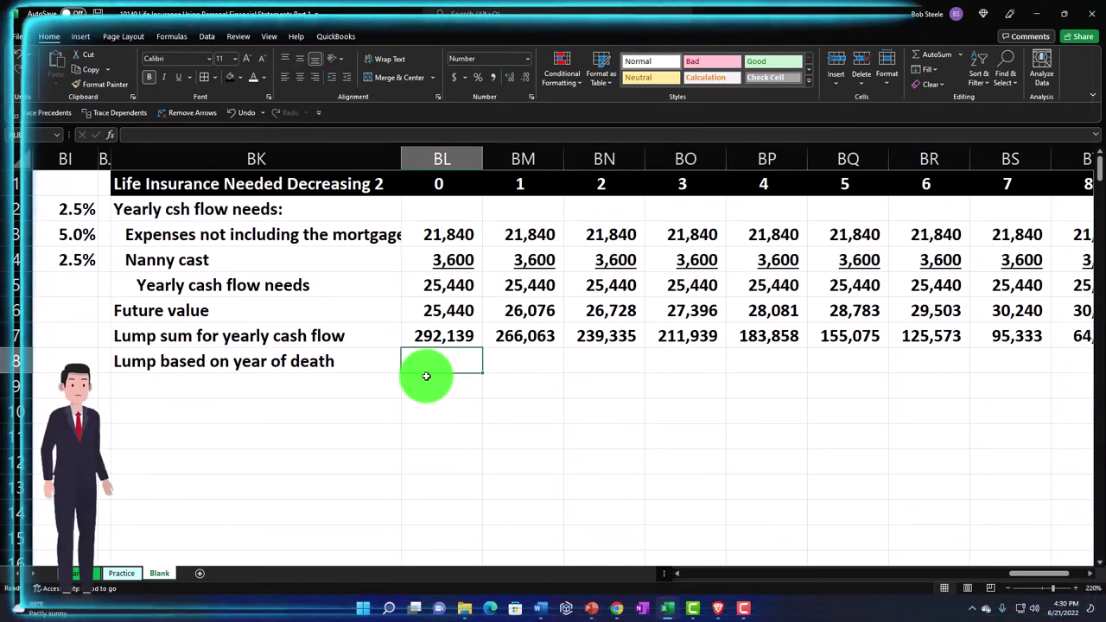
pyautogui.write('=')
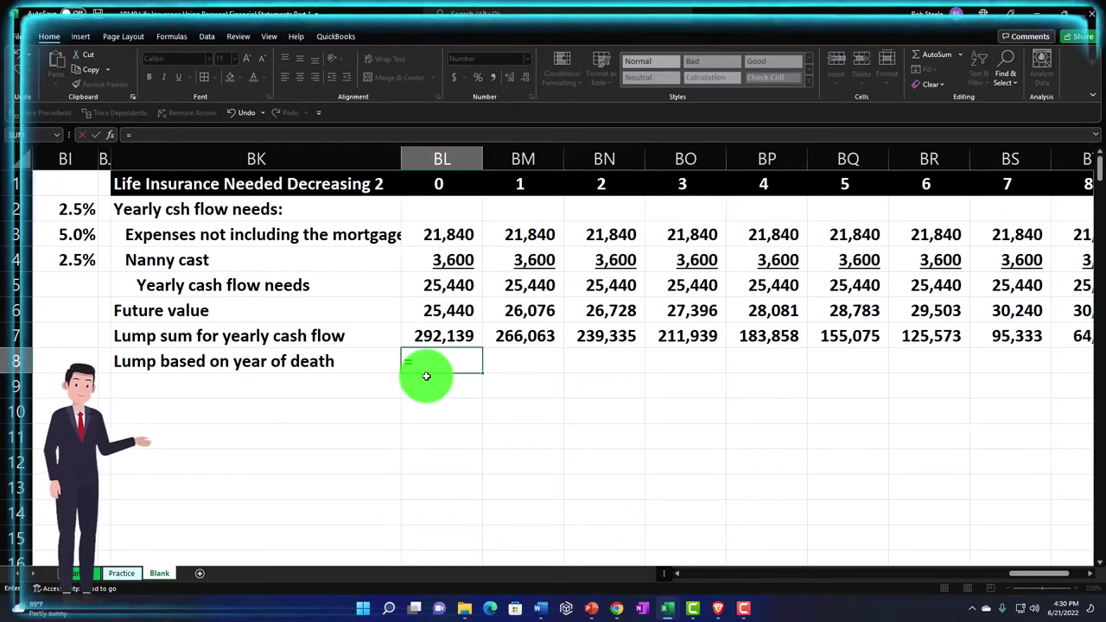
pyautogui.press('Up')
pyautogui.press('Up')
pyautogui.write('/*')
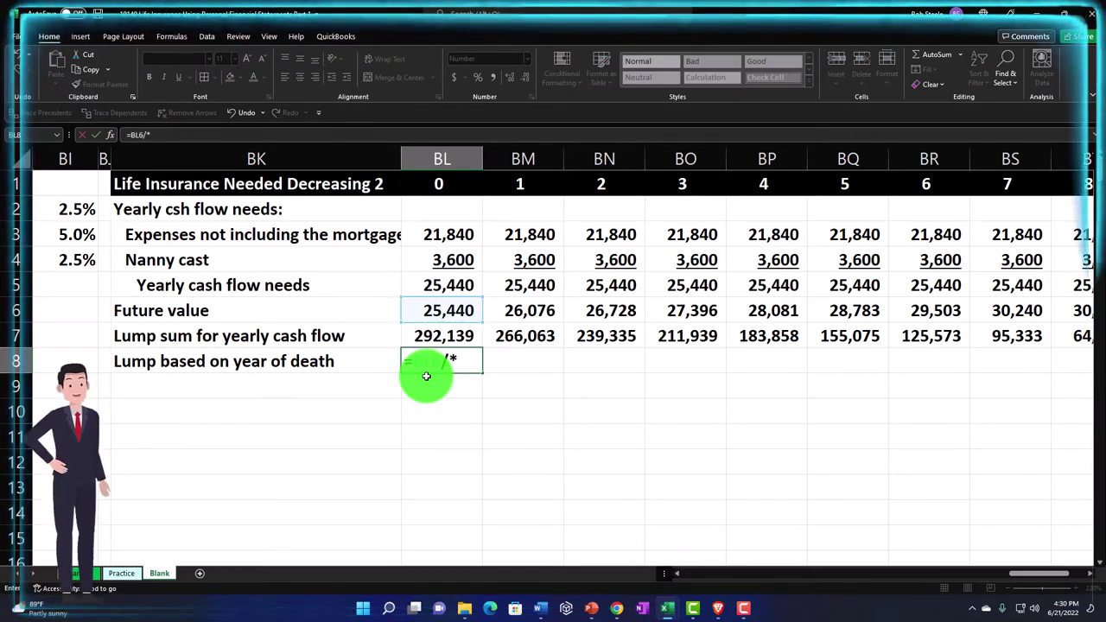
pyautogui.press('BackSpace')
pyautogui.press('BackSpace')
pyautogui.write('*')
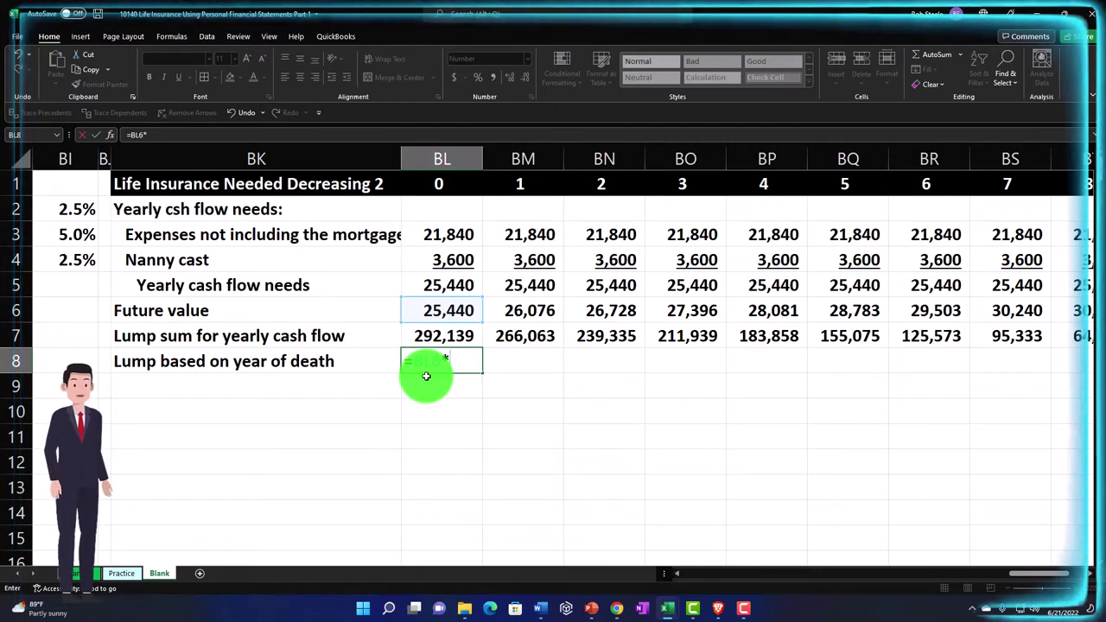
# Step: Complete the BL8 formula with the years remaining, using an absolute year 10 reference, so it reads =BL6*($BV$1-BL1)
pyautogui.write('(')
pyautogui.click(957, 173)
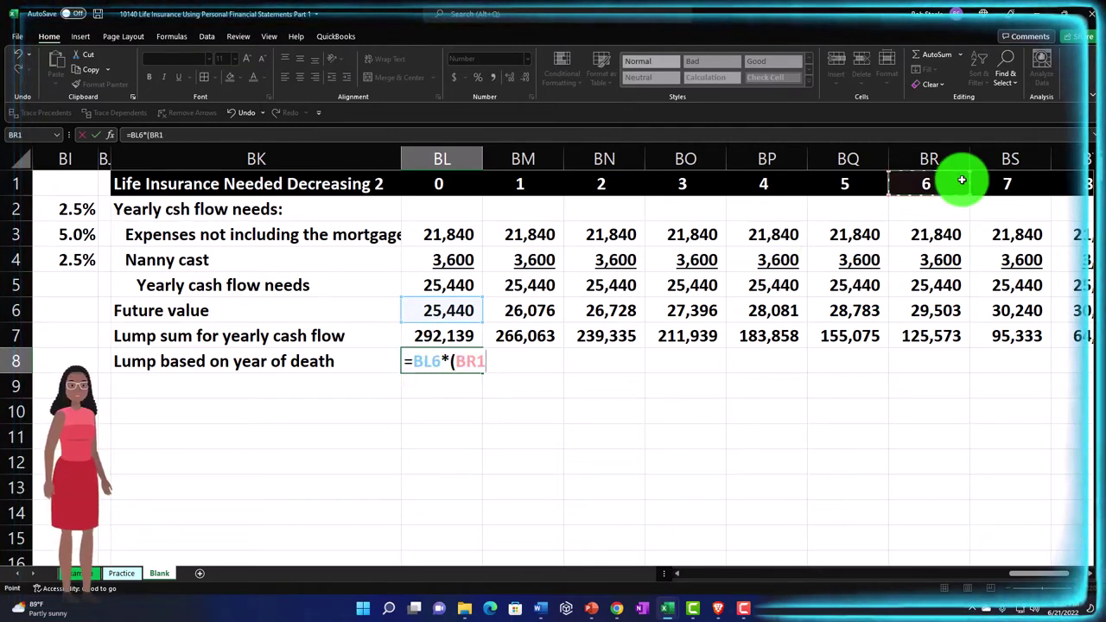
pyautogui.press('Right')
pyautogui.press('Right')
pyautogui.press('Right')
pyautogui.press('Right')
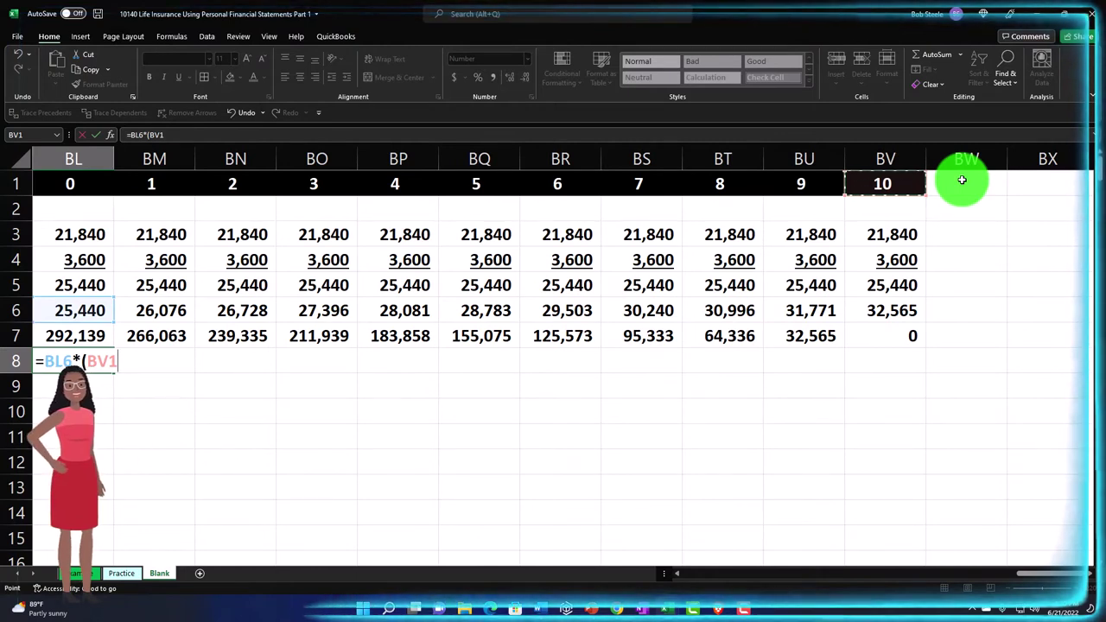
pyautogui.press('F4')
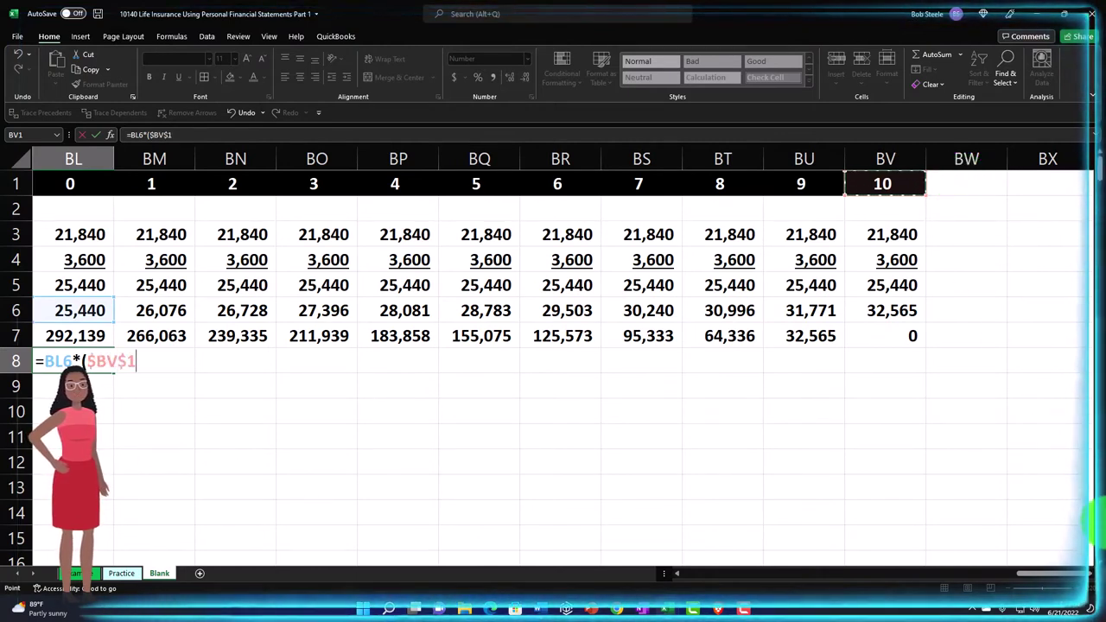
pyautogui.moveTo(1036, 570); pyautogui.dragTo(971, 535)
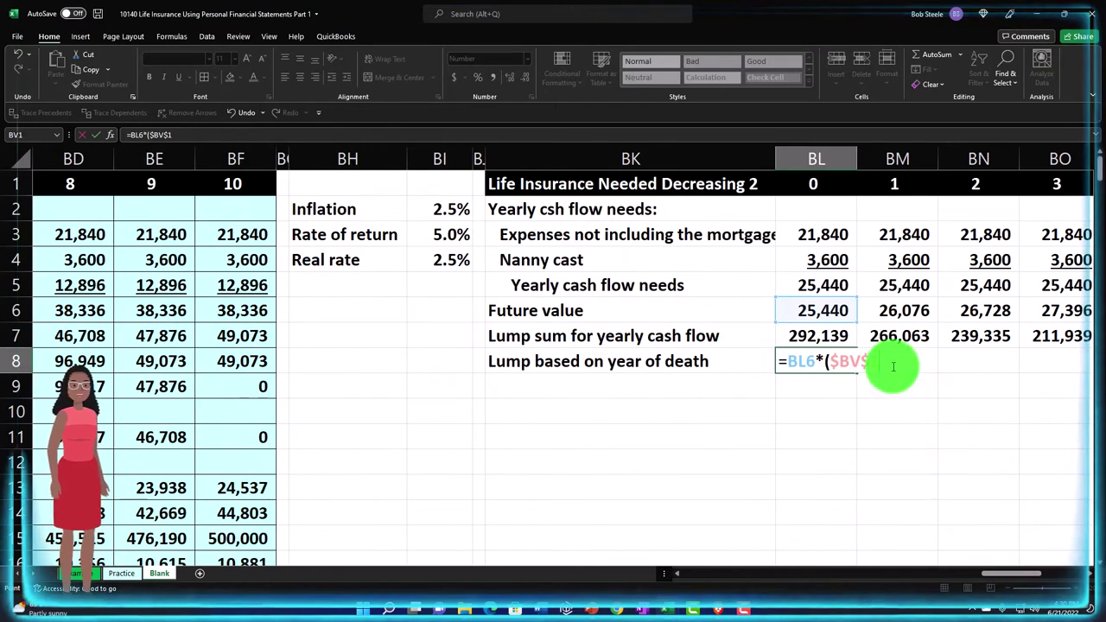
pyautogui.write('-')
pyautogui.click(816, 184)
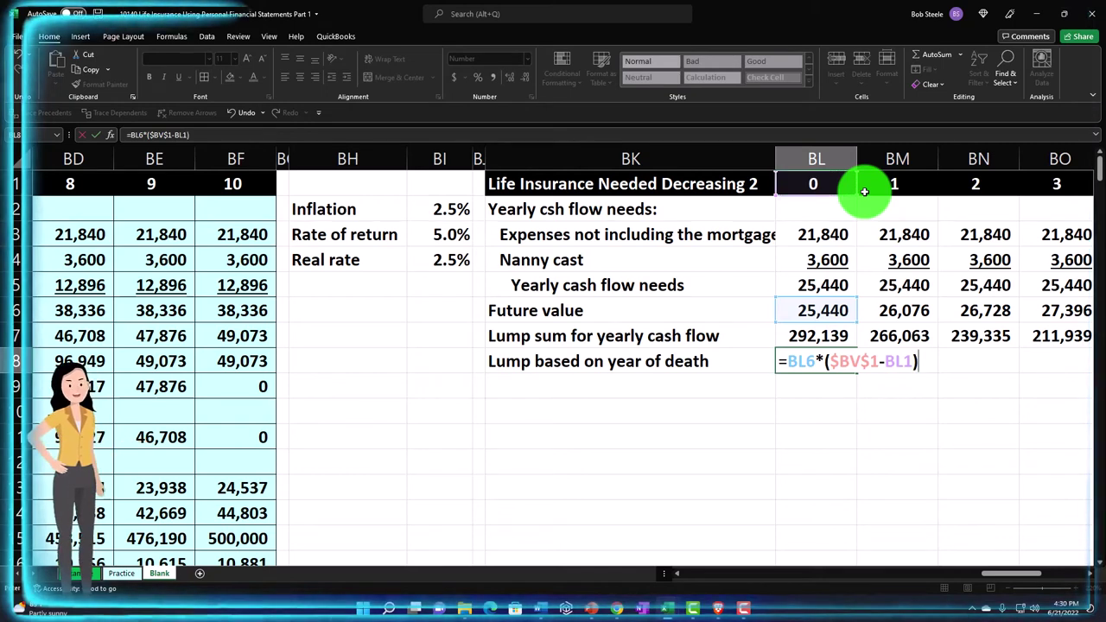
pyautogui.write(')')
pyautogui.press('Return')
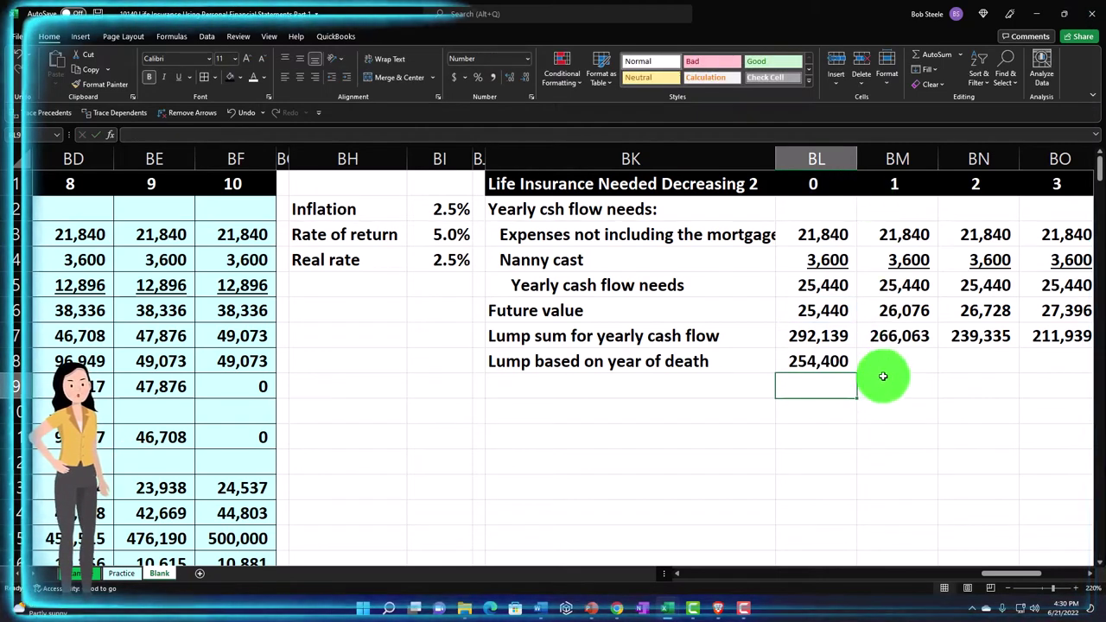
# Step: Copy the BL8 formula across row 8 to BV8 and check the cell references of the year 6 formula in BR8
pyautogui.click(846, 370)
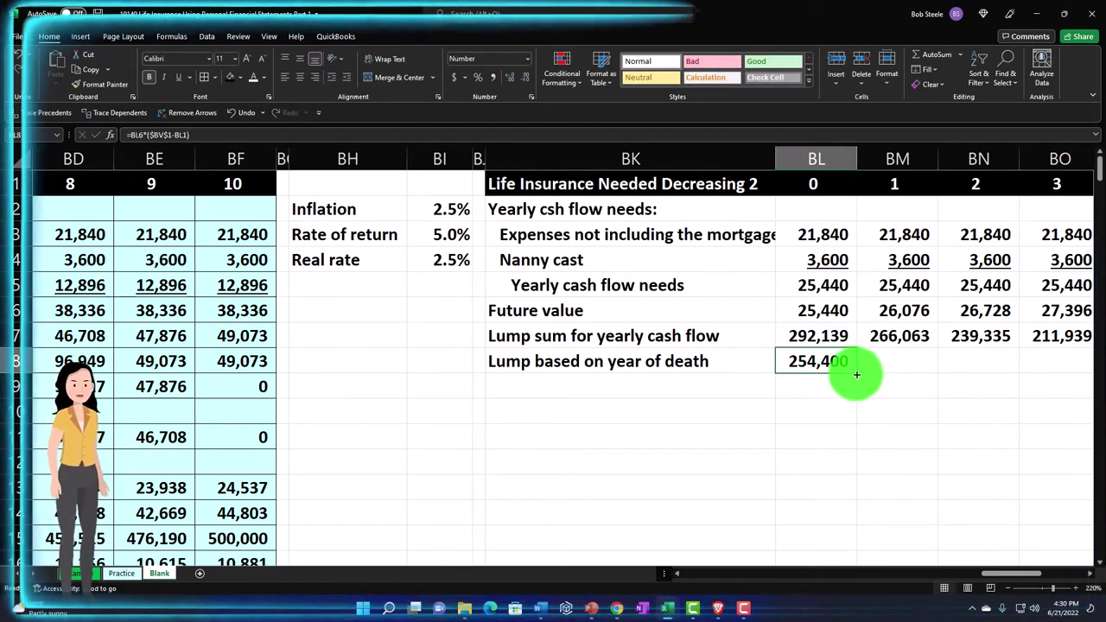
pyautogui.moveTo(856, 374); pyautogui.dragTo(898, 371)
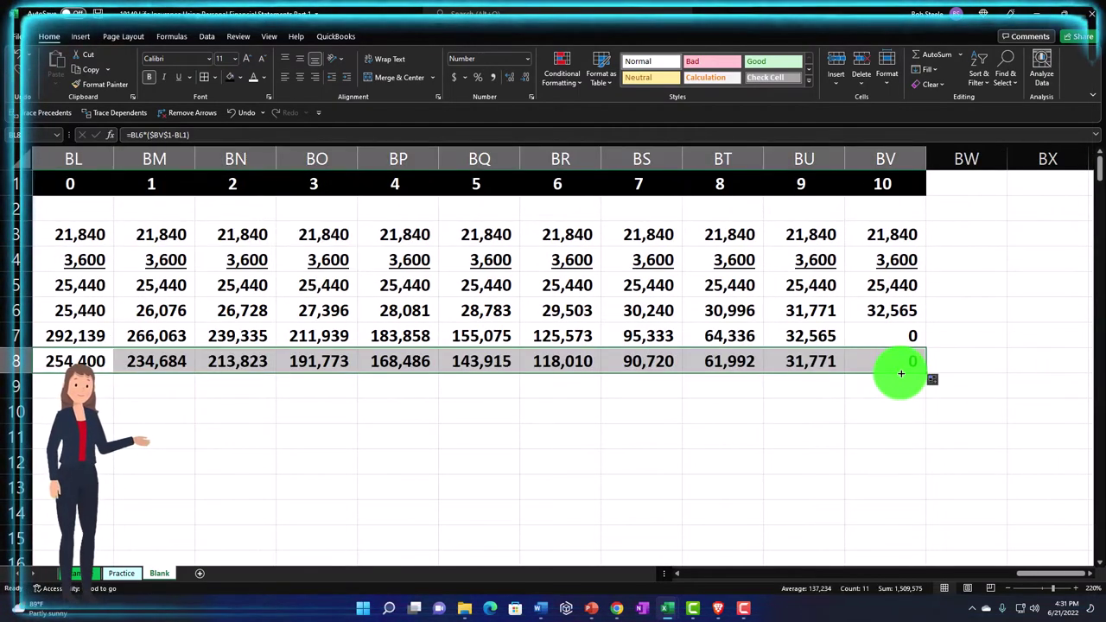
pyautogui.doubleClick(573, 358)
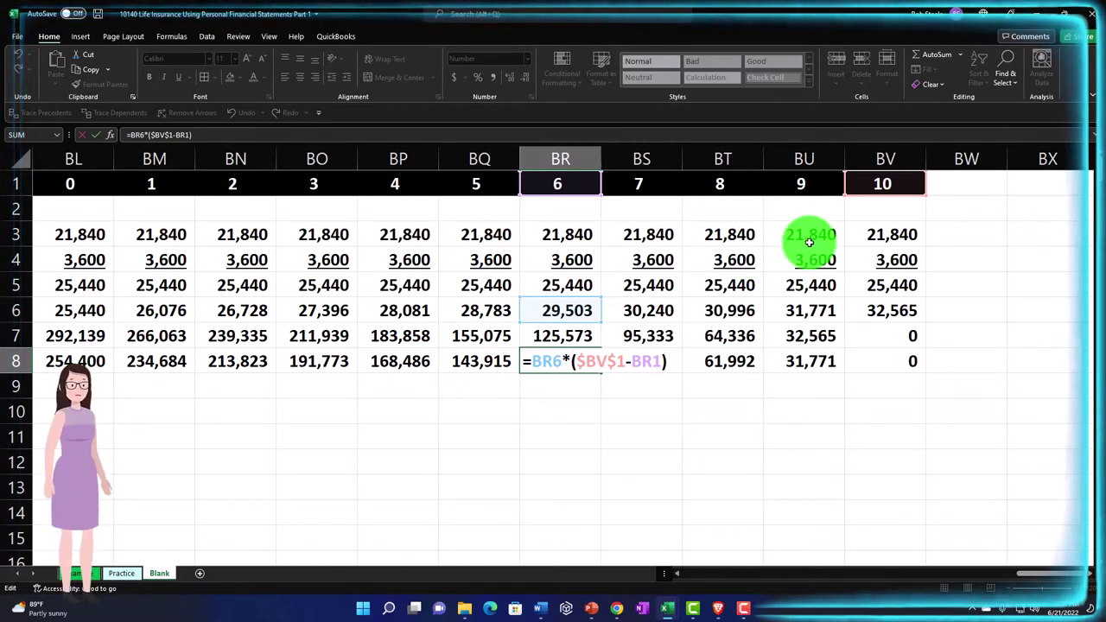
pyautogui.press('Return')
# Step: Label BK10 "Insurance needed for cash flow", leaving a blank row below the lump based on year of death
pyautogui.press('Left')
pyautogui.press('Left')
pyautogui.press('Left')
pyautogui.press('Left')
pyautogui.press('Left')
pyautogui.press('Left')
pyautogui.press('Left')
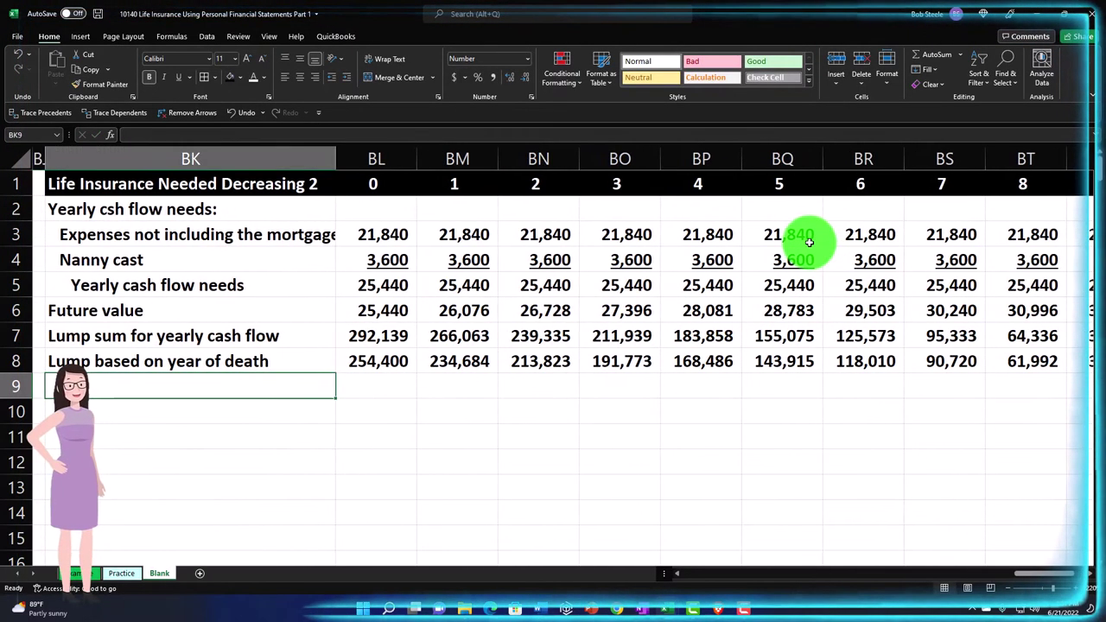
pyautogui.press('Down')
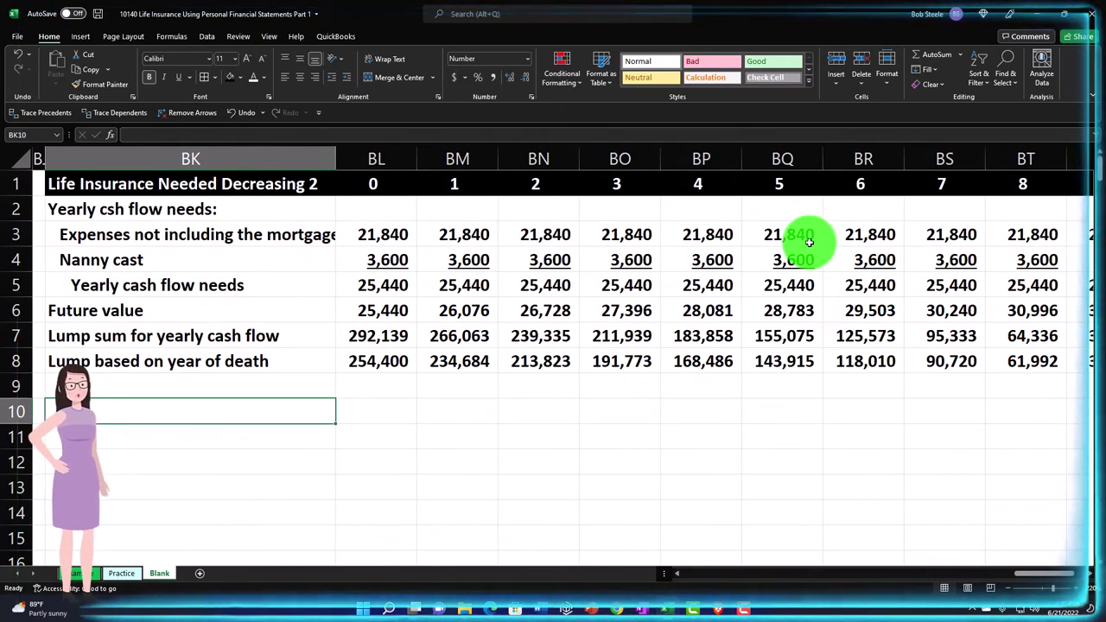
pyautogui.write('Insuran')
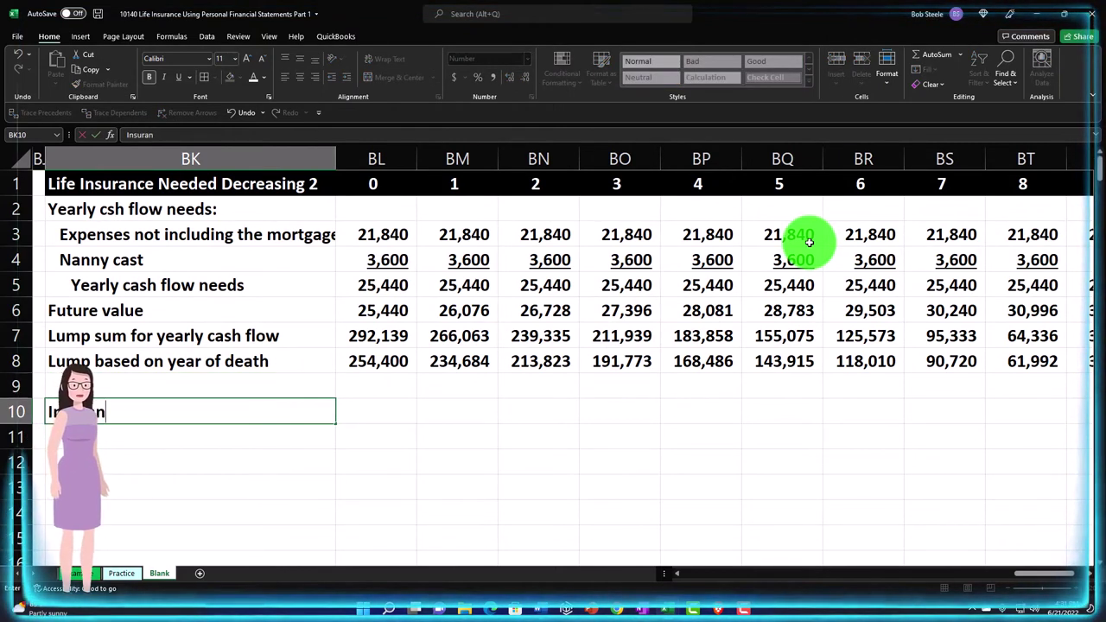
pyautogui.write('ce nee')
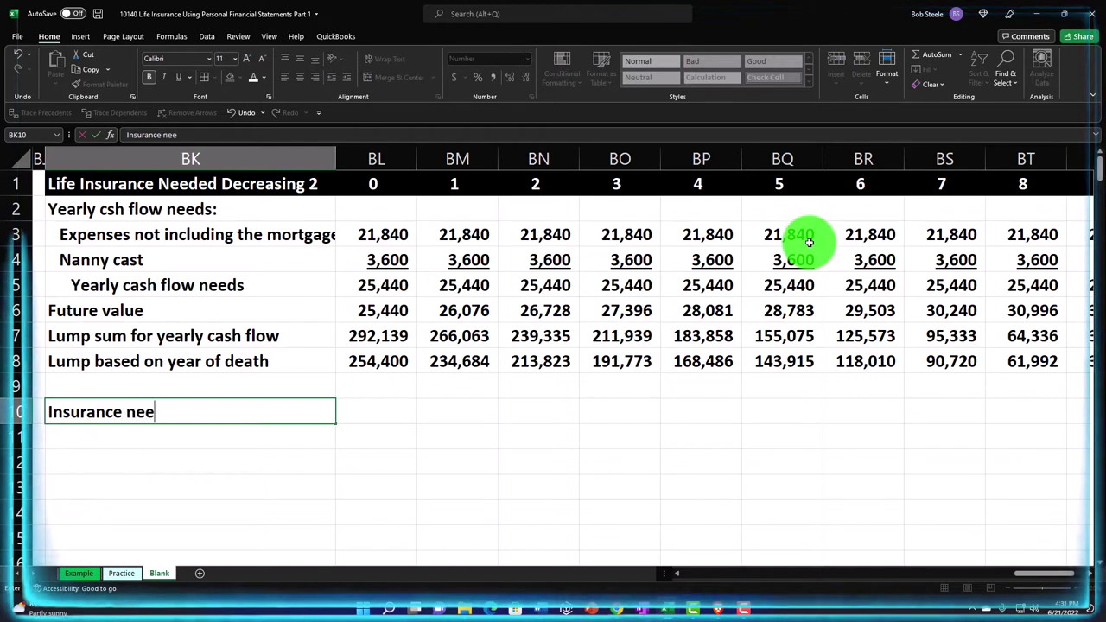
pyautogui.write('ded for cash ')
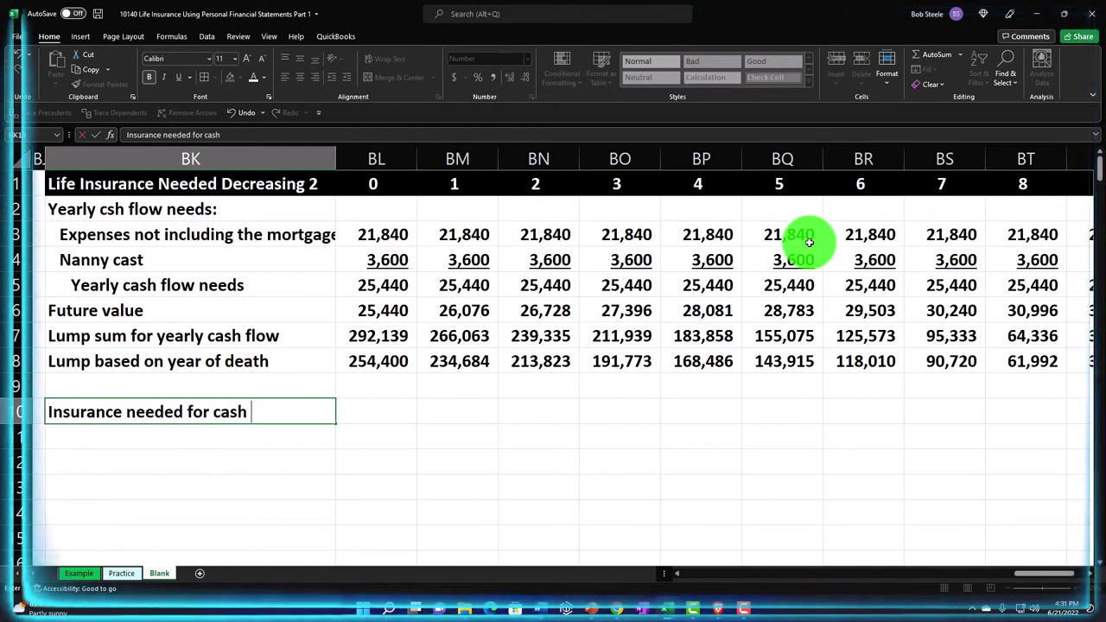
pyautogui.write('flow')
pyautogui.press('Return')
# Step: Examine the inflation, rate of return and real rate assumptions in BI2:BI4 against the year 0 future value in BL6
pyautogui.press('Up')
pyautogui.press('Right')
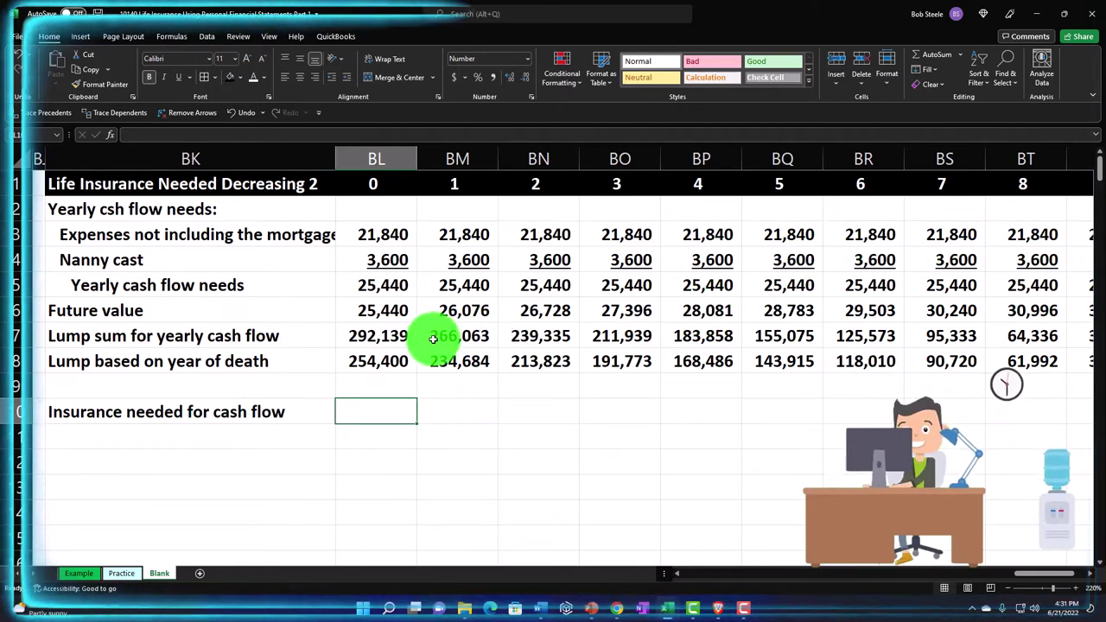
pyautogui.press('Left')
pyautogui.press('Left')
pyautogui.press('Left')
pyautogui.press('Left')
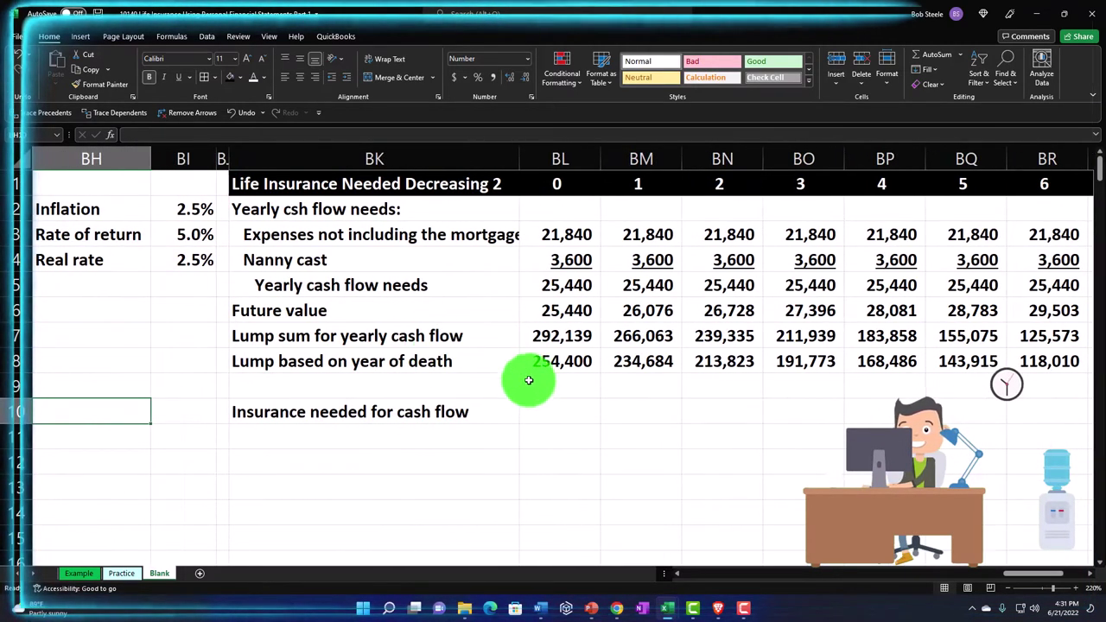
pyautogui.click(549, 316)
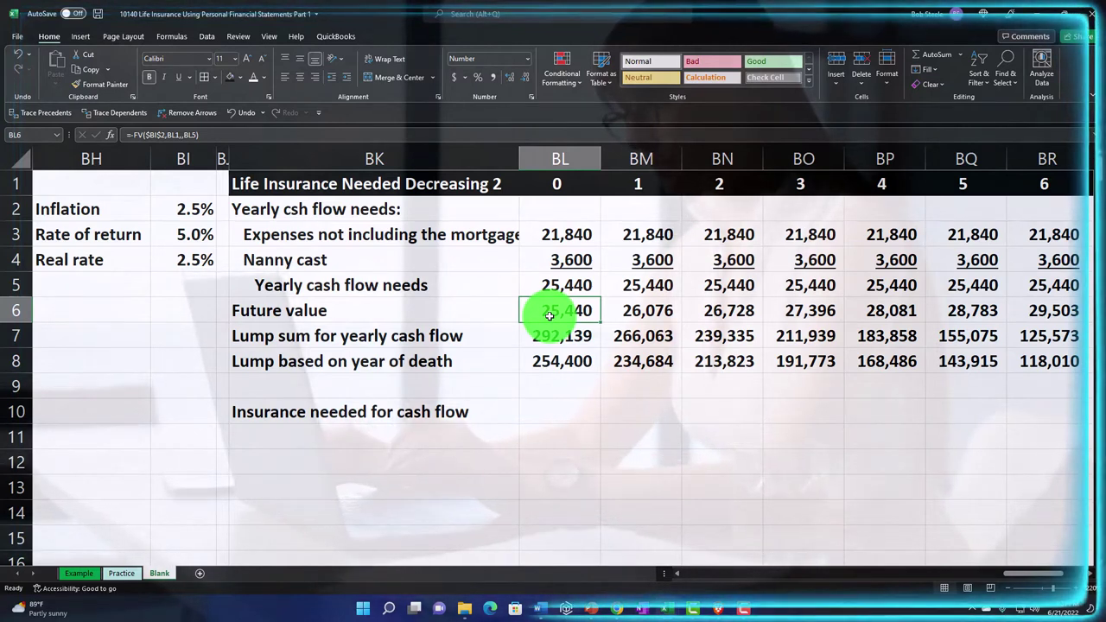
pyautogui.click(189, 236)
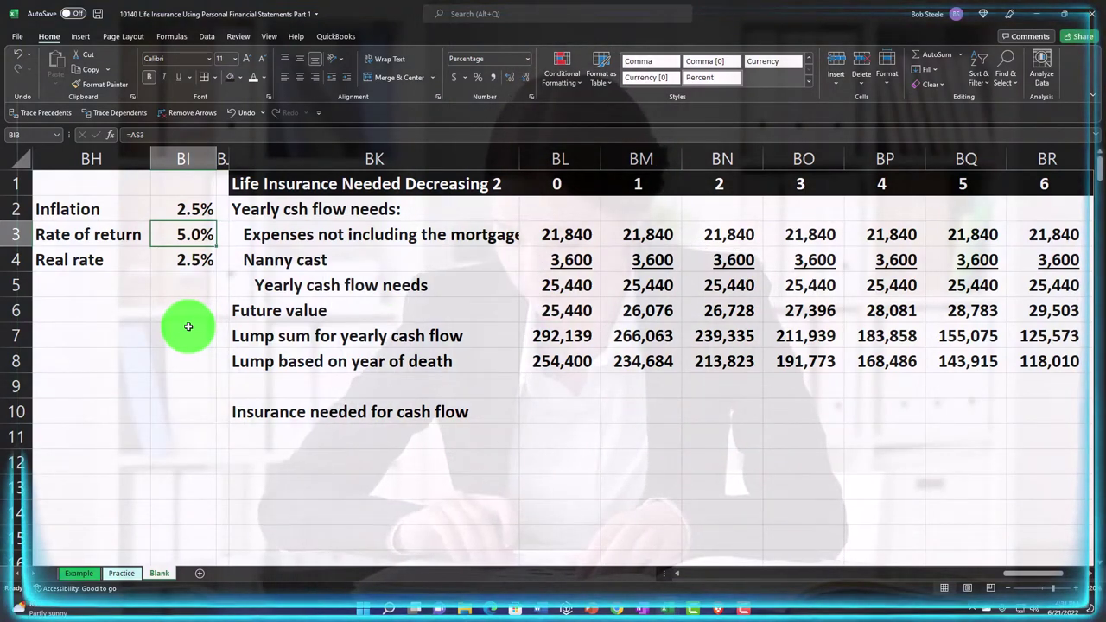
pyautogui.press('Up')
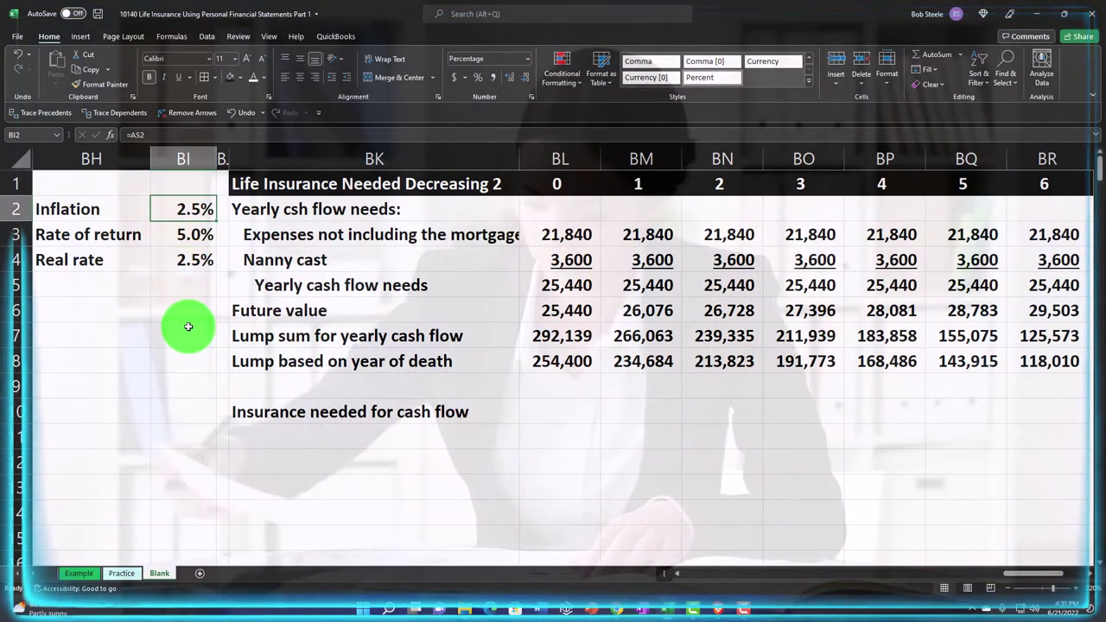
pyautogui.press('Down')
pyautogui.press('Down')
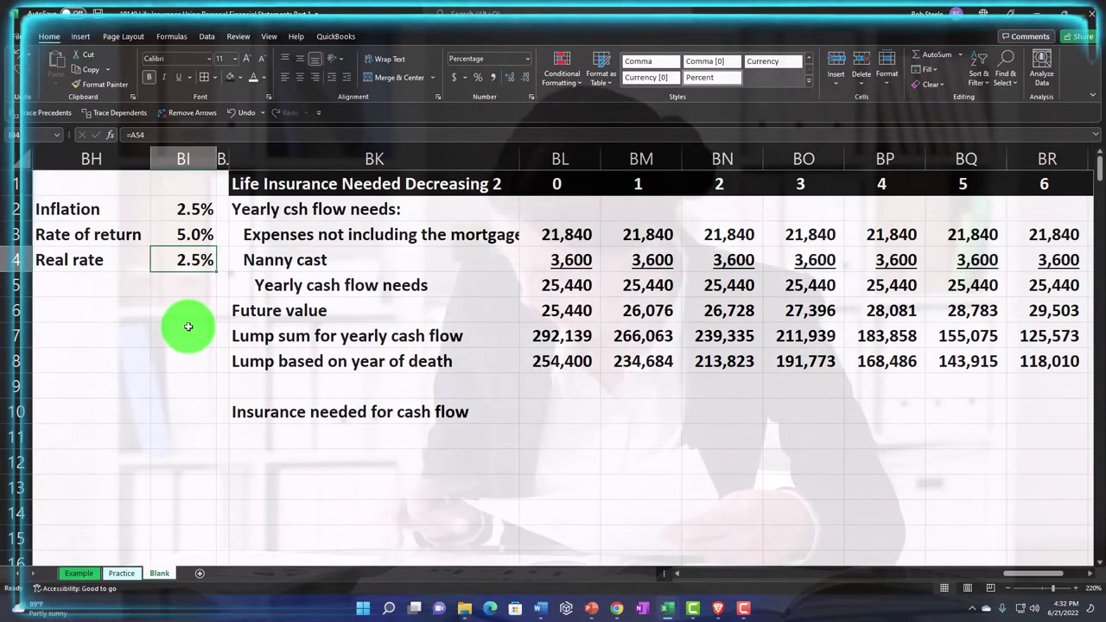
pyautogui.click(532, 313)
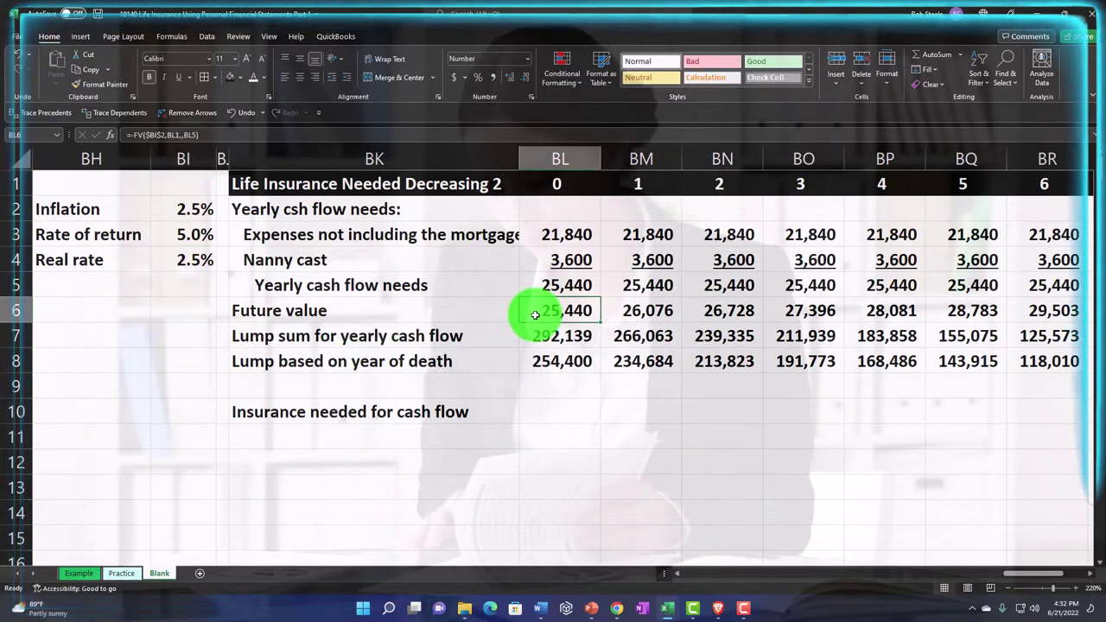
# Step: Start a negative PV formula in BL10 with the real rate in BI4 as the absolute rate argument, $BI$4
pyautogui.click(548, 416)
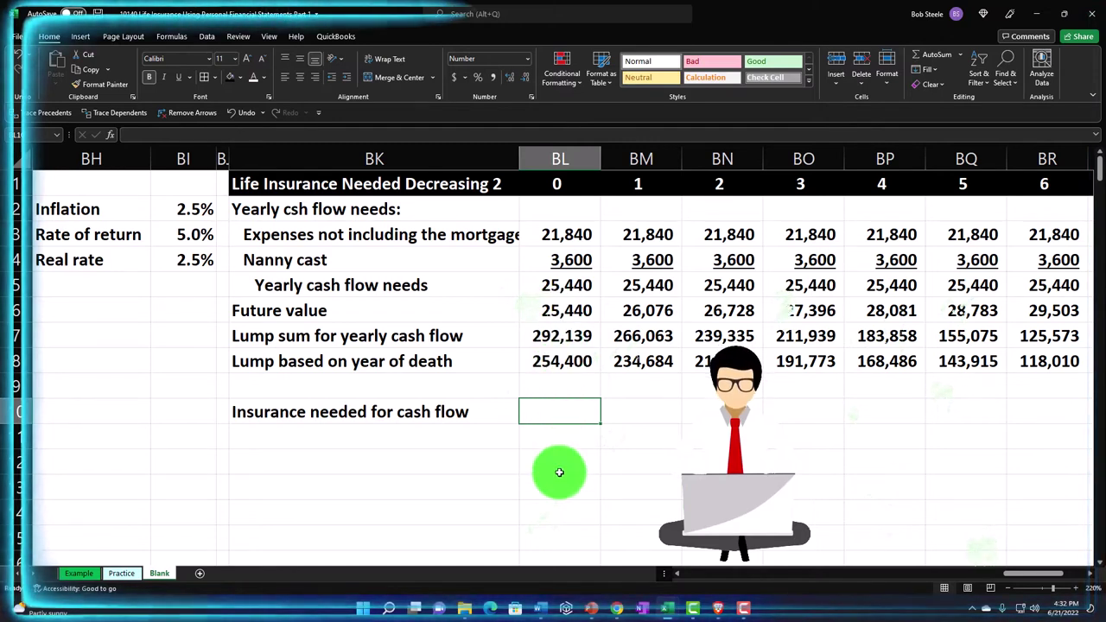
pyautogui.write('-p')
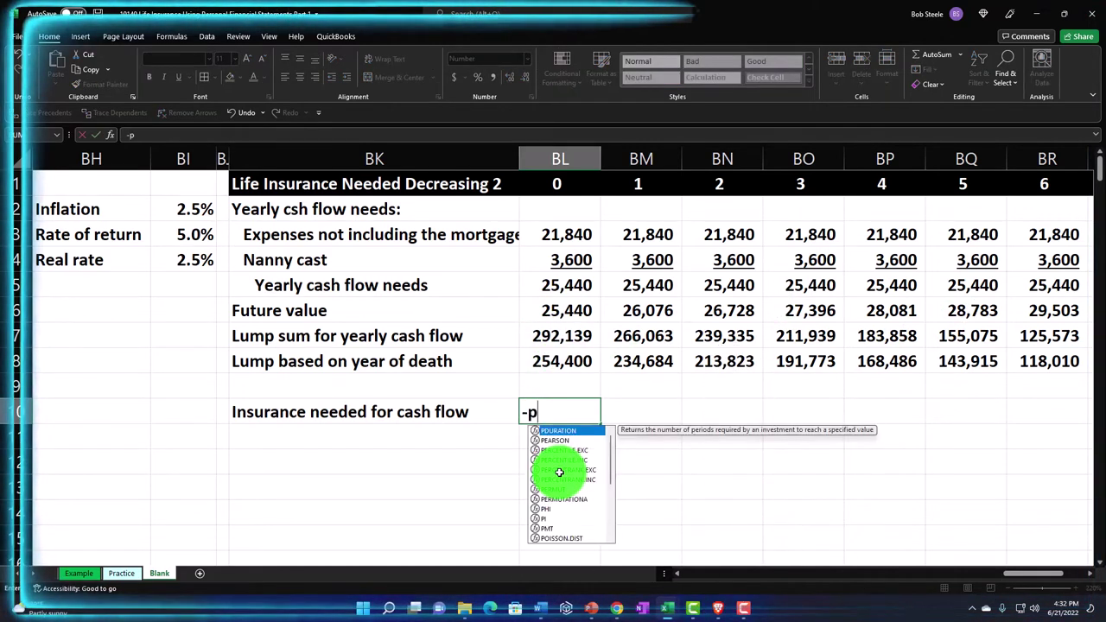
pyautogui.write('v(')
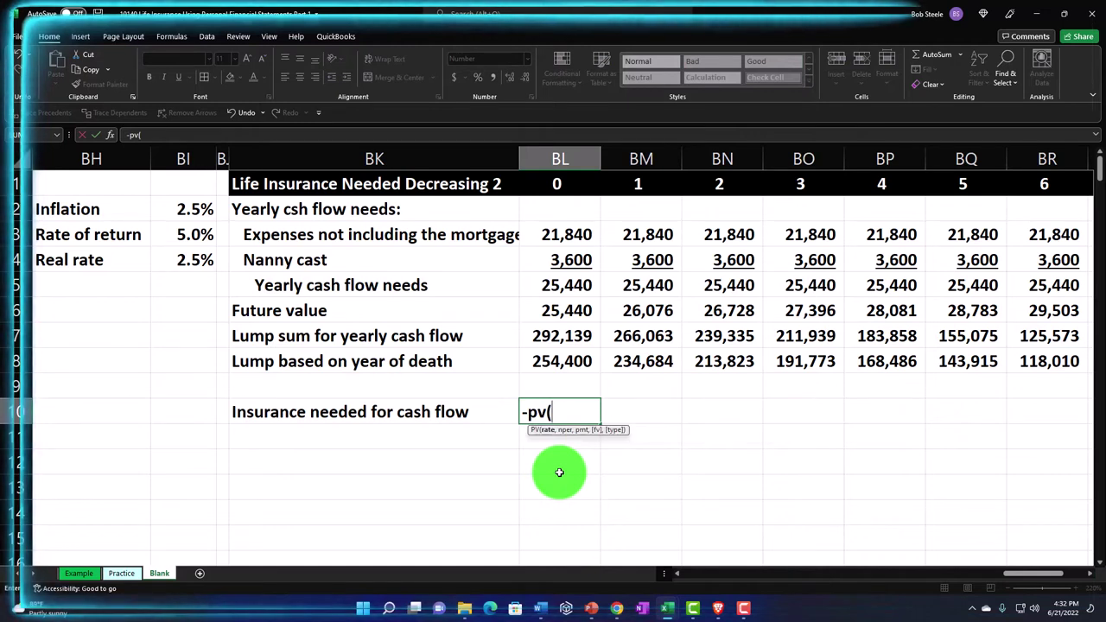
pyautogui.press('Left')
pyautogui.press('Left')
pyautogui.press('Left')
pyautogui.press('Left')
pyautogui.press('Up')
pyautogui.press('Up')
pyautogui.press('Up')
pyautogui.press('Up')
pyautogui.press('Up')
pyautogui.press('Up')
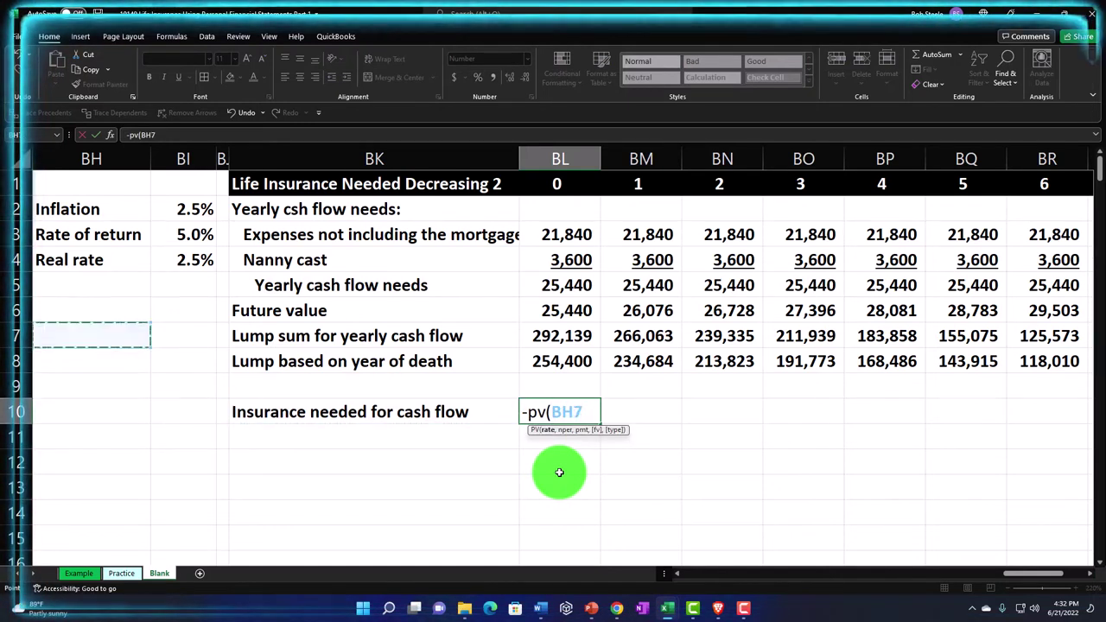
pyautogui.press('Right')
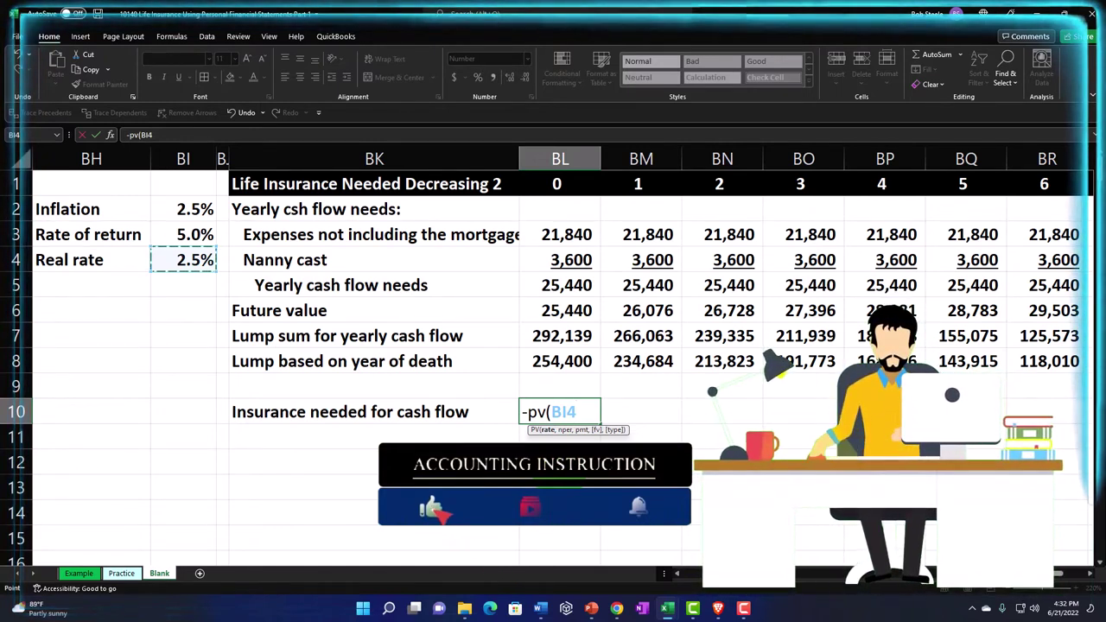
pyautogui.press('F4')
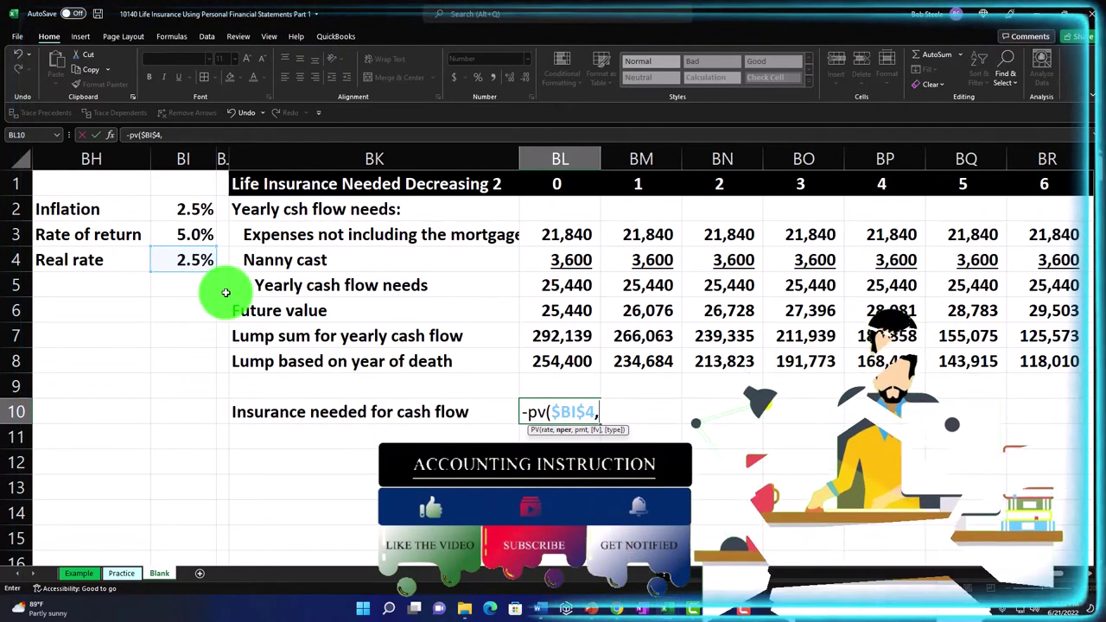
pyautogui.write(',')
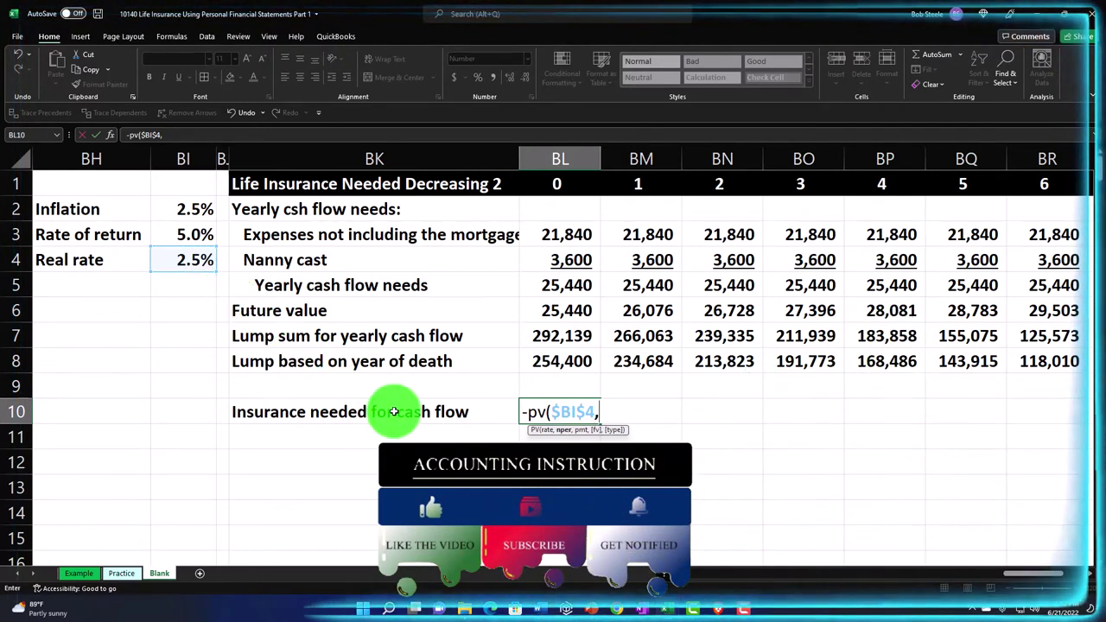
# Step: Set the number-of-periods argument of the BL10 PV formula to year 10 minus the current year, $BV$1-BL1
pyautogui.click(948, 202)
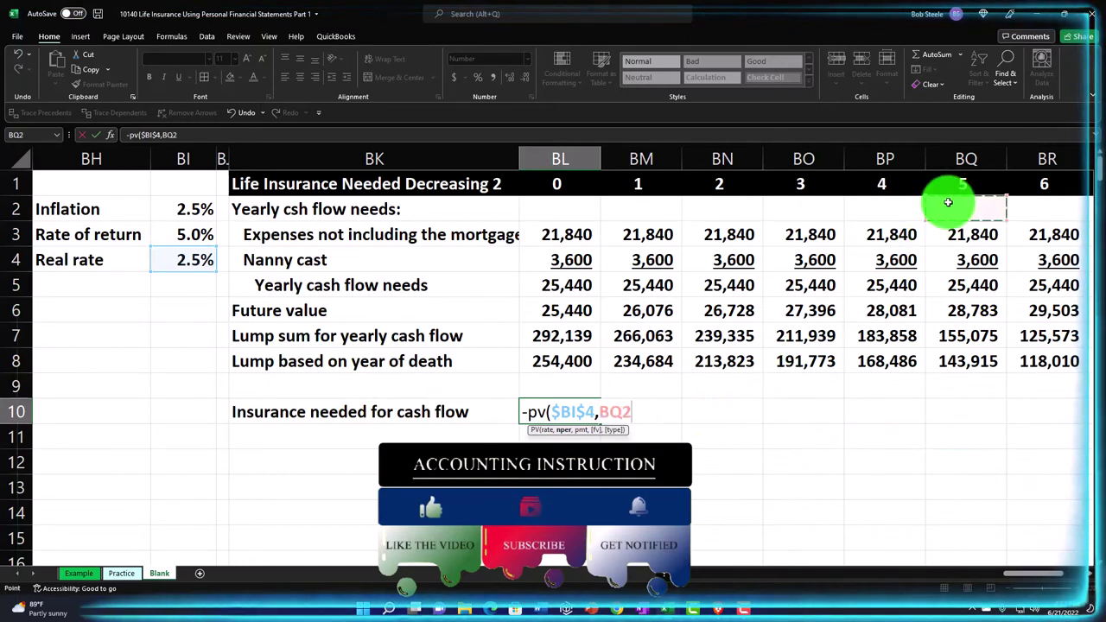
pyautogui.press('Right')
pyautogui.press('Right')
pyautogui.press('Right')
pyautogui.press('Right')
pyautogui.press('Right')
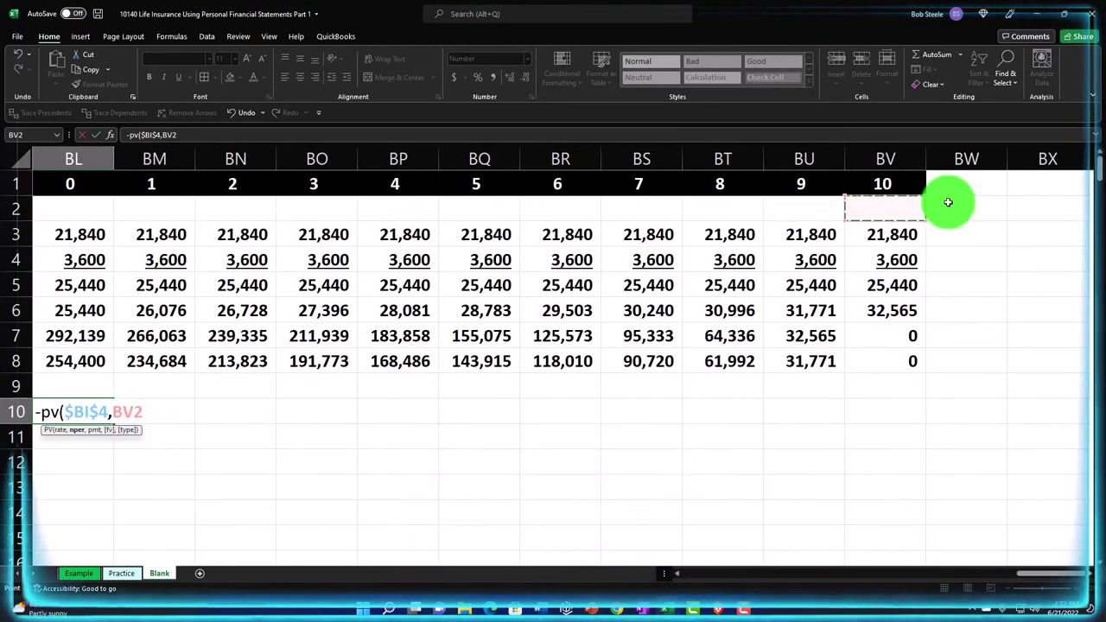
pyautogui.press('Up')
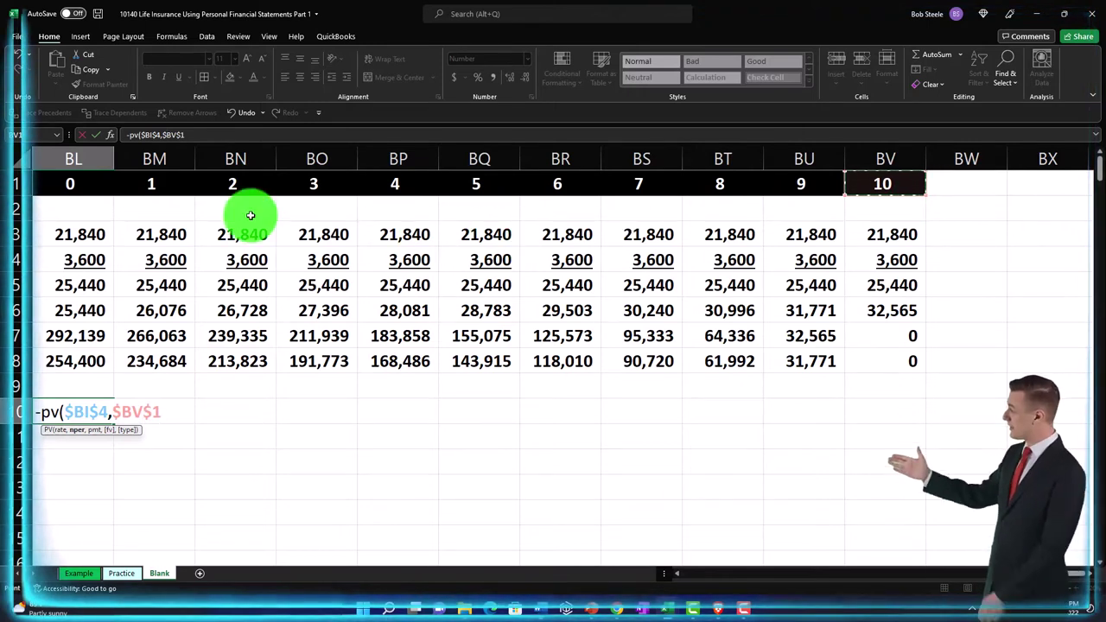
pyautogui.write('-BK2')
pyautogui.press('Left')
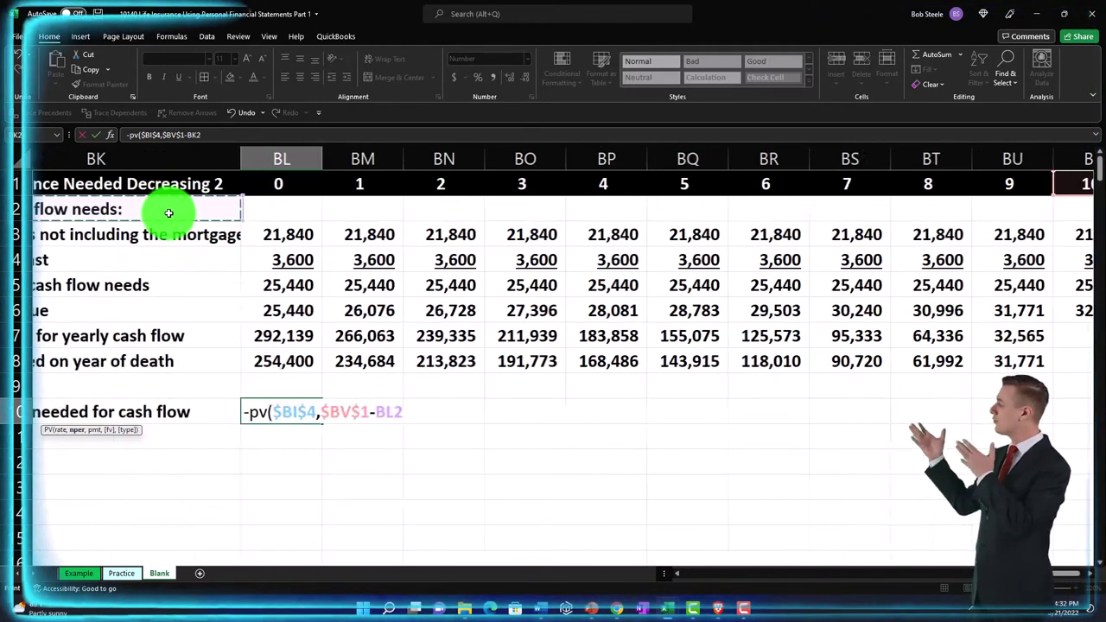
pyautogui.press('Up')
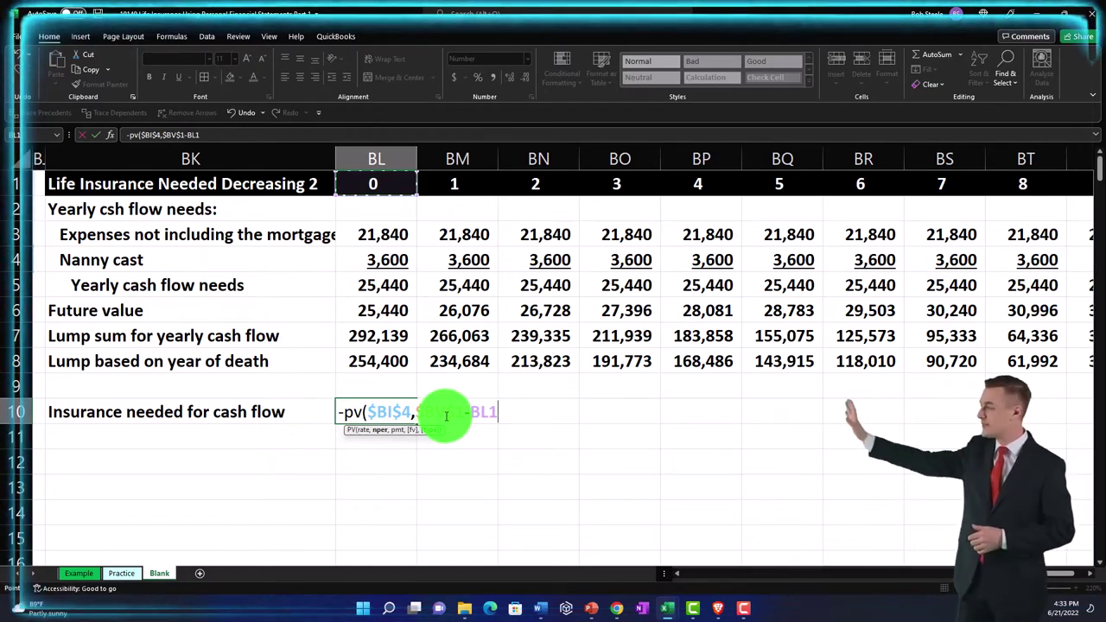
# Step: Complete the BL10 PV formula with the future value in BL6 as payment and copy it across row 10 to BV10
pyautogui.write(',')
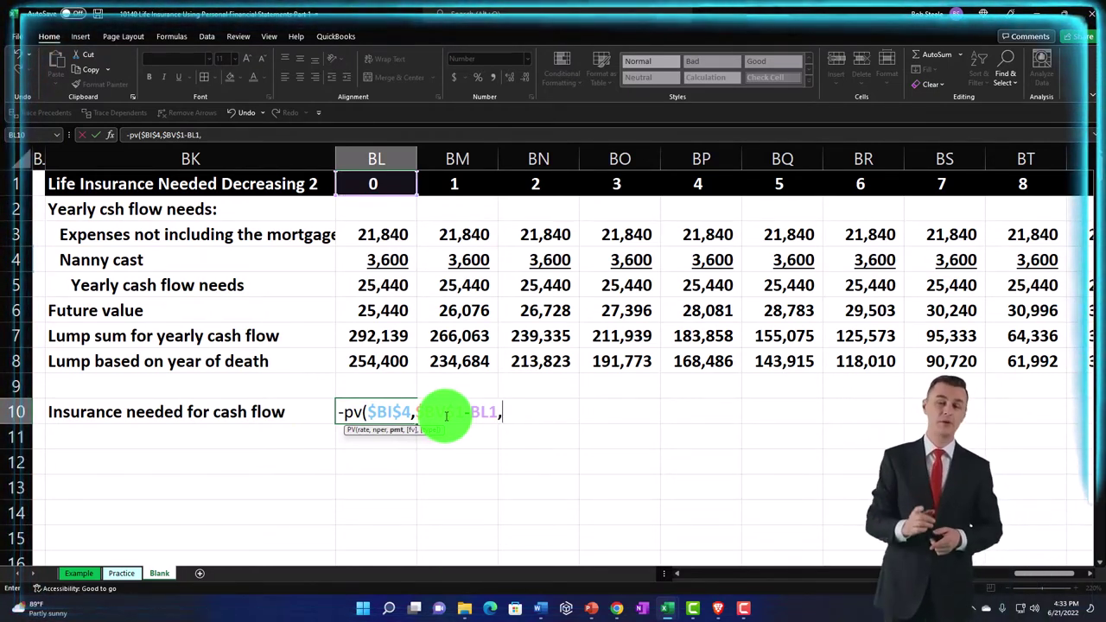
pyautogui.click(369, 314)
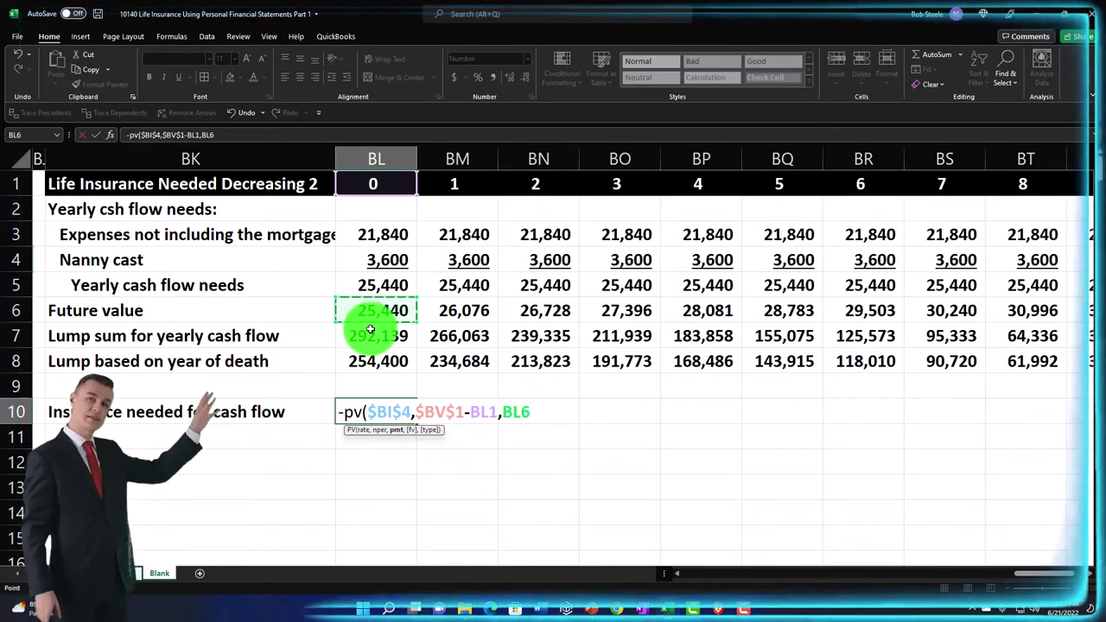
pyautogui.press('Return')
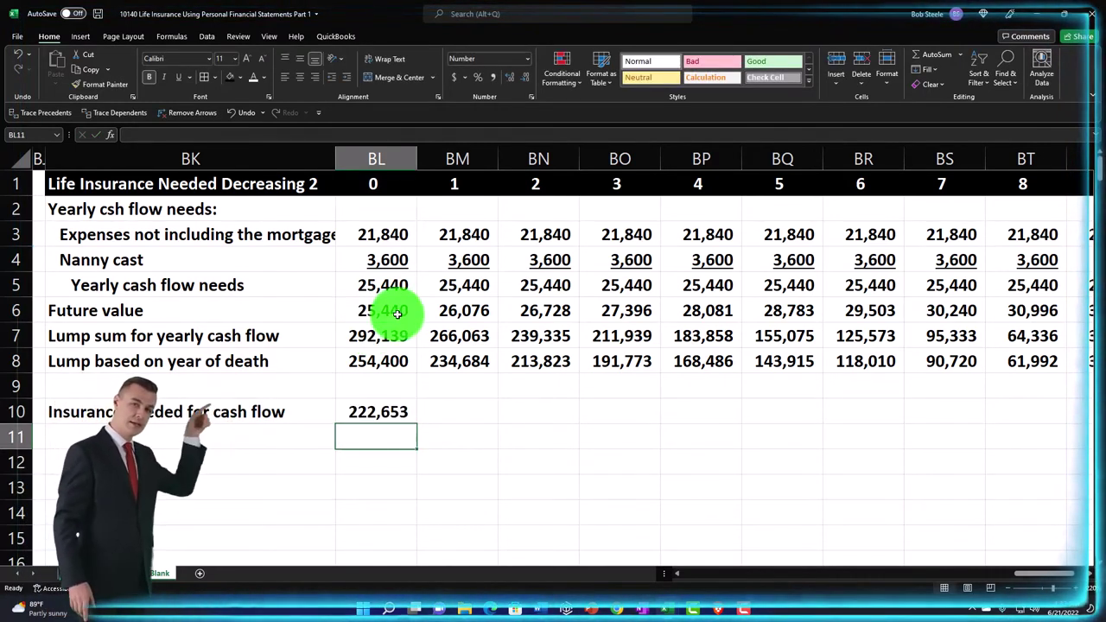
pyautogui.click(404, 413)
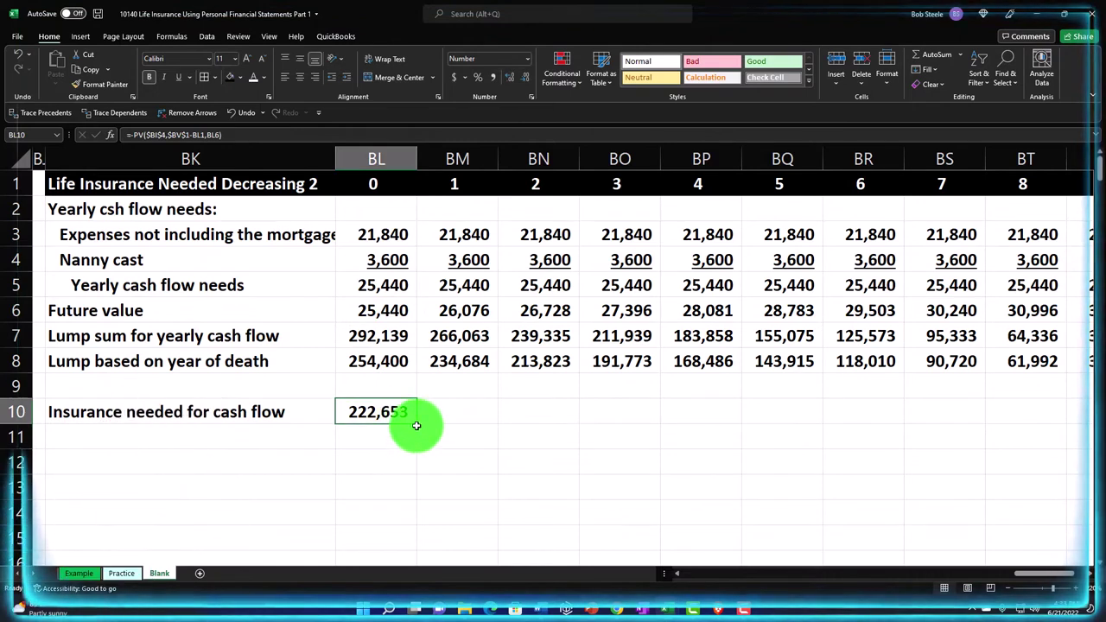
pyautogui.moveTo(416, 425); pyautogui.dragTo(930, 431)
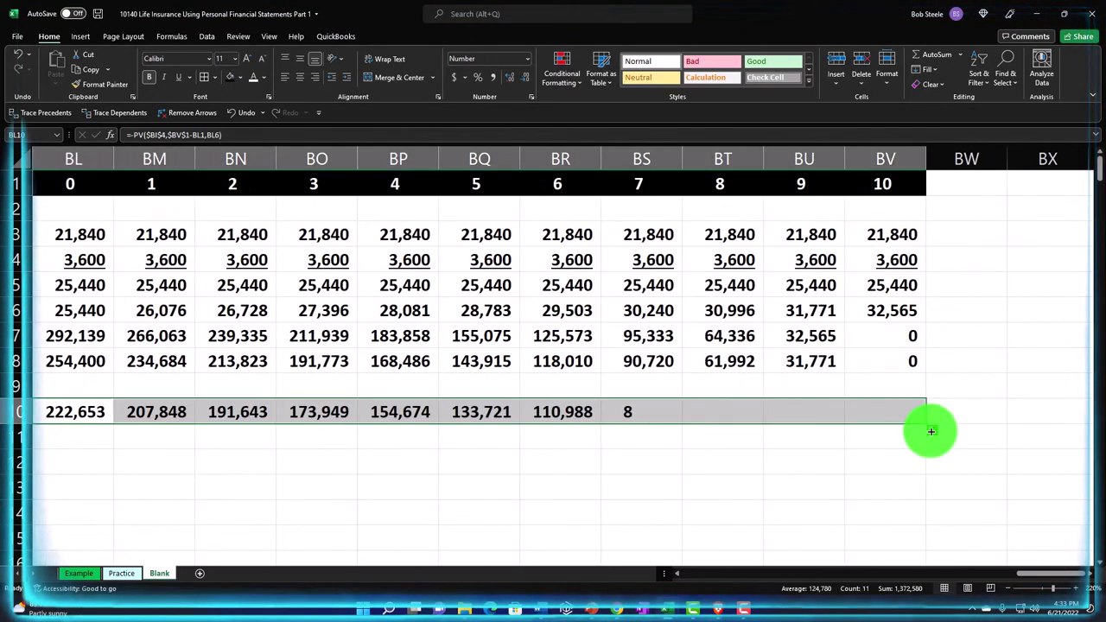
# Step: Check the cell references of the year 5 insurance formula in BQ10
pyautogui.click(799, 411)
pyautogui.press('Left')
pyautogui.press('Left')
pyautogui.press('Left')
pyautogui.press('Left')
pyautogui.press('Left')
pyautogui.press('Left')
pyautogui.press('Left')
pyautogui.press('Left')
pyautogui.press('Left')
pyautogui.press('Left')
pyautogui.press('Left')
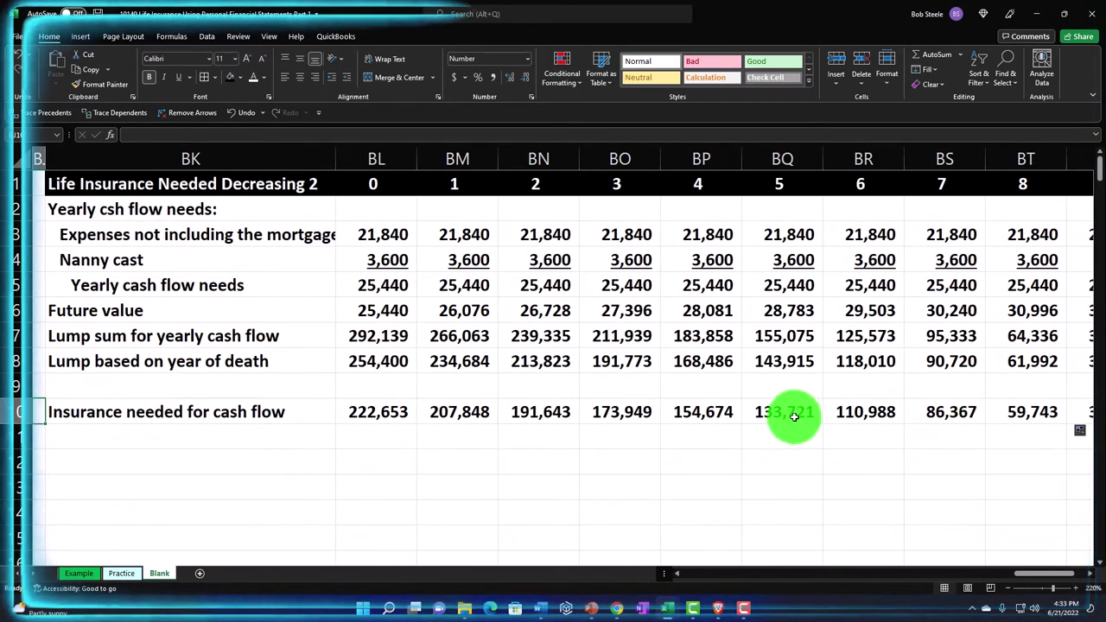
pyautogui.doubleClick(790, 412)
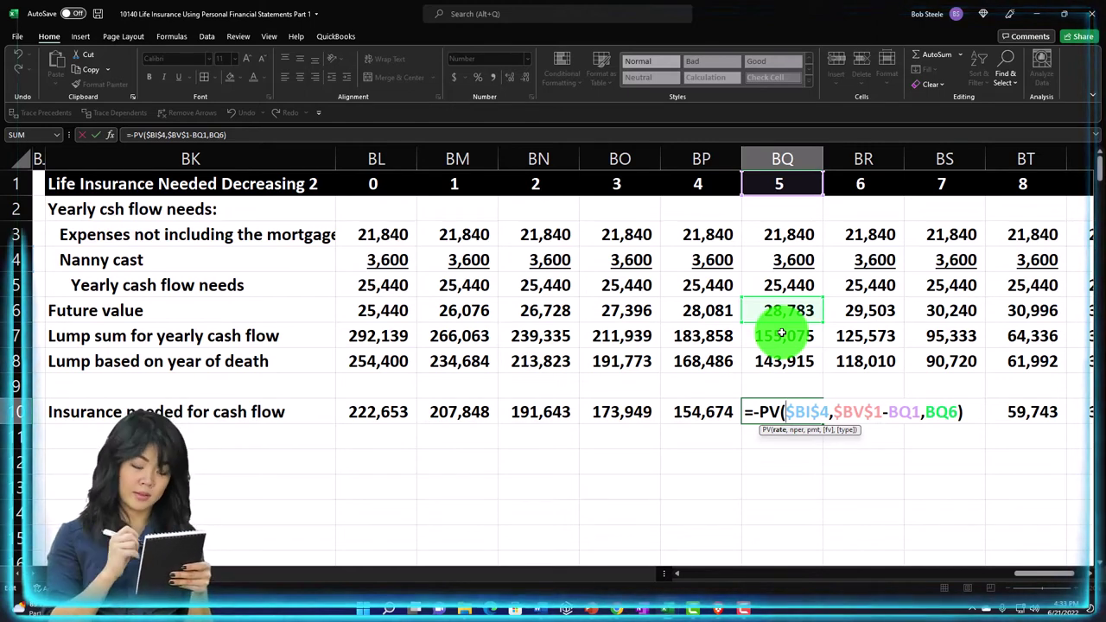
pyautogui.press('Escape')
pyautogui.press('Up')
pyautogui.press('Up')
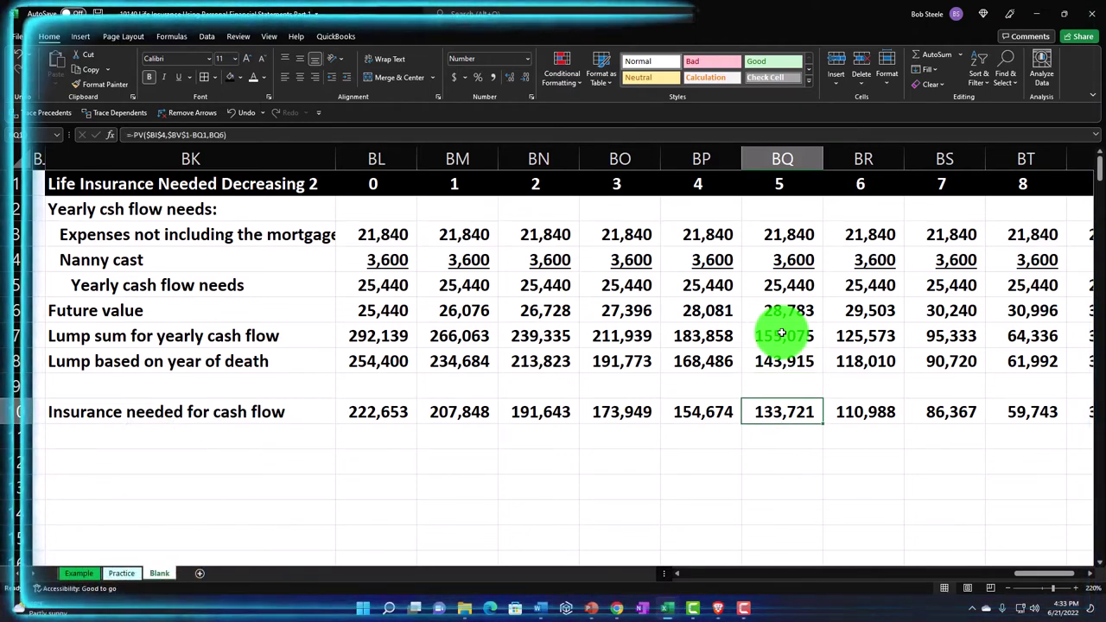
# Step: Label BK12 "Mortgage liability", leaving a blank row below the insurance needed for cash flow
pyautogui.press('Down')
pyautogui.press('Down')
pyautogui.press('Left')
pyautogui.press('Left')
pyautogui.press('Left')
pyautogui.press('Left')
pyautogui.press('Left')
pyautogui.press('Left')
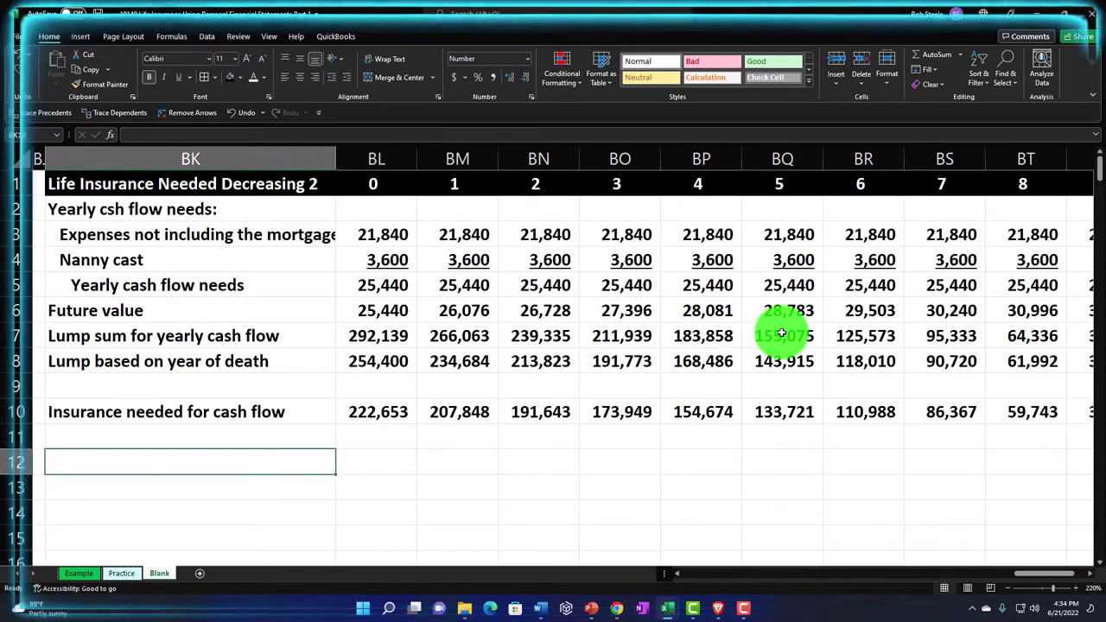
pyautogui.write('Mort')
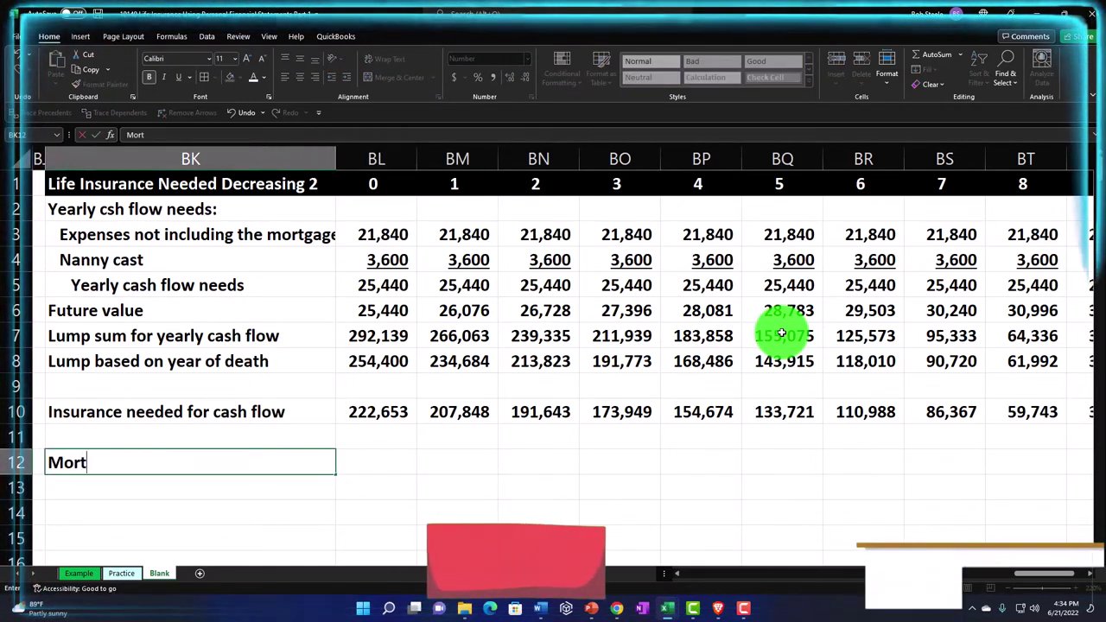
pyautogui.write('gage liability')
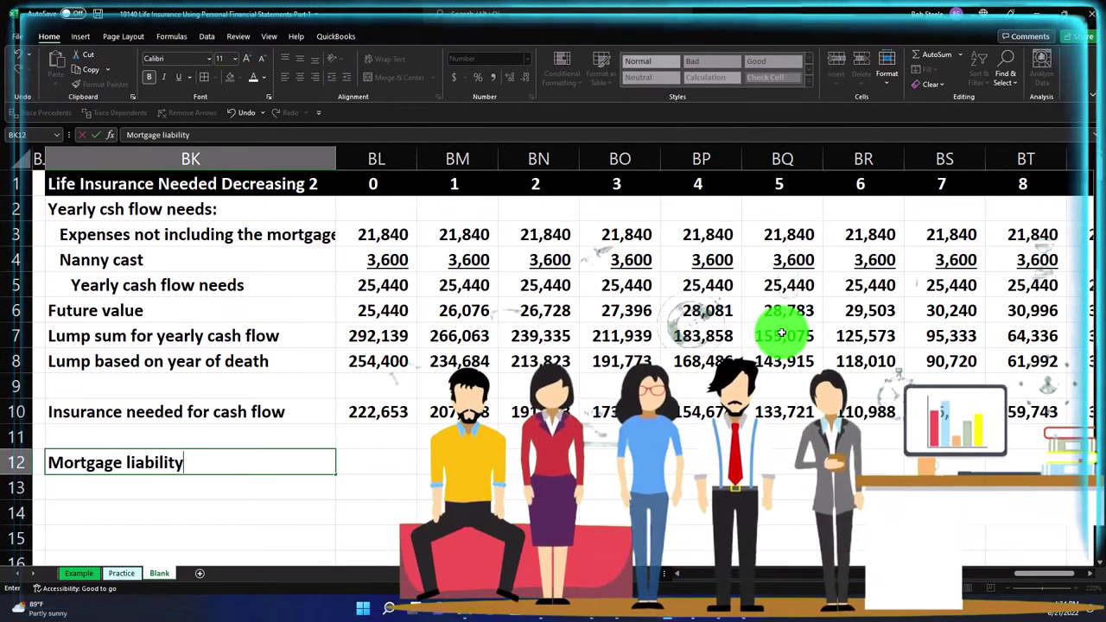
# Step: Link the year 0 mortgage liability in BL12 to the year 0 loan balance in AP3 of the yearly amortization table
pyautogui.press('Right')
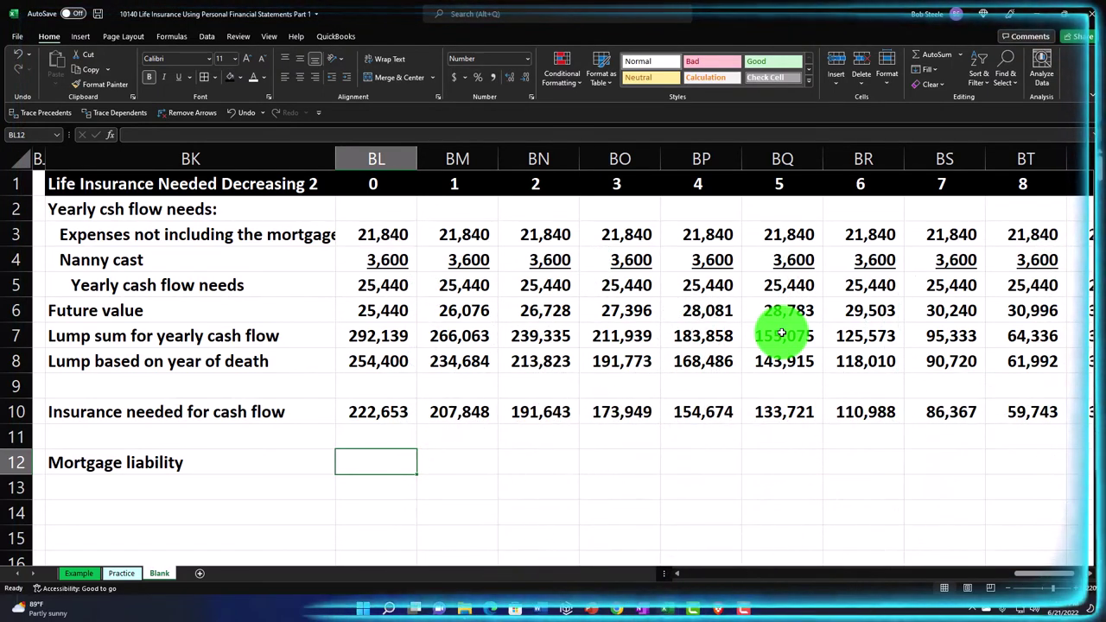
pyautogui.write('=')
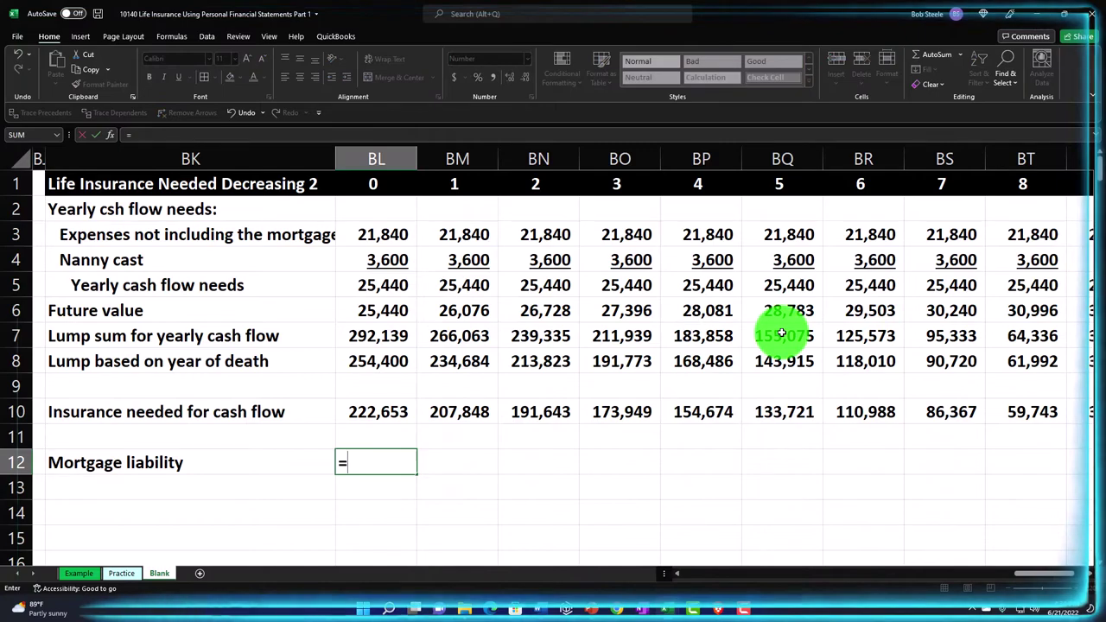
pyautogui.press('Left')
pyautogui.press('Left')
pyautogui.press('Left')
pyautogui.press('Left')
pyautogui.press('Left')
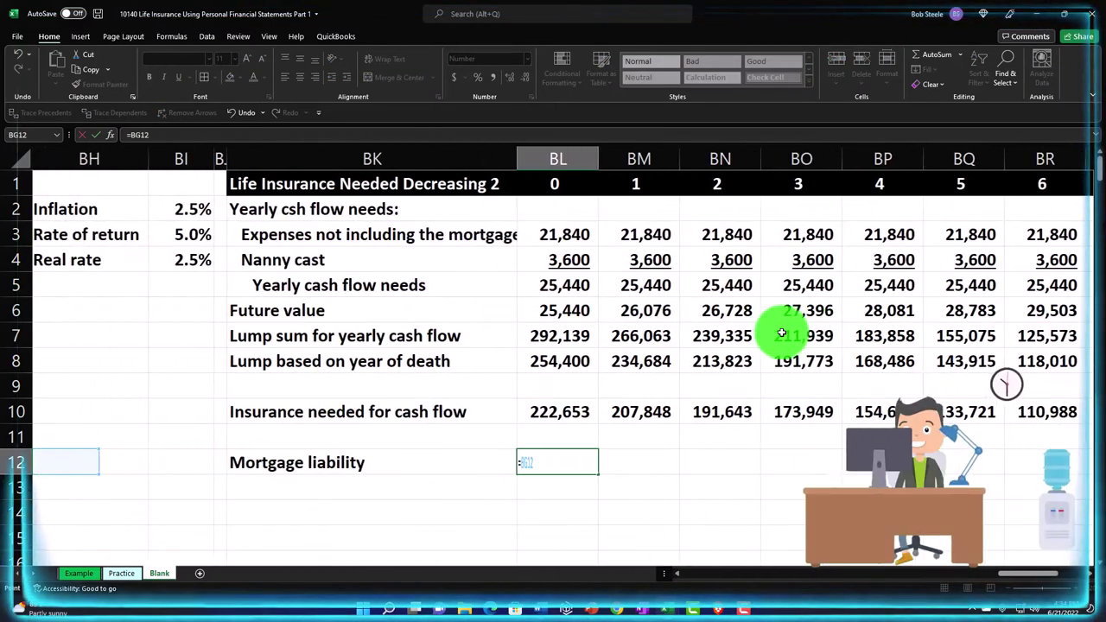
pyautogui.press('Left')
pyautogui.press('Left')
pyautogui.press('Left')
pyautogui.press('Left')
pyautogui.press('Left')
pyautogui.press('Left')
pyautogui.press('Left')
pyautogui.press('Left')
pyautogui.press('Left')
pyautogui.press('Left')
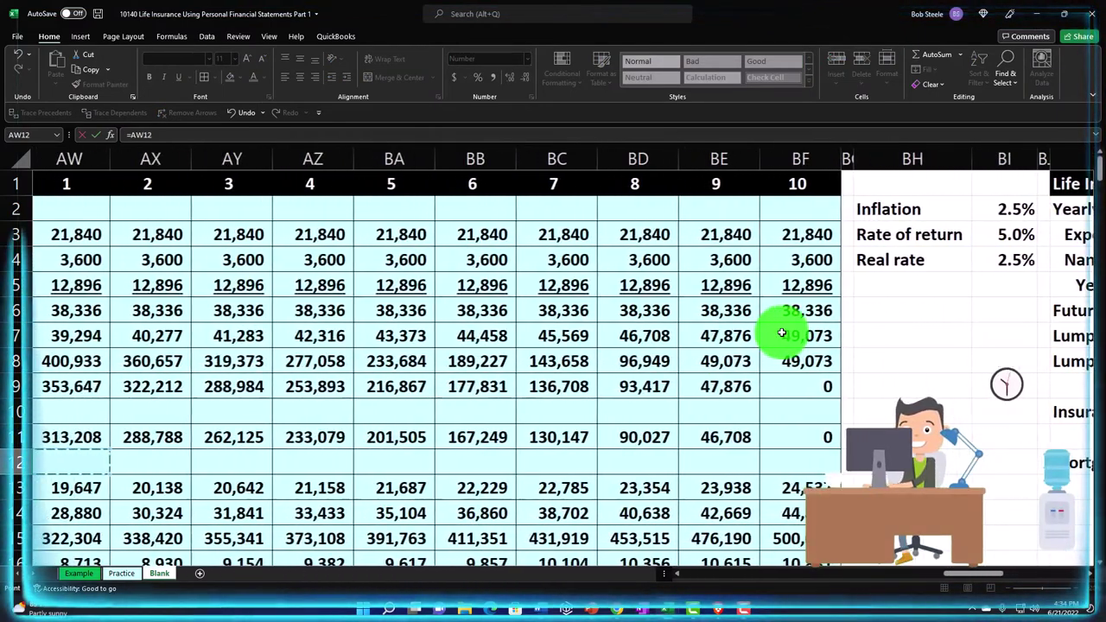
pyautogui.press('Left')
pyautogui.press('Left')
pyautogui.press('Left')
pyautogui.press('Left')
pyautogui.press('Left')
pyautogui.press('Left')
pyautogui.press('Left')
pyautogui.press('Left')
pyautogui.press('Left')
pyautogui.press('Left')
pyautogui.press('Left')
pyautogui.press('Left')
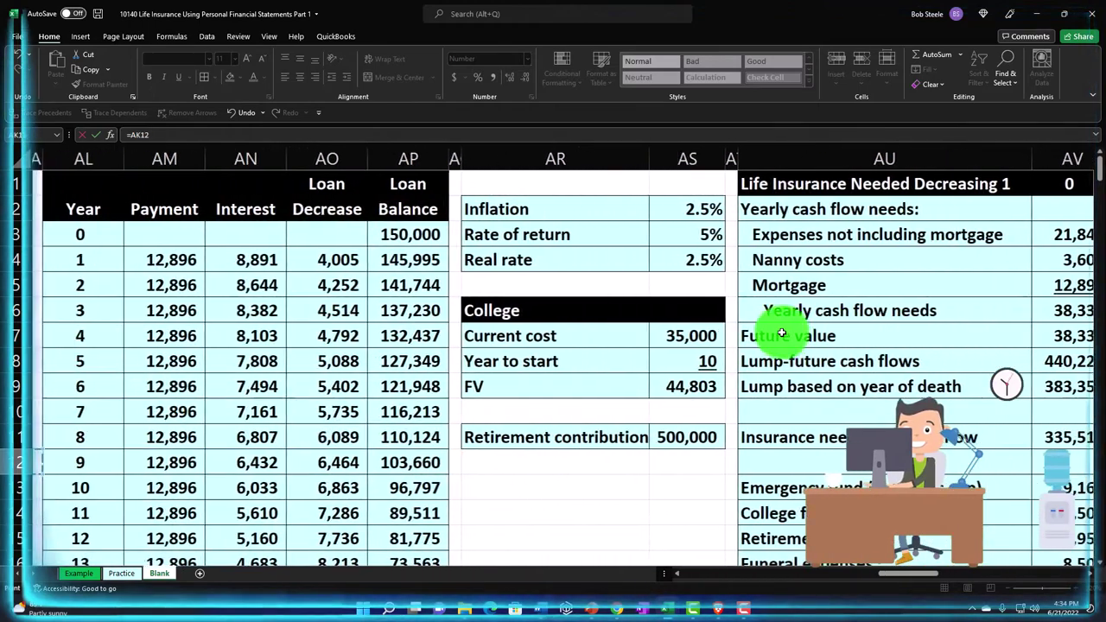
pyautogui.press('Left')
pyautogui.press('Left')
pyautogui.press('Left')
pyautogui.press('Left')
pyautogui.press('Left')
pyautogui.press('Left')
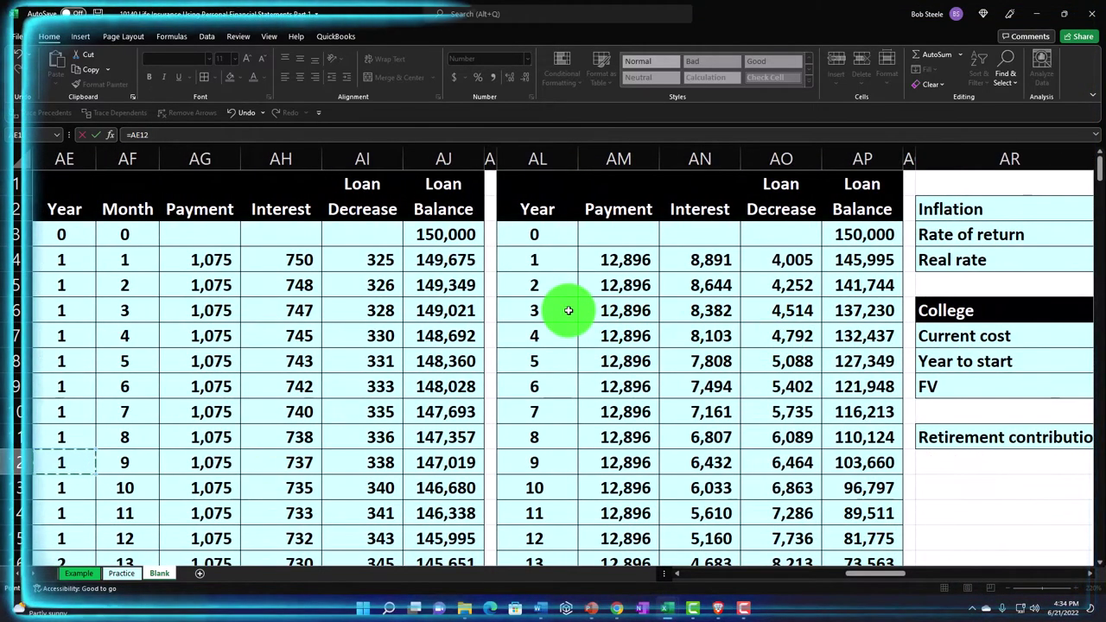
pyautogui.click(844, 237)
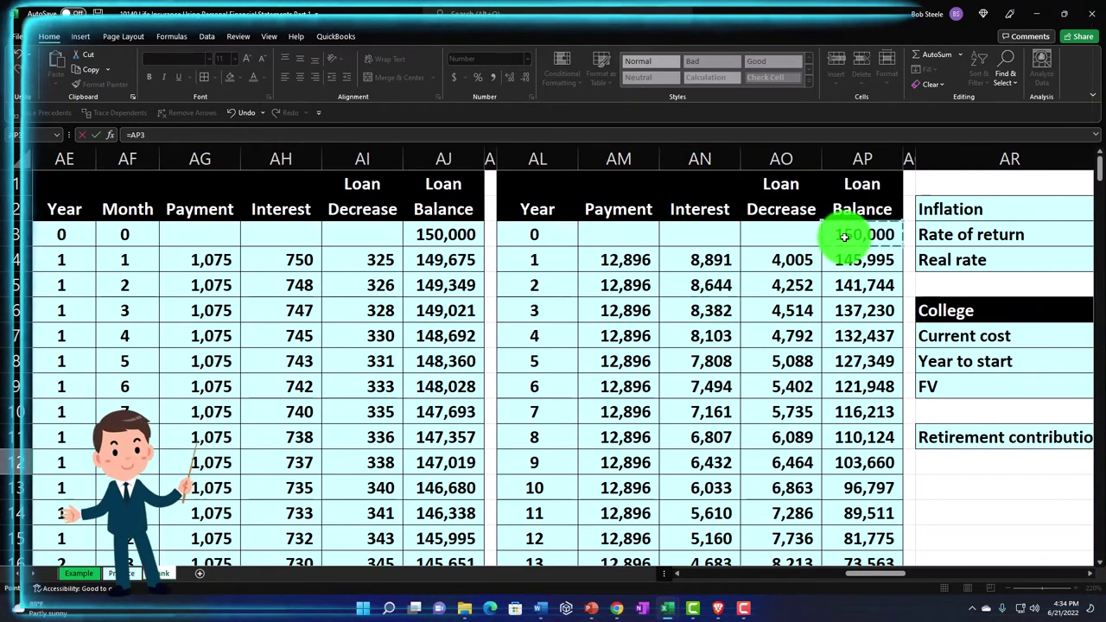
pyautogui.press('Return')
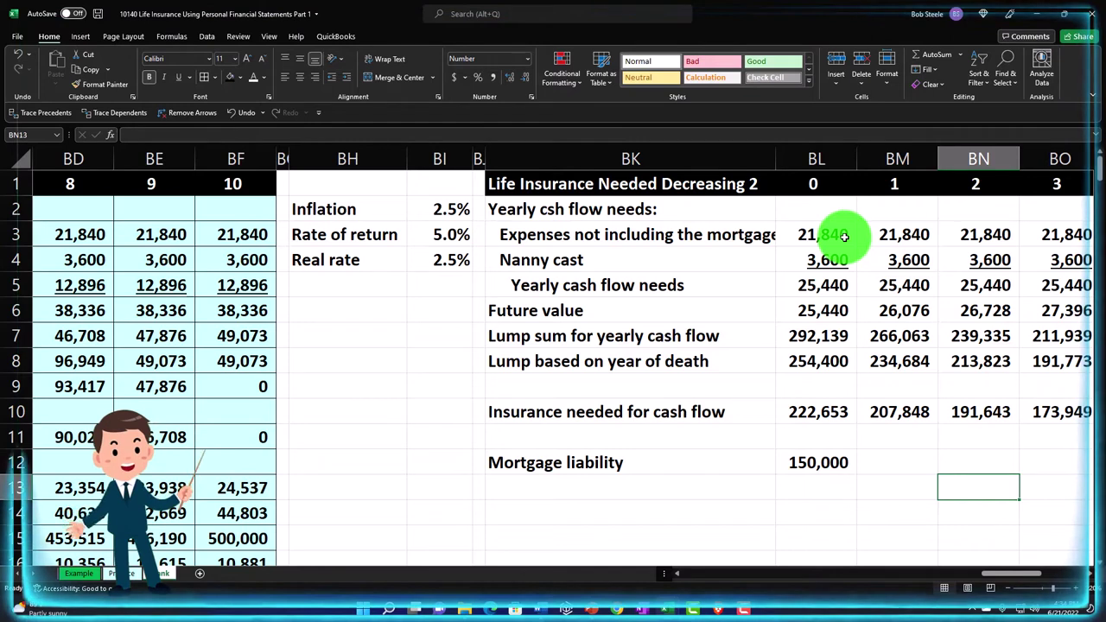
# Step: Link the year 1 mortgage liability in BM12 to the year 1 loan balance in AP4
pyautogui.press('Left')
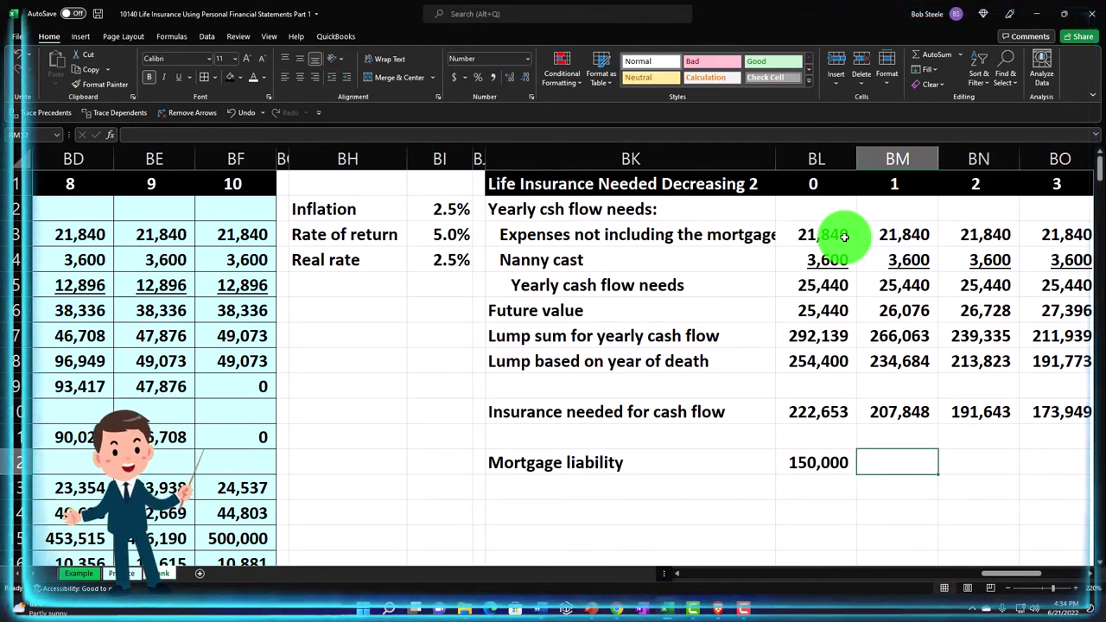
pyautogui.write('=')
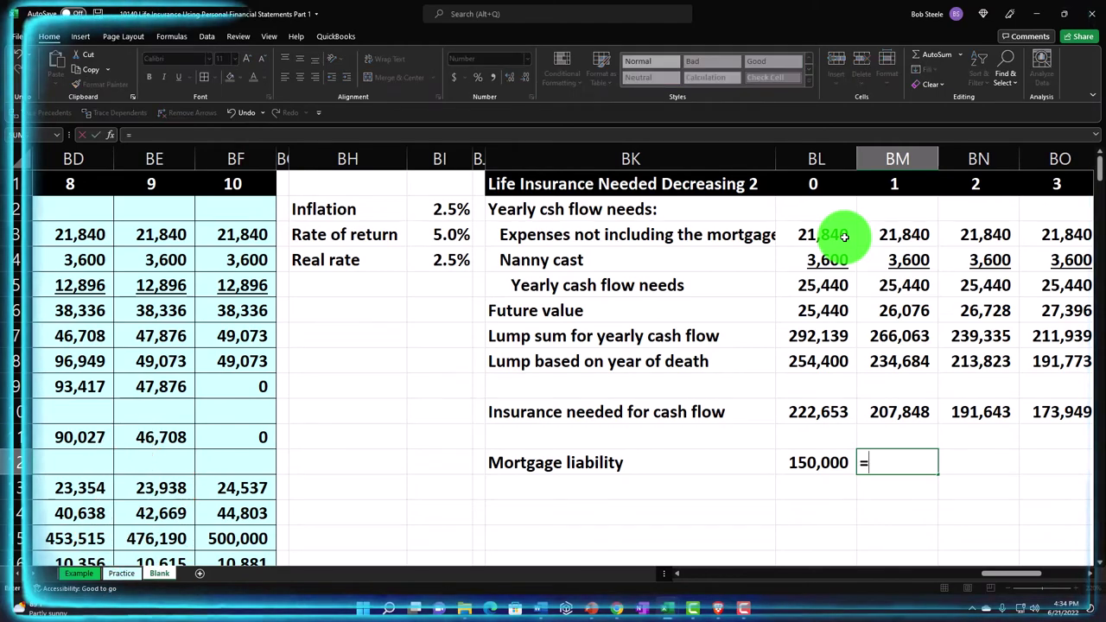
pyautogui.press('Left')
pyautogui.press('Left')
pyautogui.press('Left')
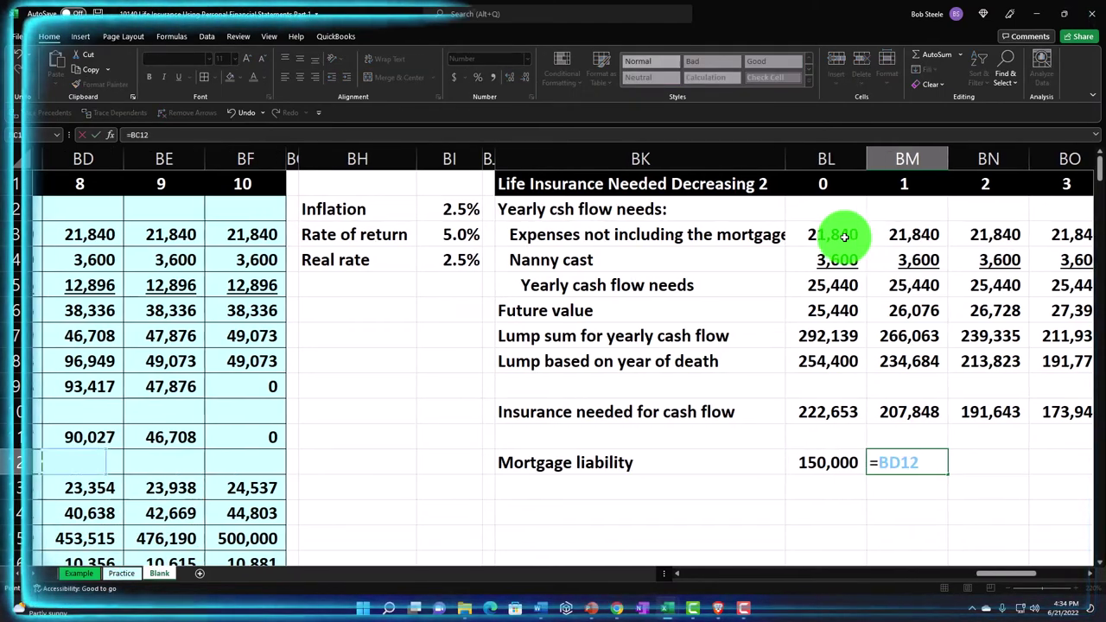
pyautogui.press('Left')
pyautogui.press('Left')
pyautogui.press('Left')
pyautogui.press('Left')
pyautogui.press('Left')
pyautogui.press('Left')
pyautogui.press('Left')
pyautogui.press('Left')
pyautogui.press('Left')
pyautogui.press('Left')
pyautogui.press('Left')
pyautogui.press('Left')
pyautogui.press('Left')
pyautogui.press('Left')
pyautogui.press('Left')
pyautogui.press('Left')
pyautogui.press('Left')
pyautogui.press('Left')
pyautogui.press('Left')
pyautogui.press('Left')
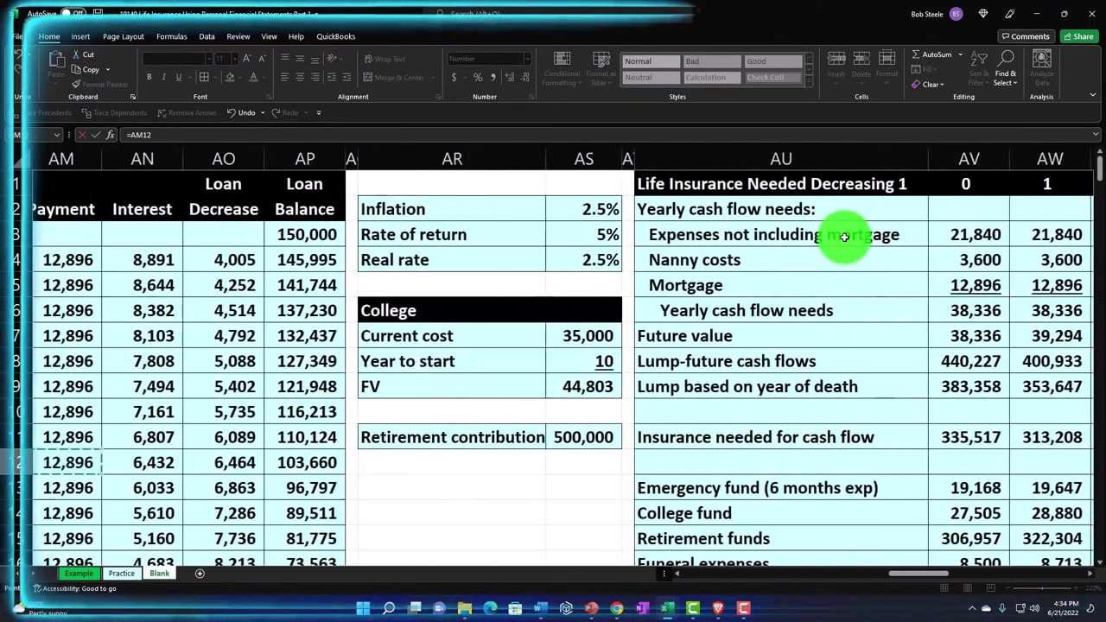
pyautogui.press('Up')
pyautogui.press('Up')
pyautogui.press('Right')
pyautogui.press('Right')
pyautogui.press('Right')
pyautogui.press('Up')
pyautogui.press('Up')
pyautogui.press('Up')
pyautogui.press('Up')
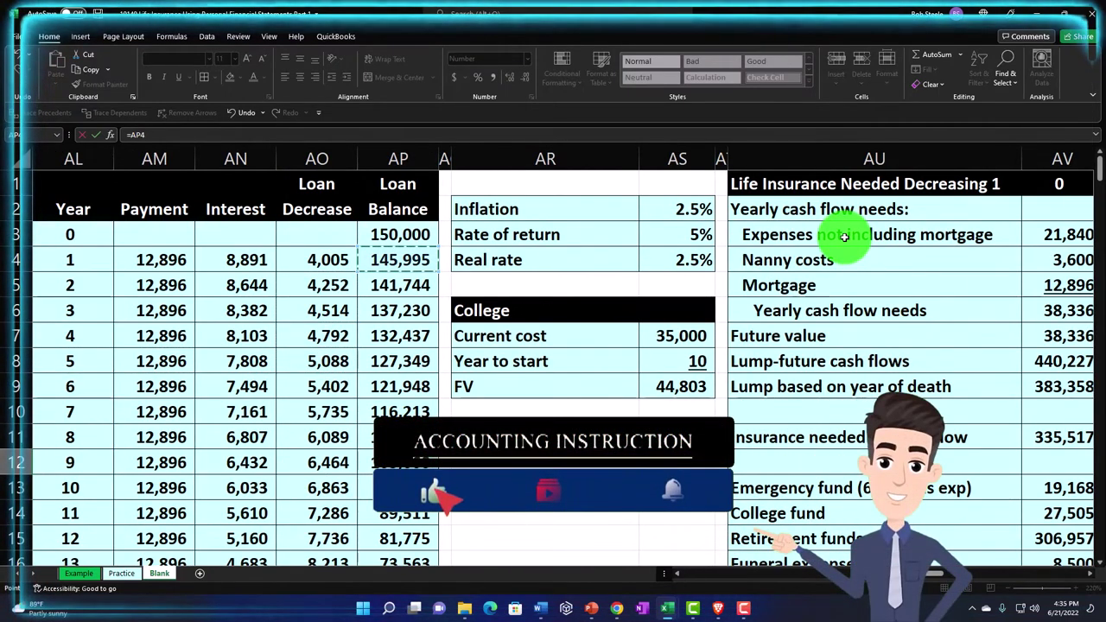
pyautogui.press('Escape')
# Step: Start a formula in BN12 linking the year 2 mortgage liability to the yearly Loan Balance column AP
pyautogui.write('=')
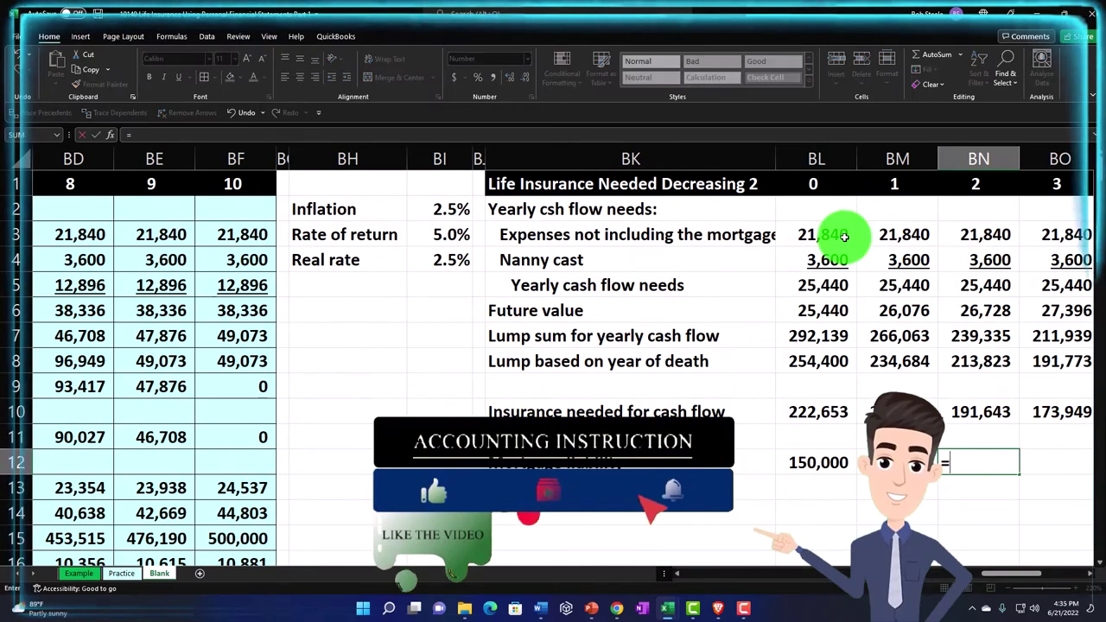
pyautogui.press('Left')
pyautogui.press('Left')
pyautogui.press('Left')
pyautogui.press('Left')
pyautogui.press('Left')
pyautogui.press('Left')
pyautogui.press('Left')
pyautogui.press('Left')
pyautogui.press('Left')
pyautogui.press('Left')
pyautogui.press('Left')
pyautogui.press('Left')
pyautogui.press('Left')
pyautogui.press('Left')
pyautogui.press('Left')
pyautogui.press('Left')
pyautogui.press('Left')
pyautogui.press('Left')
pyautogui.press('Left')
pyautogui.press('Left')
pyautogui.press('Left')
pyautogui.press('Left')
pyautogui.press('Left')
pyautogui.press('Left')
pyautogui.press('Left')
pyautogui.press('Left')
pyautogui.press('Left')
pyautogui.press('Left')
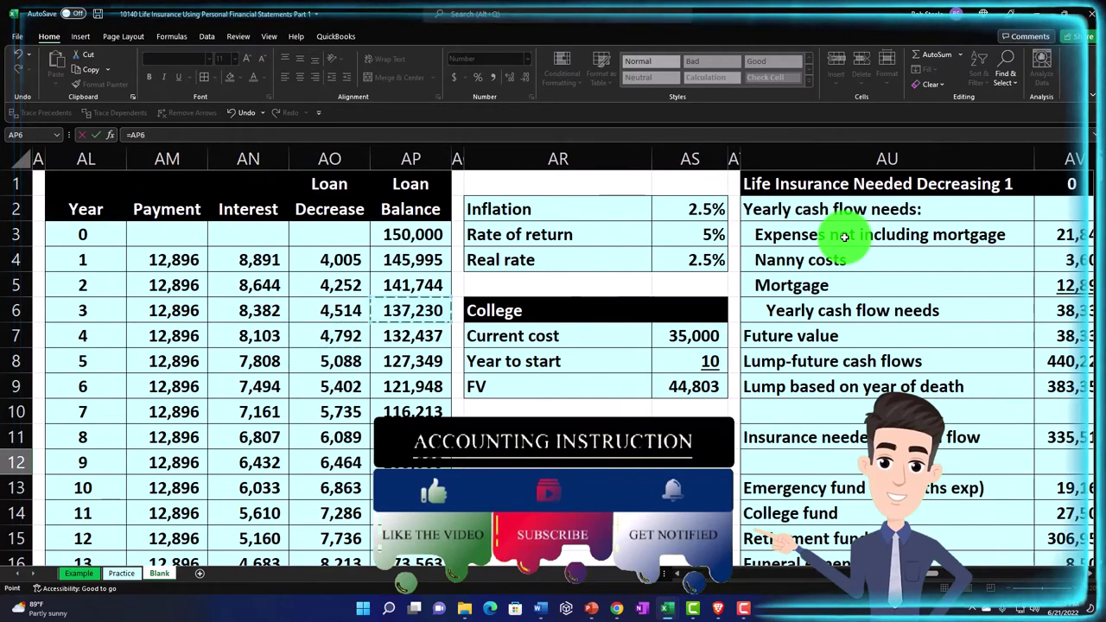
# Step: Link the year 2 mortgage liability in BN12 to loan balance AP6 and year 3 in BO12 to AP7
pyautogui.press('Escape')
pyautogui.write('=')
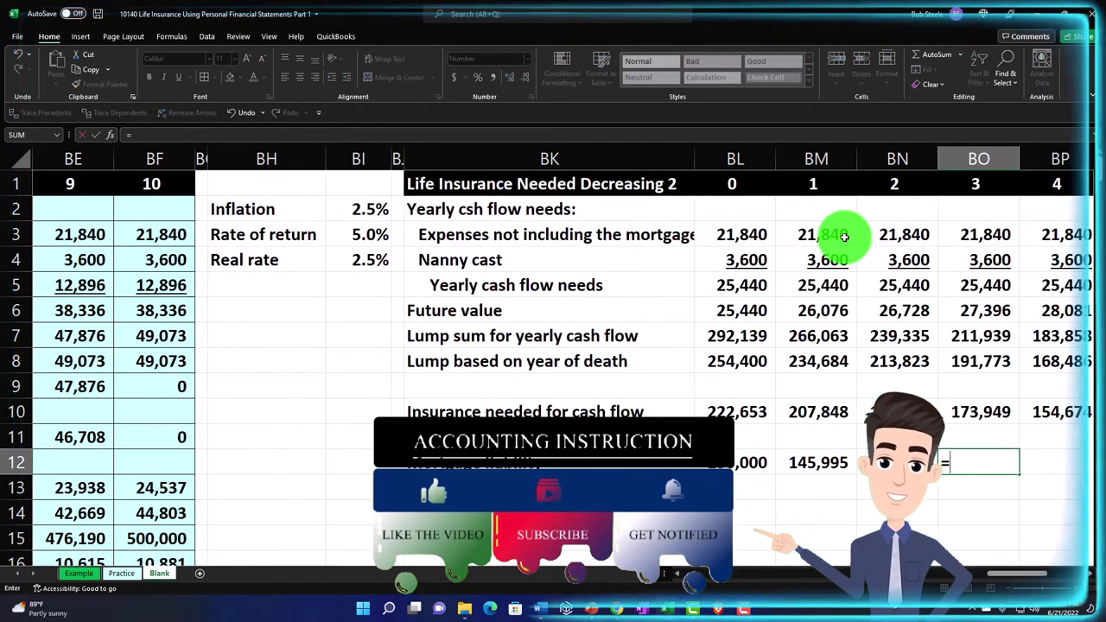
pyautogui.press('Left')
pyautogui.press('Left')
pyautogui.press('Left')
pyautogui.press('Left')
pyautogui.press('Left')
pyautogui.press('Left')
pyautogui.press('Left')
pyautogui.press('Left')
pyautogui.press('Left')
pyautogui.press('Left')
pyautogui.press('Left')
pyautogui.press('Left')
pyautogui.press('Left')
pyautogui.press('Left')
pyautogui.press('Left')
pyautogui.press('Left')
pyautogui.press('Left')
pyautogui.press('Left')
pyautogui.press('Left')
pyautogui.press('Left')
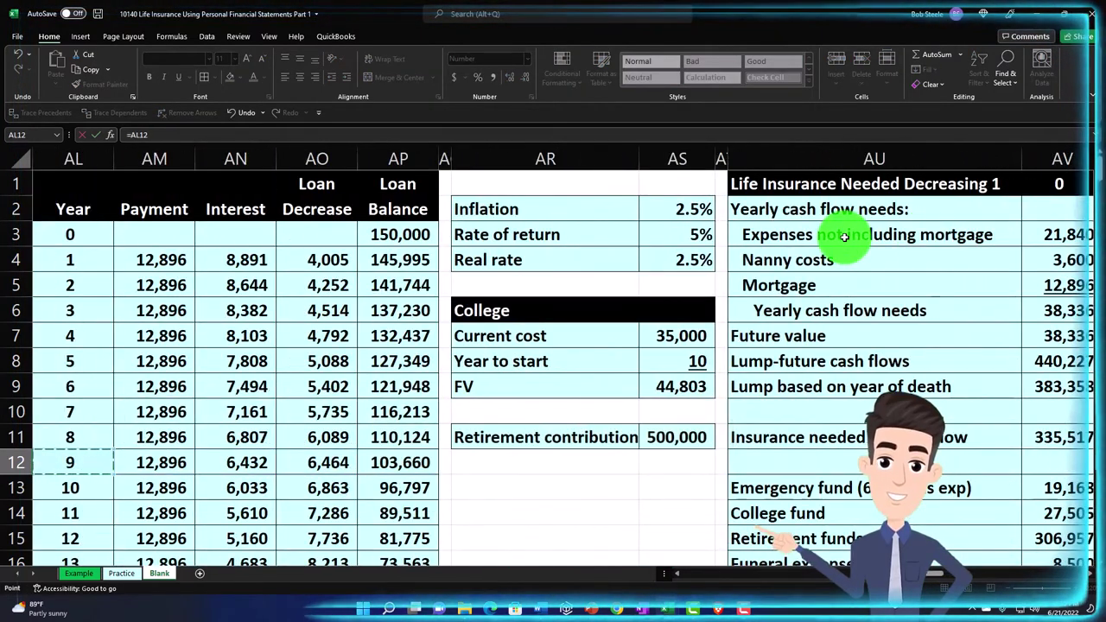
pyautogui.press('Right')
pyautogui.press('Right')
pyautogui.press('Up')
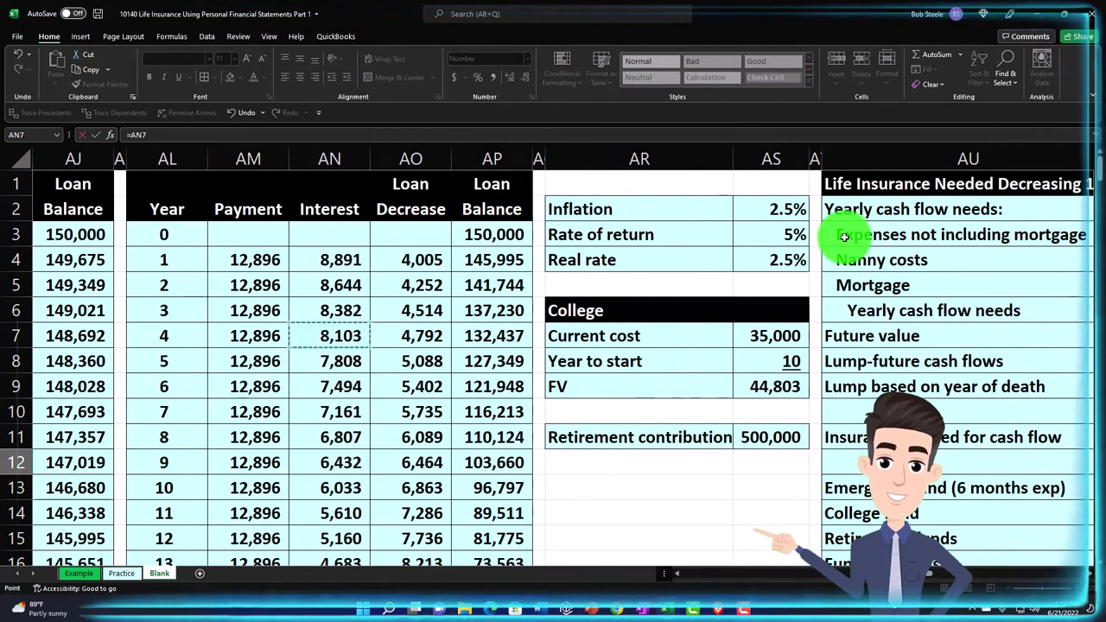
pyautogui.press('Tab')
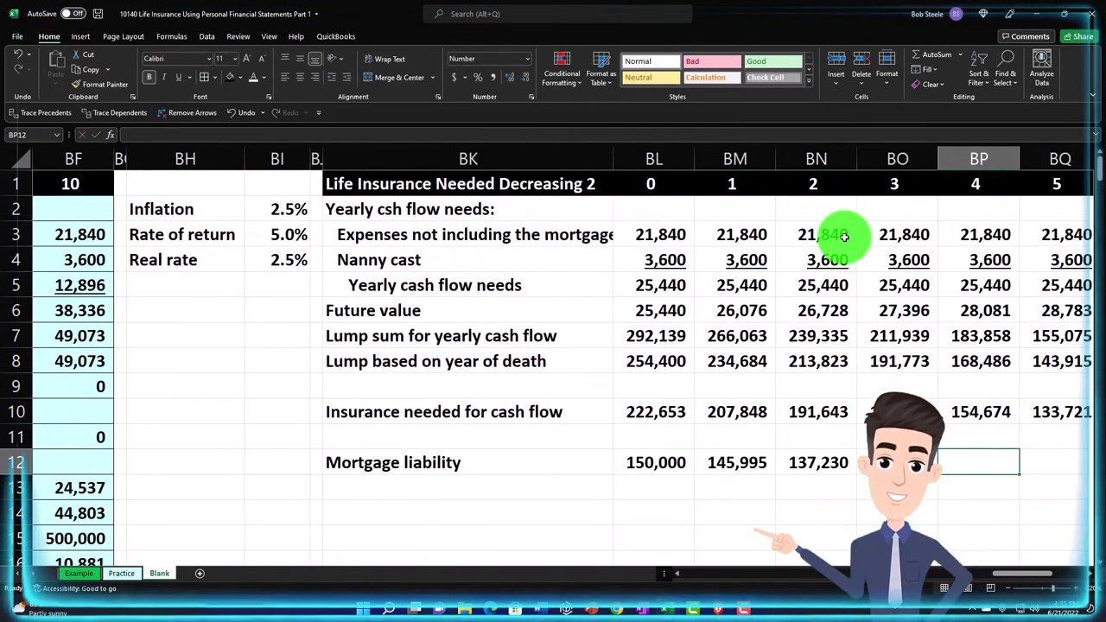
pyautogui.write('=')
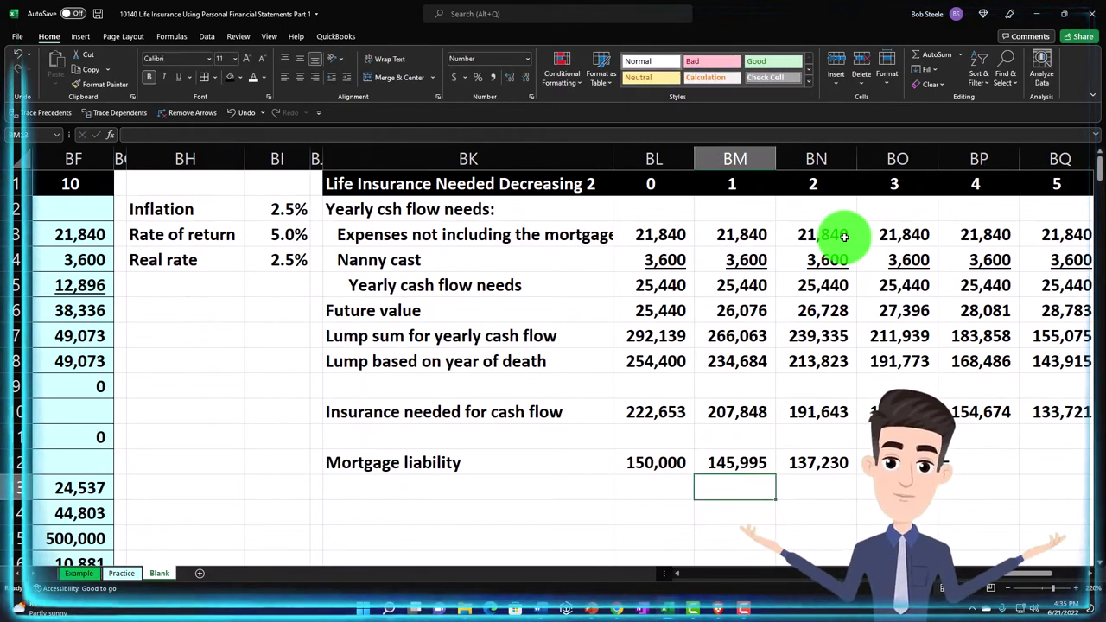
# Step: Relink the year 2 mortgage liability in BN12 to the year 2 loan balance in AP5
pyautogui.press('Up')
pyautogui.press('Right')
pyautogui.press('Right')
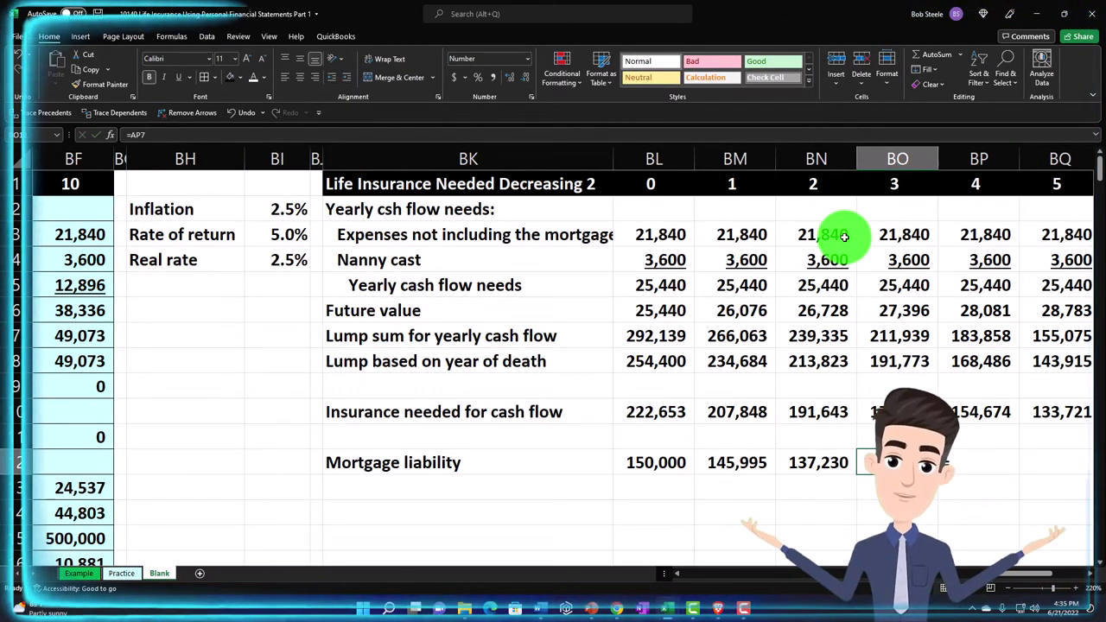
pyautogui.press('Left')
pyautogui.write('=')
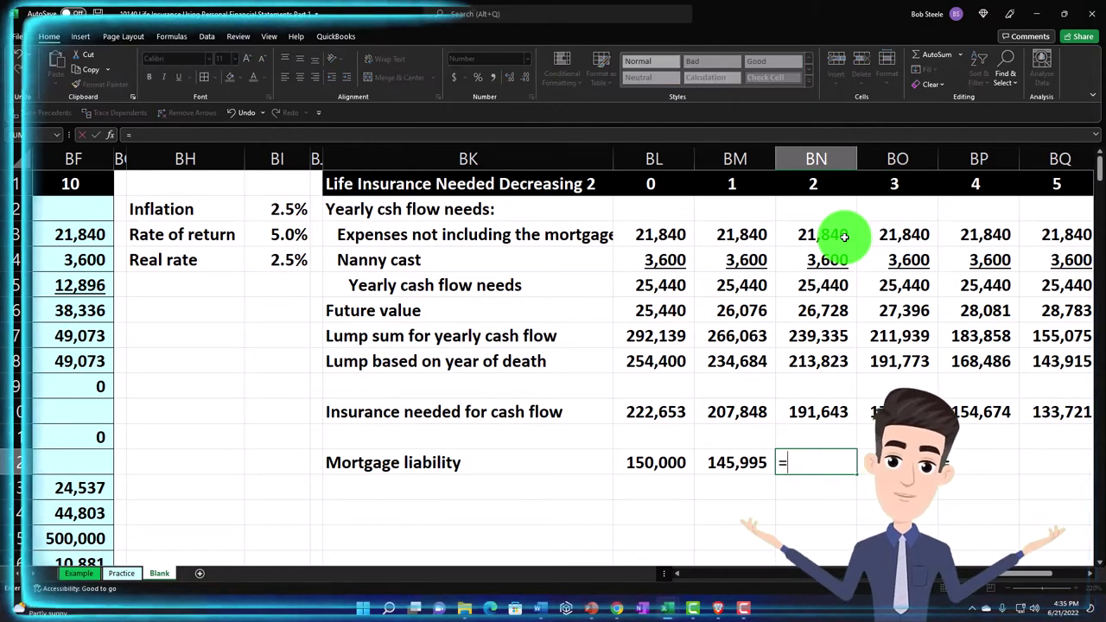
pyautogui.press('Left')
pyautogui.press('Left')
pyautogui.press('Left')
pyautogui.press('Left')
pyautogui.press('Left')
pyautogui.press('Left')
pyautogui.press('Left')
pyautogui.press('Left')
pyautogui.press('Left')
pyautogui.press('Left')
pyautogui.press('Left')
pyautogui.press('Left')
pyautogui.press('Left')
pyautogui.press('Left')
pyautogui.press('Left')
pyautogui.press('Left')
pyautogui.press('Left')
pyautogui.press('Left')
pyautogui.press('Left')
pyautogui.press('Left')
pyautogui.press('Left')
pyautogui.press('Left')
pyautogui.press('Left')
pyautogui.press('Left')
pyautogui.press('Left')
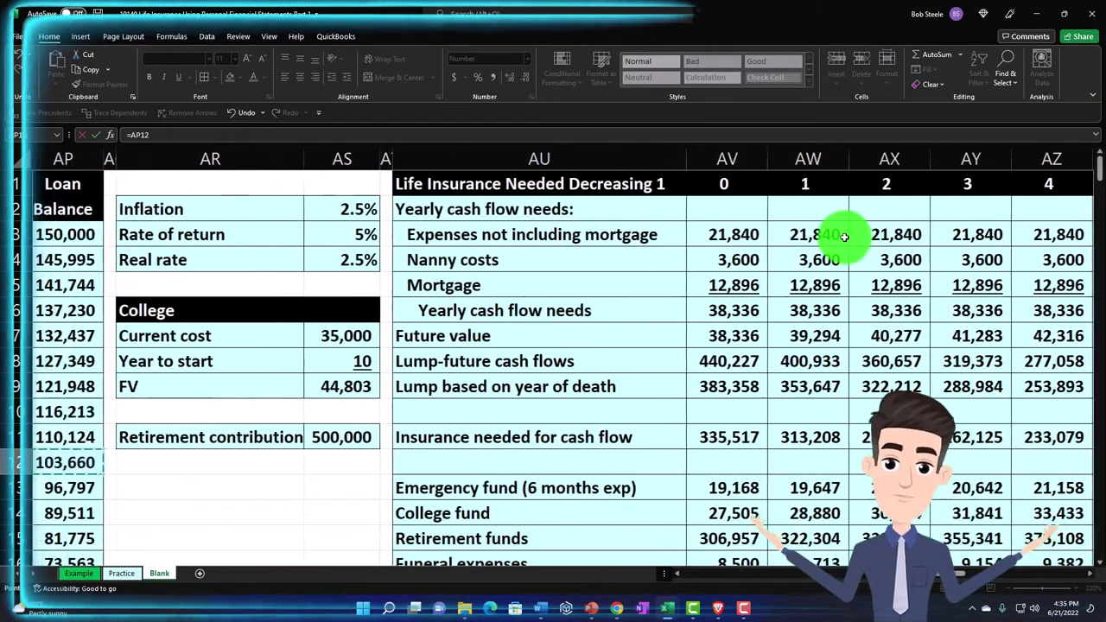
pyautogui.press('Up')
pyautogui.press('Right')
pyautogui.press('Up')
pyautogui.press('Up')
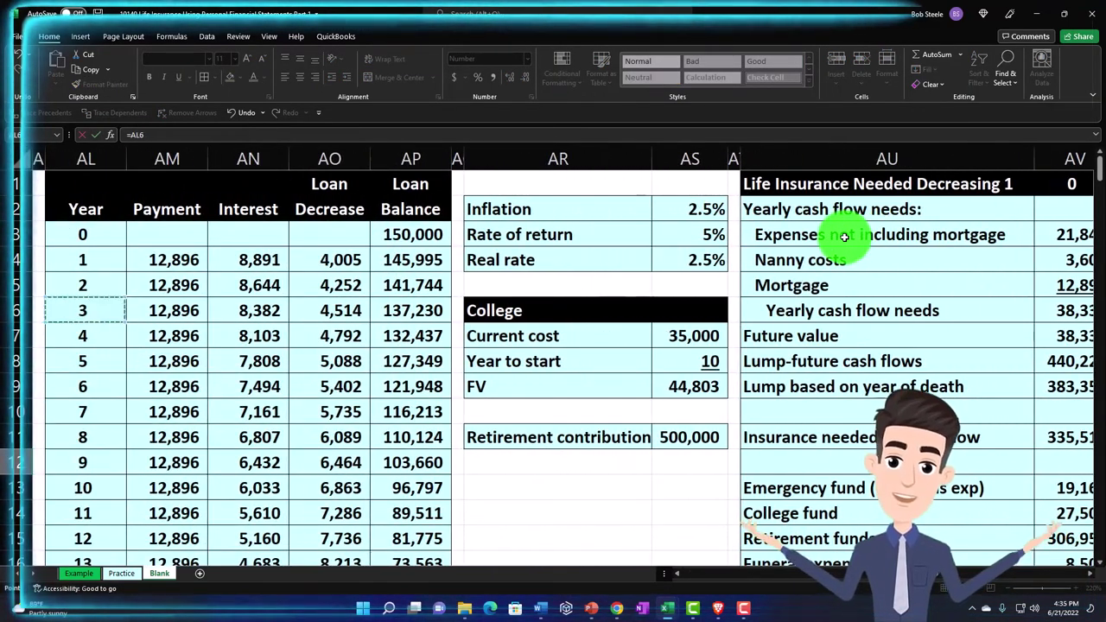
pyautogui.press('Right')
pyautogui.press('Down')
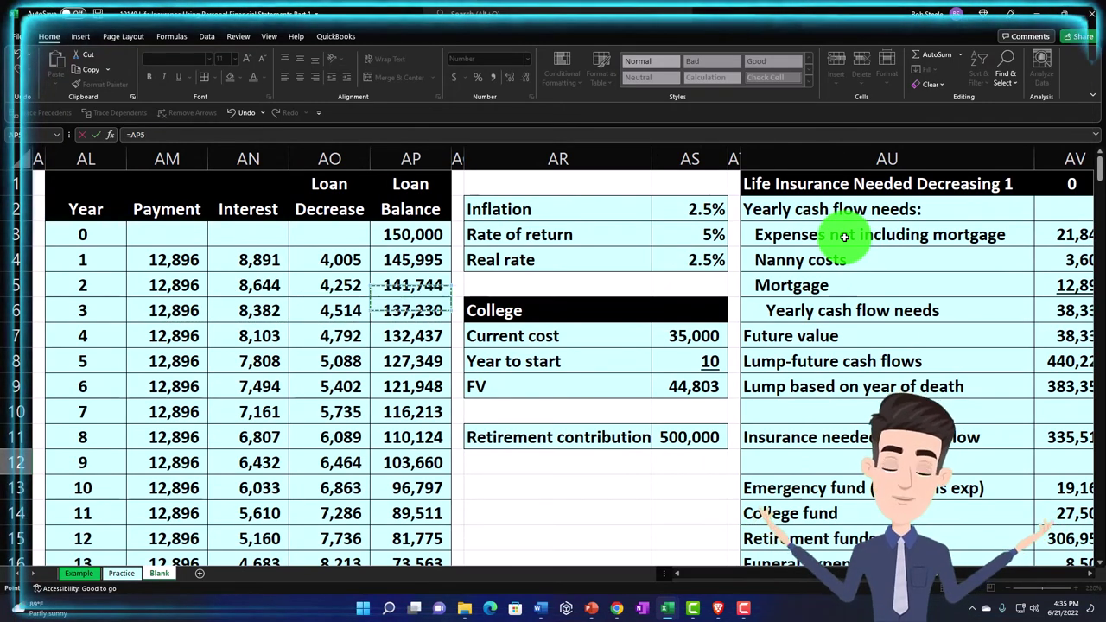
pyautogui.press('Return')
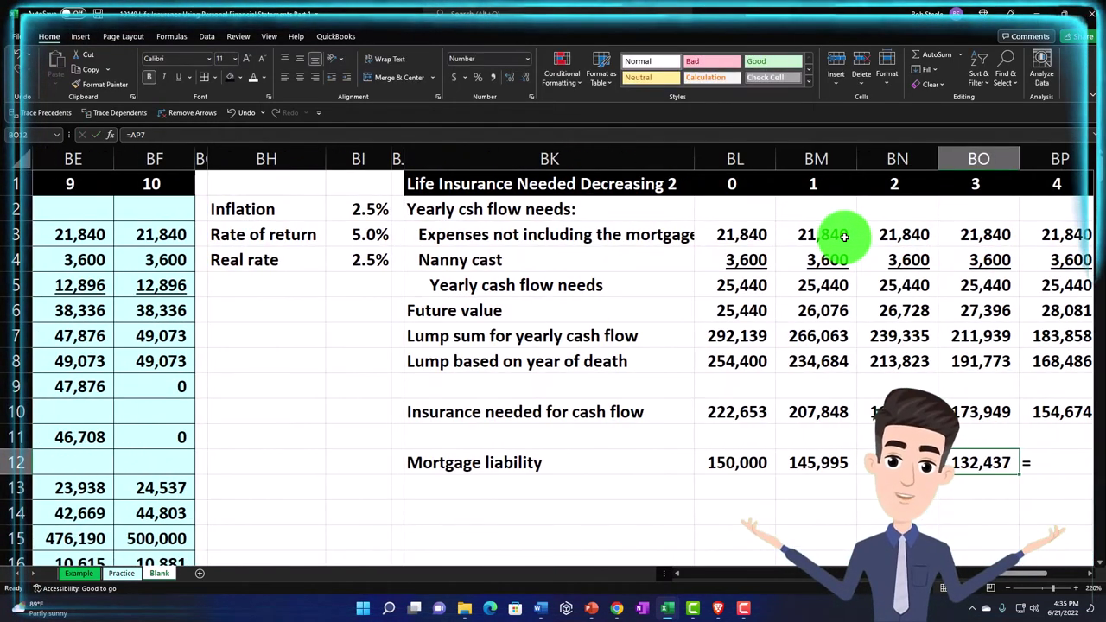
# Step: Relink the year 3 mortgage liability in BO12 to the year 3 balance of the 20-year loan schedule
pyautogui.write('=')
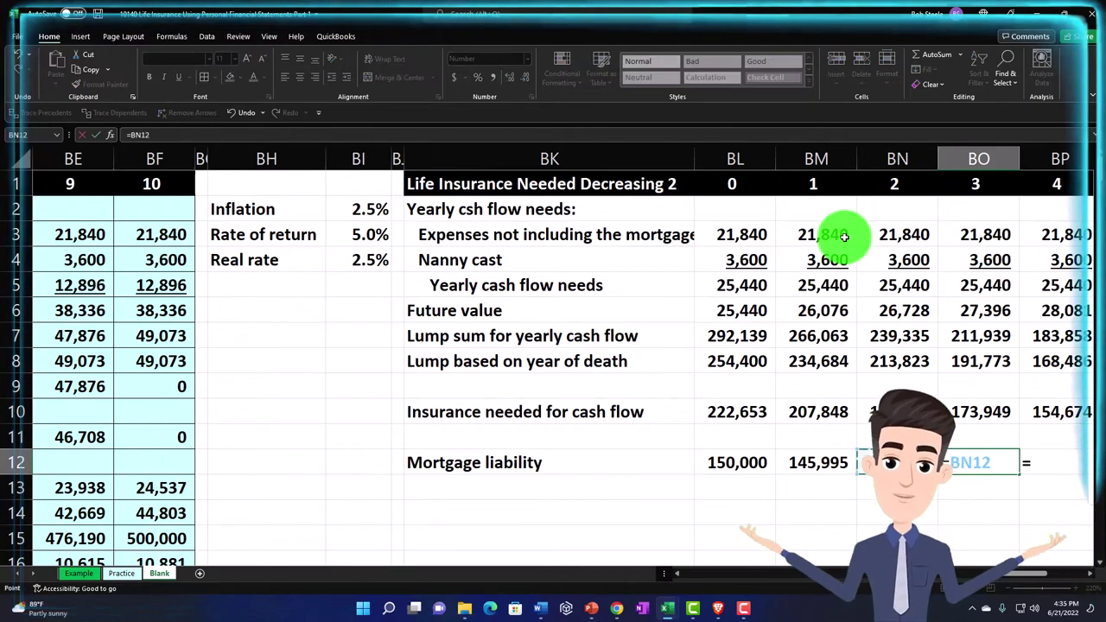
pyautogui.press('Left')
pyautogui.press('Left')
pyautogui.press('Left')
pyautogui.press('Left')
pyautogui.press('Left')
pyautogui.press('Left')
pyautogui.press('Left')
pyautogui.press('Left')
pyautogui.press('Left')
pyautogui.press('Left')
pyautogui.press('Left')
pyautogui.press('Left')
pyautogui.press('Left')
pyautogui.press('Left')
pyautogui.press('Left')
pyautogui.press('Left')
pyautogui.press('Left')
pyautogui.press('Left')
pyautogui.press('Left')
pyautogui.press('Left')
pyautogui.press('Up')
pyautogui.press('Up')
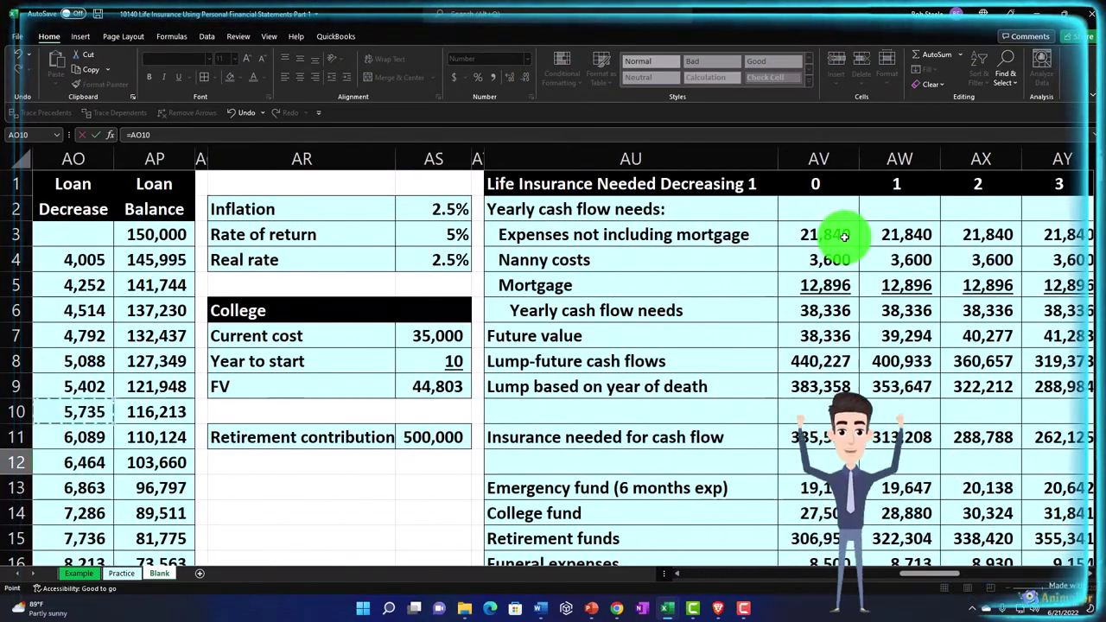
pyautogui.press('Up')
pyautogui.press('Up')
pyautogui.press('Up')
pyautogui.press('Up')
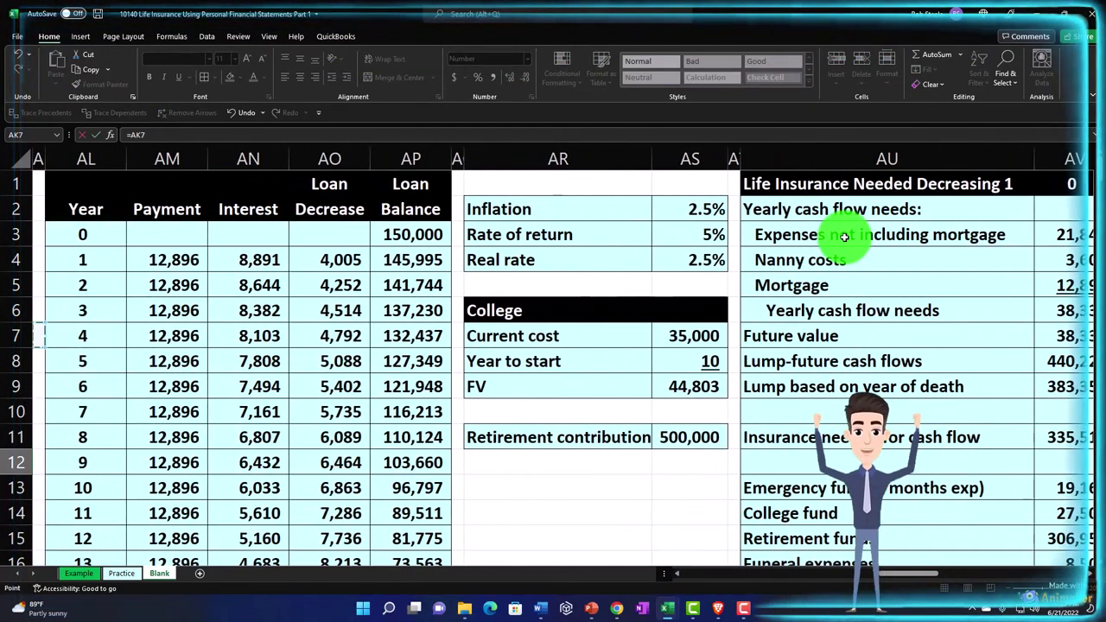
pyautogui.press('Tab')
pyautogui.write('=')
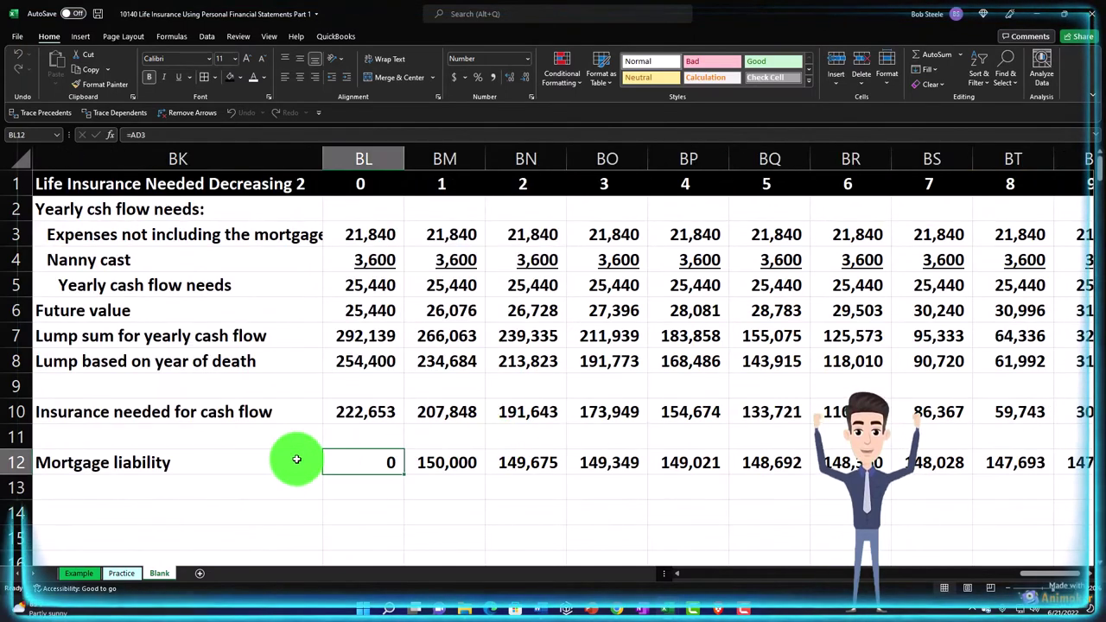
# Step: Review the mortgage liability cells in row 12 one by one from year 0 to year 10
pyautogui.click(295, 458)
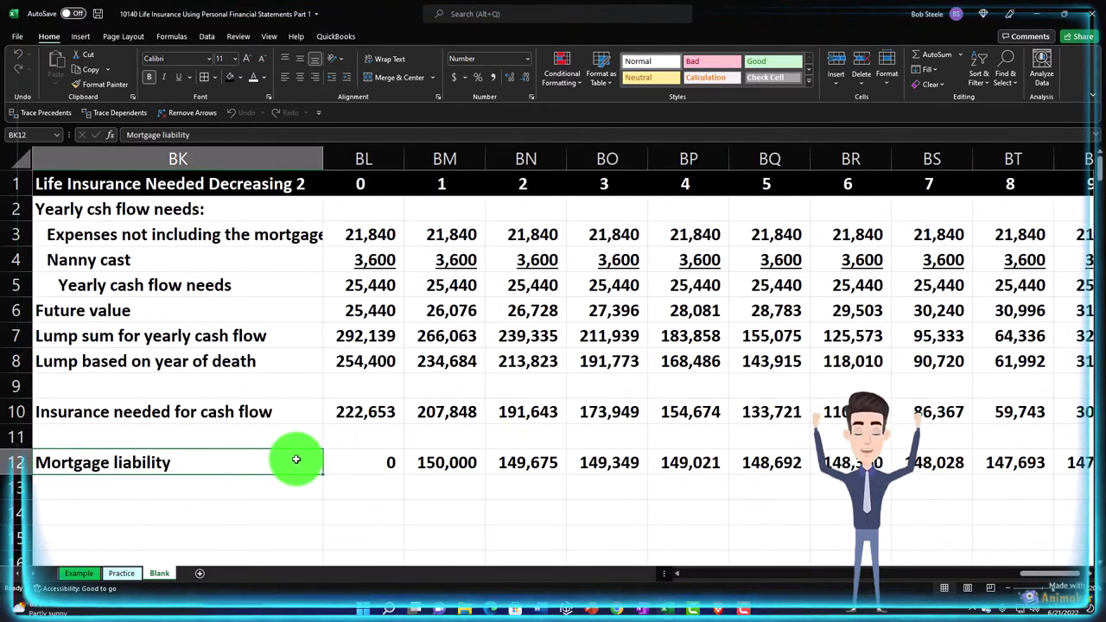
pyautogui.press('Right')
pyautogui.press('Right')
pyautogui.press('Right')
pyautogui.press('Right')
pyautogui.press('Right')
pyautogui.press('Right')
pyautogui.press('Right')
pyautogui.press('Right')
pyautogui.press('Right')
pyautogui.press('Right')
pyautogui.press('Right')
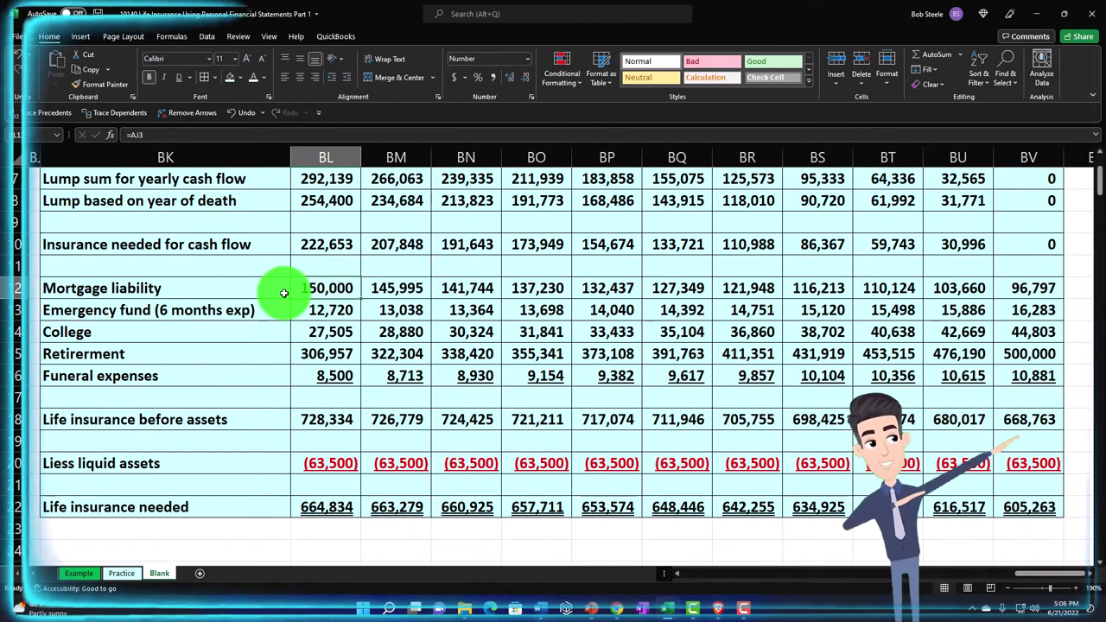
# Step: Try a mortgage liability of 0 for year 0 and 150,000 for year 1, undoing both entries
pyautogui.write('0')
pyautogui.press('Right')
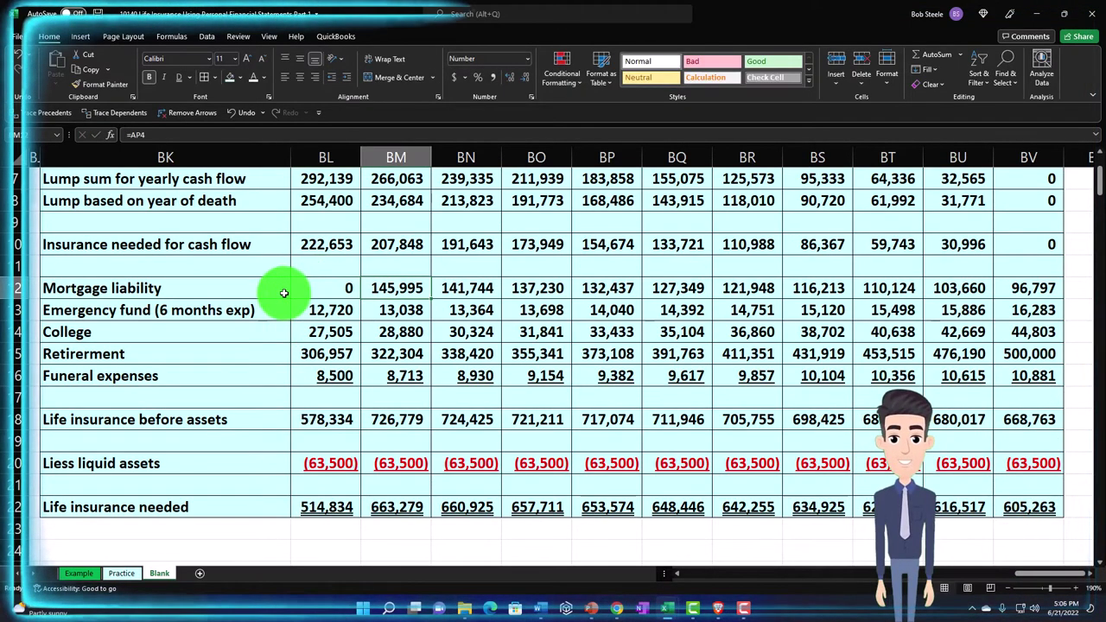
pyautogui.write('150,000')
pyautogui.press('Right')
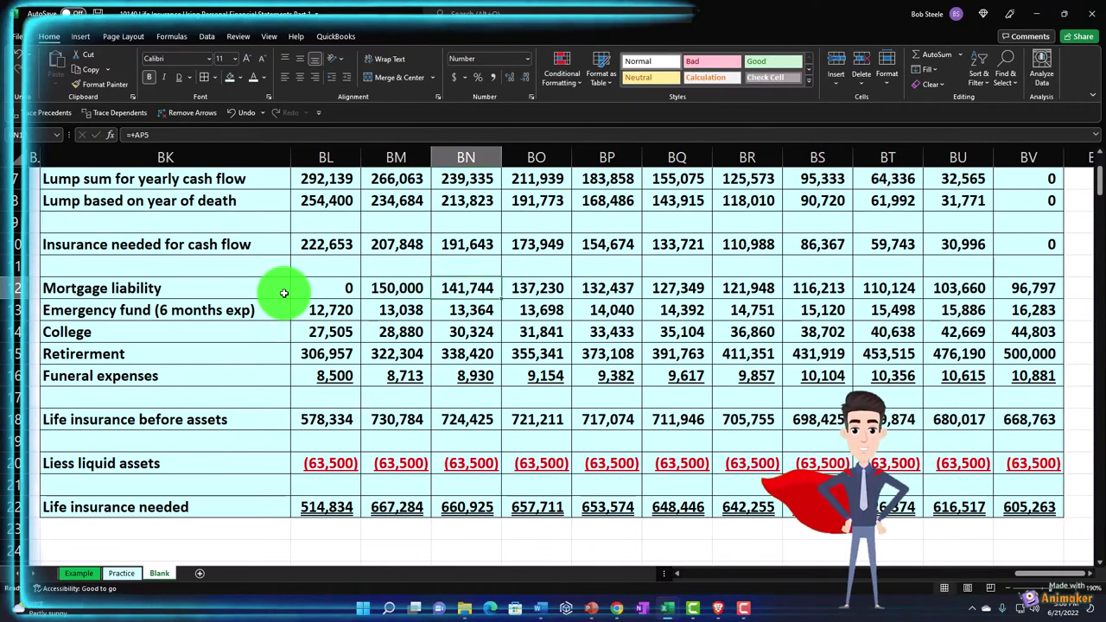
pyautogui.scroll(2, 343, 291)
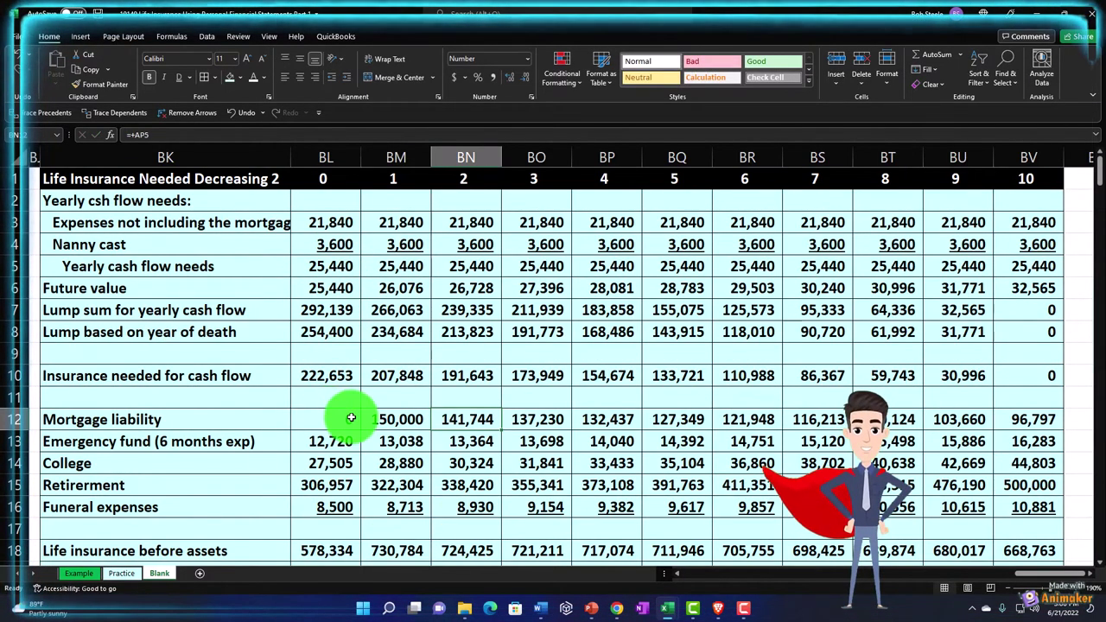
pyautogui.click(238, 112)
pyautogui.click(238, 112)
# Step: Trace the precedents of the mortgage liability cells for years 0, 1 and 2
pyautogui.scroll(-2, 302, 395)
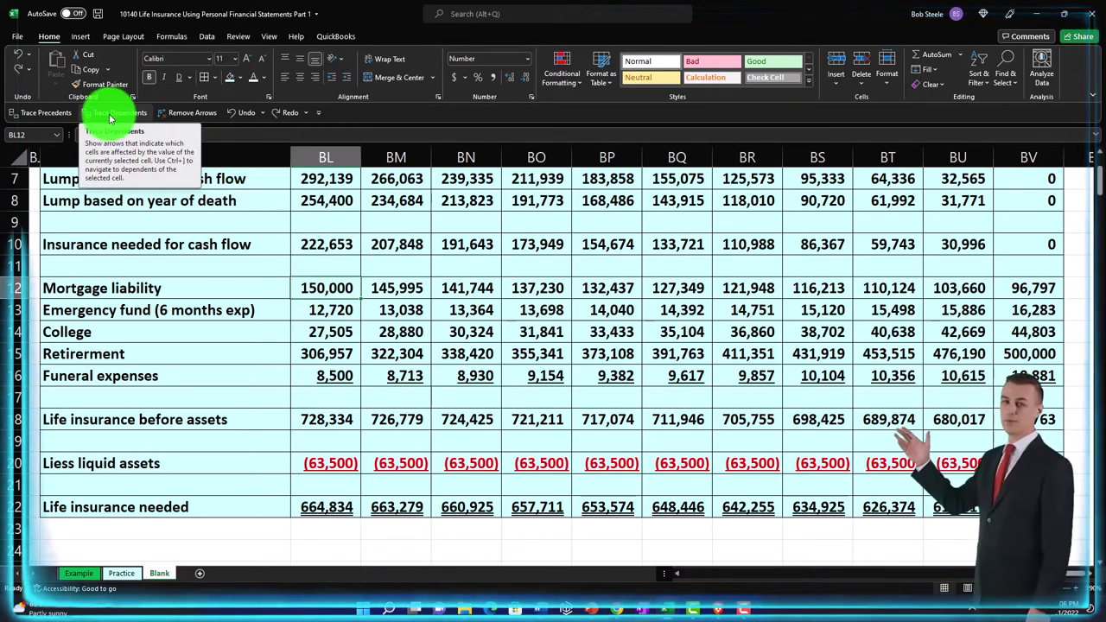
pyautogui.click(162, 36)
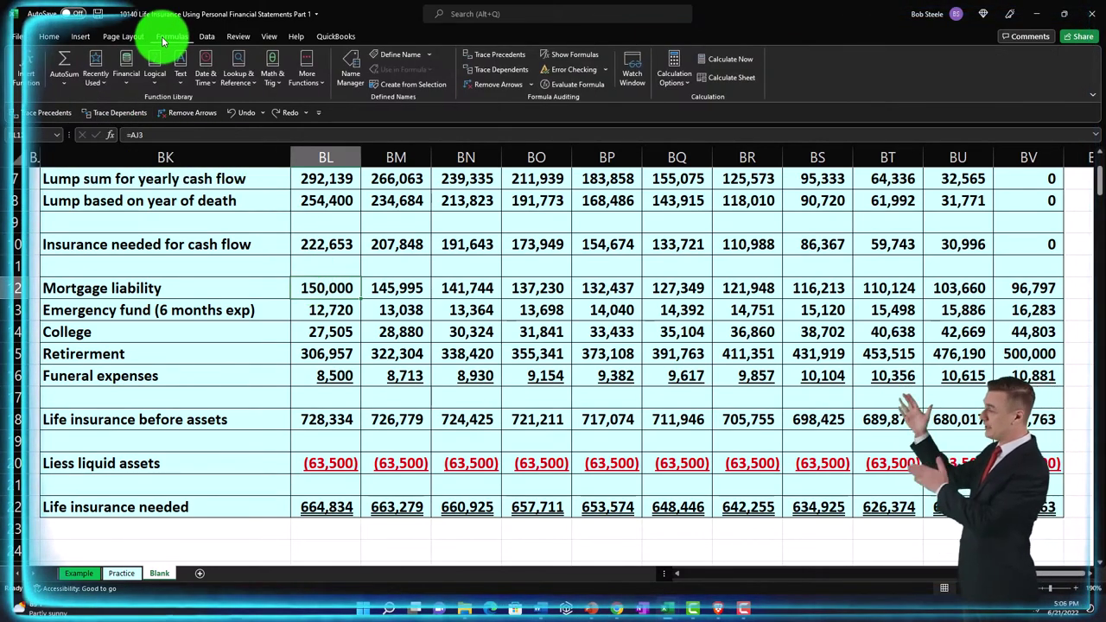
pyautogui.click(483, 55)
pyautogui.press('Right')
pyautogui.click(484, 54)
pyautogui.press('Right')
pyautogui.click(484, 55)
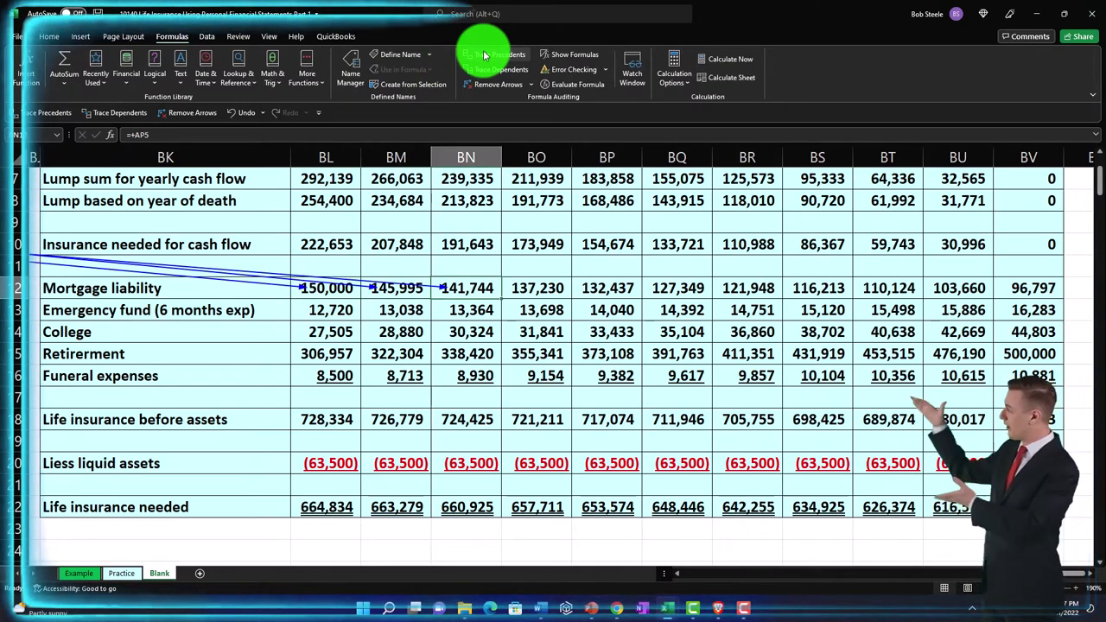
pyautogui.press('Right')
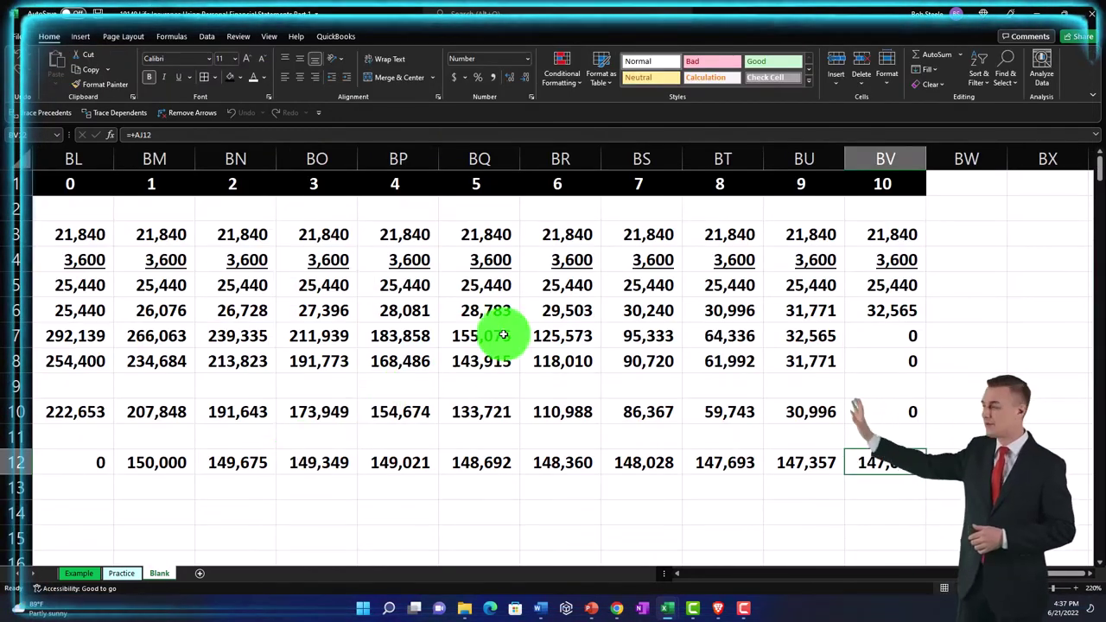
# Step: Examine the year headings back from year 10 and the loan schedule's yearly balances down to its Total row
pyautogui.click(905, 188)
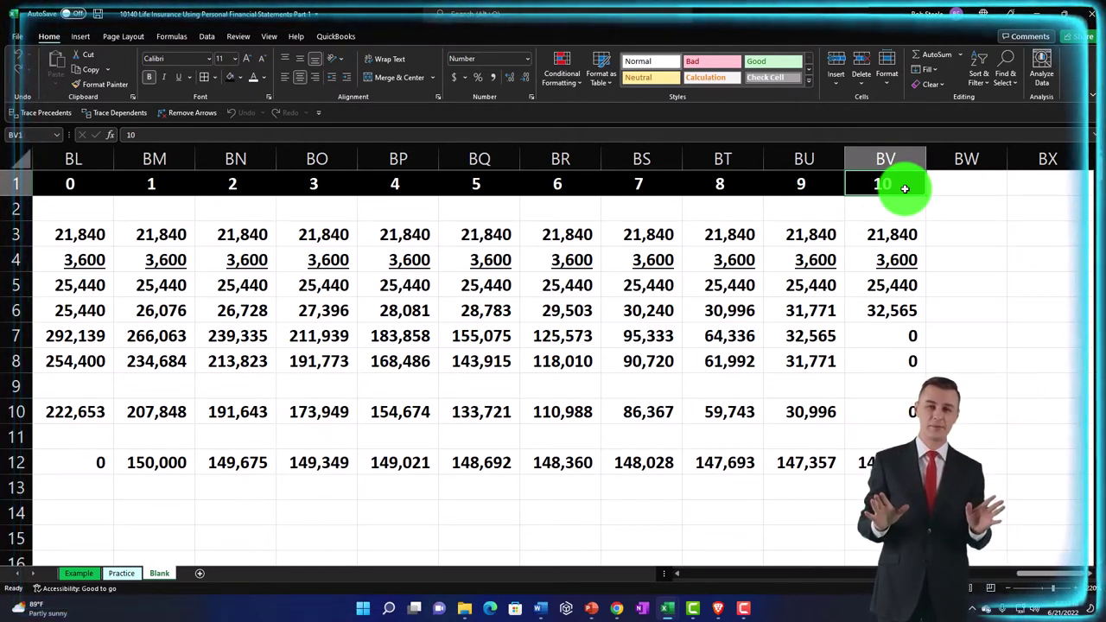
pyautogui.press('Left')
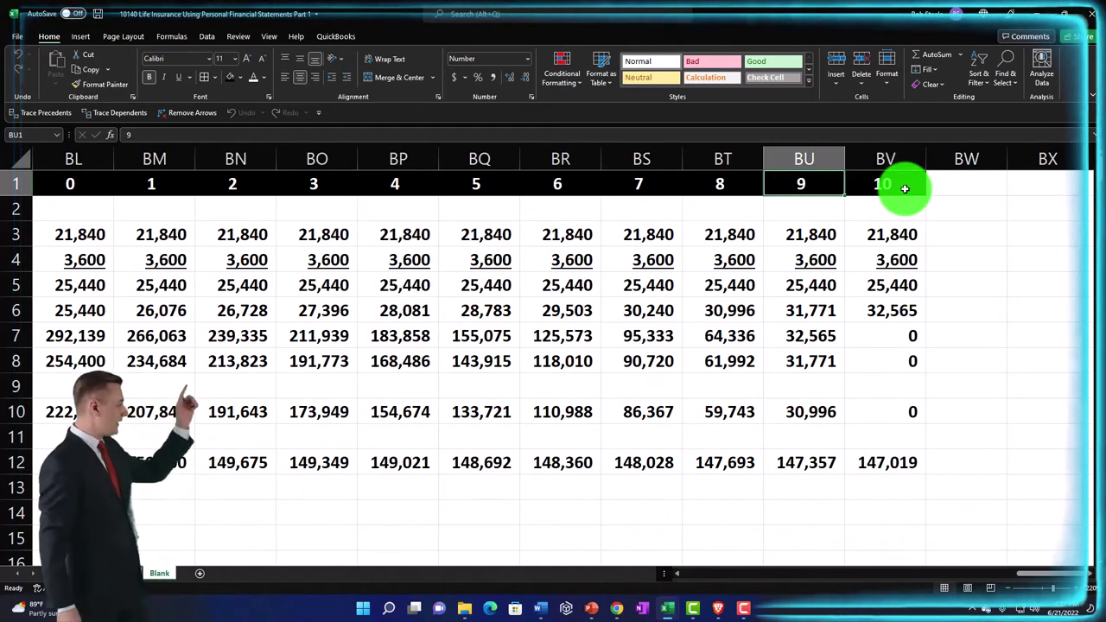
pyautogui.press('Left')
pyautogui.press('Left')
pyautogui.press('Left')
pyautogui.press('Left')
pyautogui.press('Left')
pyautogui.press('Left')
pyautogui.press('Left')
pyautogui.press('Left')
pyautogui.press('Left')
pyautogui.press('Left')
pyautogui.press('Left')
pyautogui.press('Left')
pyautogui.press('Left')
pyautogui.press('Left')
pyautogui.press('Left')
pyautogui.press('Left')
pyautogui.press('Left')
pyautogui.press('Left')
pyautogui.press('Left')
pyautogui.press('Left')
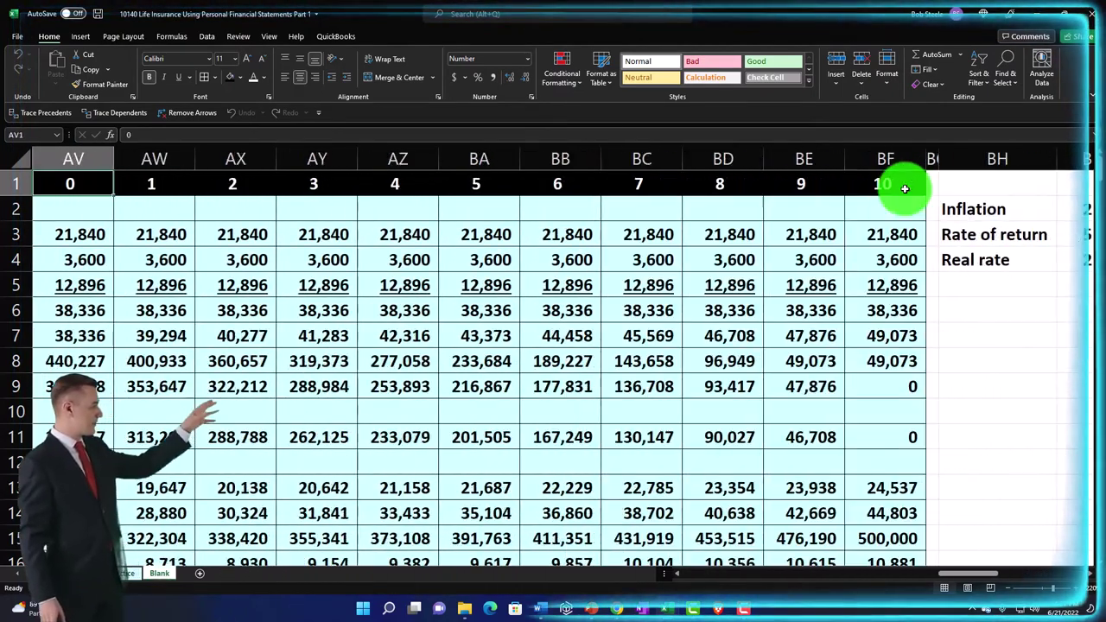
pyautogui.press('Left')
pyautogui.press('Left')
pyautogui.press('Left')
pyautogui.press('Left')
pyautogui.press('Left')
pyautogui.press('Left')
pyautogui.press('Left')
pyautogui.press('Left')
pyautogui.press('Left')
pyautogui.press('Left')
pyautogui.press('Left')
pyautogui.press('Left')
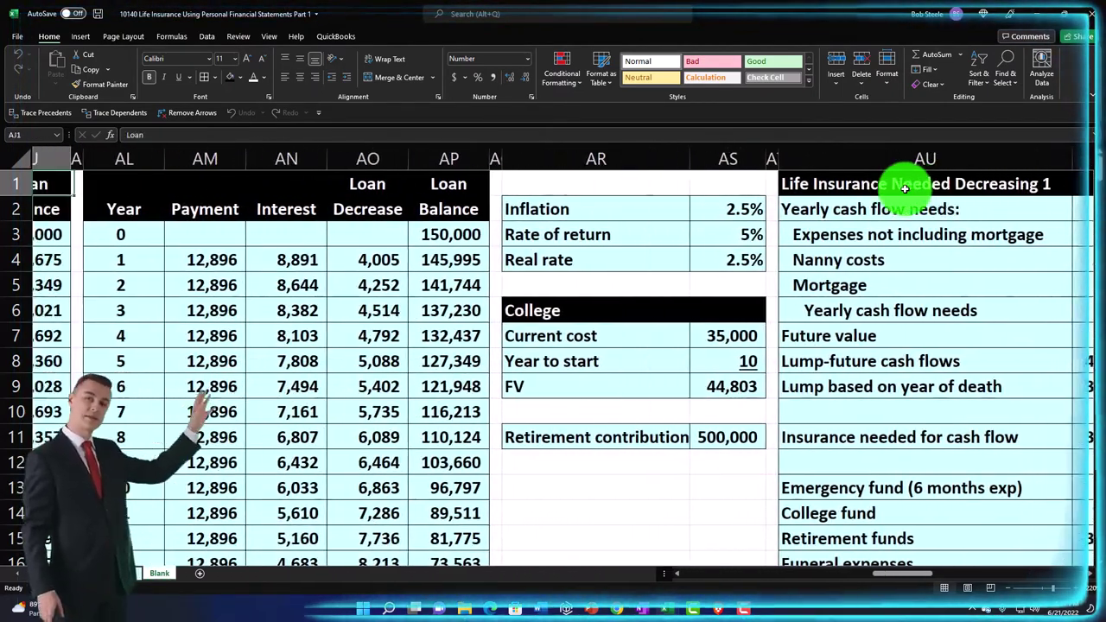
pyautogui.scroll(-3, 216, 400)
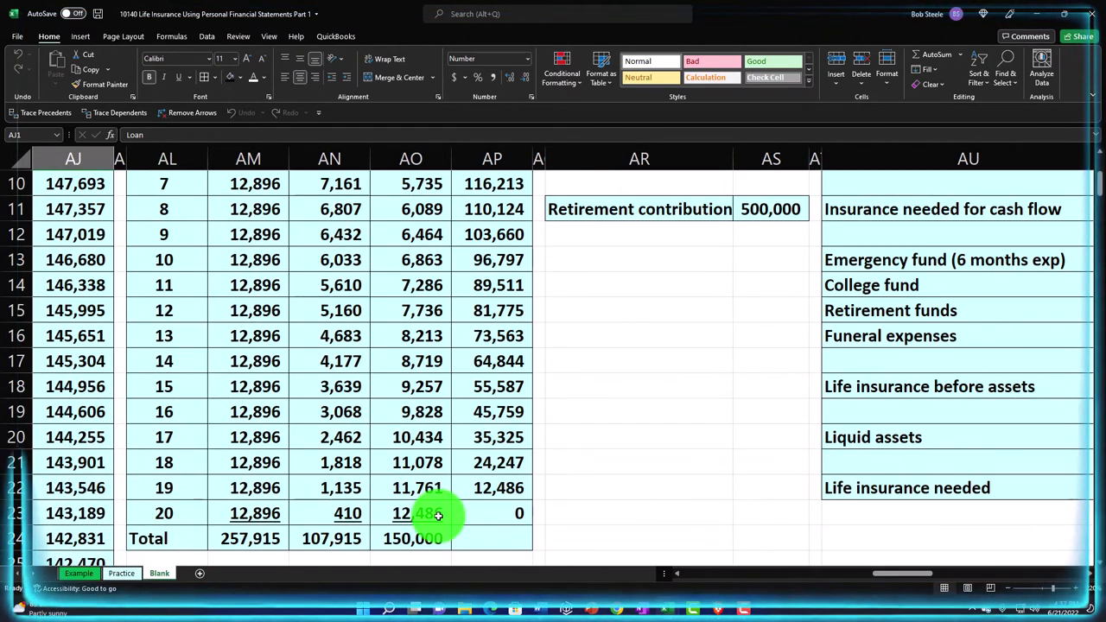
pyautogui.scroll(3, 438, 514)
pyautogui.click(711, 228)
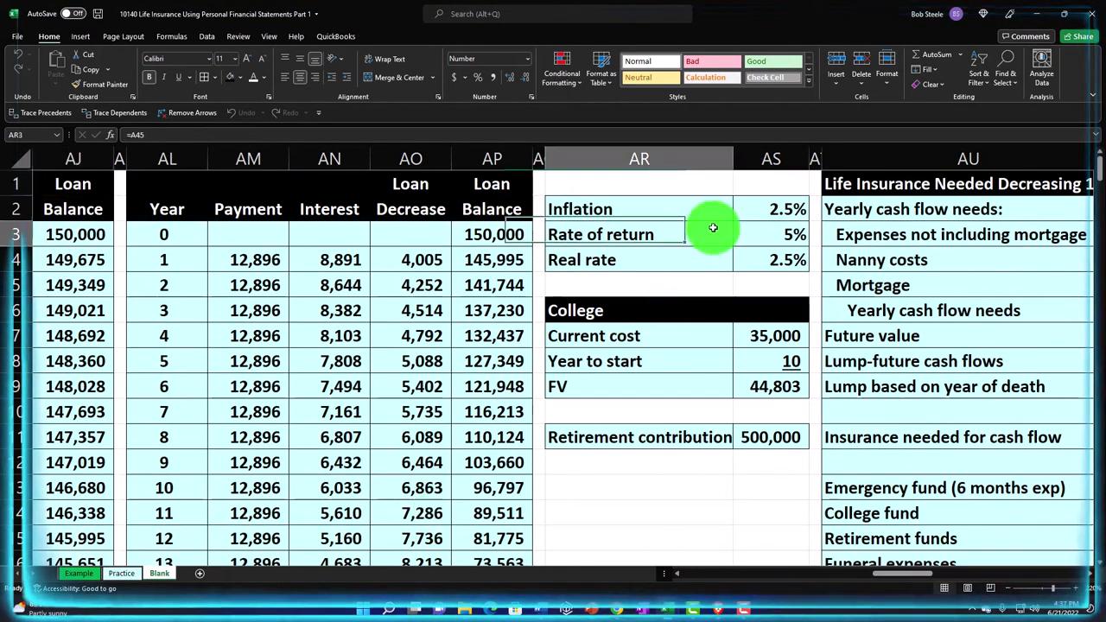
# Step: Examine the assumptions and both decreasing life insurance calculations along row 3, through year 10 of the second calculation
pyautogui.press('Right')
pyautogui.press('Right')
pyautogui.press('Right')
pyautogui.press('Right')
pyautogui.press('Right')
pyautogui.press('Right')
pyautogui.press('Right')
pyautogui.press('Right')
pyautogui.press('Right')
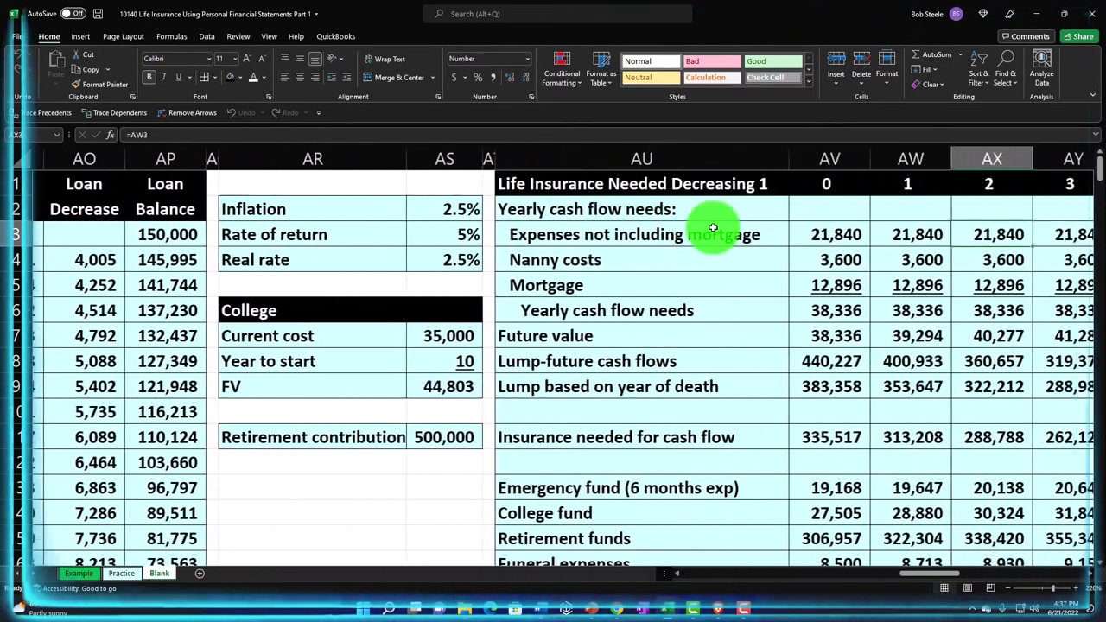
pyautogui.press('Right')
pyautogui.press('Right')
pyautogui.press('Right')
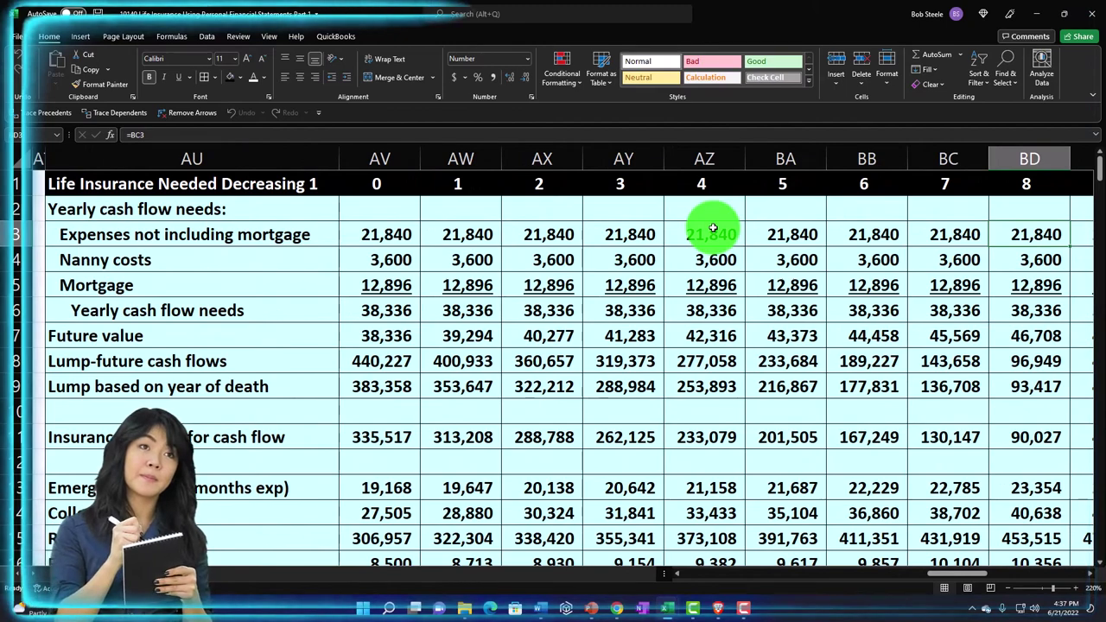
pyautogui.press('Right')
pyautogui.press('Right')
pyautogui.press('Right')
pyautogui.press('Right')
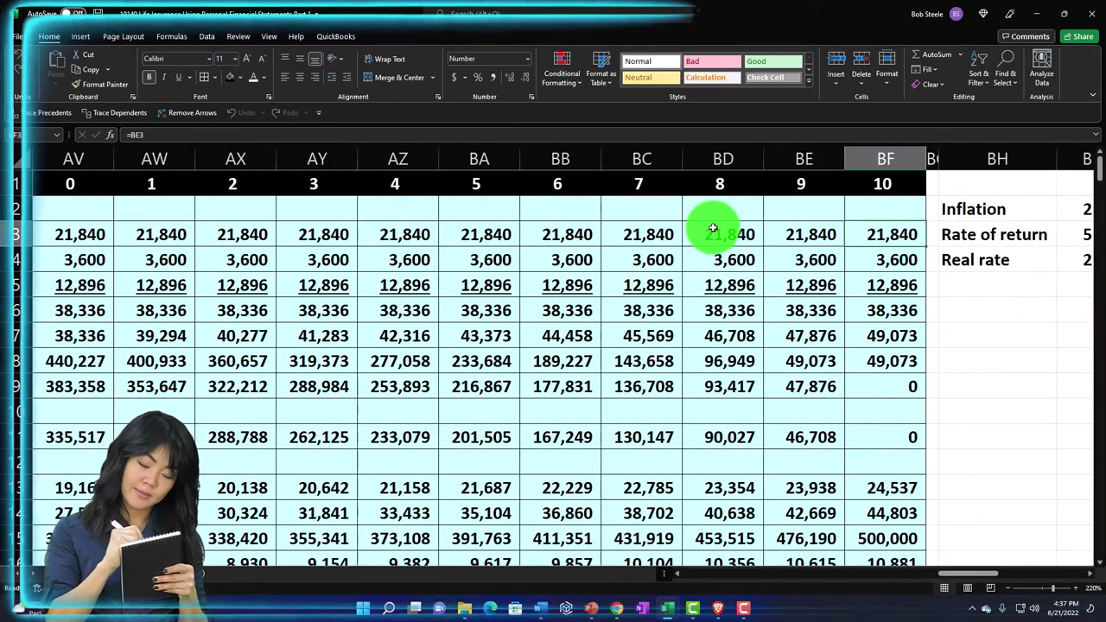
pyautogui.press('Right')
pyautogui.press('Right')
pyautogui.press('Right')
pyautogui.press('Right')
pyautogui.press('Right')
pyautogui.press('Right')
pyautogui.press('Right')
pyautogui.press('Right')
pyautogui.press('Right')
pyautogui.press('Right')
pyautogui.press('Right')
pyautogui.press('Right')
pyautogui.press('Right')
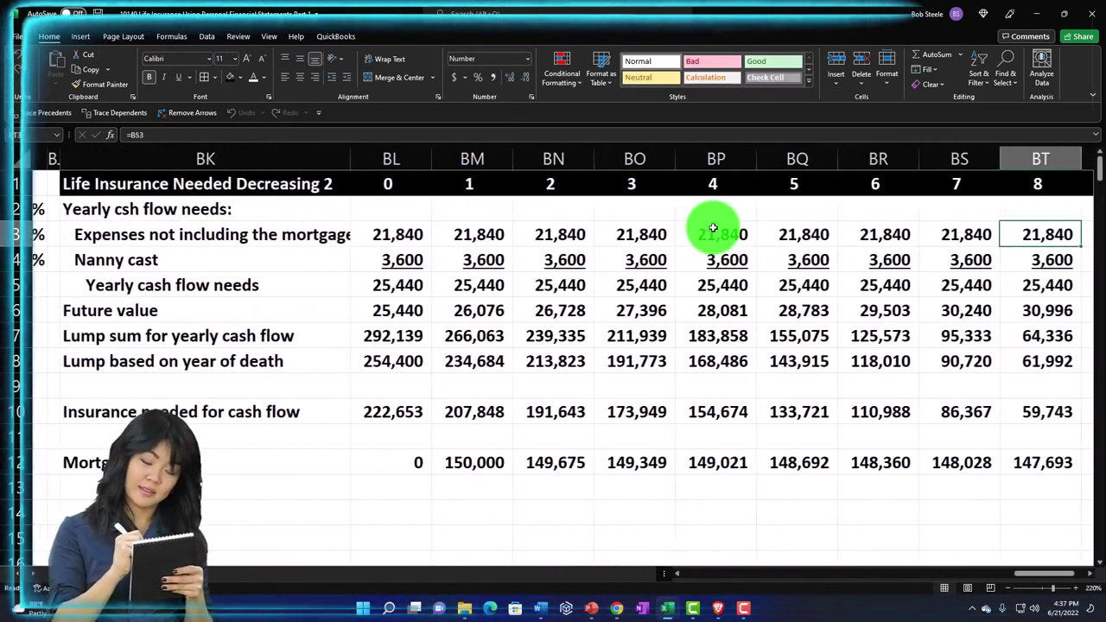
pyautogui.press('Right')
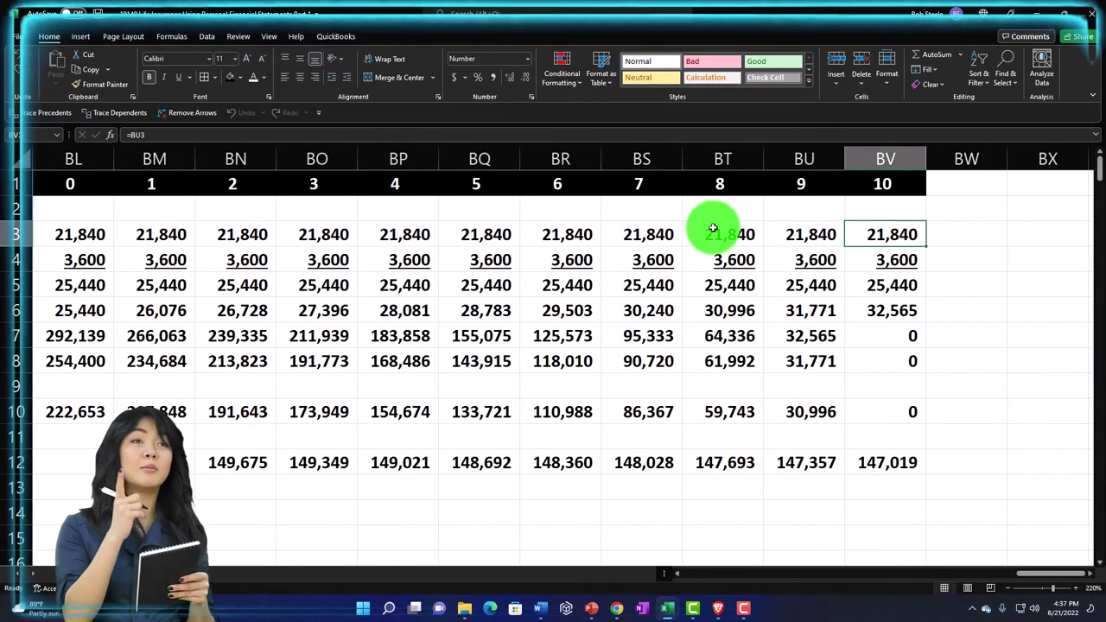
# Step: Examine the second calculation's year 10 column down to the mortgage liability, and that row back to year 0
pyautogui.press('Down')
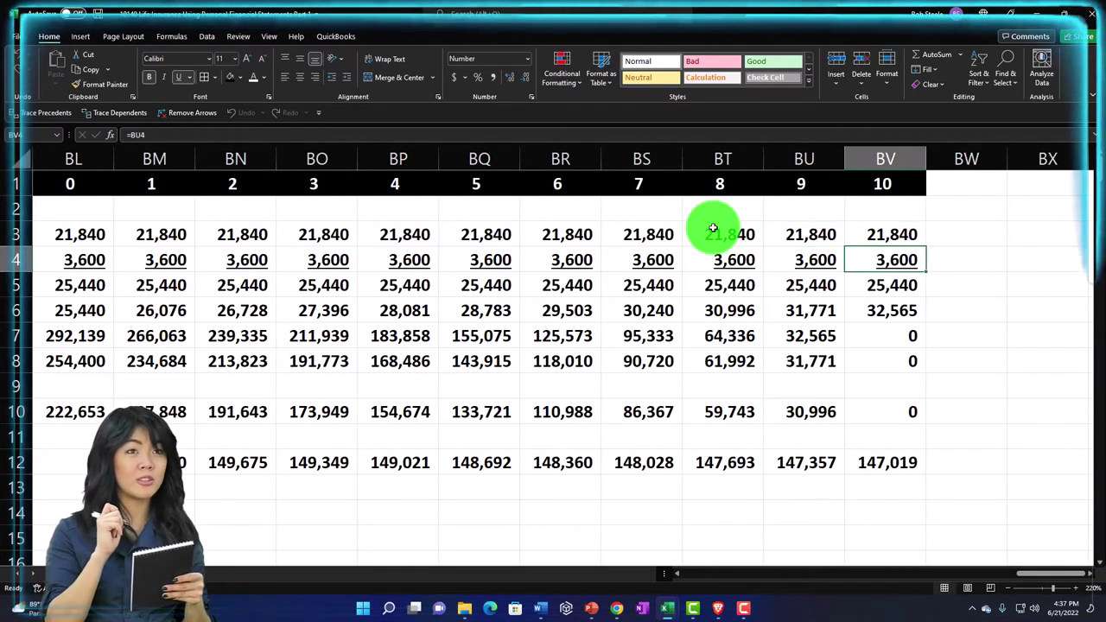
pyautogui.press('Down')
pyautogui.press('Down')
pyautogui.press('Down')
pyautogui.press('Down')
pyautogui.press('Down')
pyautogui.press('Down')
pyautogui.press('Down')
pyautogui.press('Down')
pyautogui.press('Left')
pyautogui.press('Left')
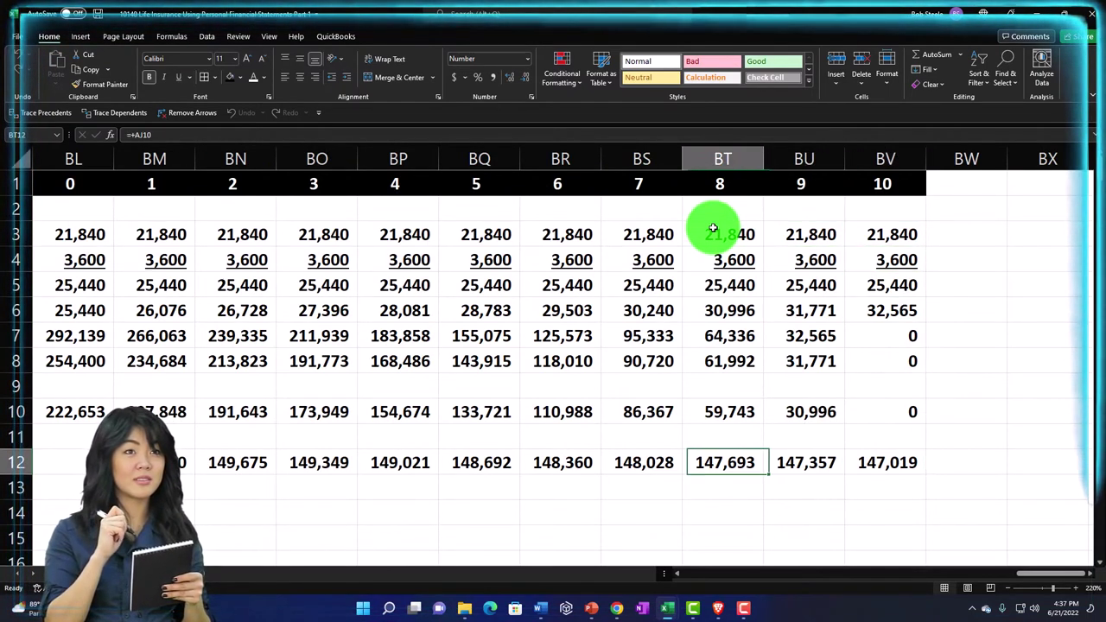
pyautogui.press('Left')
pyautogui.press('Left')
pyautogui.press('Left')
pyautogui.press('Left')
pyautogui.press('Left')
pyautogui.press('Left')
pyautogui.press('Left')
pyautogui.press('Left')
pyautogui.press('Left')
pyautogui.press('Left')
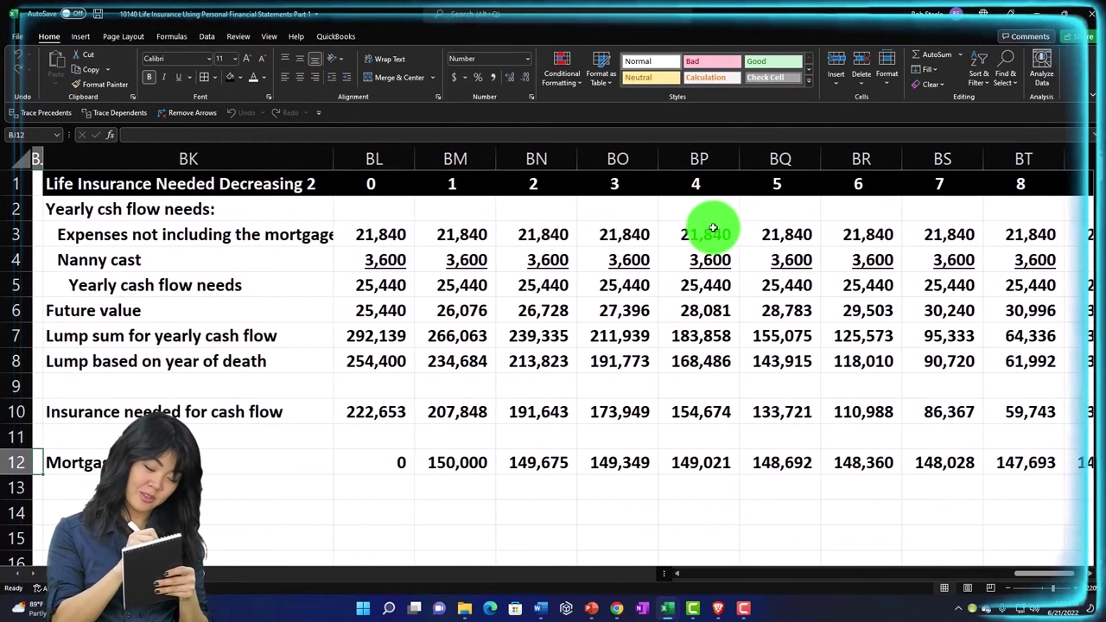
# Step: Add an "Emergency fund (6 months exp)" row under Mortgage liability and calculate its year 0 amount as =BL6/2
pyautogui.press('Right')
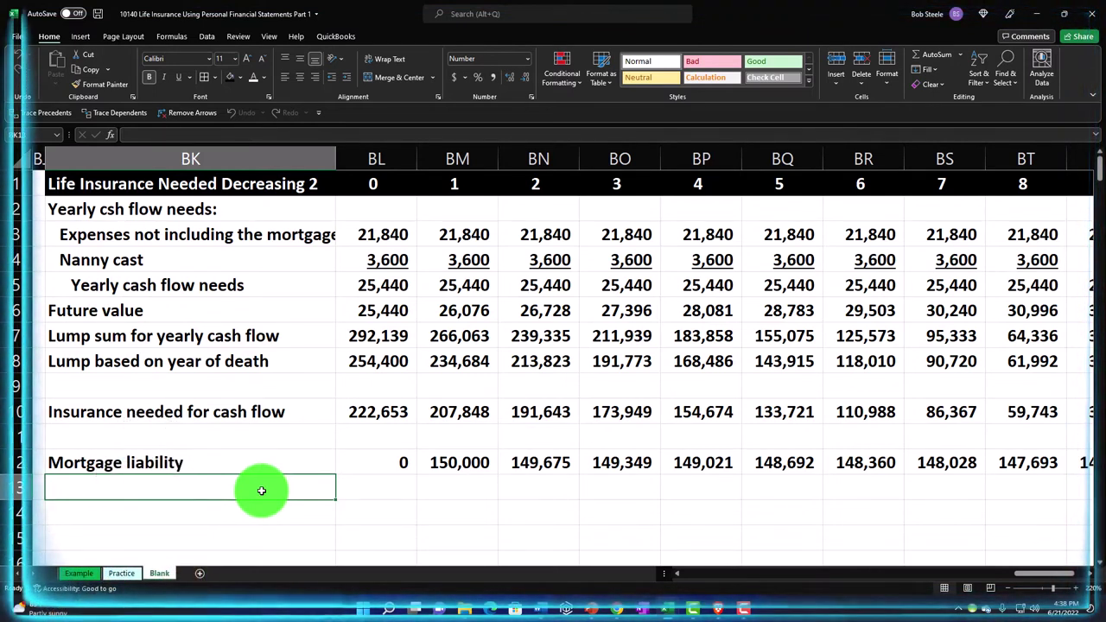
pyautogui.write('Emergency fund (6 months exp')
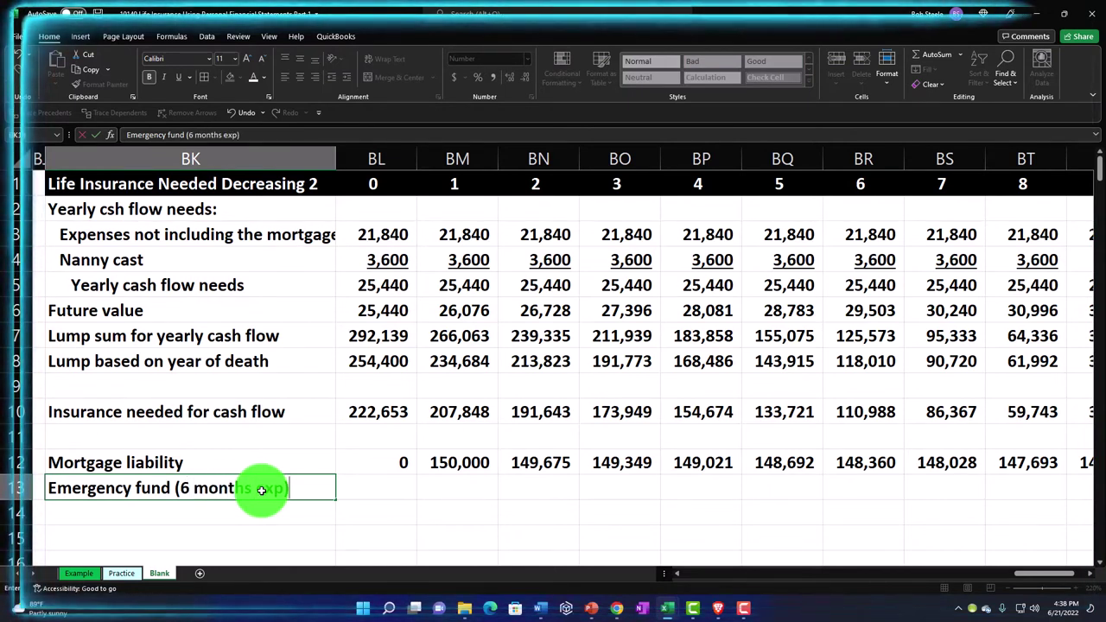
pyautogui.press('Tab')
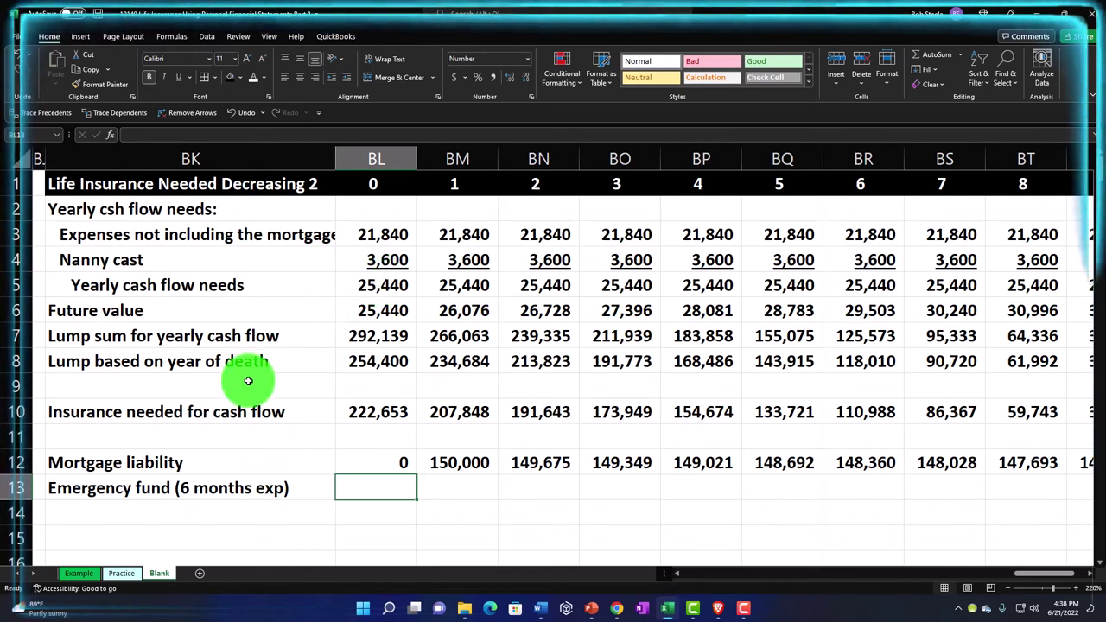
pyautogui.write('=')
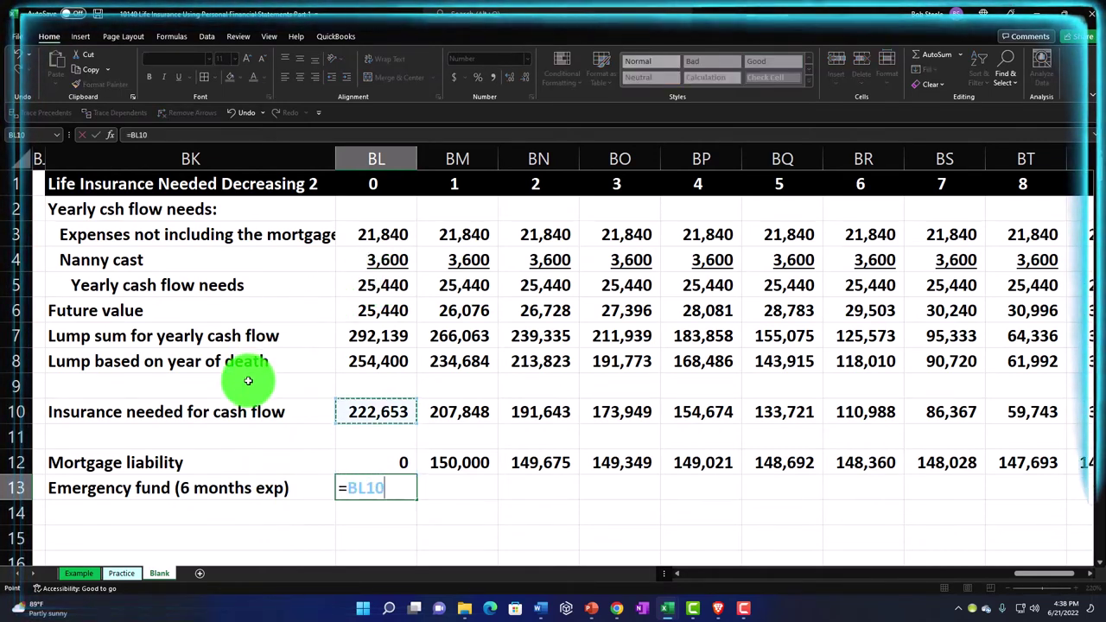
pyautogui.press('Up')
pyautogui.press('Up')
pyautogui.press('Up')
pyautogui.press('Up')
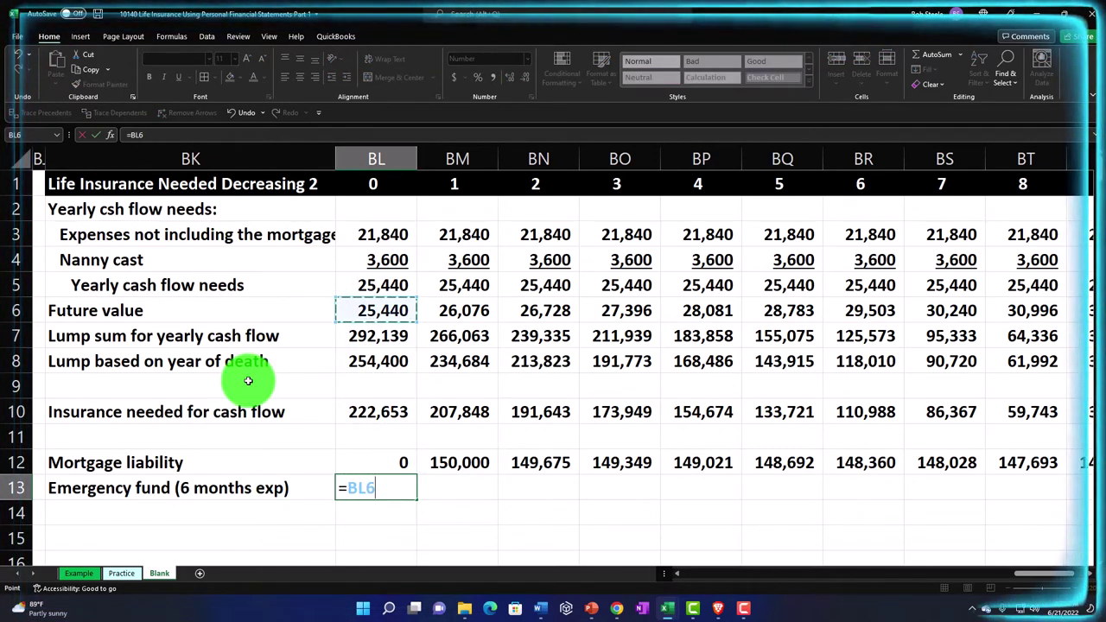
pyautogui.press('Down')
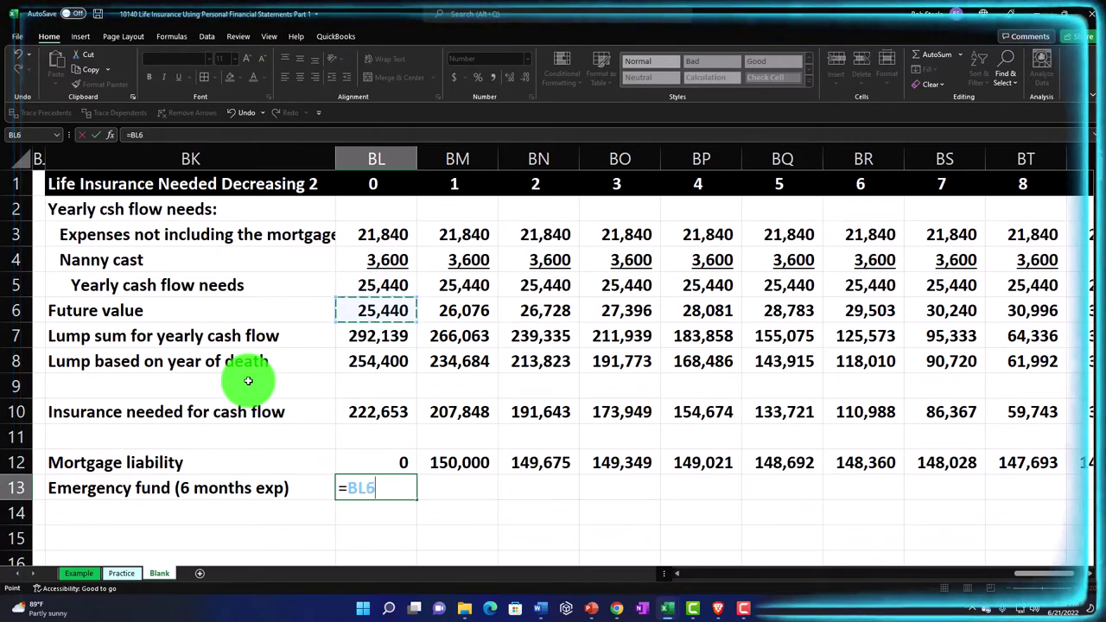
pyautogui.write('/2')
pyautogui.press('Return')
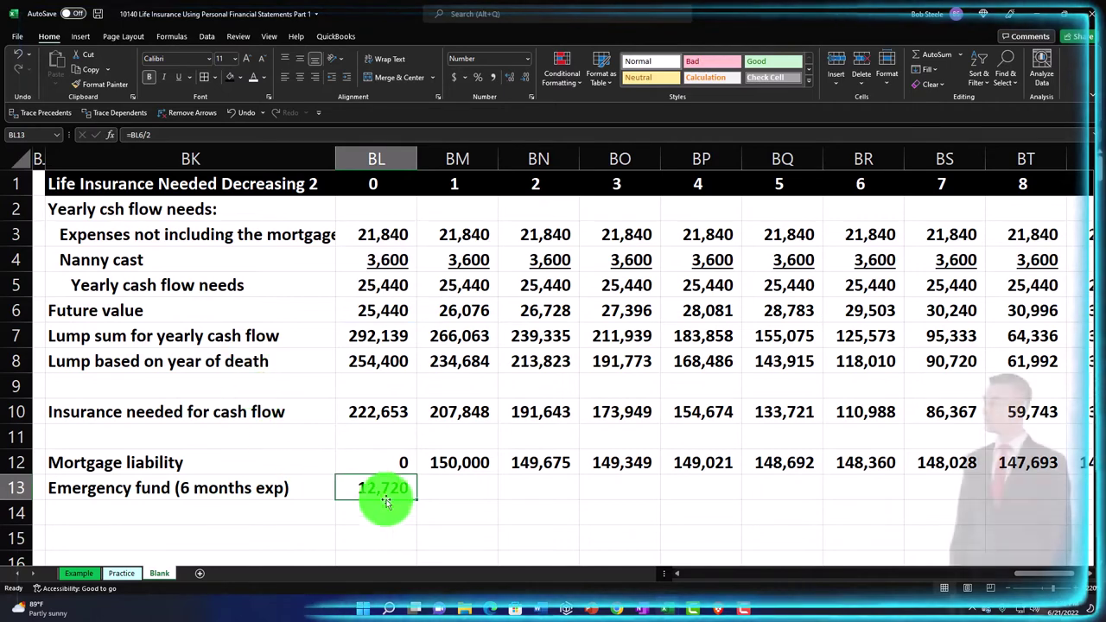
# Step: Copy the year 0 emergency fund formula across through year 10 and check the resulting cells
pyautogui.moveTo(416, 498); pyautogui.dragTo(894, 496)
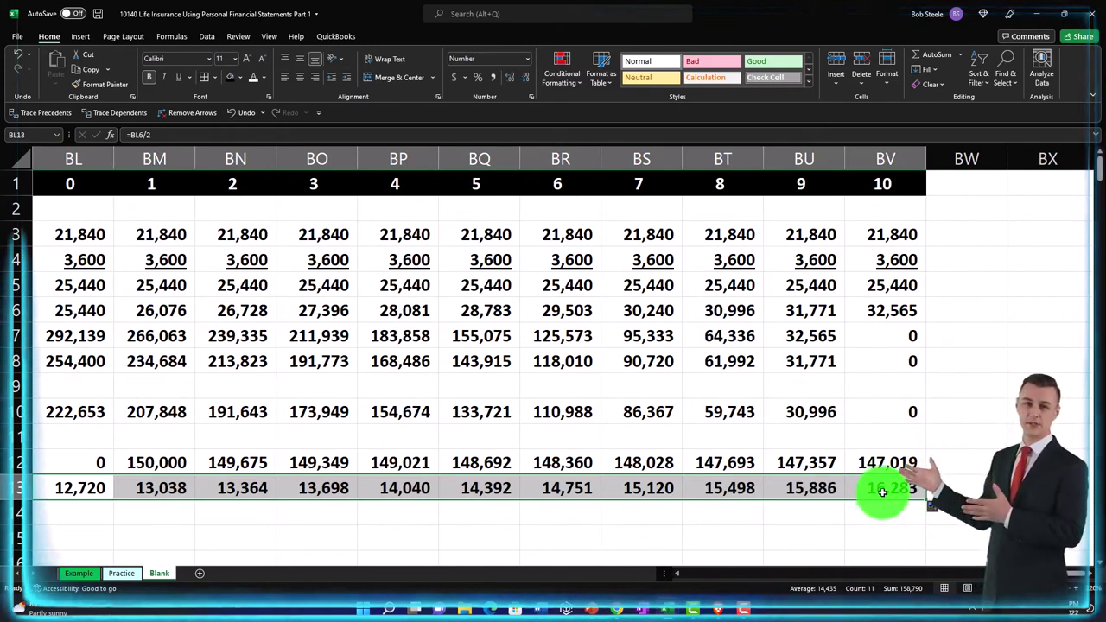
pyautogui.click(882, 490)
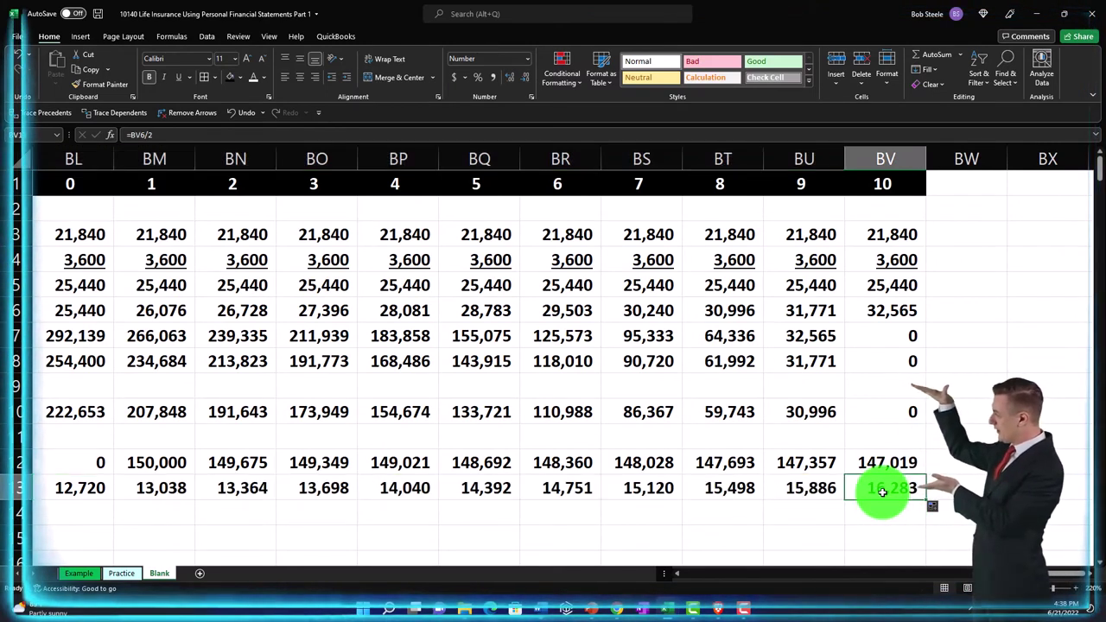
pyautogui.press('Left')
pyautogui.press('Left')
pyautogui.press('Left')
pyautogui.press('Left')
pyautogui.press('Left')
pyautogui.press('Left')
pyautogui.press('Left')
pyautogui.press('Left')
pyautogui.press('Left')
pyautogui.press('Left')
pyautogui.press('Left')
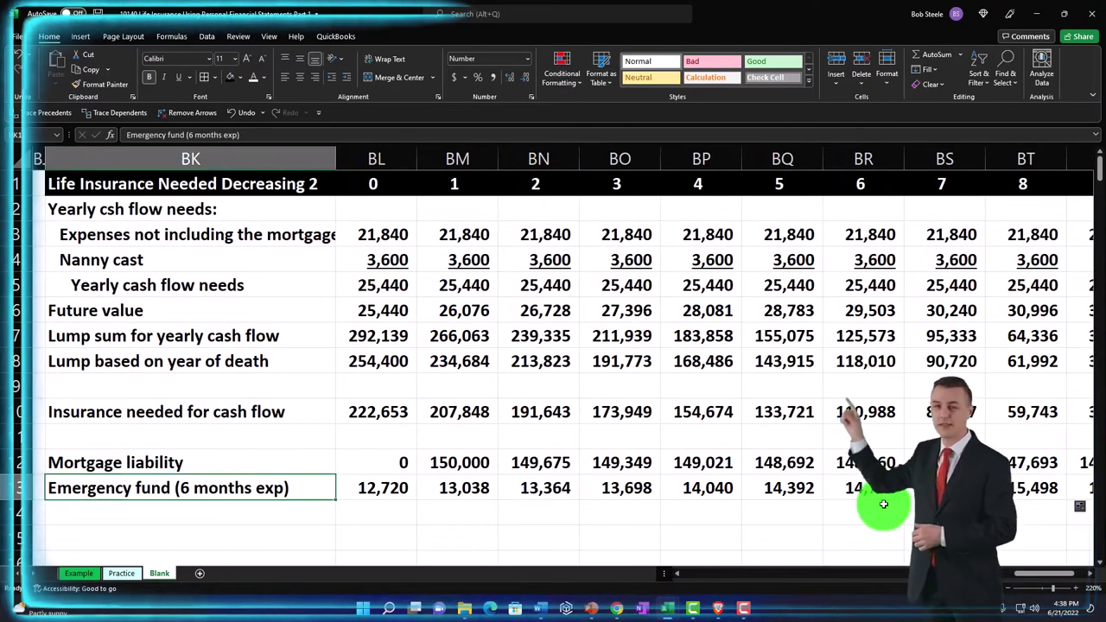
# Step: Add a "College" row label directly below the emergency fund label
pyautogui.press('Down')
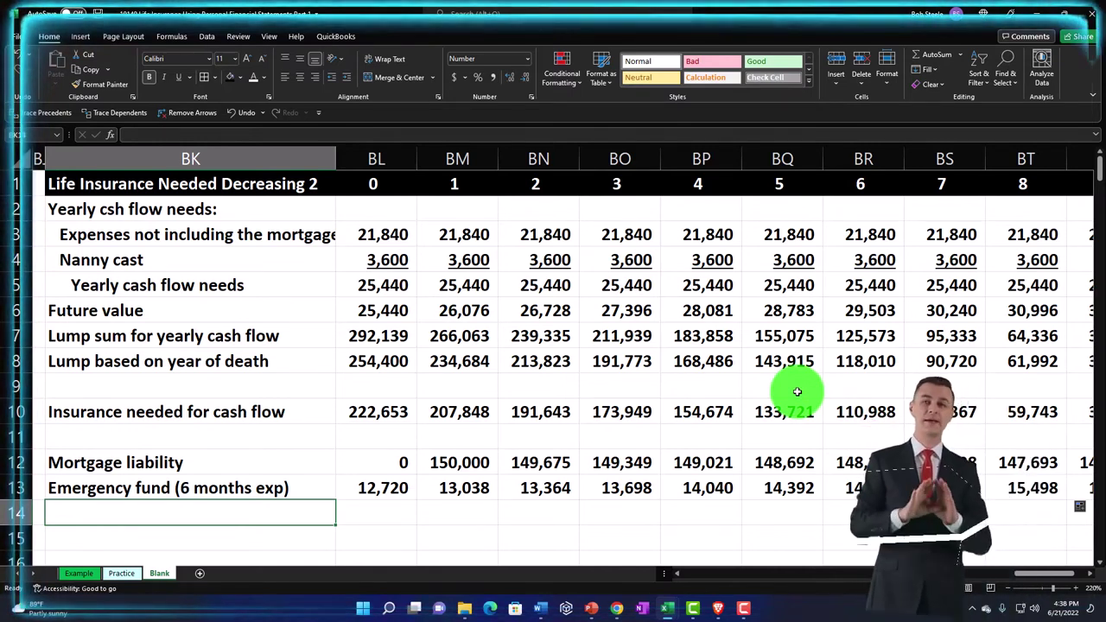
pyautogui.write('College')
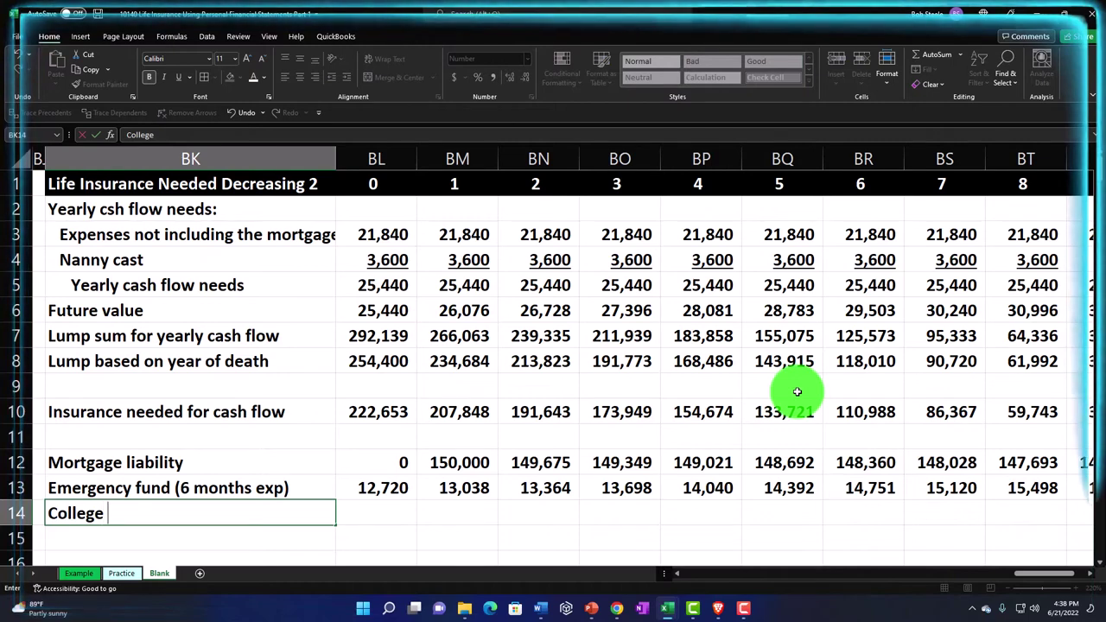
pyautogui.press('Return')
# Step: Enter the heading "College" in BH6, below the second calculation's inflation and return rates
pyautogui.press('Left')
pyautogui.press('Left')
pyautogui.press('Left')
pyautogui.press('Left')
pyautogui.press('Left')
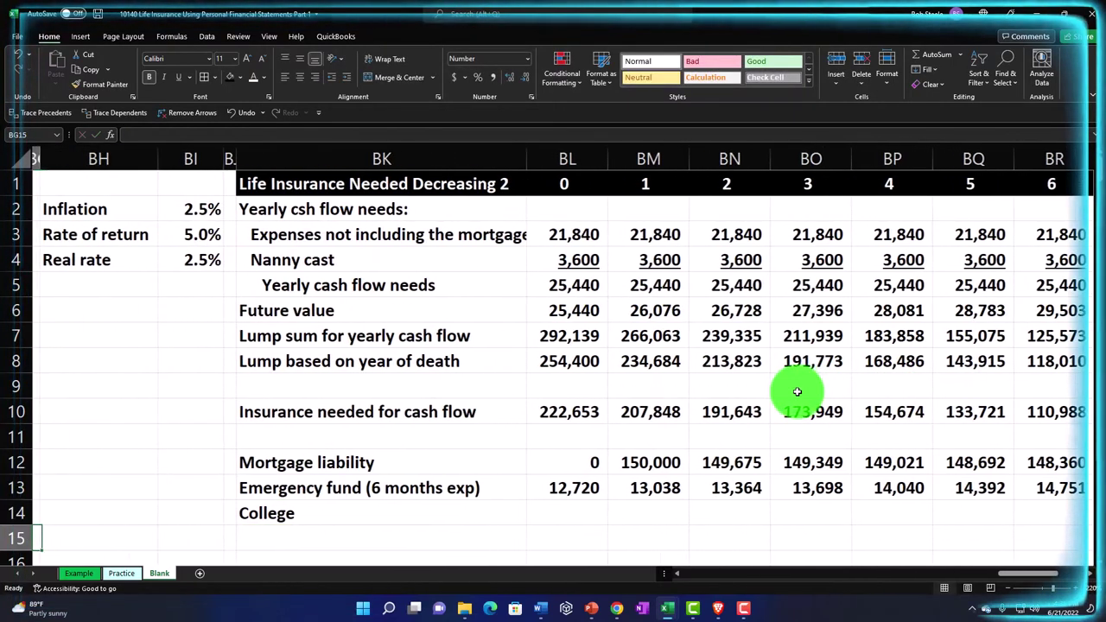
pyautogui.press('Up')
pyautogui.press('Up')
pyautogui.press('Up')
pyautogui.press('Up')
pyautogui.press('Up')
pyautogui.press('Up')
pyautogui.press('Up')
pyautogui.press('Up')
pyautogui.press('Up')
pyautogui.press('Up')
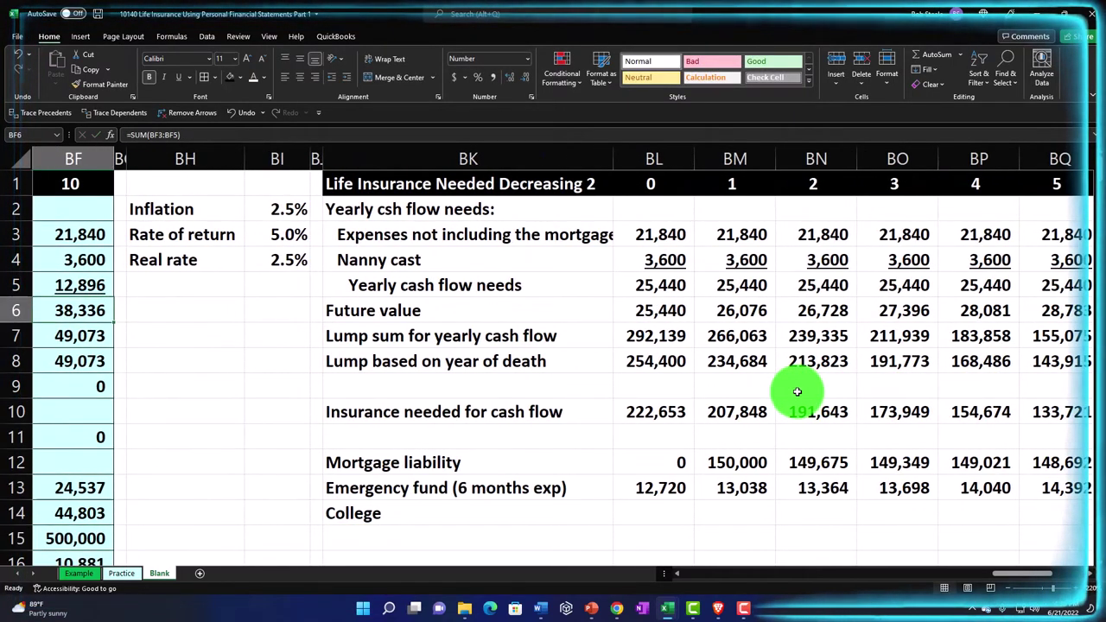
pyautogui.press('Right')
pyautogui.press('Right')
pyautogui.press('Down')
pyautogui.write('Col')
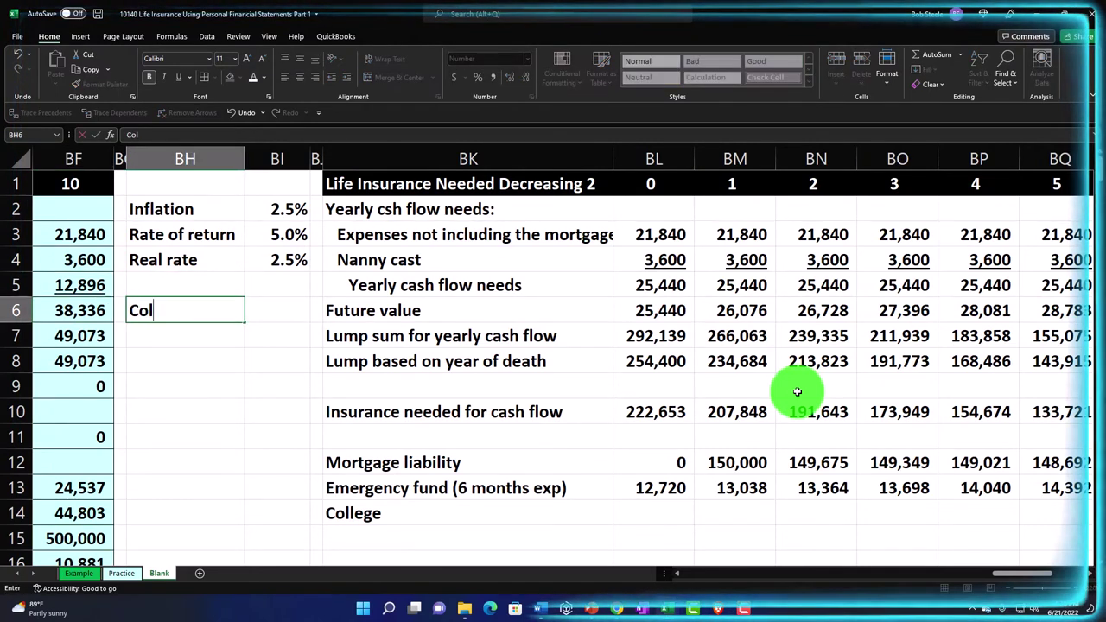
pyautogui.press('Return')
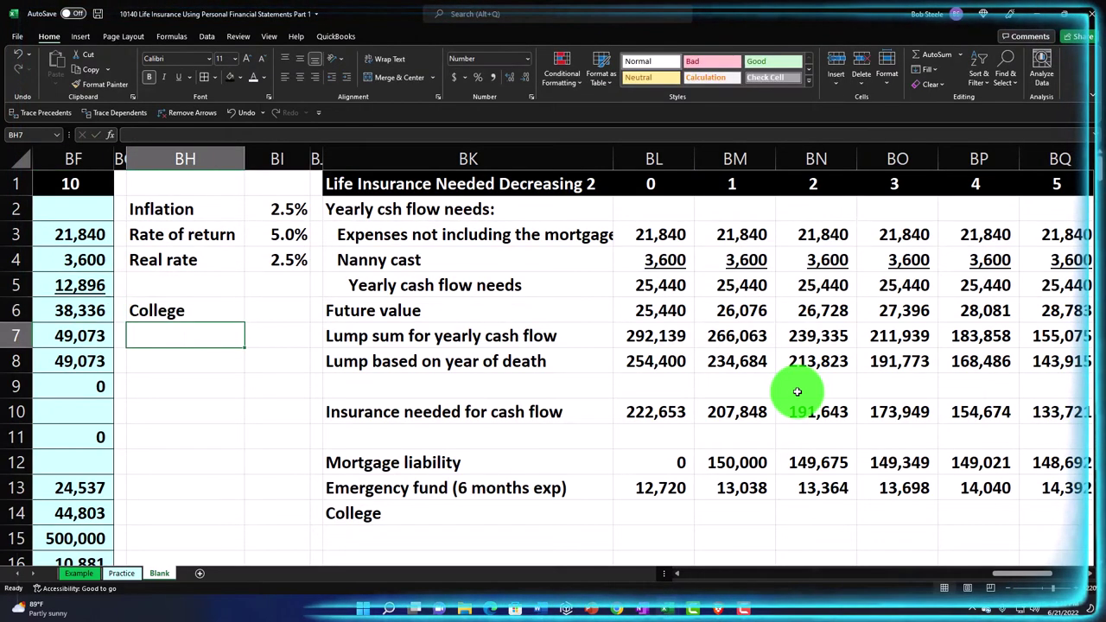
# Step: Format the College heading across BH6:BI6 with a black fill and white text
pyautogui.click(243, 310)
pyautogui.moveTo(244, 310); pyautogui.dragTo(249, 310)
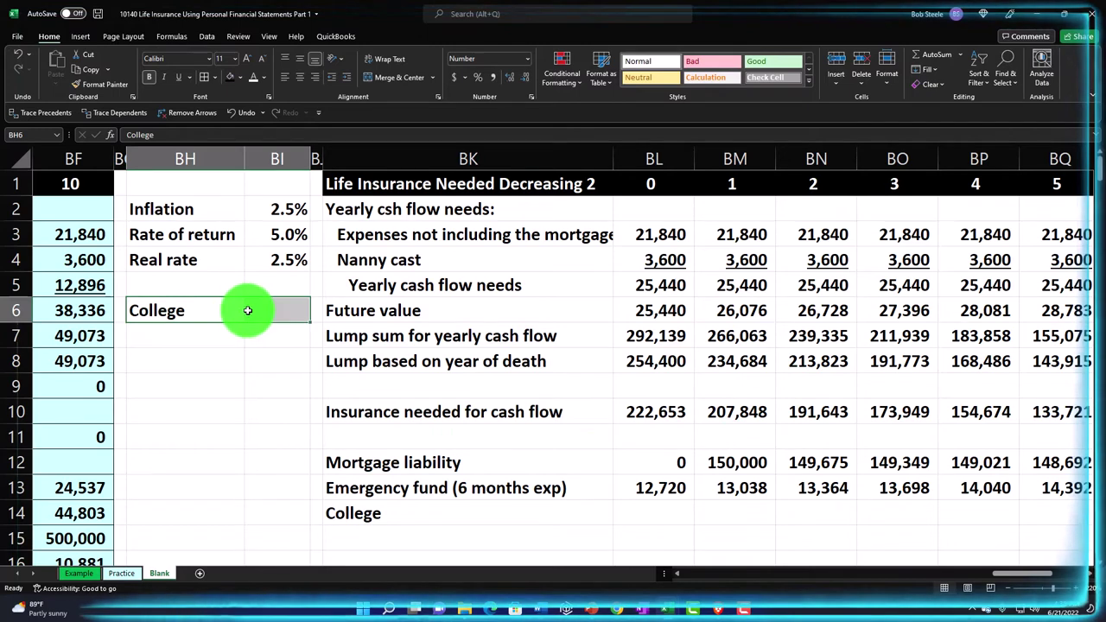
pyautogui.click(231, 82)
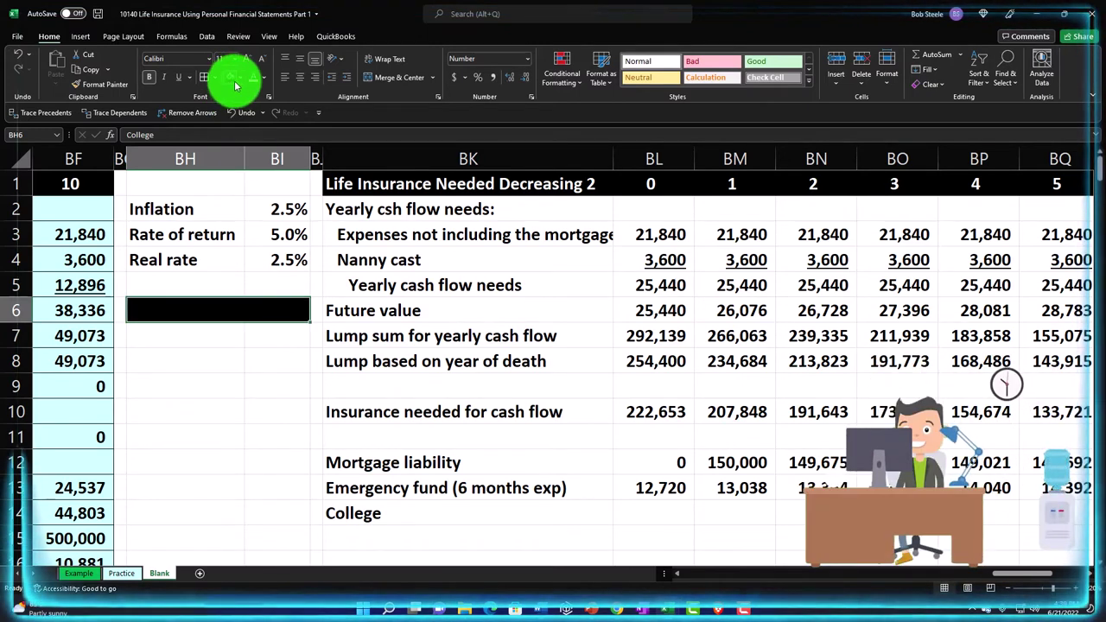
pyautogui.click(250, 80)
pyautogui.click(214, 329)
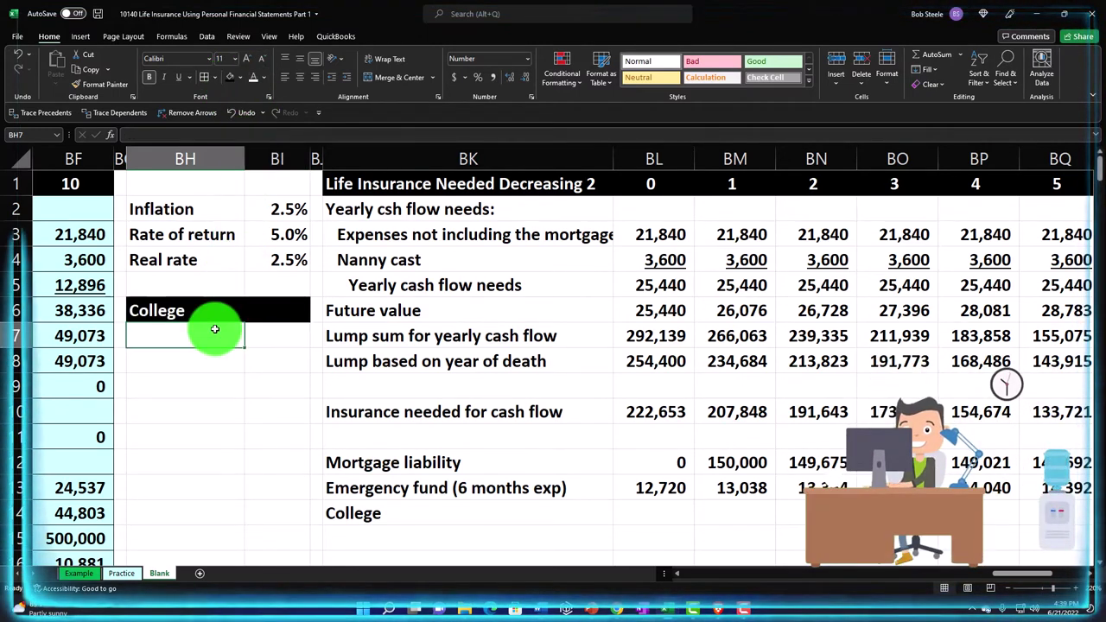
# Step: Link BH7 under the College heading to the first college table's "Current cost" label in AR7
pyautogui.write('=')
pyautogui.press('Left')
pyautogui.press('Left')
pyautogui.press('Left')
pyautogui.press('Left')
pyautogui.press('Left')
pyautogui.press('Left')
pyautogui.press('Left')
pyautogui.press('Left')
pyautogui.press('Left')
pyautogui.press('Left')
pyautogui.press('Left')
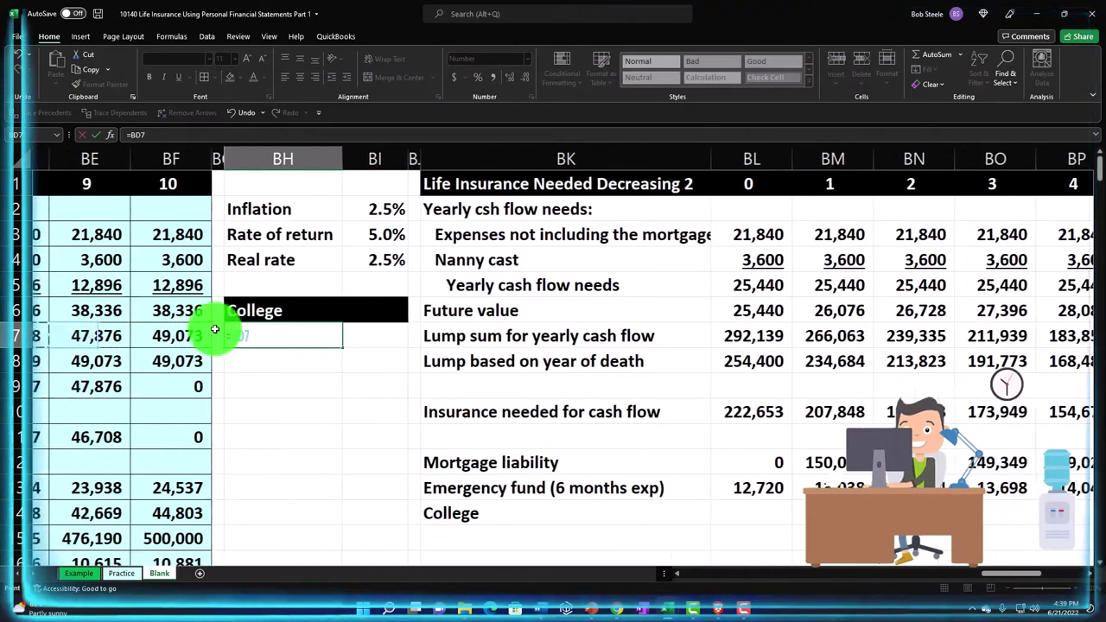
pyautogui.press('Left')
pyautogui.press('Left')
pyautogui.press('Left')
pyautogui.press('Left')
pyautogui.press('Left')
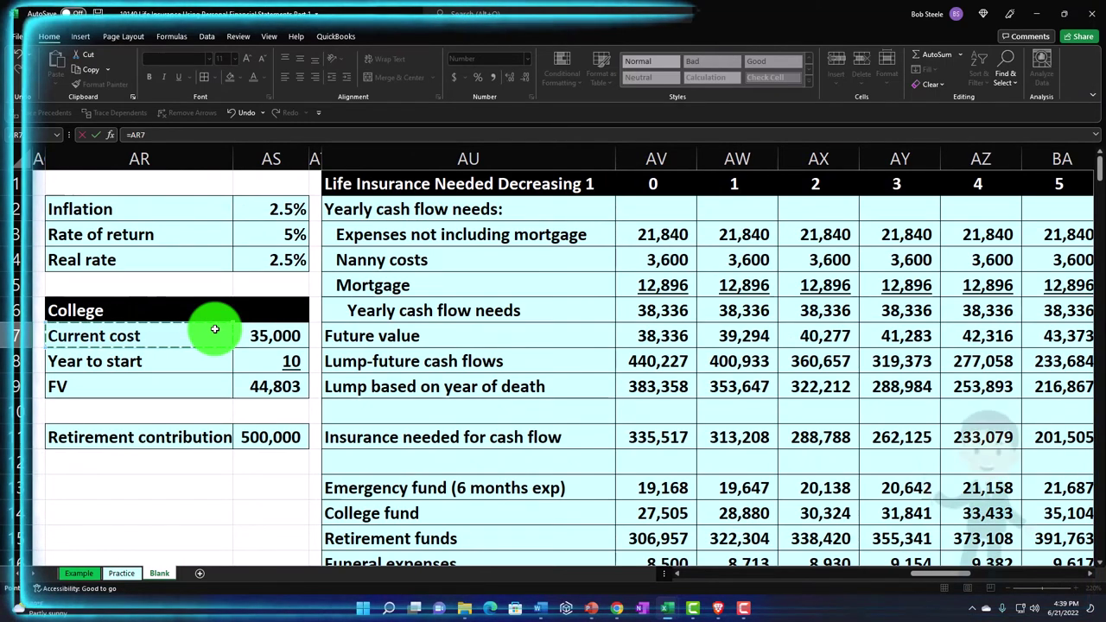
pyautogui.press('Escape')
# Step: Link the current cost amount in BI7 to the first college table's amount in AS7
pyautogui.write('=')
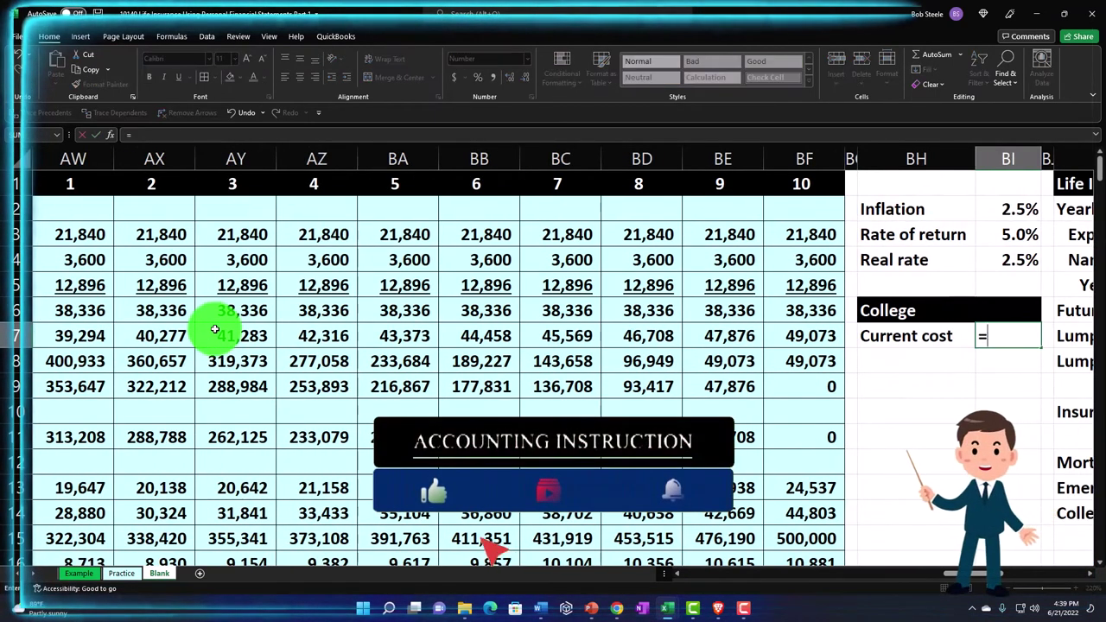
pyautogui.press('Left')
pyautogui.press('Left')
pyautogui.press('Left')
pyautogui.press('Left')
pyautogui.press('Left')
pyautogui.press('Left')
pyautogui.press('Left')
pyautogui.press('Left')
pyautogui.press('Left')
pyautogui.press('Left')
pyautogui.press('Left')
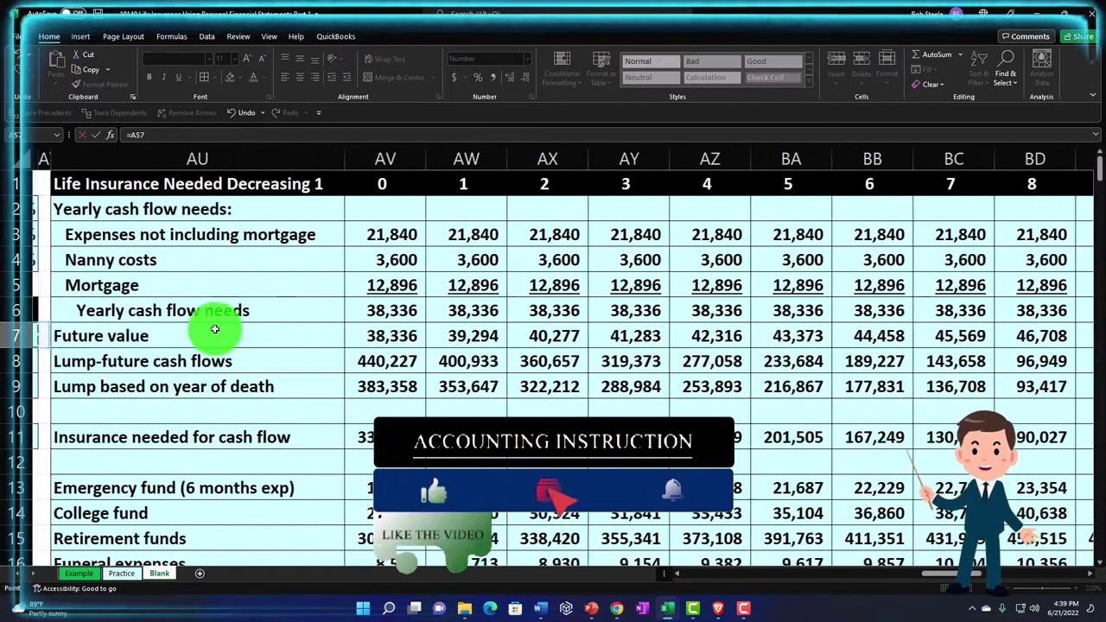
pyautogui.press('Return')
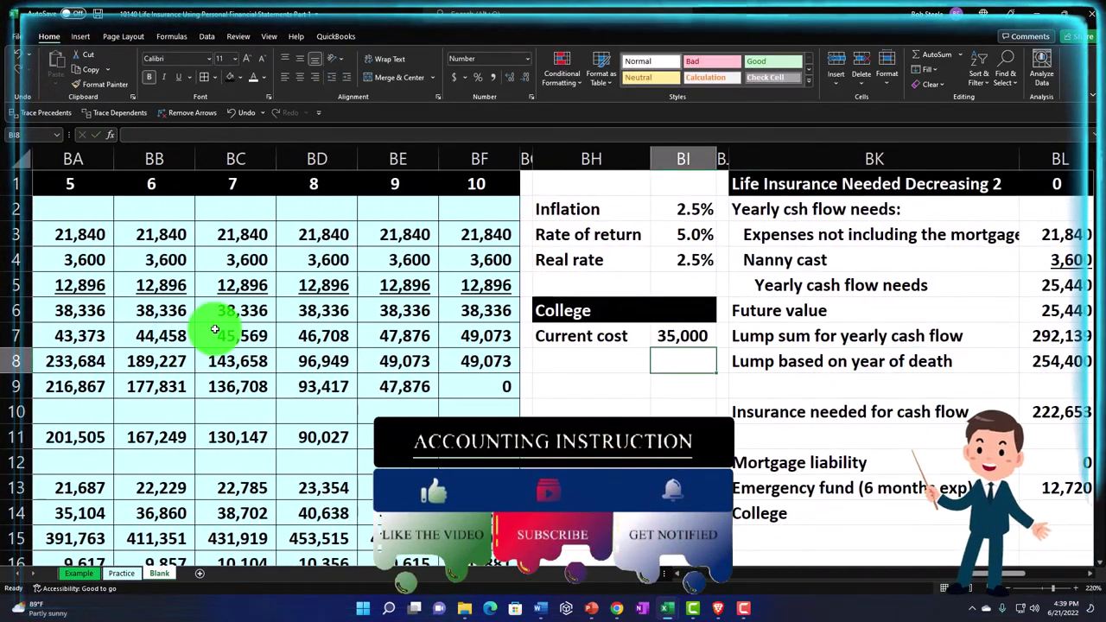
# Step: Link BH8 below Current cost to the first college table's "Year to start" label in AR8
pyautogui.press('Left')
pyautogui.write('F')
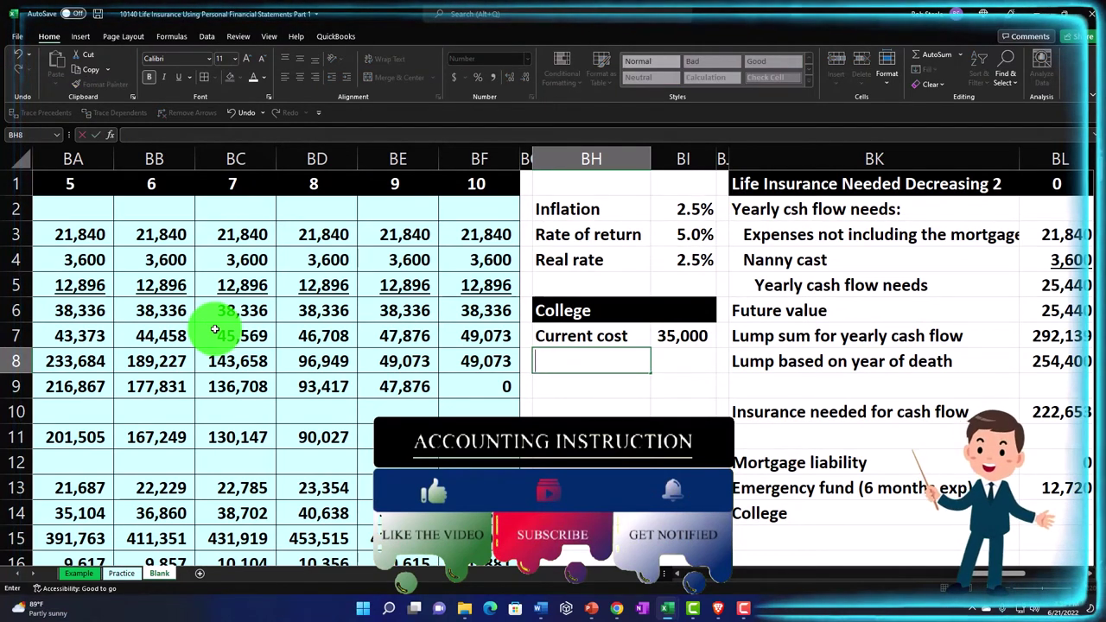
pyautogui.press('Left')
pyautogui.press('Left')
pyautogui.press('Left')
pyautogui.press('Left')
pyautogui.press('Left')
pyautogui.press('Left')
pyautogui.press('Left')
pyautogui.press('Left')
pyautogui.press('Left')
pyautogui.press('Left')
pyautogui.press('Left')
pyautogui.press('Left')
pyautogui.press('Left')
pyautogui.press('Left')
pyautogui.press('Left')
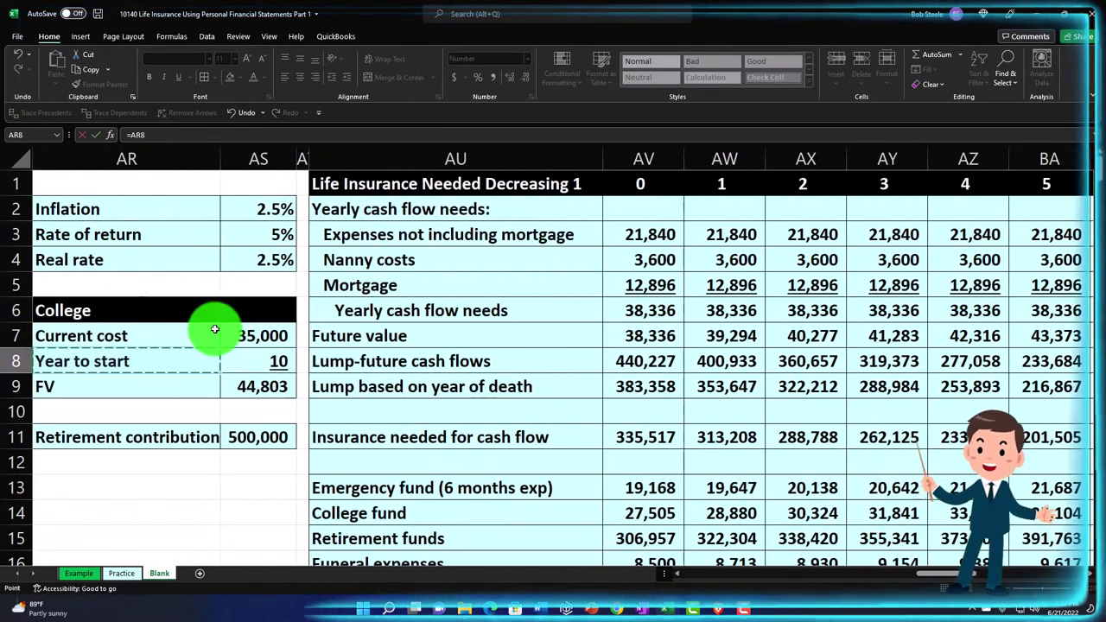
pyautogui.press('Escape')
pyautogui.press('Right')
pyautogui.press('Right')
pyautogui.press('Right')
pyautogui.press('Left')
pyautogui.press('Left')
pyautogui.press('Left')
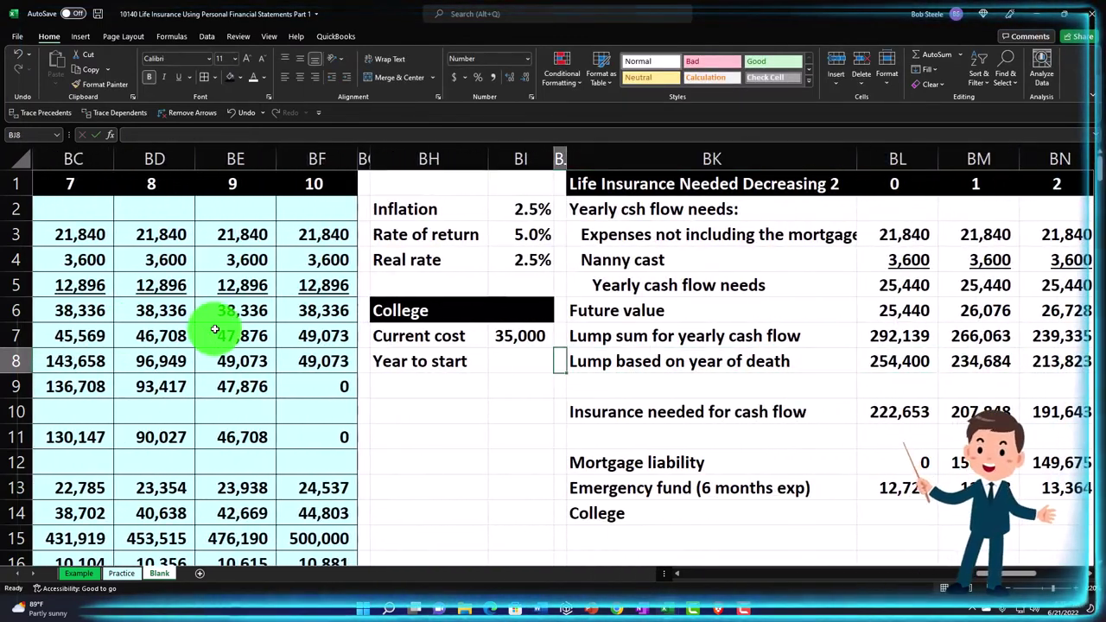
# Step: Enter 10 in BI8 as the College table's Year to start and underline it
pyautogui.write('10')
pyautogui.press('Return')
pyautogui.press('Up')
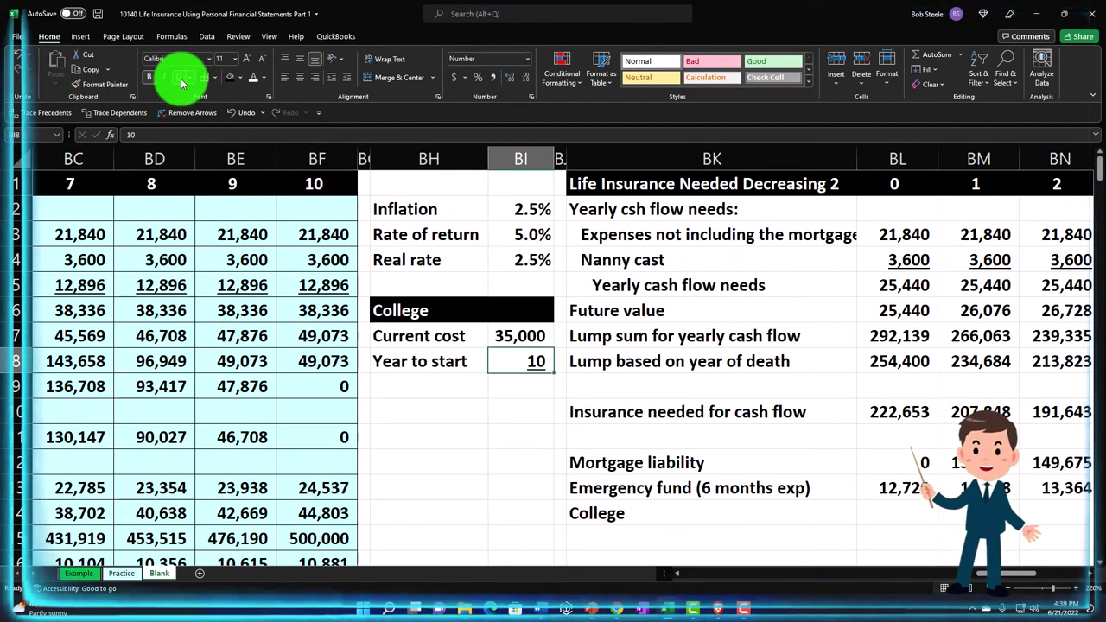
# Step: Label BH9, the row below Year to start in the College table, as FV
pyautogui.press('Down')
pyautogui.press('Left')
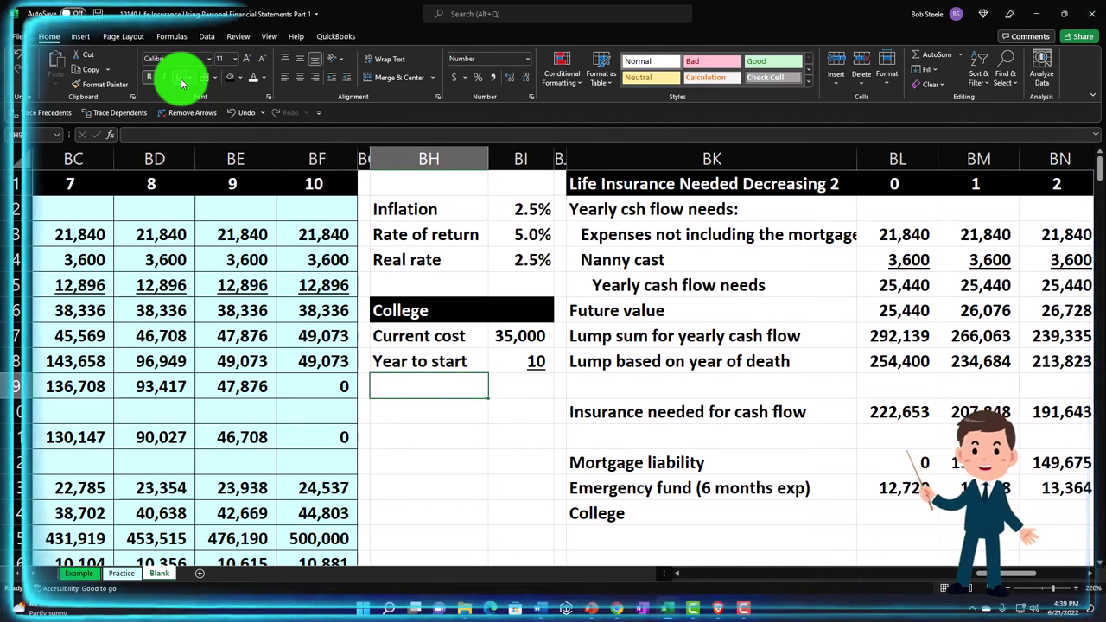
pyautogui.write('FV')
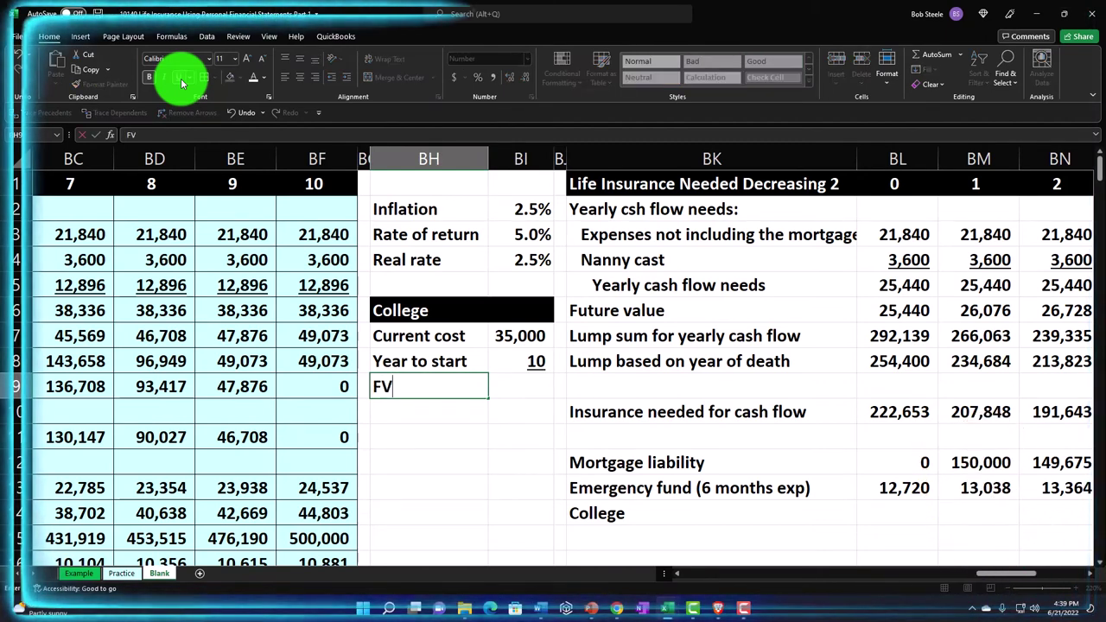
pyautogui.press('Tab')
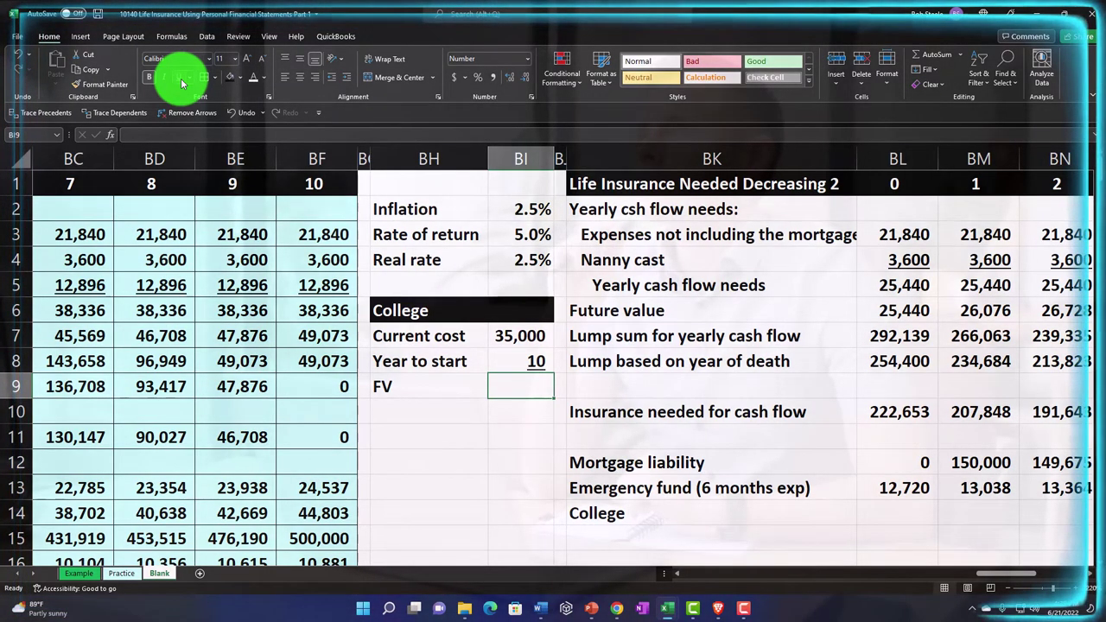
# Step: Calculate the college cost's future value in BI9 with a negated FV formula using inflation BI2, years BI8, no payment, and current cost BI7
pyautogui.write('-fv')
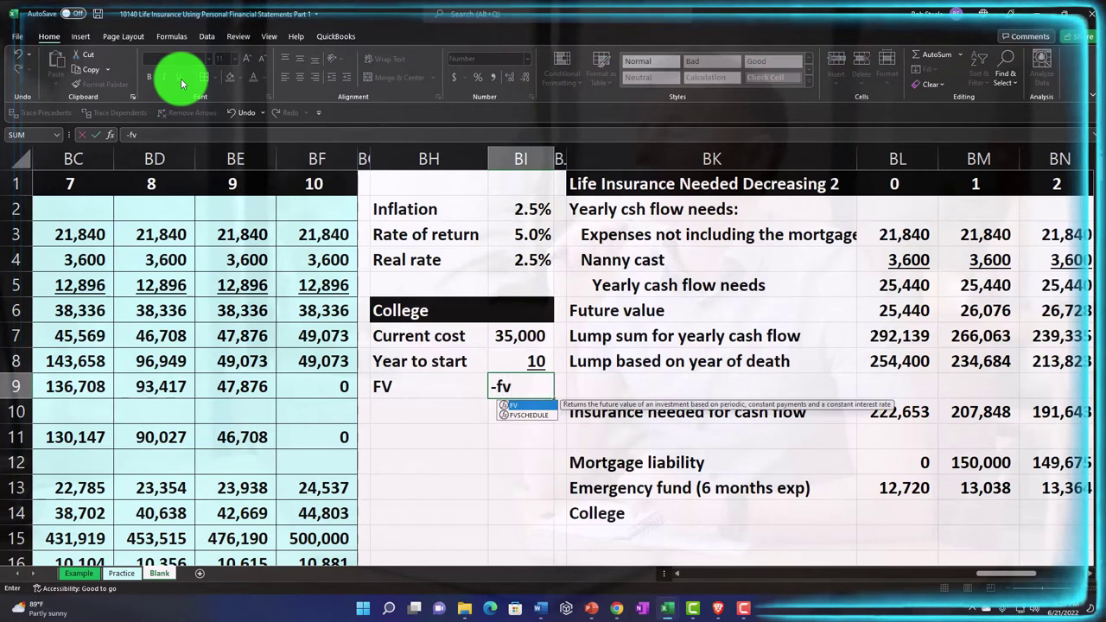
pyautogui.write('(')
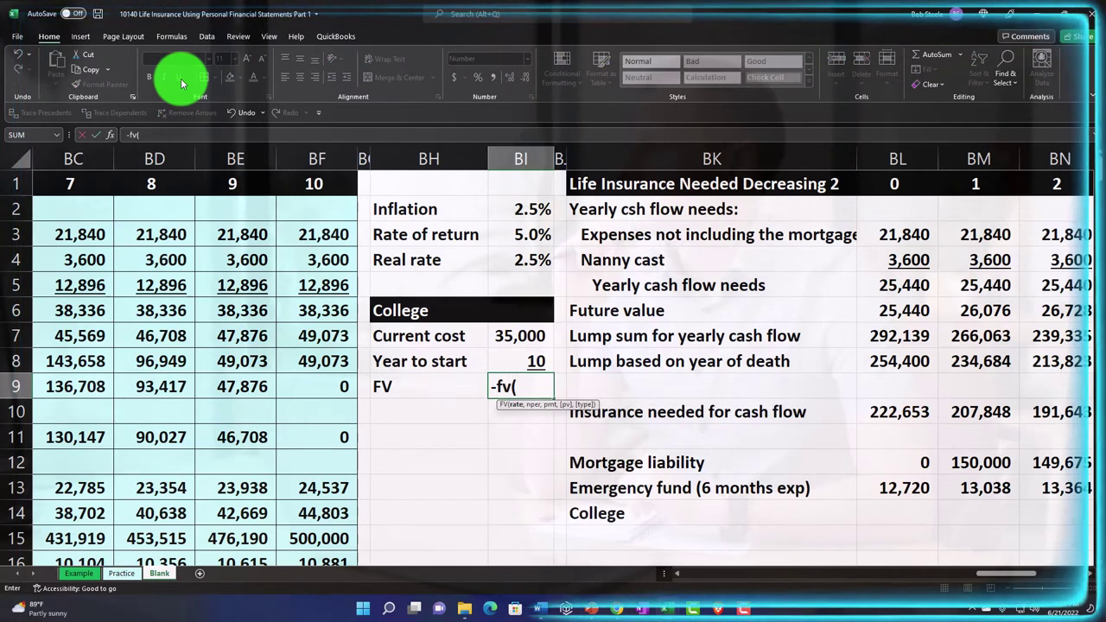
pyautogui.press('Up')
pyautogui.press('Up')
pyautogui.press('Up')
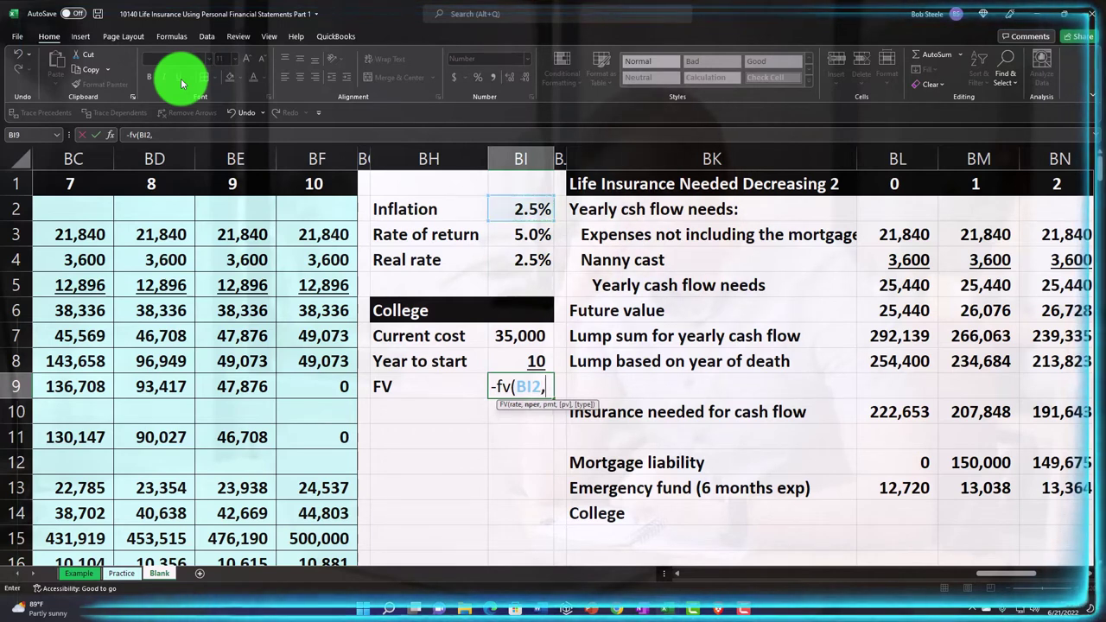
pyautogui.write(',')
pyautogui.press('Up')
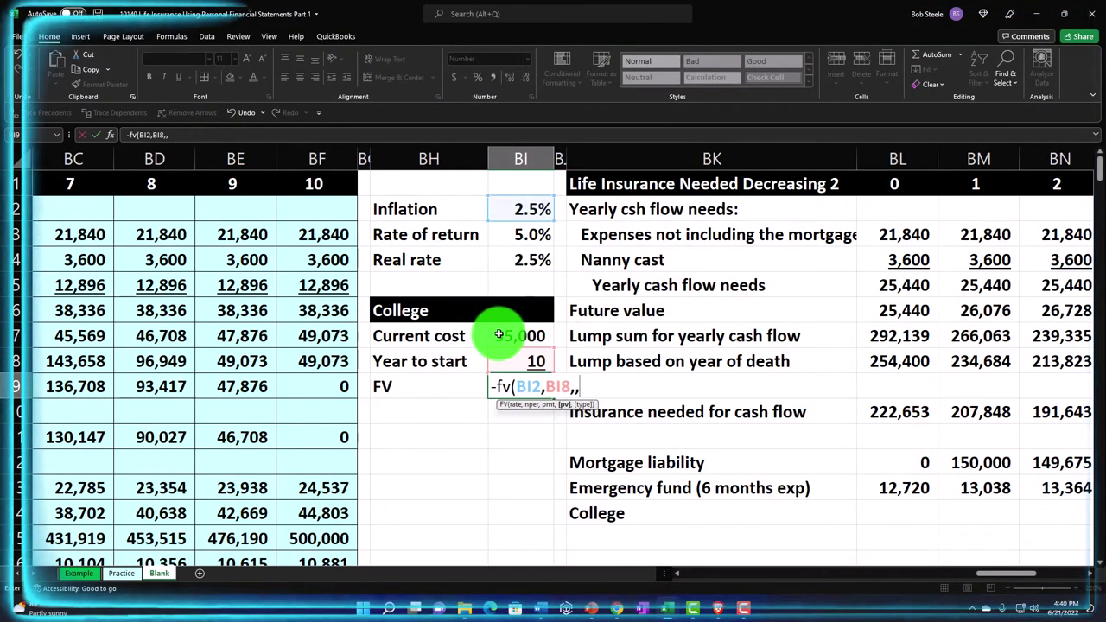
pyautogui.press('Return')
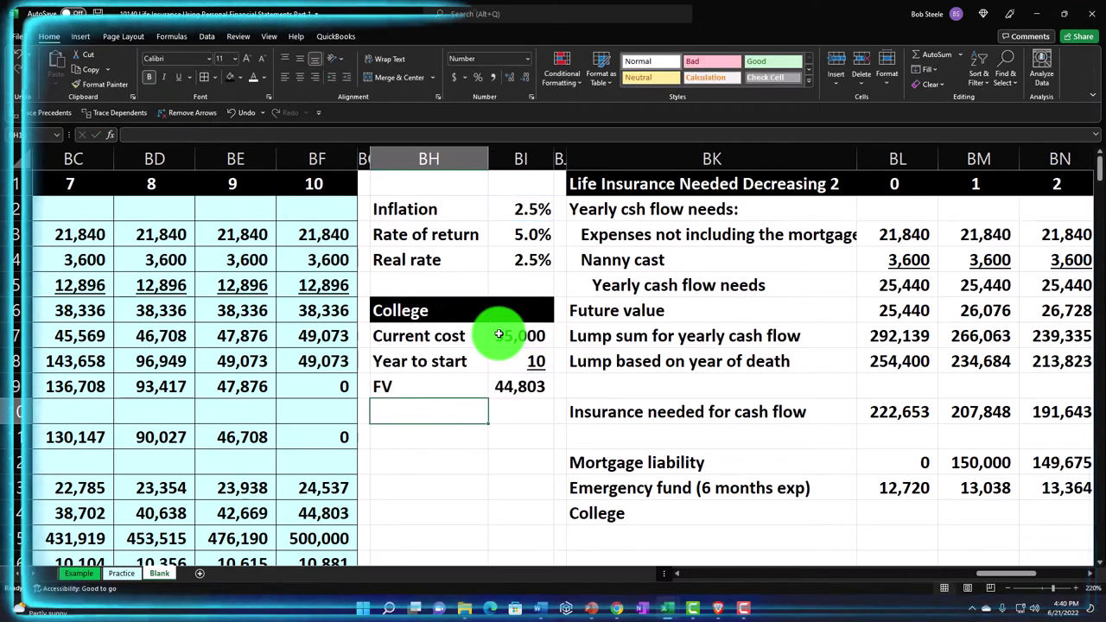
# Step: Start a negated PV formula in BL14 on the College row, with the rate of return $BI$3 as an absolute rate reference
pyautogui.press('Right')
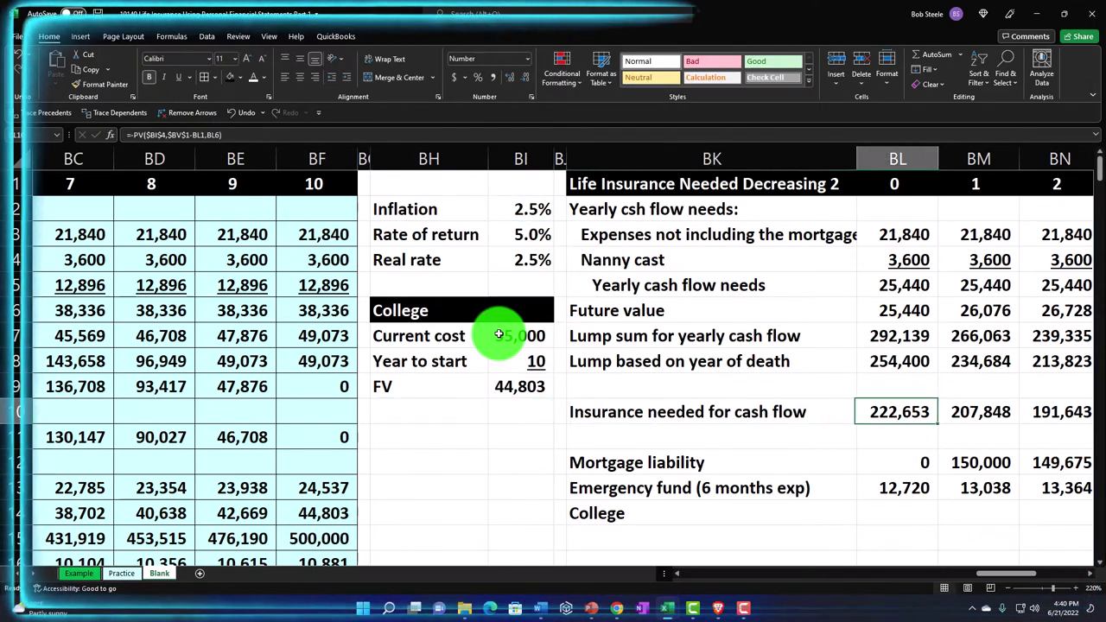
pyautogui.press('Right')
pyautogui.press('Right')
pyautogui.press('Right')
pyautogui.press('Right')
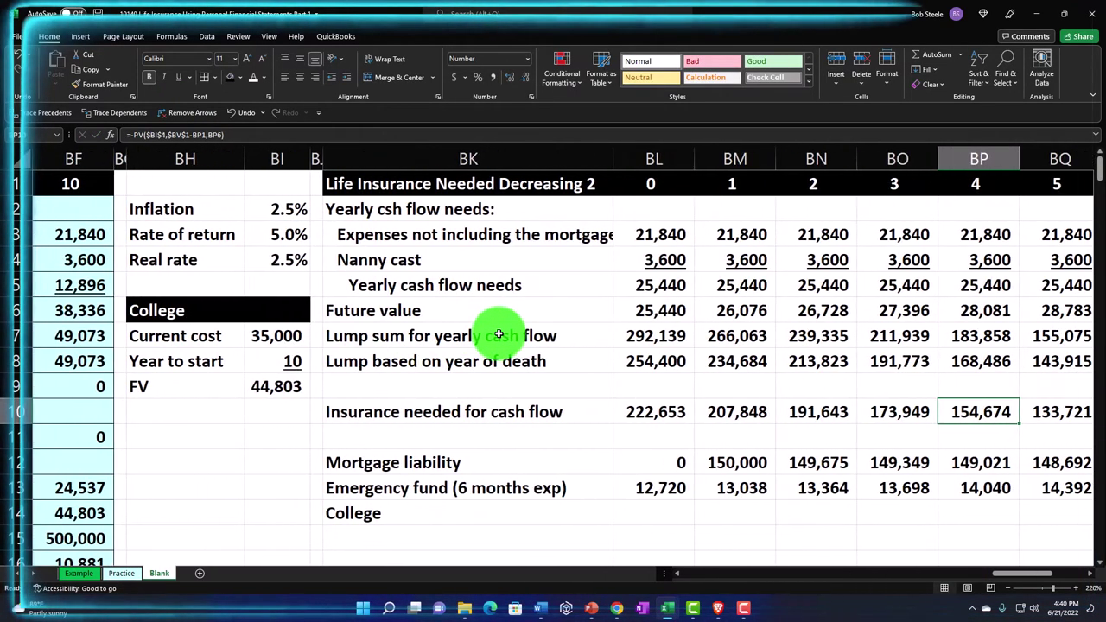
pyautogui.press('Right')
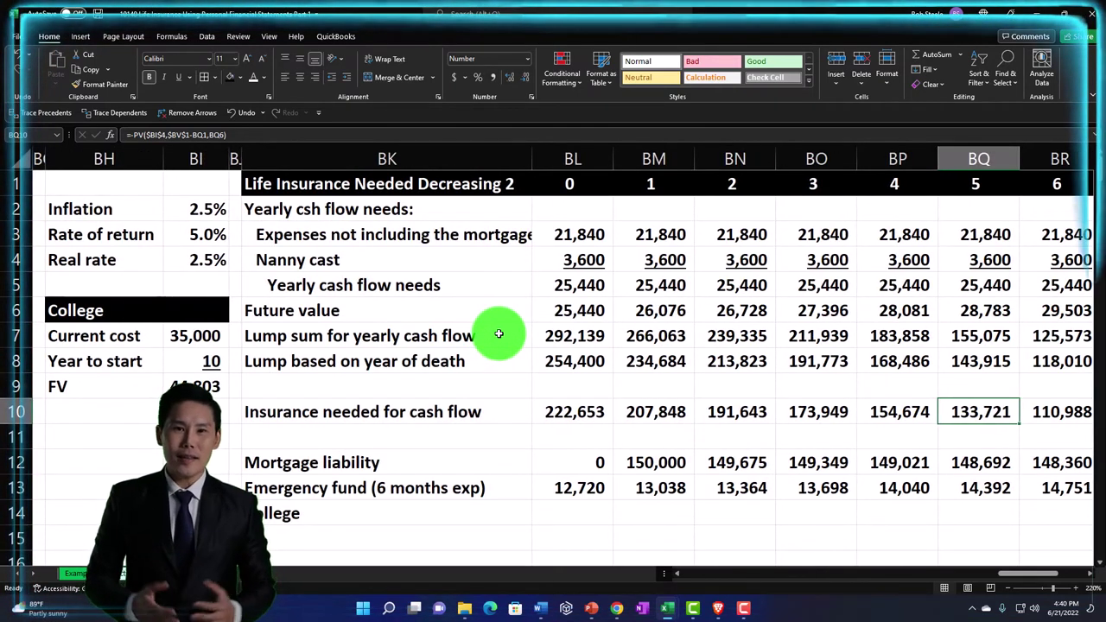
pyautogui.click(211, 237)
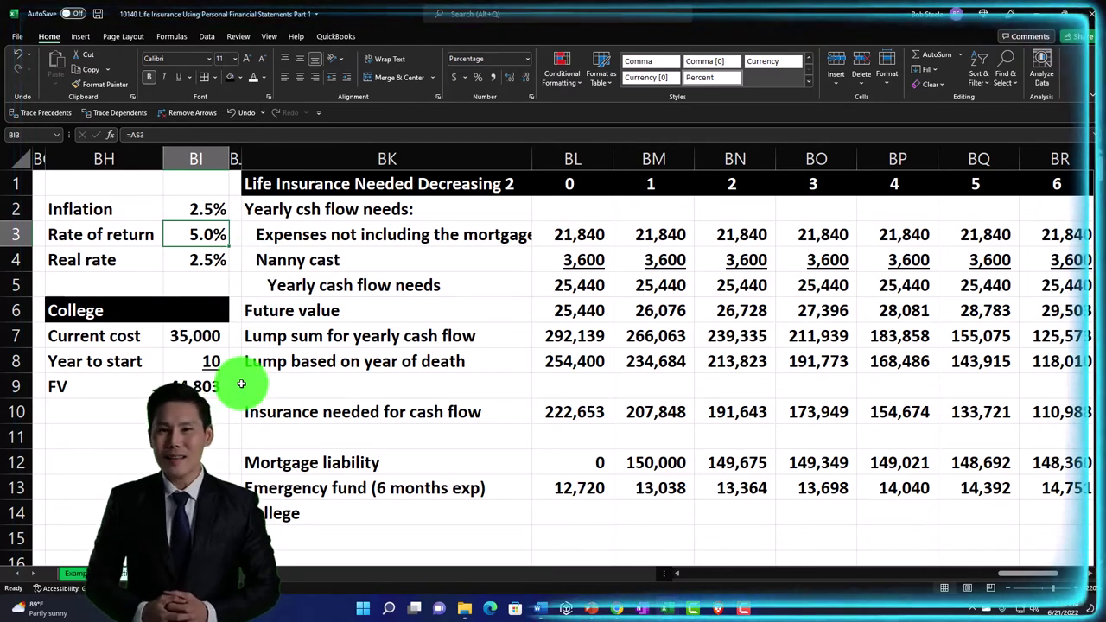
pyautogui.click(580, 515)
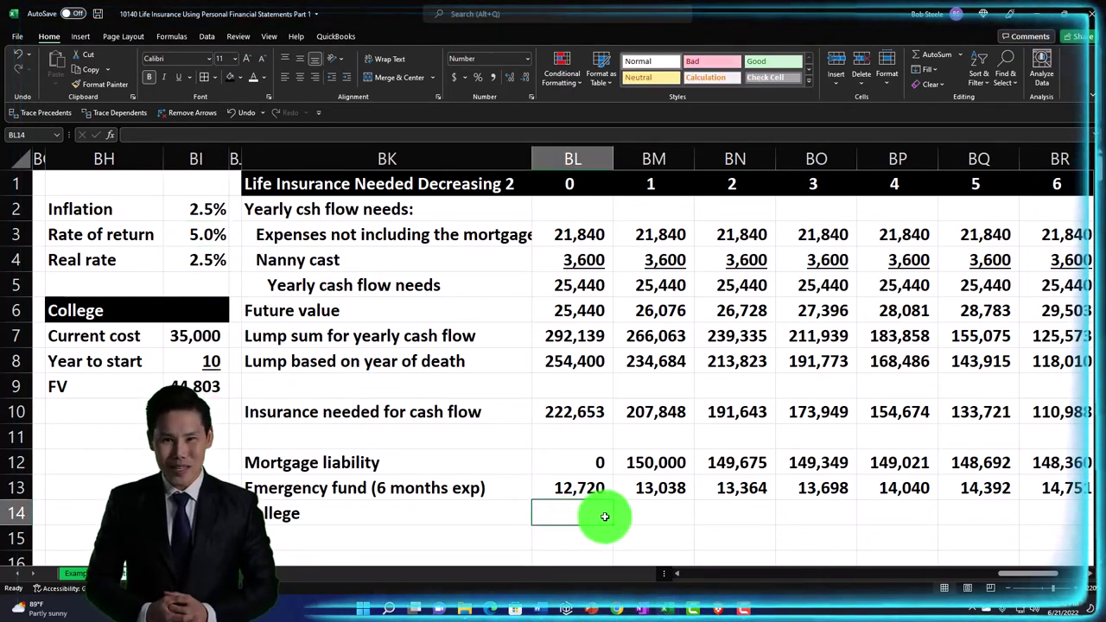
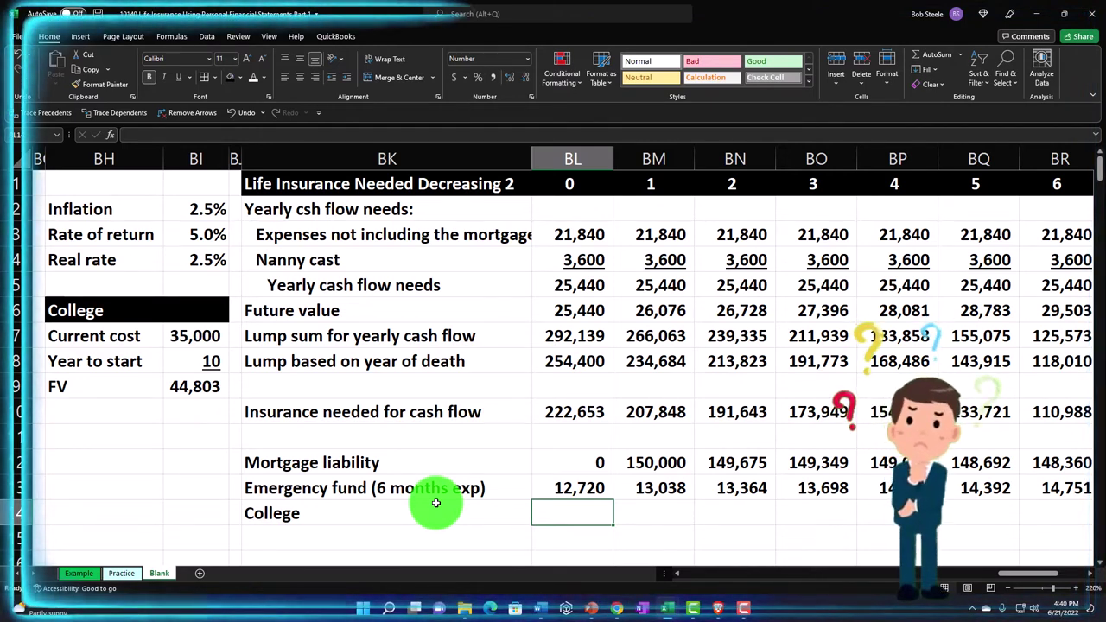
pyautogui.doubleClick(585, 513)
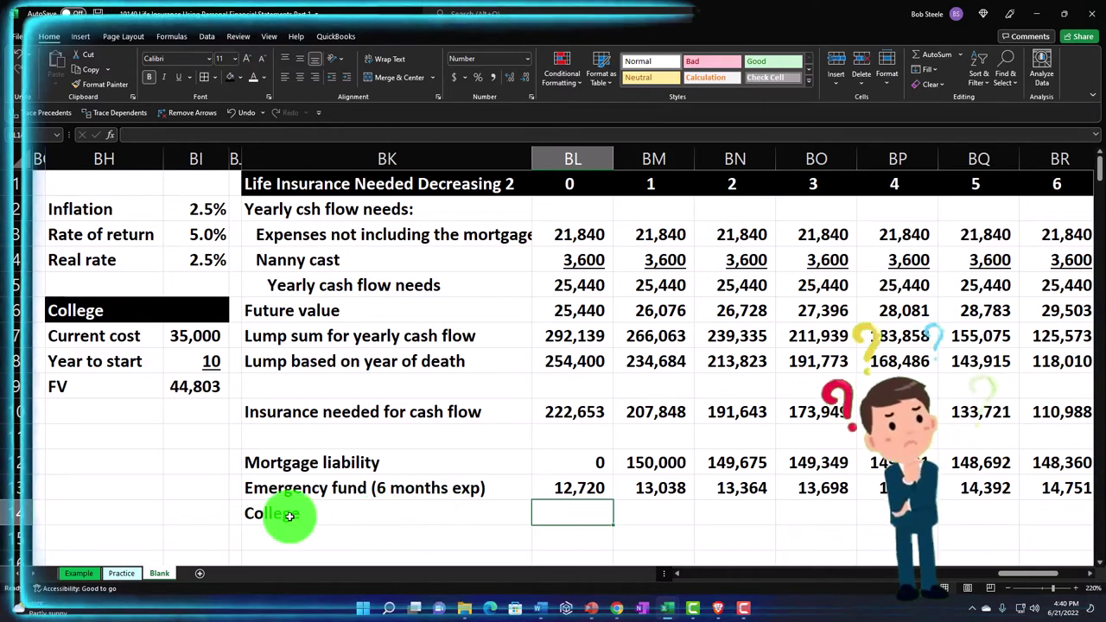
pyautogui.write('-pv(BL11')
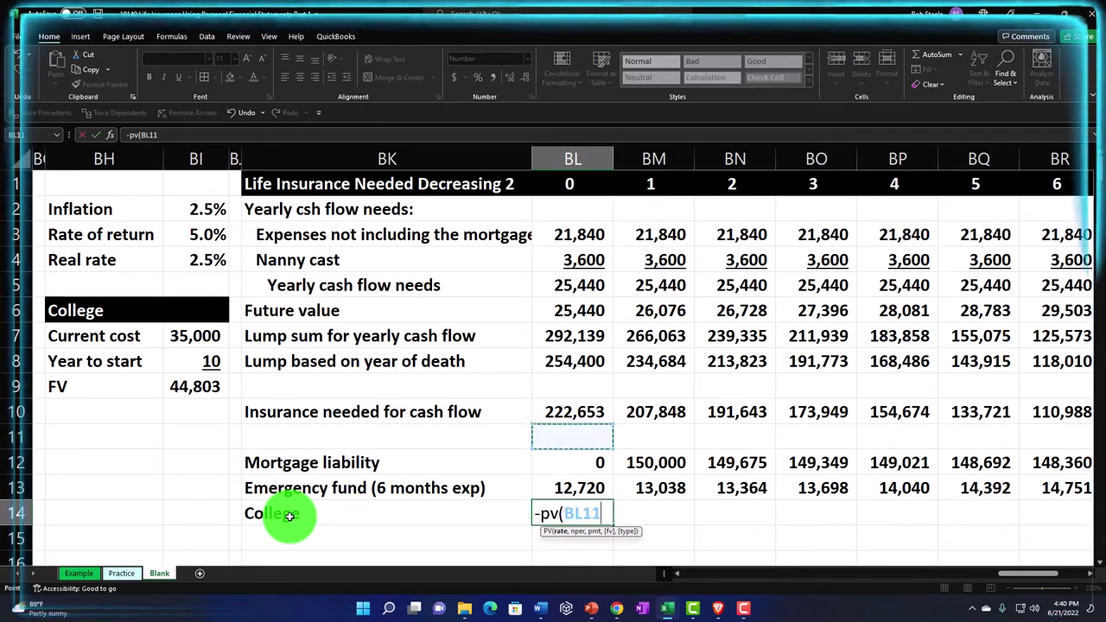
pyautogui.press('Up')
pyautogui.press('Up')
pyautogui.press('Up')
pyautogui.press('Up')
pyautogui.press('Up')
pyautogui.press('Left')
pyautogui.press('Left')
pyautogui.press('Left')
pyautogui.press('Up')
pyautogui.press('Up')
pyautogui.press('Up')
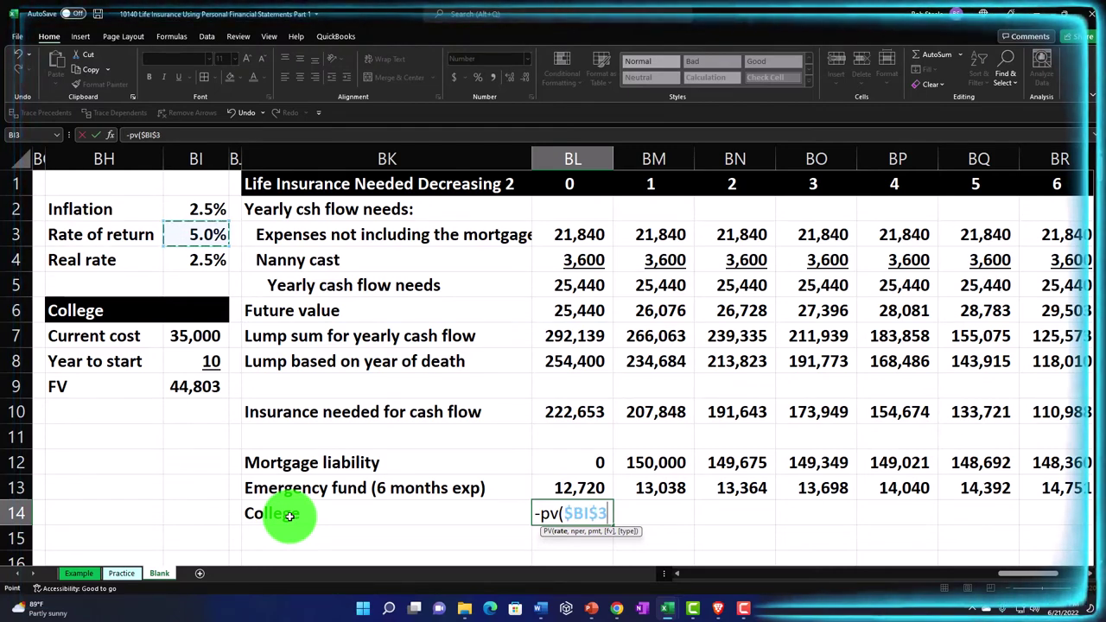
pyautogui.write(',')
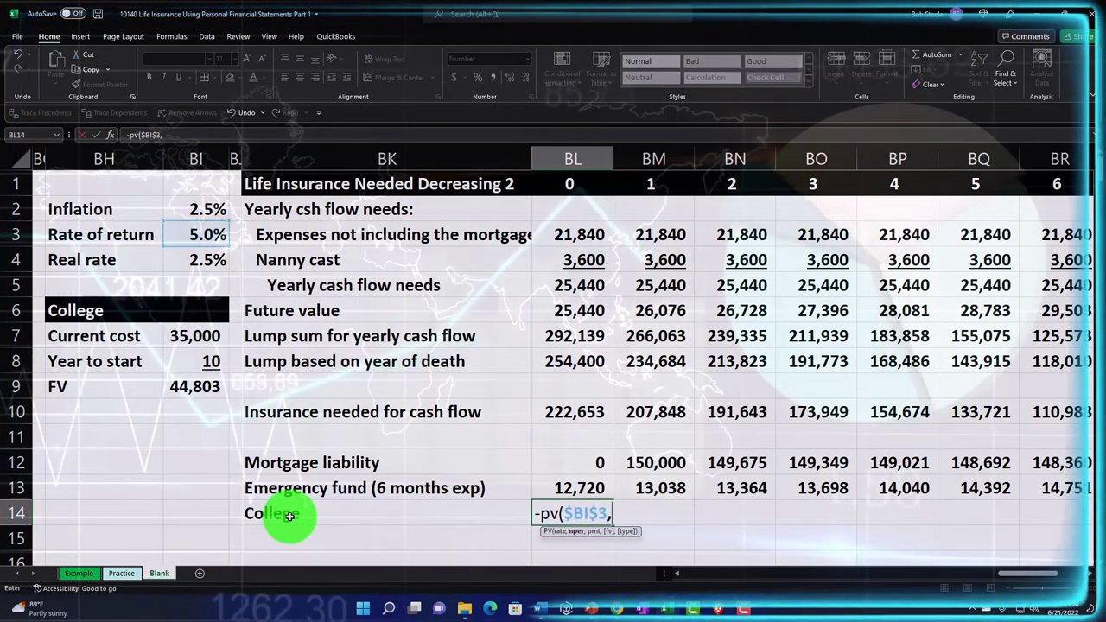
# Step: Set the PV formula's number of periods to $BV$1-BL1, with the year 10 heading absolute and the year 0 heading relative
pyautogui.press('Right')
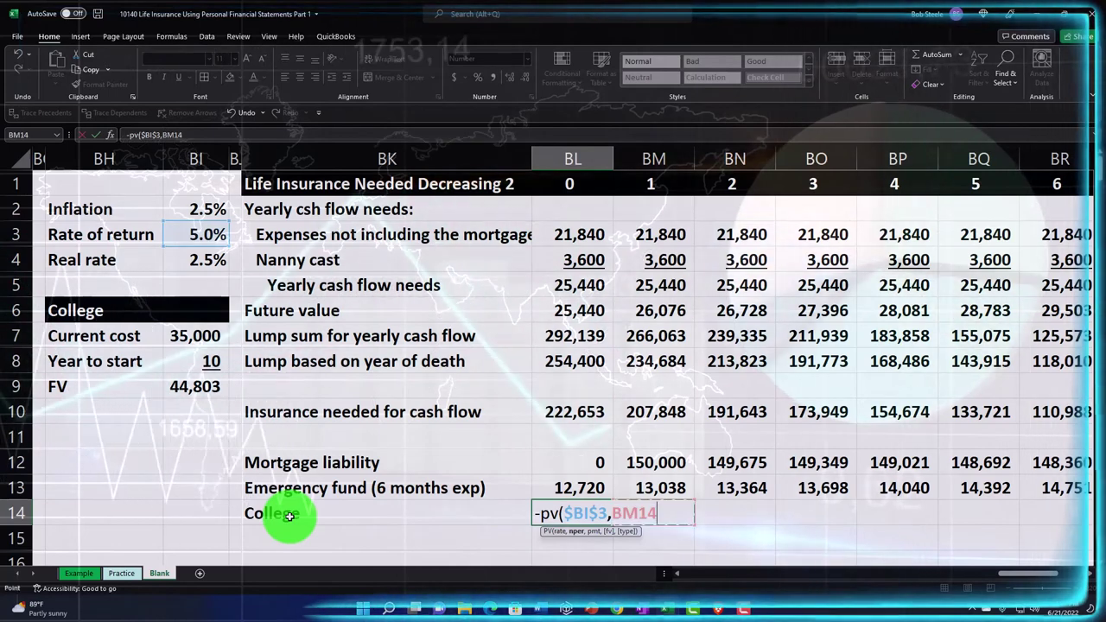
pyautogui.press('Up')
pyautogui.press('Right')
pyautogui.press('Right')
pyautogui.press('Up')
pyautogui.press('Up')
pyautogui.press('Up')
pyautogui.press('Up')
pyautogui.press('Up')
pyautogui.press('Up')
pyautogui.press('Right')
pyautogui.press('Up')
pyautogui.press('Up')
pyautogui.press('Up')
pyautogui.press('Up')
pyautogui.press('Up')
pyautogui.press('Up')
pyautogui.press('Right')
pyautogui.press('Right')
pyautogui.press('Right')
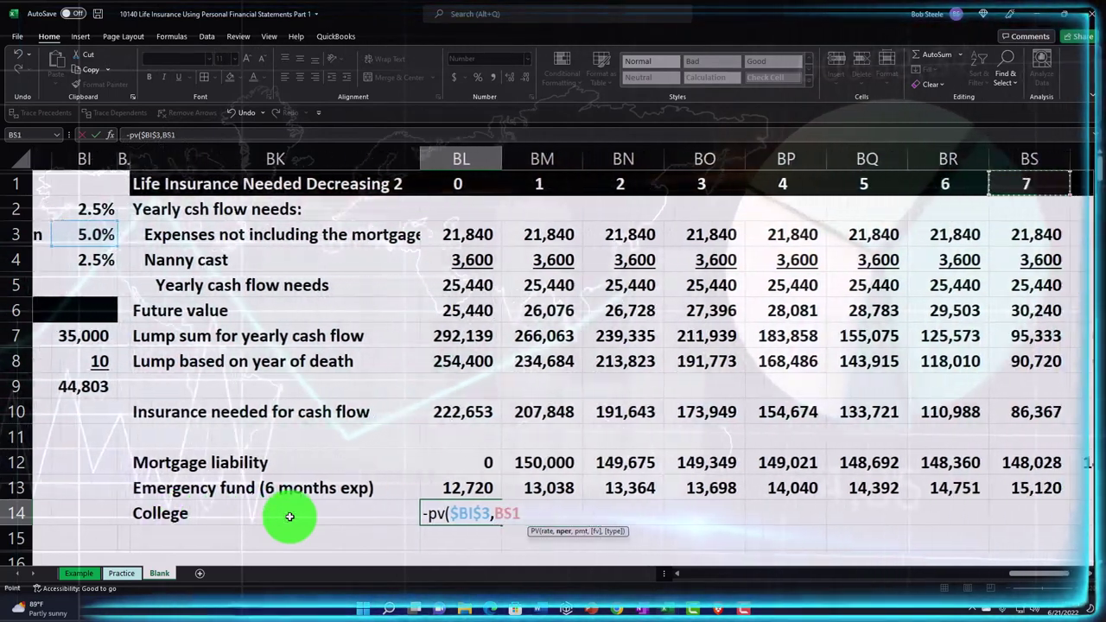
pyautogui.press('Right')
pyautogui.press('Right')
pyautogui.press('Right')
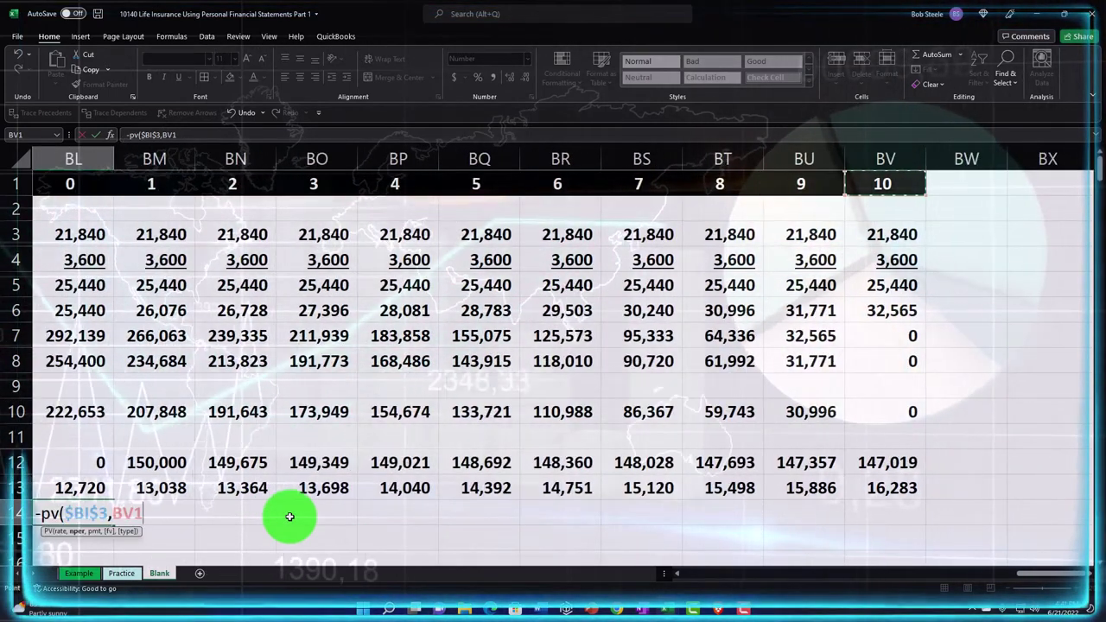
pyautogui.press('F4')
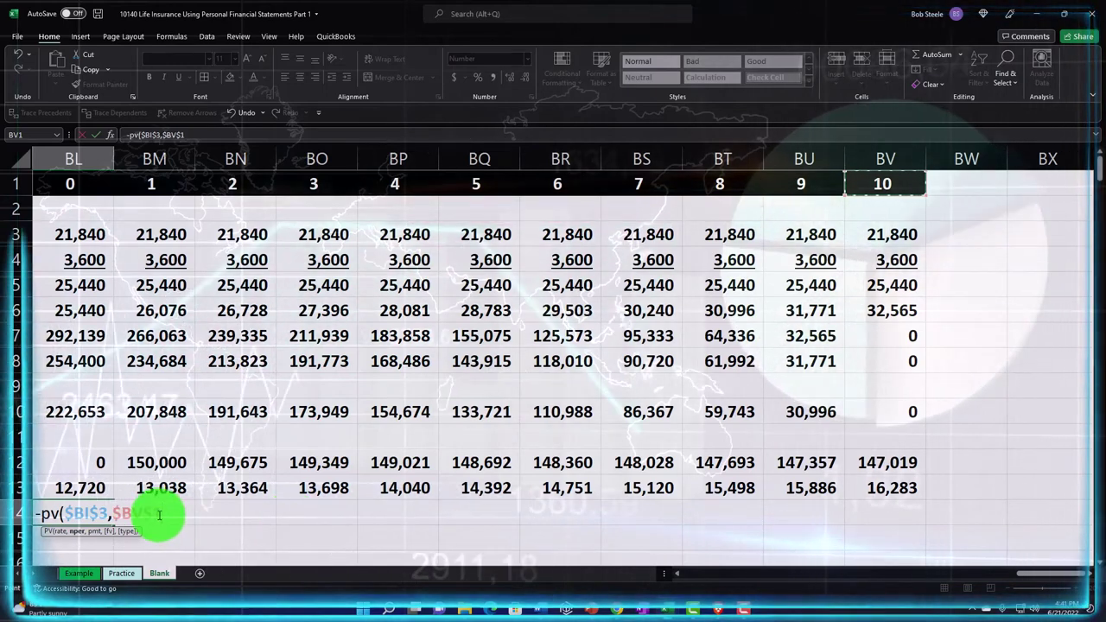
pyautogui.write('-')
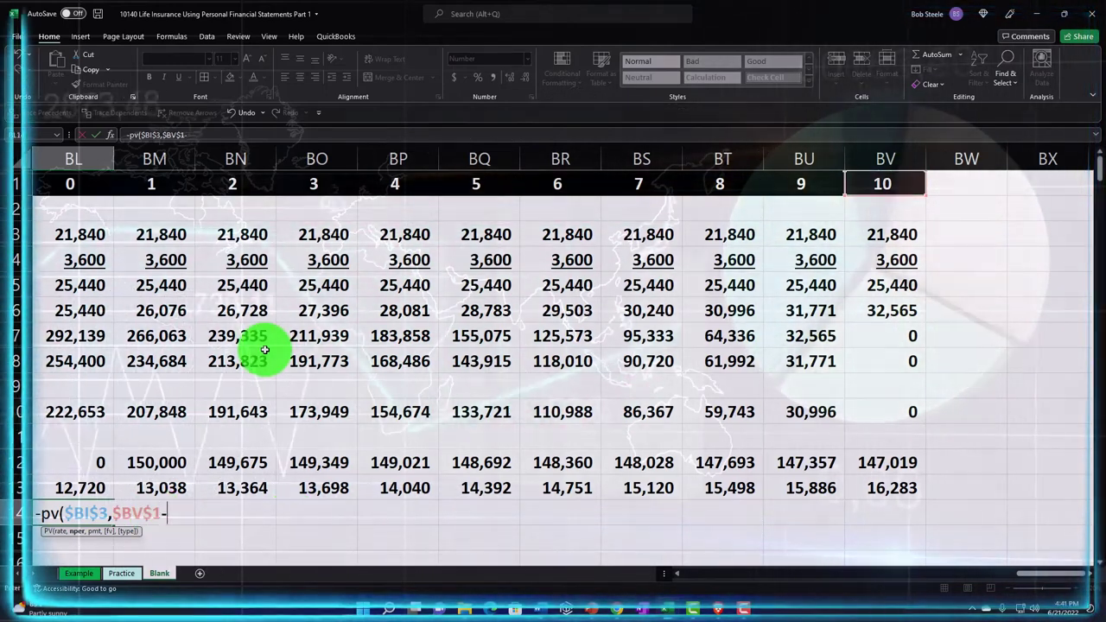
pyautogui.press('Left')
pyautogui.press('Up')
pyautogui.press('Up')
pyautogui.press('Up')
pyautogui.press('Up')
pyautogui.press('Up')
pyautogui.press('Up')
pyautogui.press('Up')
pyautogui.press('Up')
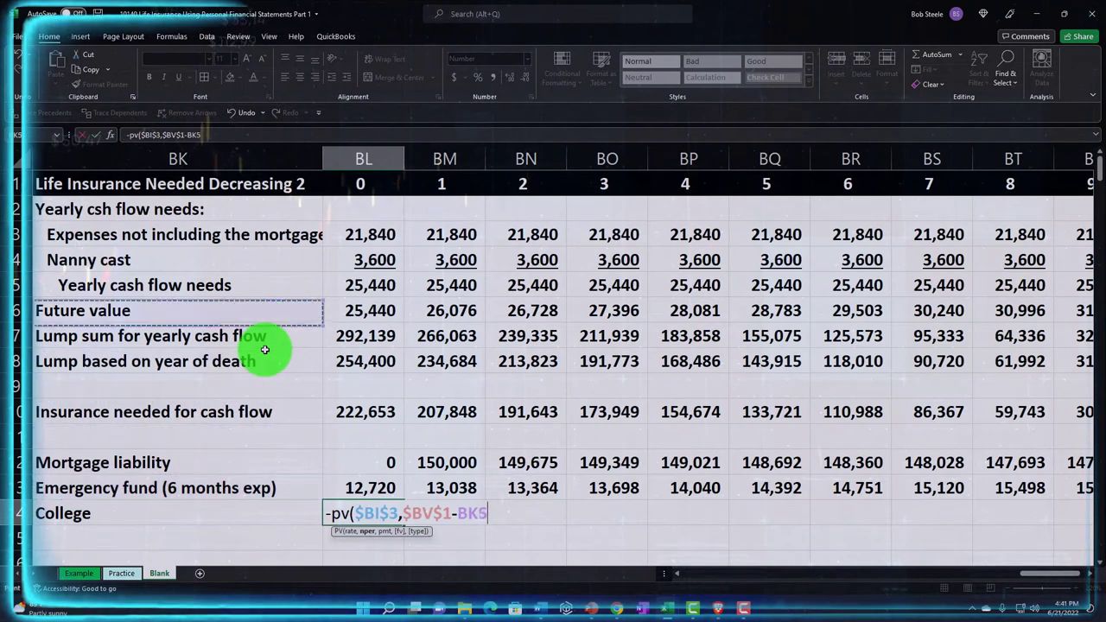
pyautogui.press('Up')
pyautogui.press('Up')
pyautogui.press('Up')
pyautogui.press('Up')
pyautogui.press('Right')
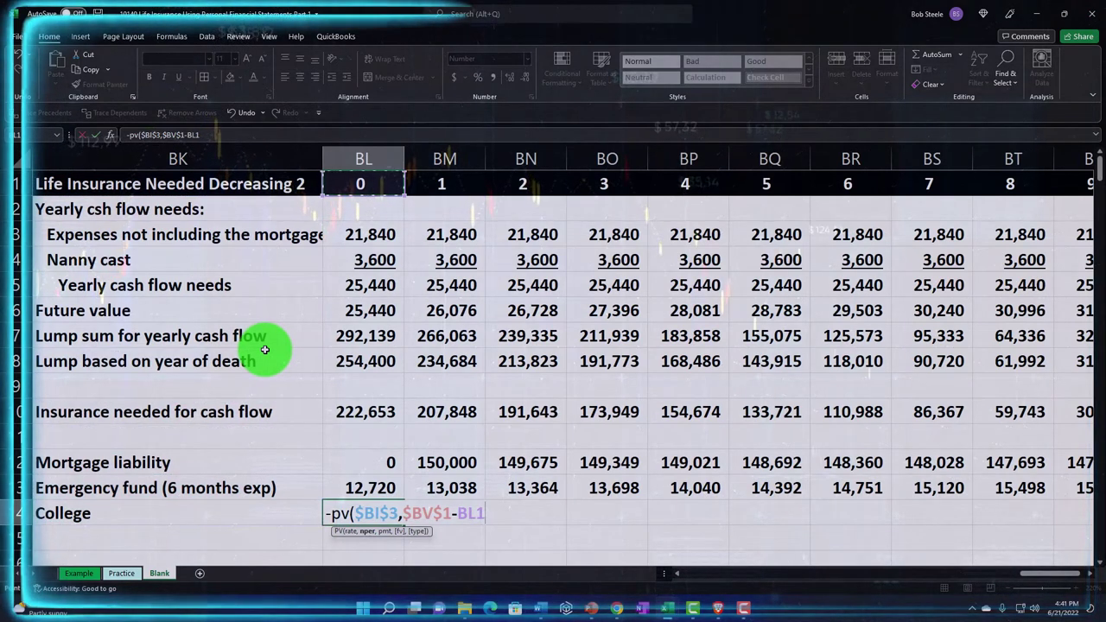
pyautogui.write(',')
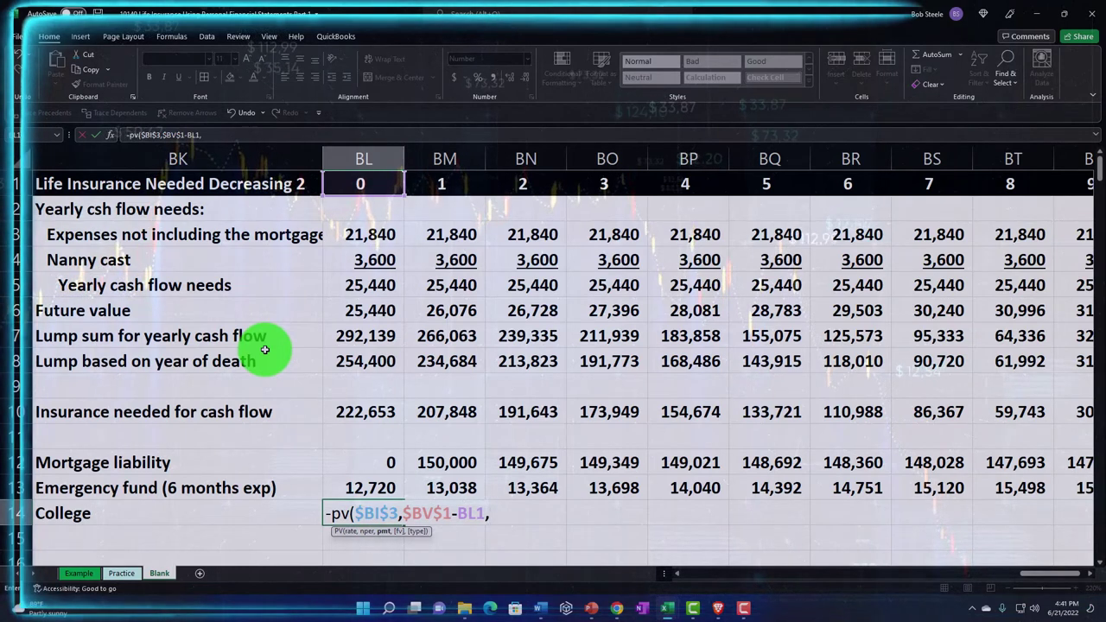
# Step: Leave the payment argument empty and complete the PV formula with the college FV as the absolute reference $BI$9
pyautogui.write(',')
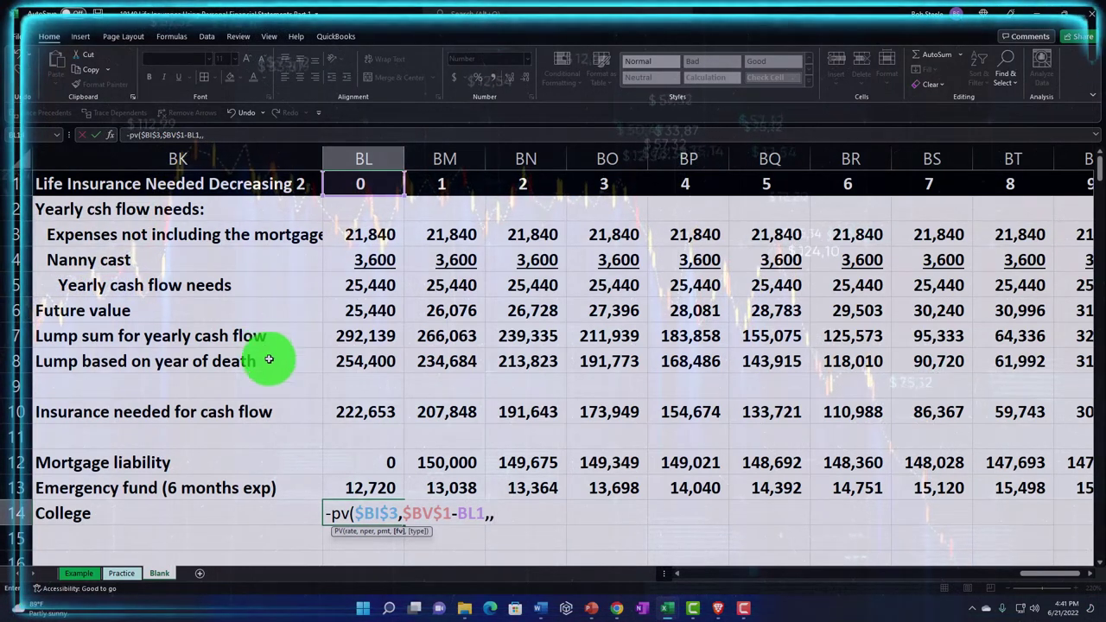
pyautogui.click(270, 386)
pyautogui.press('Left')
pyautogui.press('Left')
pyautogui.press('Left')
pyautogui.press('Left')
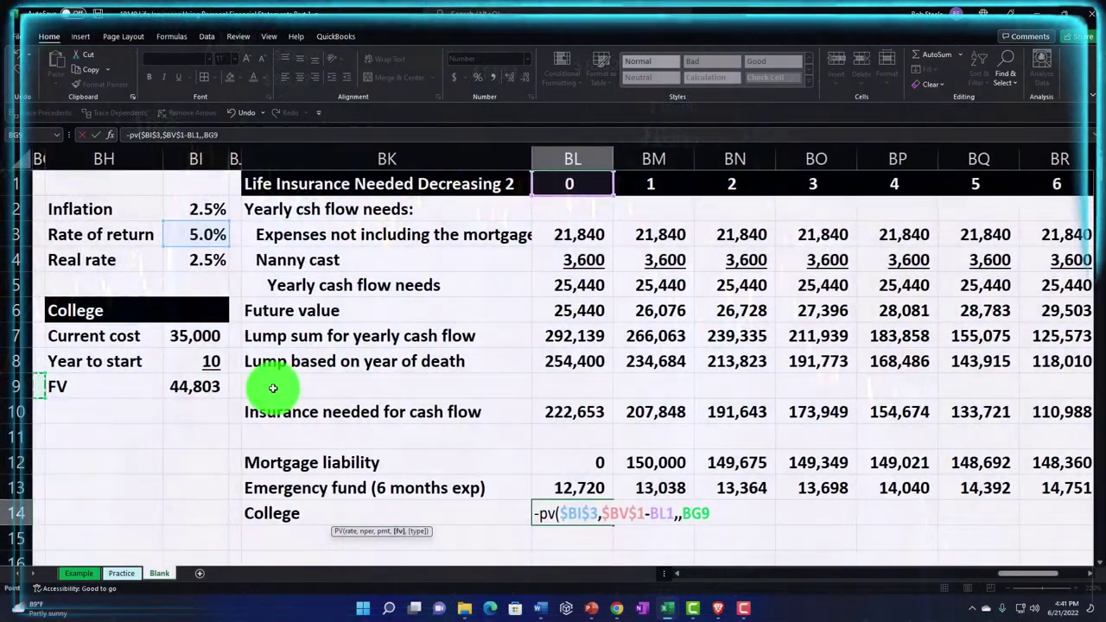
pyautogui.press('Right')
pyautogui.press('Right')
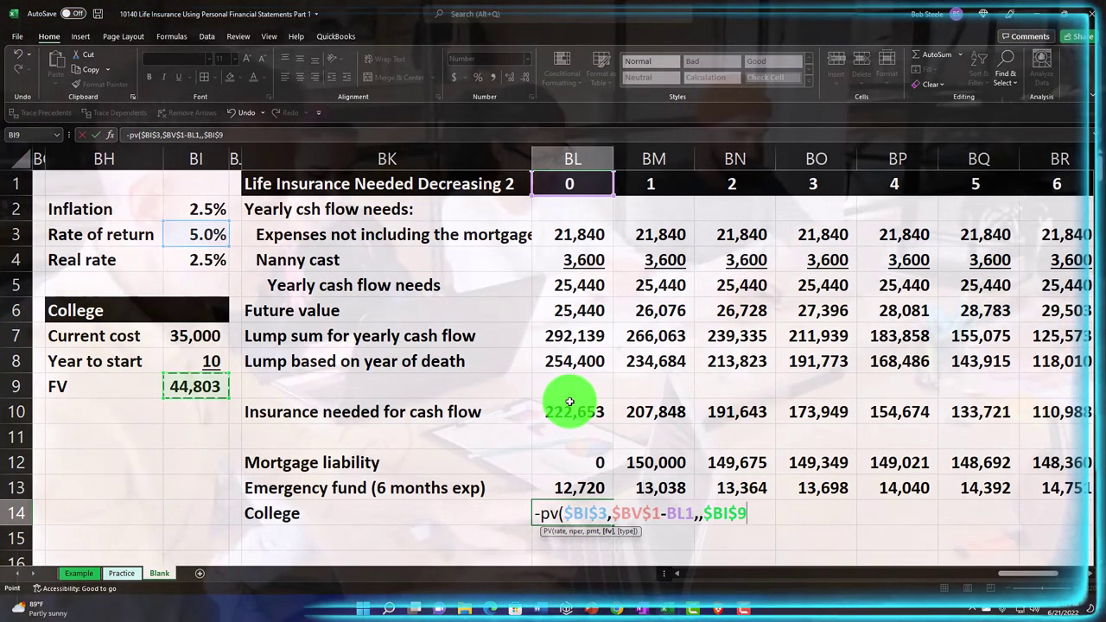
pyautogui.press('Return')
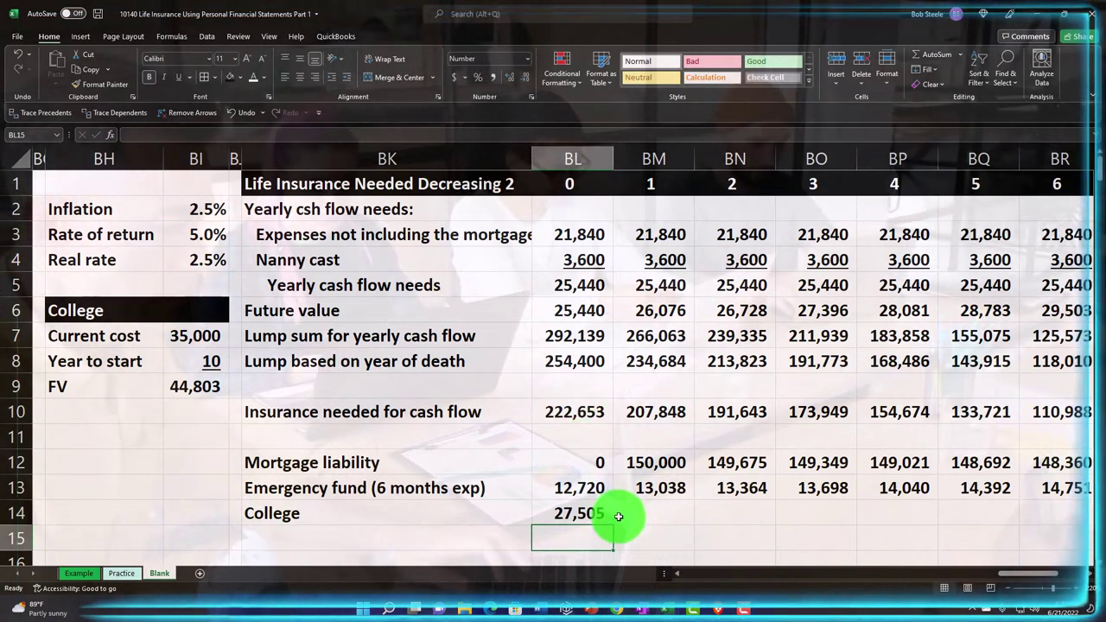
# Step: Fill the College formula from BL14 across the year columns through BV14
pyautogui.press('Up')
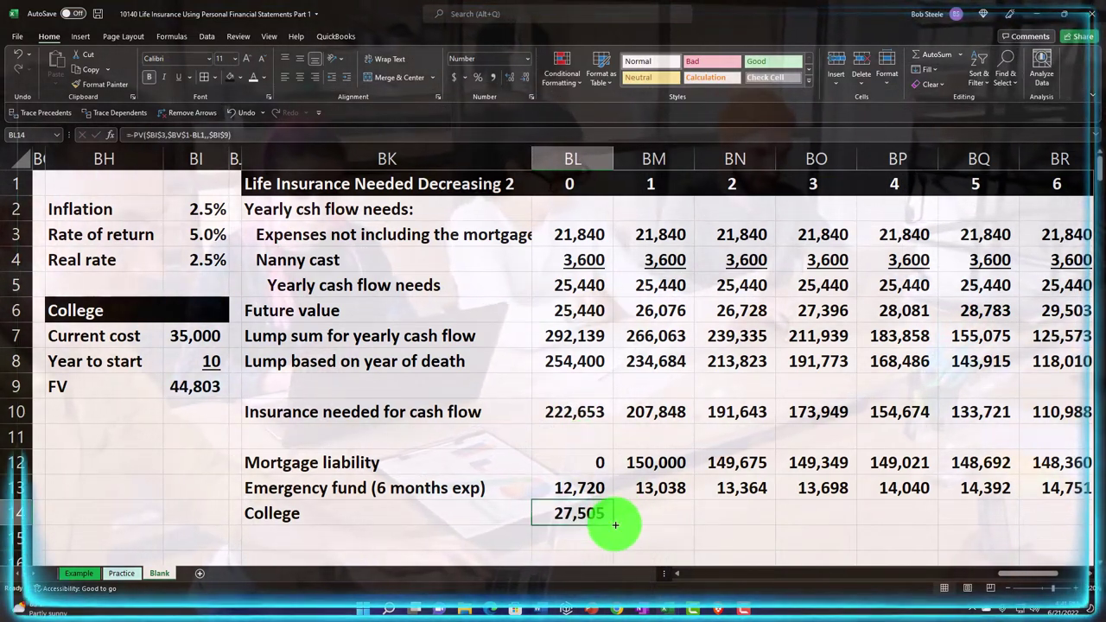
pyautogui.moveTo(615, 524); pyautogui.dragTo(933, 523)
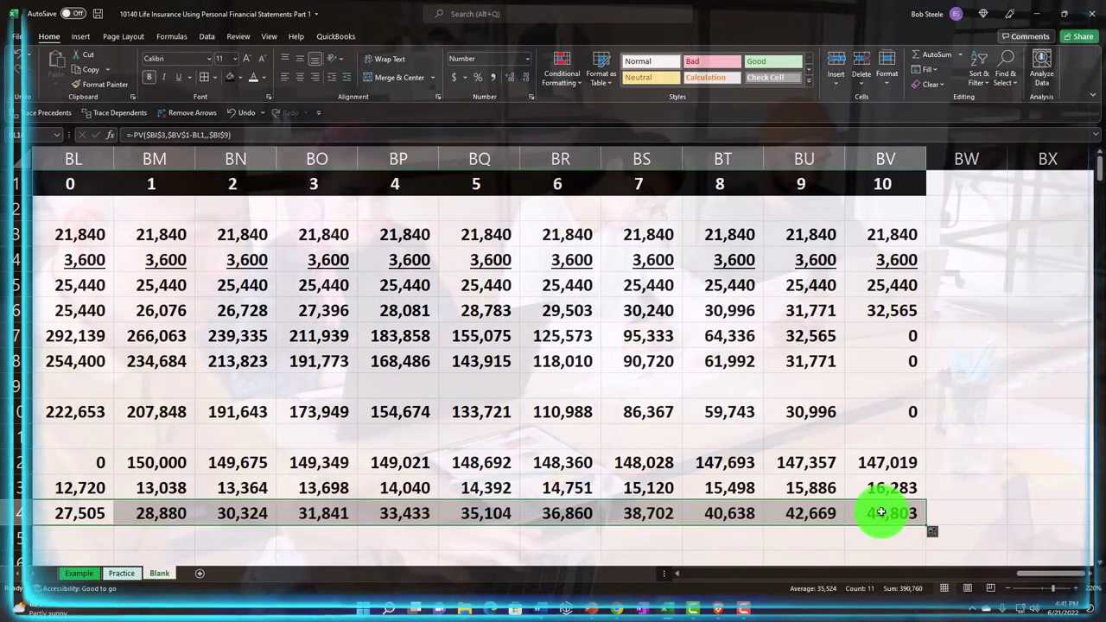
# Step: Examine the College row's values and formulas from year 10 in BV14 back to year 0 in BL14
pyautogui.click(877, 512)
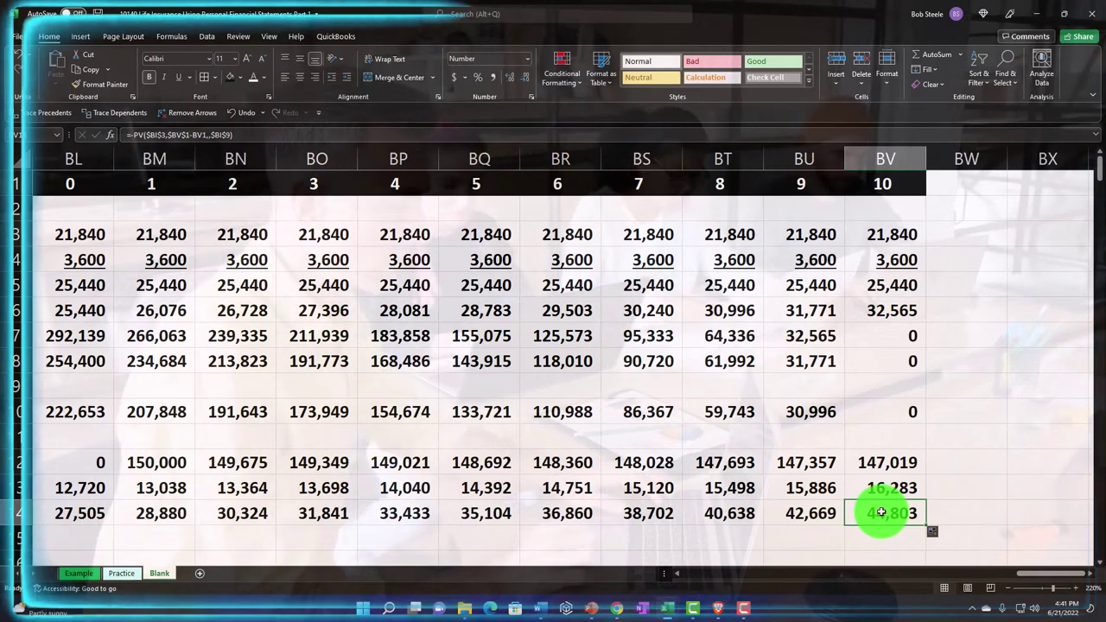
pyautogui.press('Left')
pyautogui.press('Left')
pyautogui.press('Left')
pyautogui.press('Left')
pyautogui.press('Left')
pyautogui.press('Left')
pyautogui.press('Left')
pyautogui.press('Left')
pyautogui.press('Left')
pyautogui.press('Left')
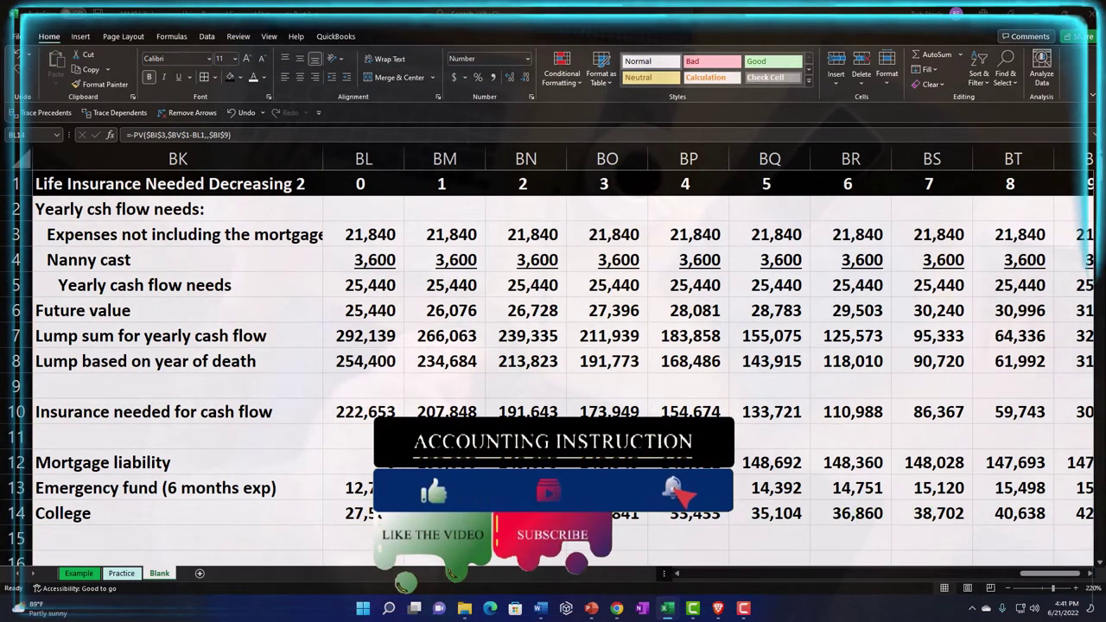
# Step: Enter the row label "Retirerment" in BK15, directly below College
pyautogui.click(184, 532)
pyautogui.click(184, 532)
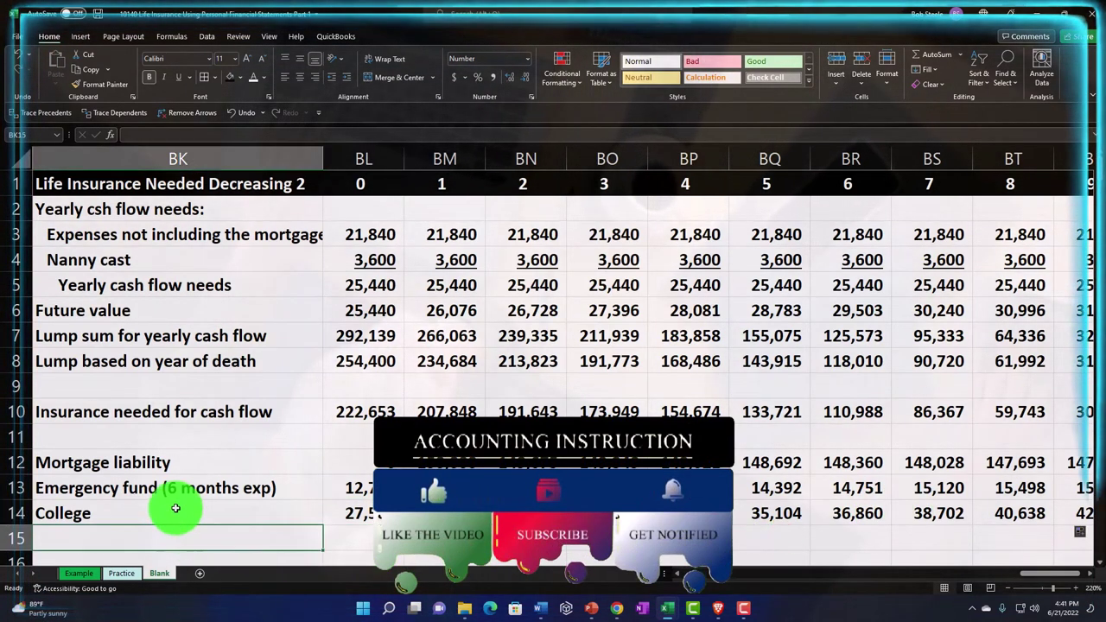
pyautogui.write('Ret')
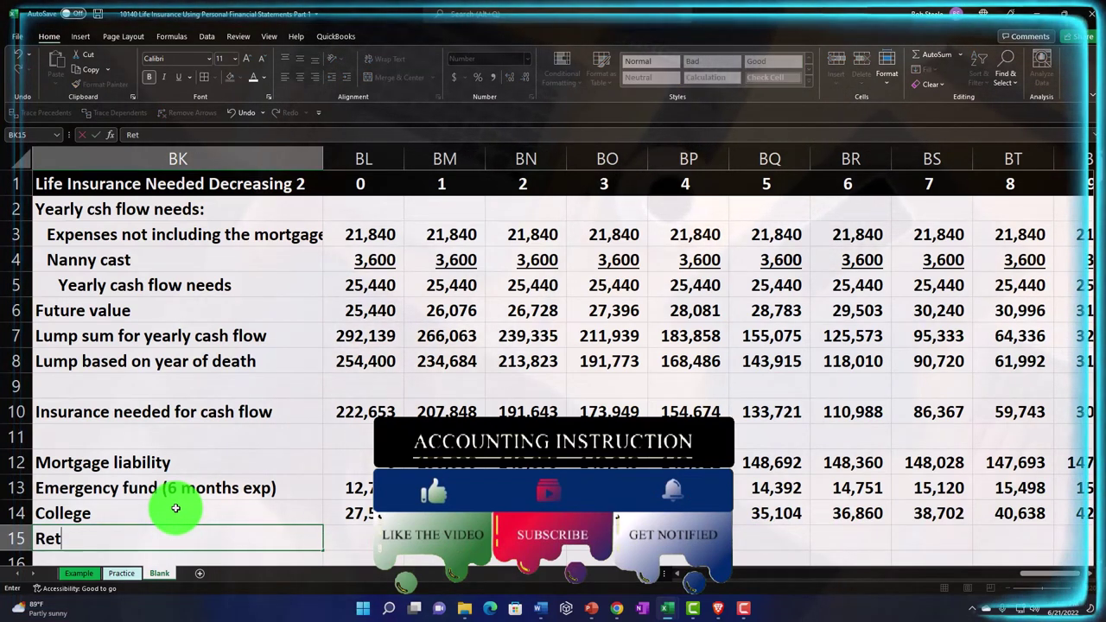
pyautogui.write('ir')
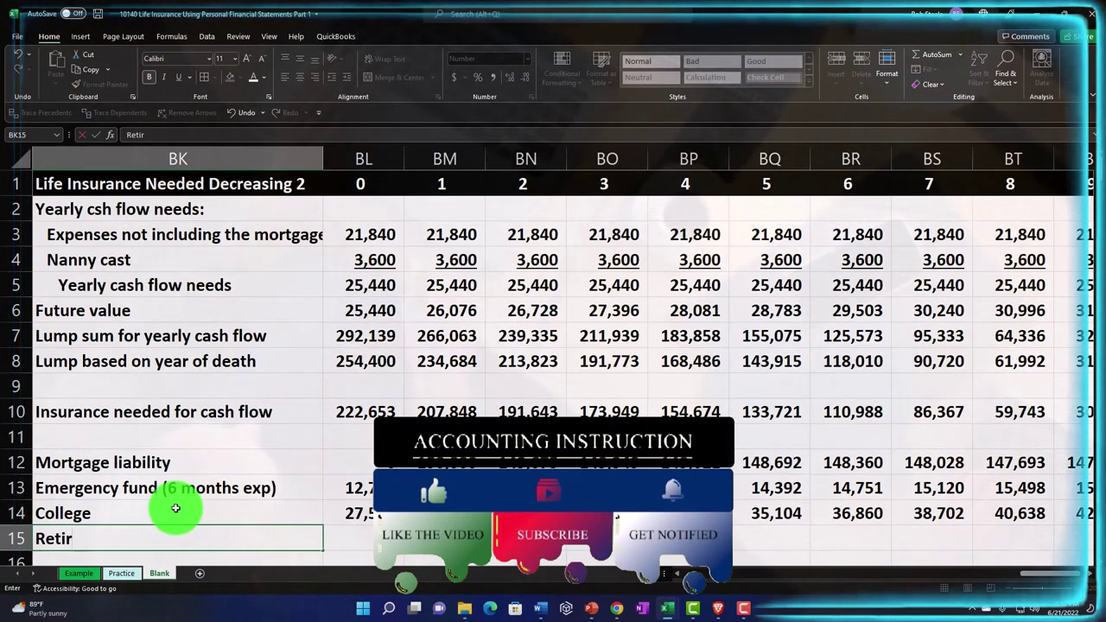
pyautogui.write('ement')
pyautogui.press('Tab')
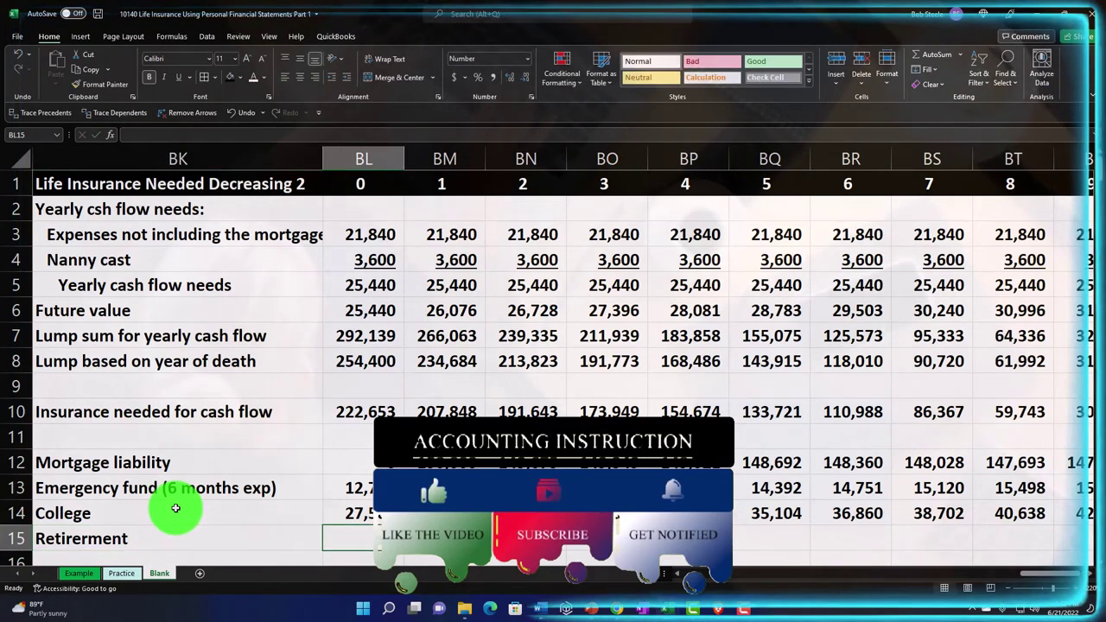
# Step: Link BH11 to the Retirement contribution label in AR11 of the first decreasing calculation's inputs
pyautogui.press('Left')
pyautogui.press('Left')
pyautogui.press('Left')
pyautogui.press('Left')
pyautogui.press('Left')
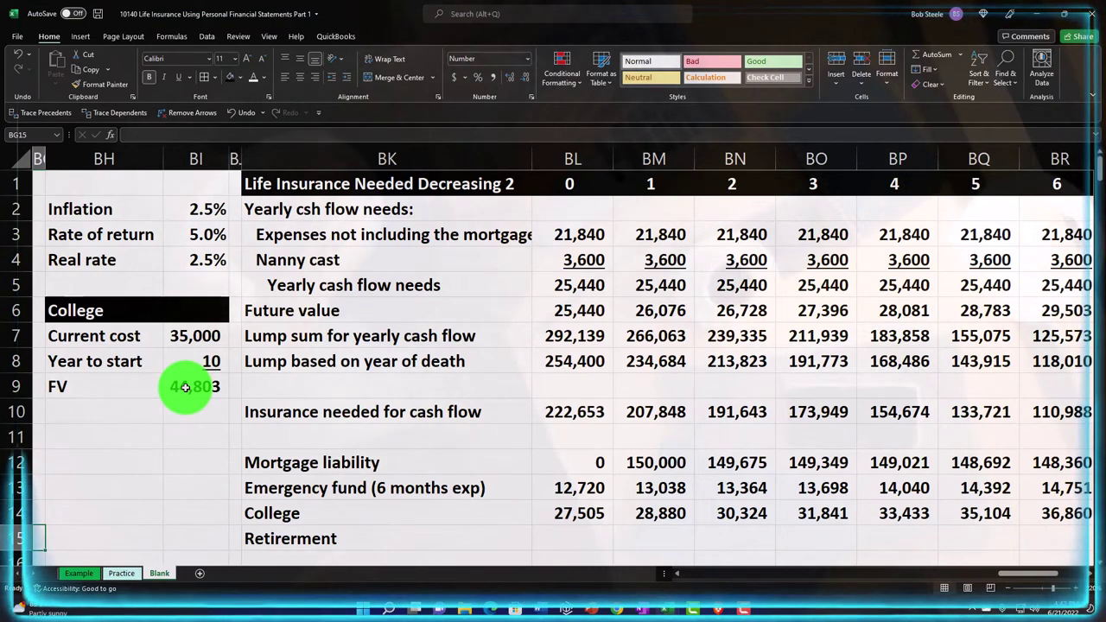
pyautogui.click(142, 435)
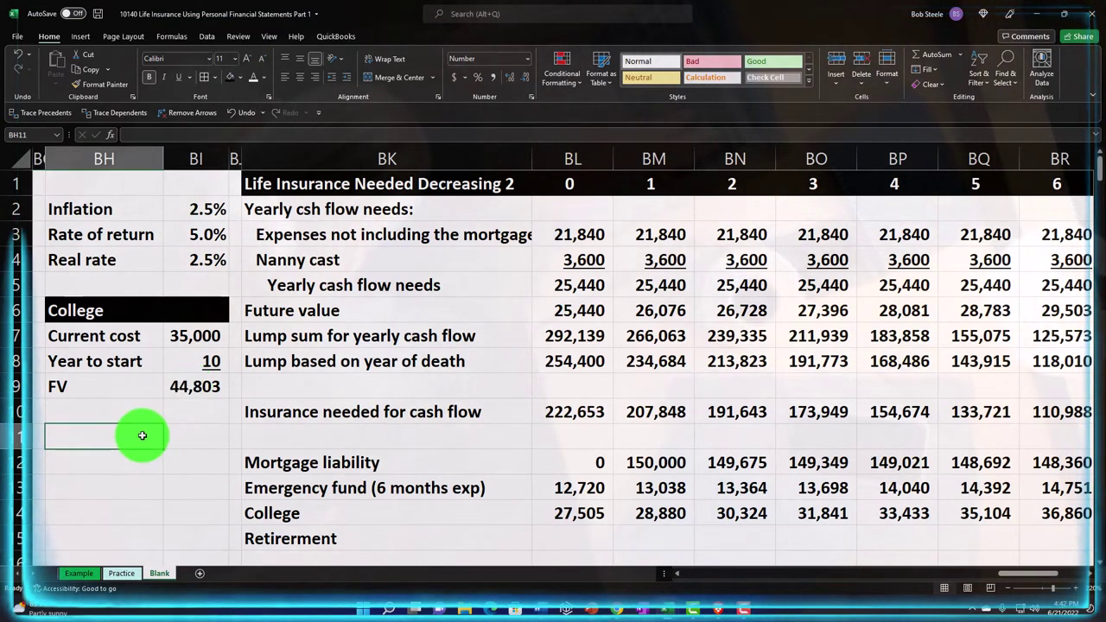
pyautogui.write('=')
pyautogui.press('Left')
pyautogui.press('Left')
pyautogui.press('Left')
pyautogui.press('Left')
pyautogui.press('Left')
pyautogui.press('Left')
pyautogui.press('Left')
pyautogui.press('Left')
pyautogui.press('Left')
pyautogui.press('Left')
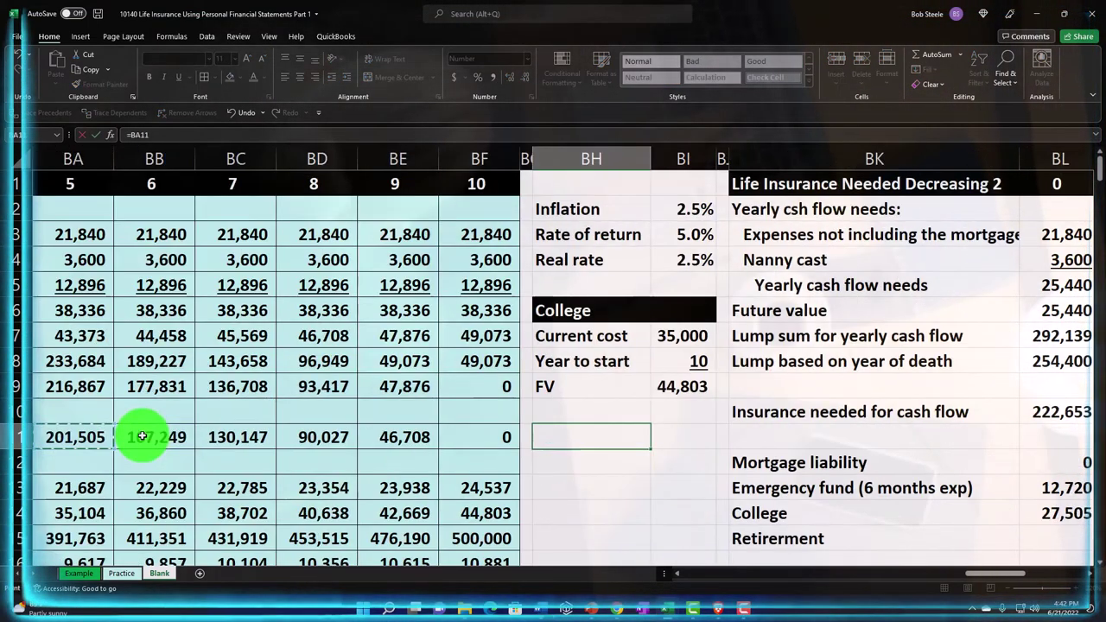
pyautogui.press('Left')
pyautogui.press('Left')
pyautogui.press('Left')
pyautogui.press('Left')
pyautogui.press('Left')
pyautogui.press('Left')
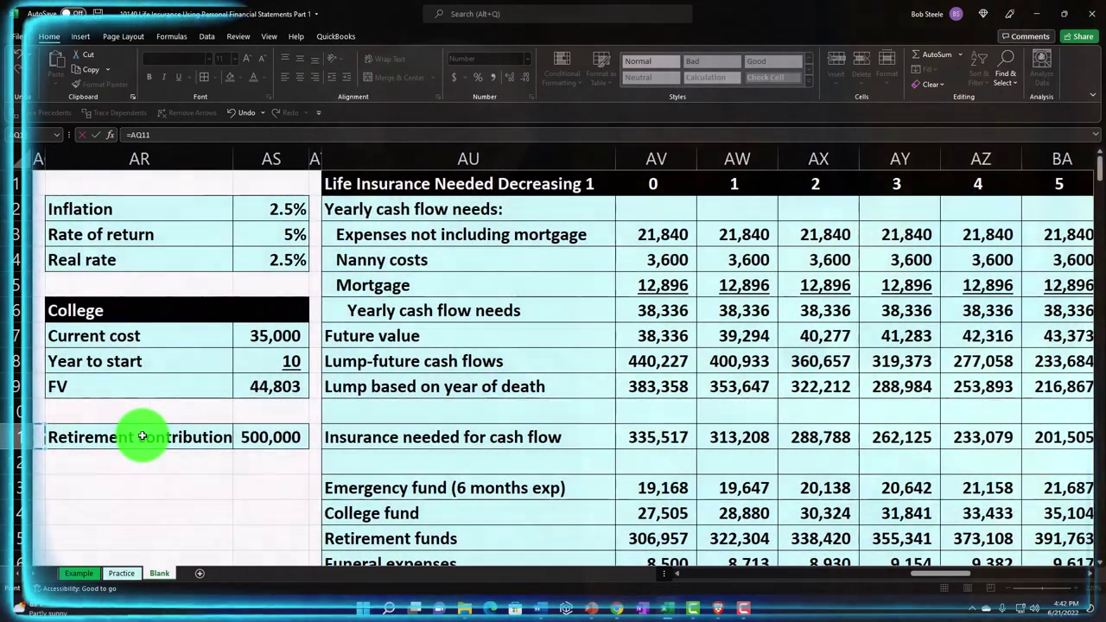
pyautogui.press('Tab')
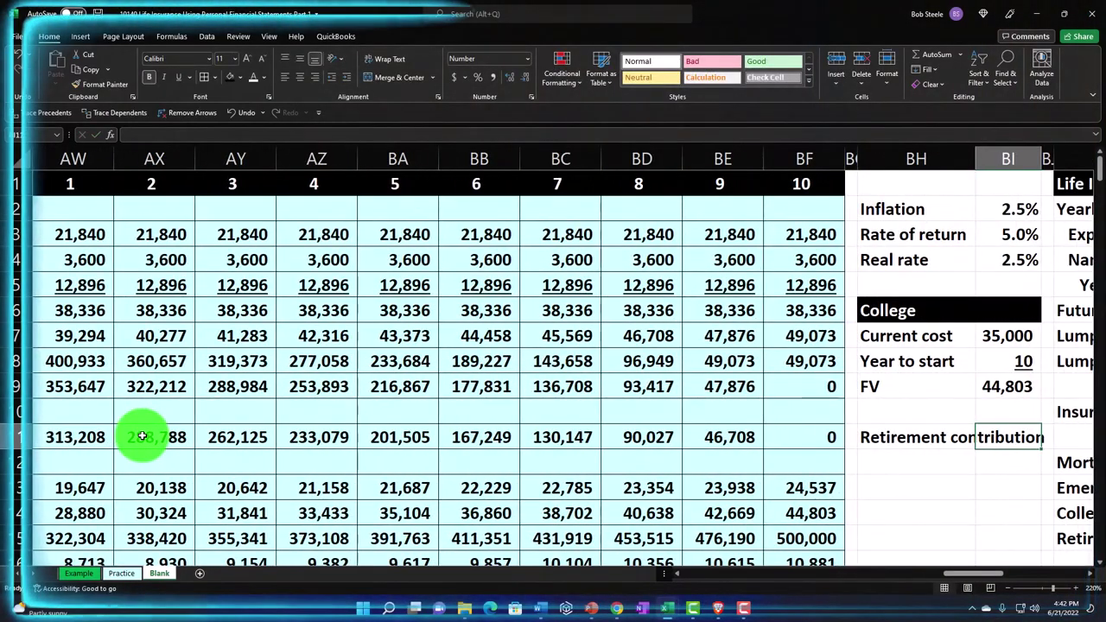
# Step: Enter 500,000 as the retirement contribution in BI11 and widen column BI to fit the amount
pyautogui.write('500')
pyautogui.press('Return')
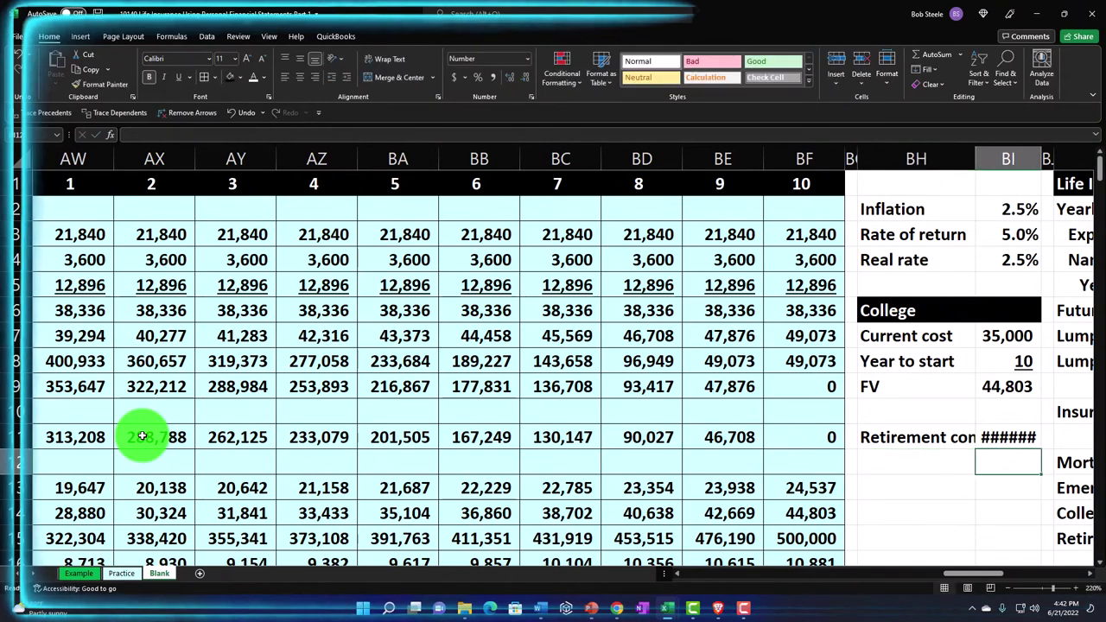
pyautogui.press('Right')
pyautogui.press('Right')
pyautogui.press('Right')
pyautogui.press('Right')
pyautogui.press('Right')
pyautogui.press('Right')
pyautogui.press('Right')
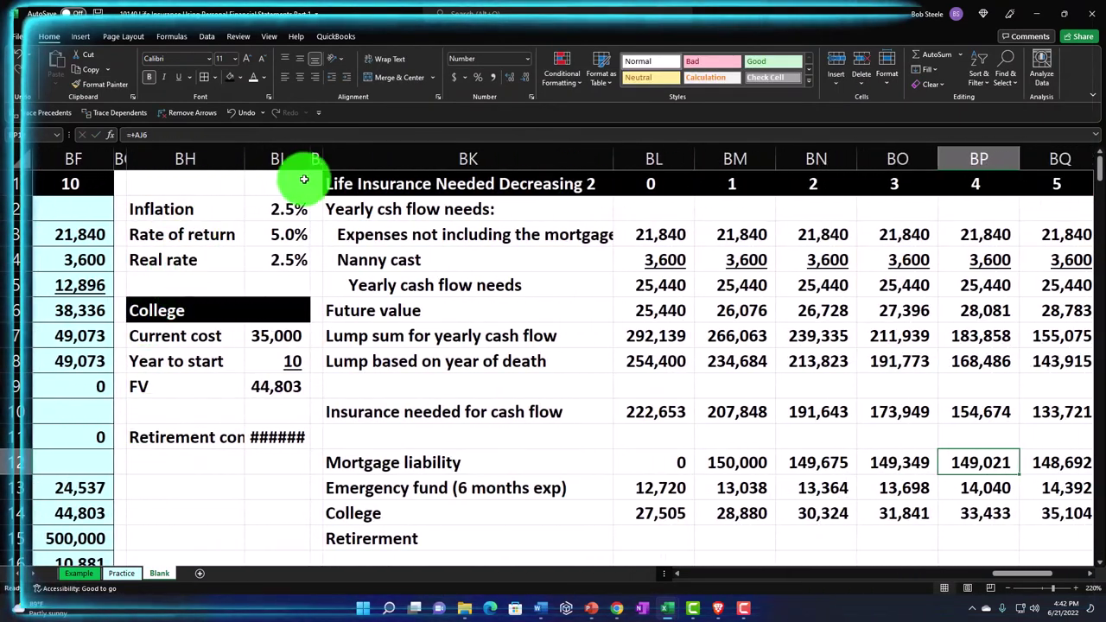
pyautogui.moveTo(313, 158); pyautogui.dragTo(318, 159)
# Step: Start a negative PV formula in BL15 for retirement in year 0, using the absolute rate of return $BI$3
pyautogui.scroll(-1, 552, 351)
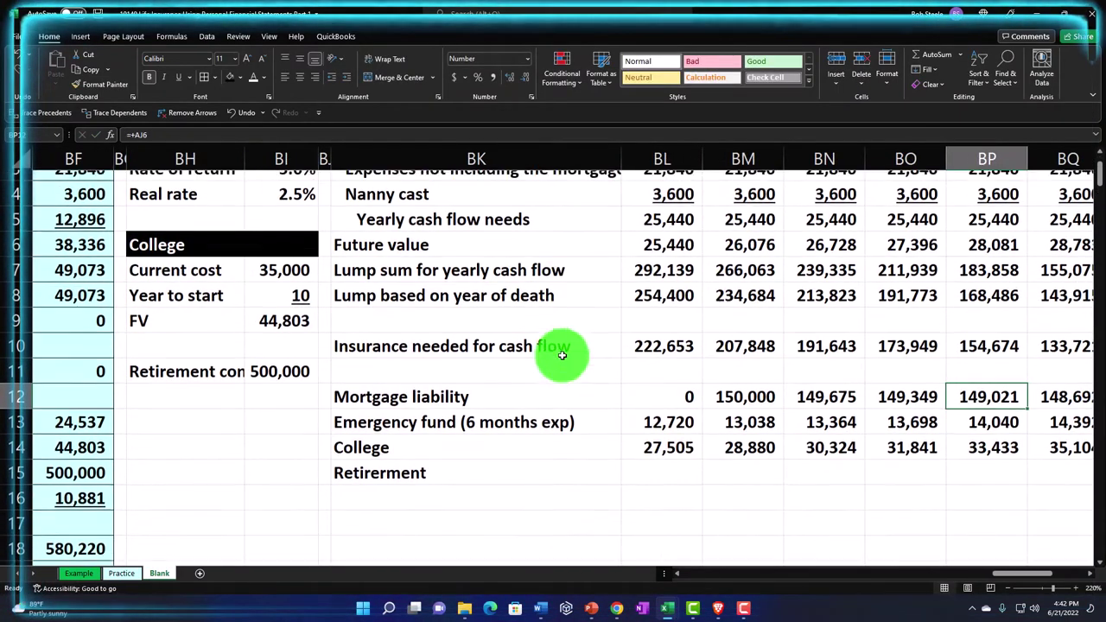
pyautogui.click(669, 467)
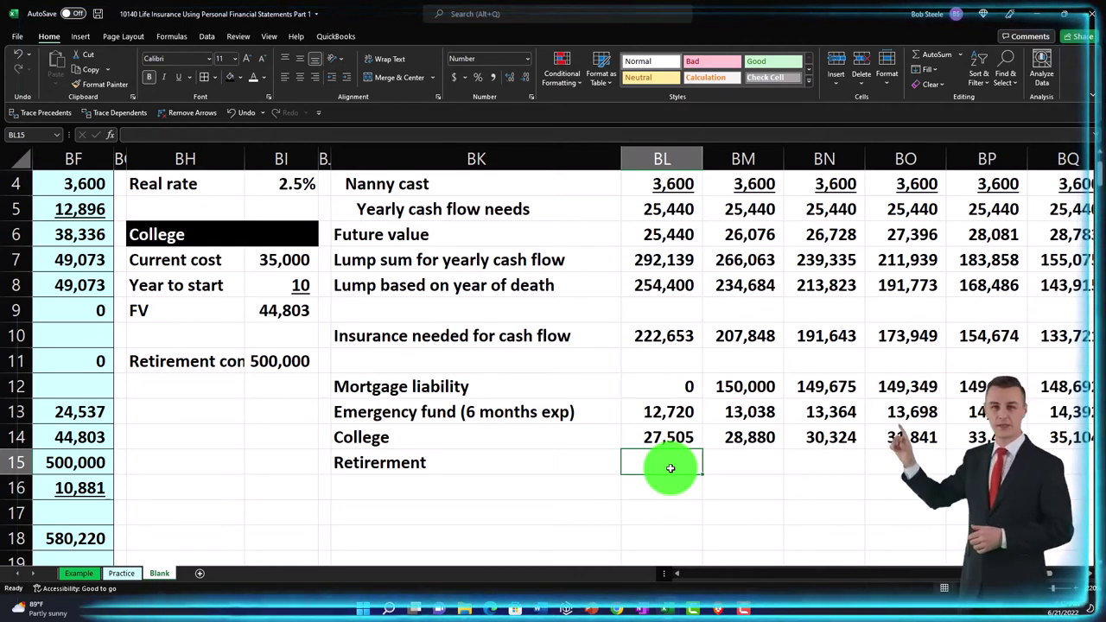
pyautogui.write('-pv')
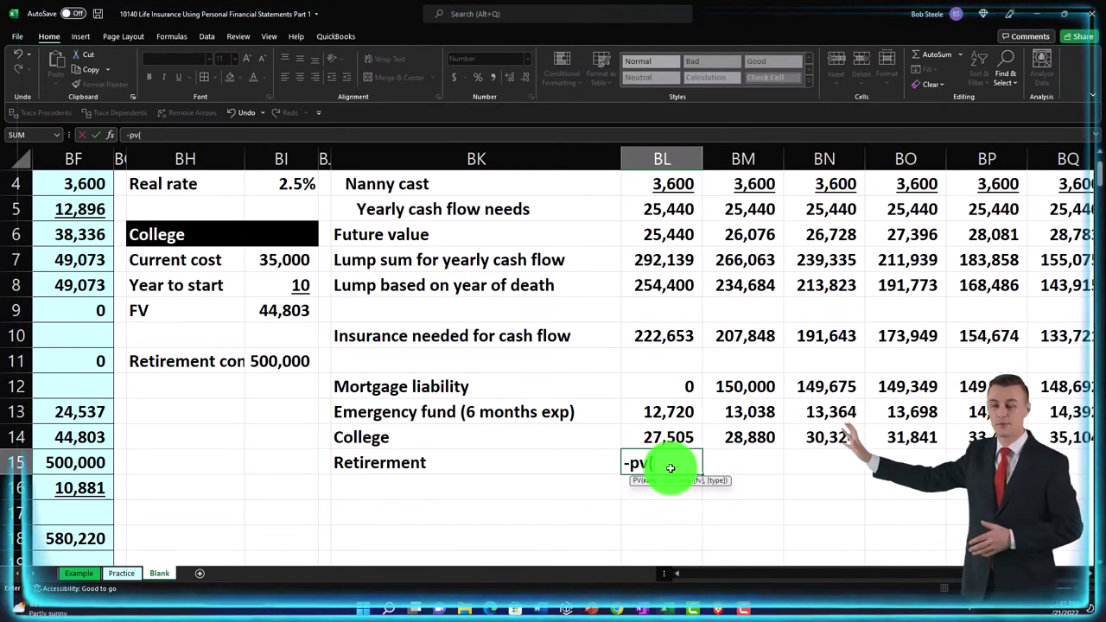
pyautogui.write('(')
pyautogui.press('Left')
pyautogui.press('Left')
pyautogui.press('Left')
pyautogui.press('Up')
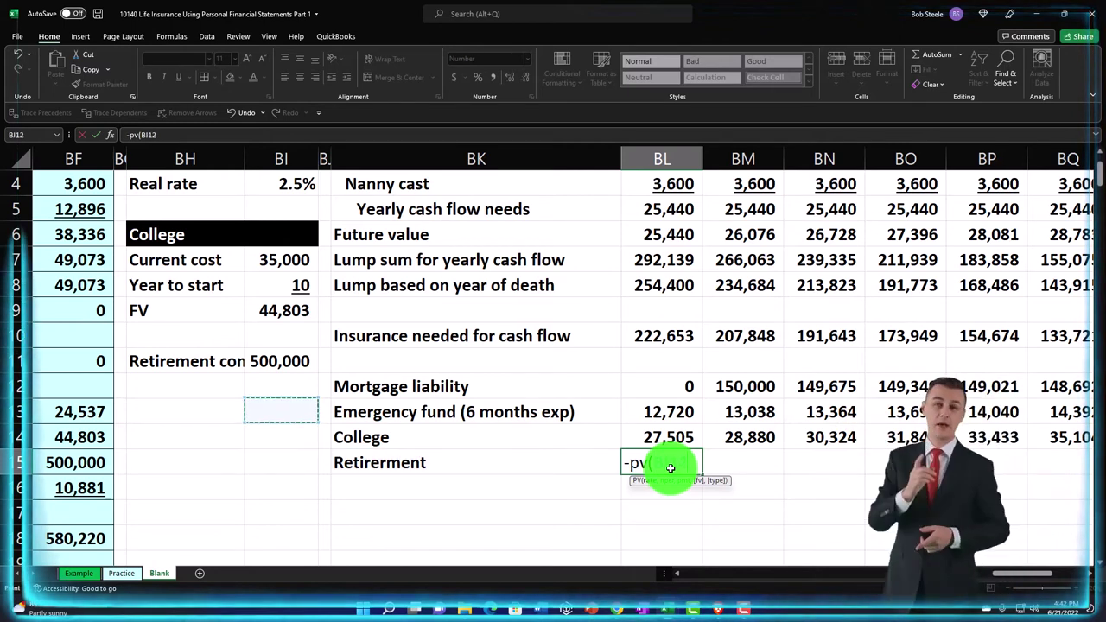
pyautogui.press('Up')
pyautogui.press('Up')
pyautogui.press('Up')
pyautogui.press('Up')
pyautogui.press('Up')
pyautogui.press('Up')
pyautogui.press('Up')
pyautogui.press('Up')
pyautogui.press('Up')
pyautogui.press('Up')
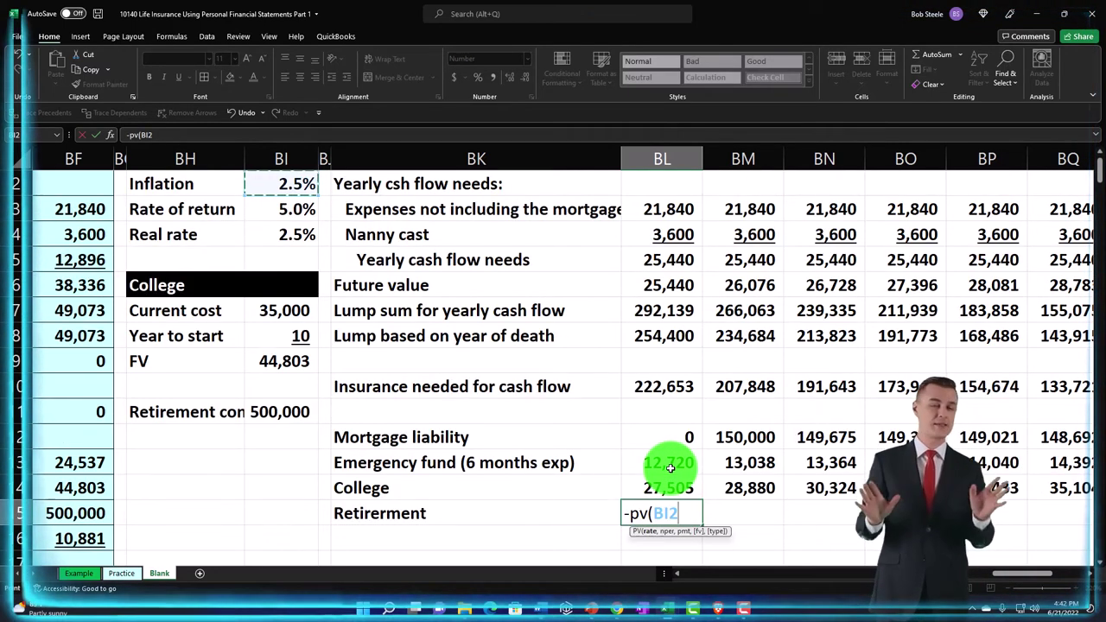
pyautogui.press('Down')
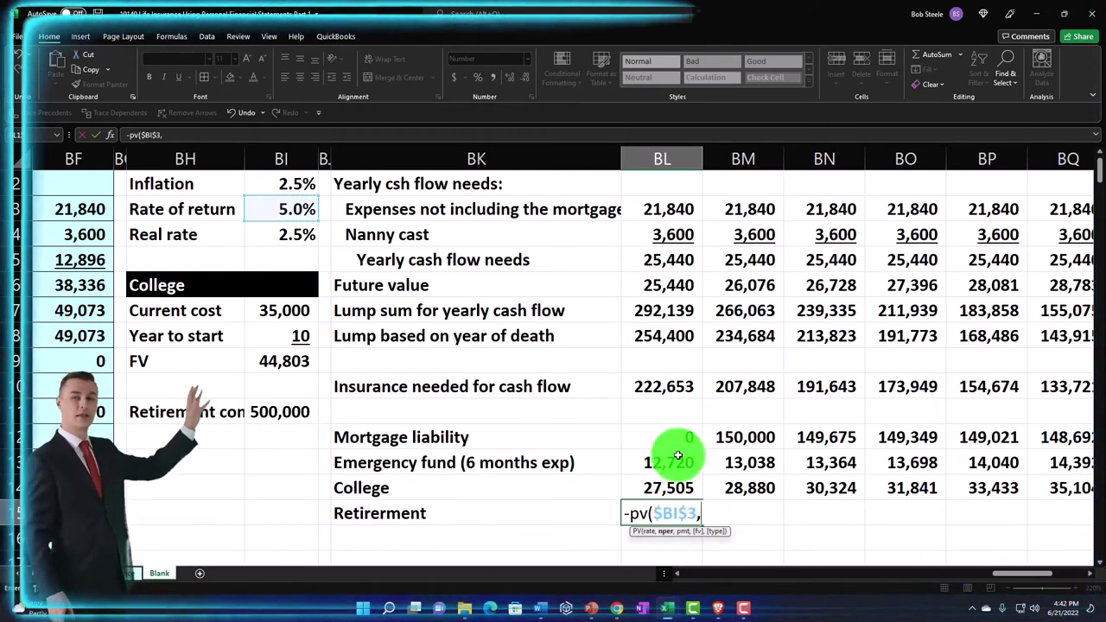
# Step: Set the retirement PV formula's number of periods to $BV$1-BL1, keeping only the year 10 heading absolute
pyautogui.scroll(1, 901, 284)
pyautogui.click(901, 231)
pyautogui.press('Right')
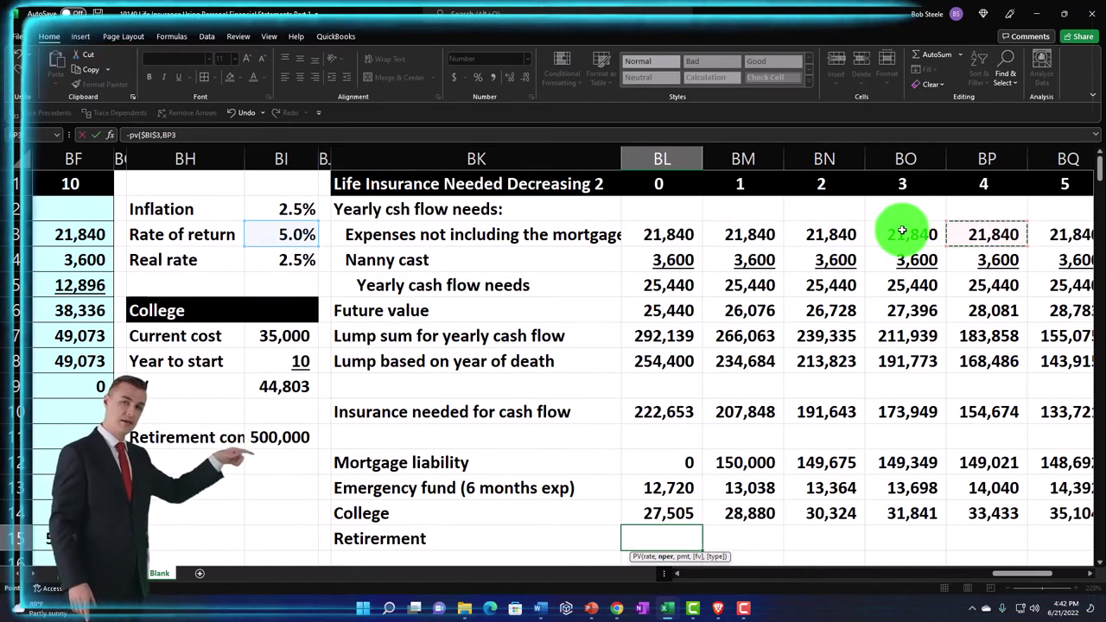
pyautogui.press('Right')
pyautogui.press('Right')
pyautogui.press('Right')
pyautogui.press('Right')
pyautogui.press('Right')
pyautogui.press('Right')
pyautogui.press('Up')
pyautogui.press('Up')
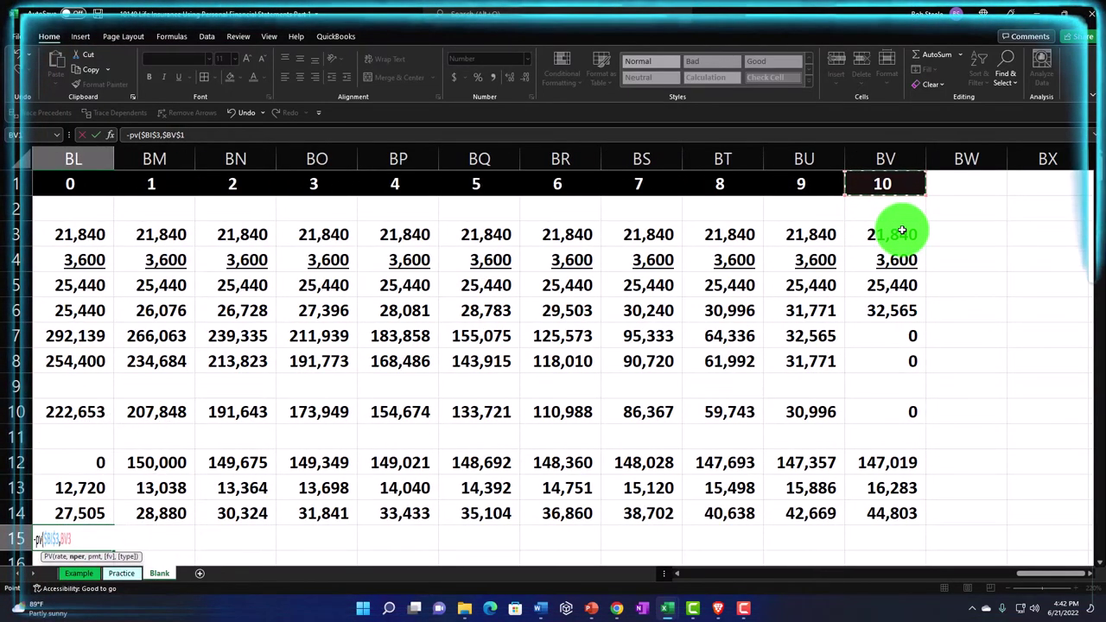
pyautogui.write('-')
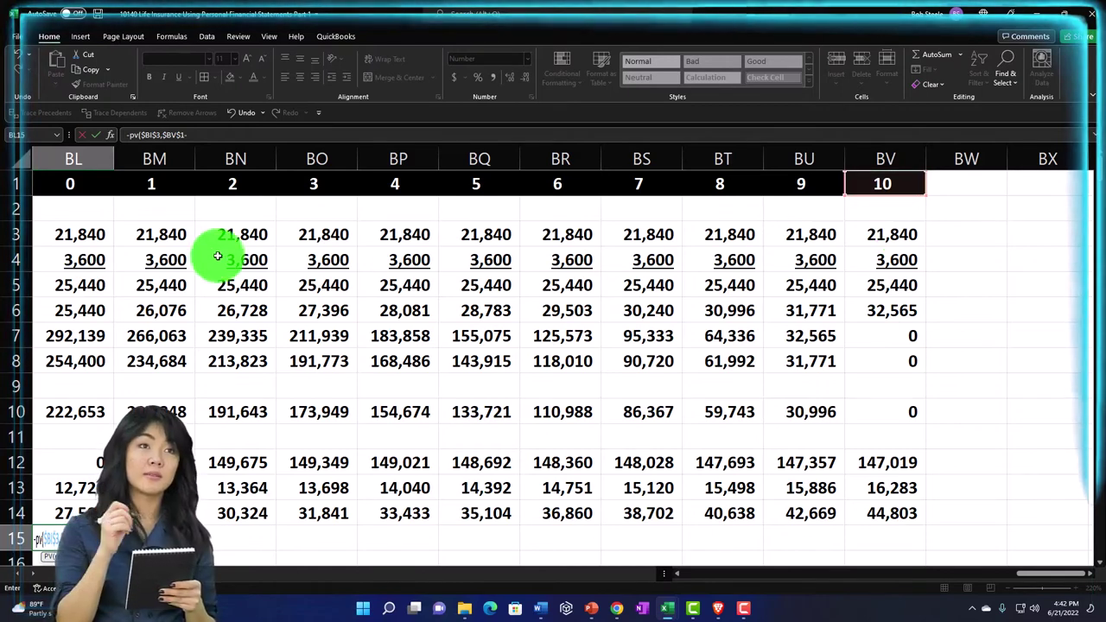
pyautogui.click(188, 257)
pyautogui.press('Left')
pyautogui.press('Up')
pyautogui.press('Up')
pyautogui.press('Up')
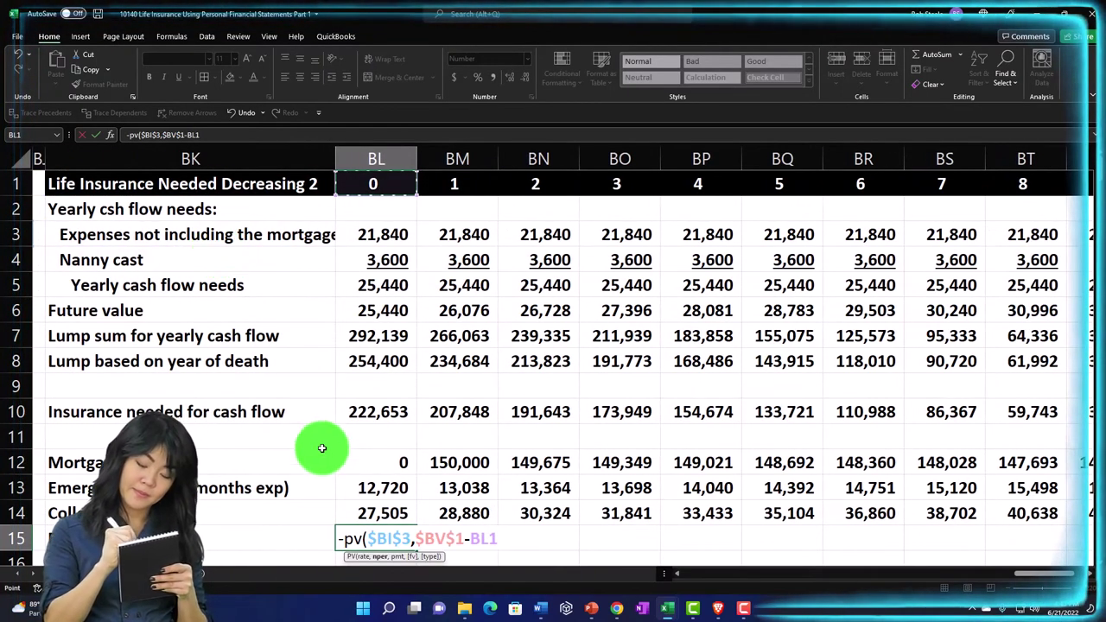
# Step: Complete the retirement PV formula with an empty payment and $BI$11 as future value, and fill it from BL15 through BV15
pyautogui.write(',,')
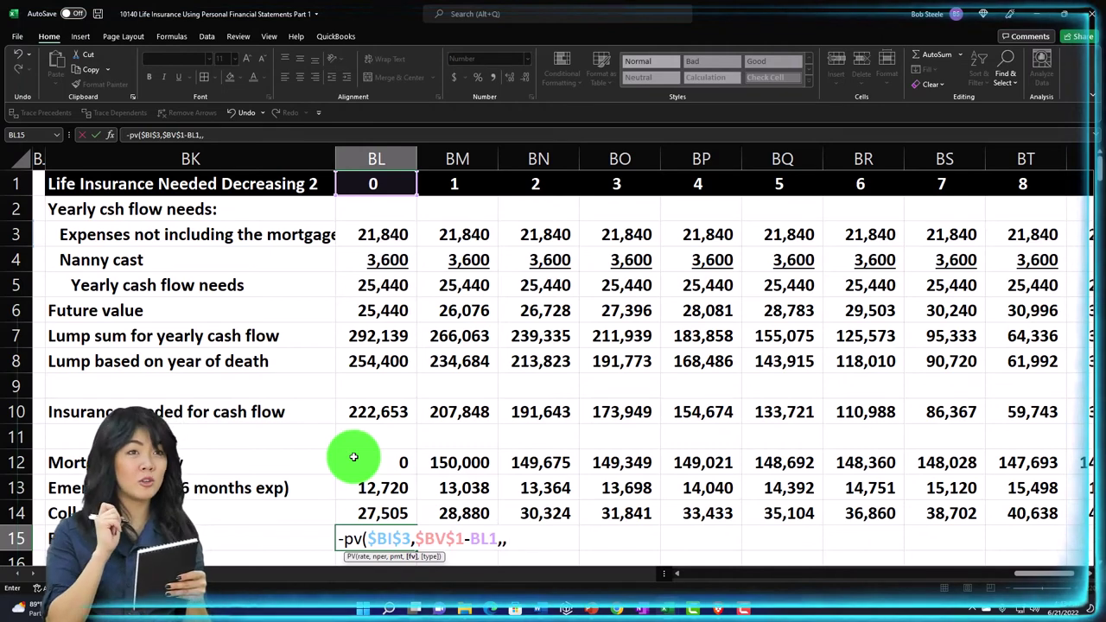
pyautogui.click(295, 442)
pyautogui.press('Left')
pyautogui.press('Left')
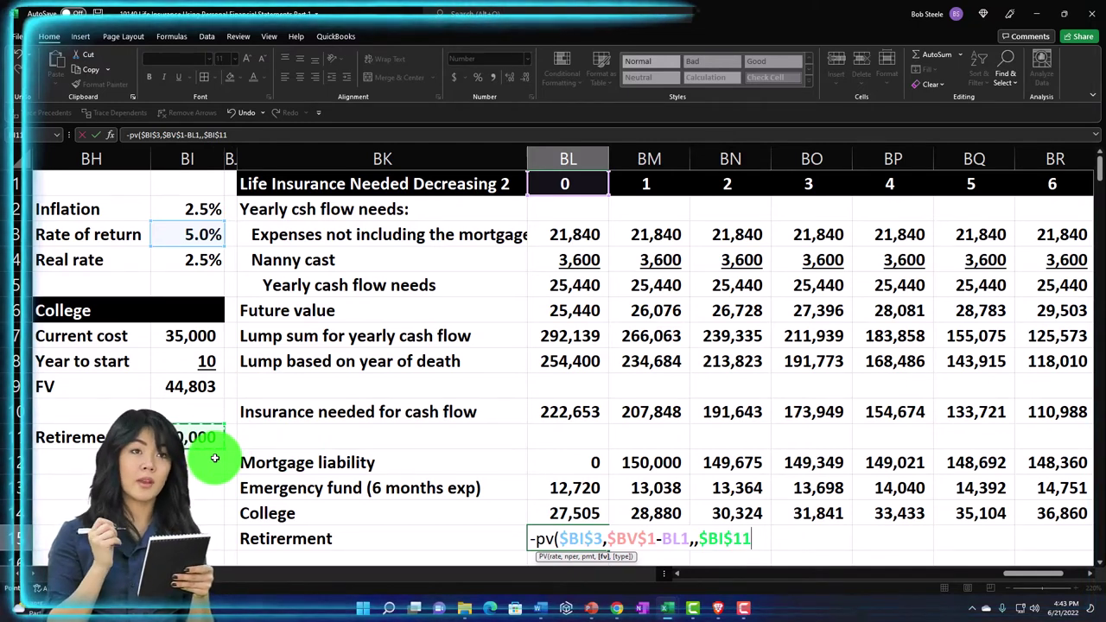
pyautogui.press('Return')
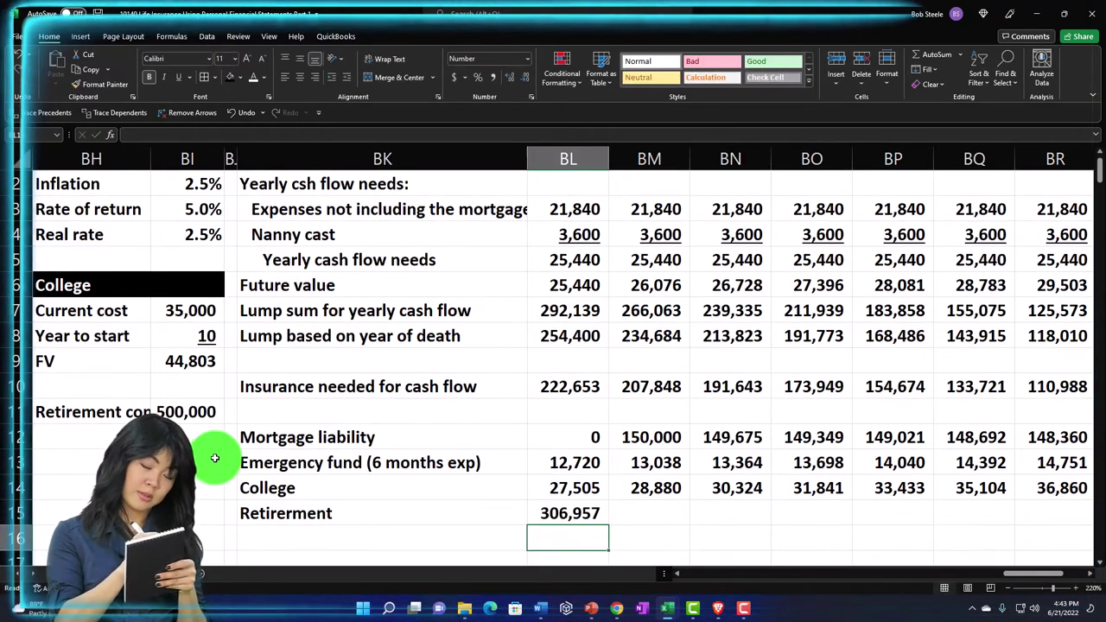
pyautogui.click(591, 517)
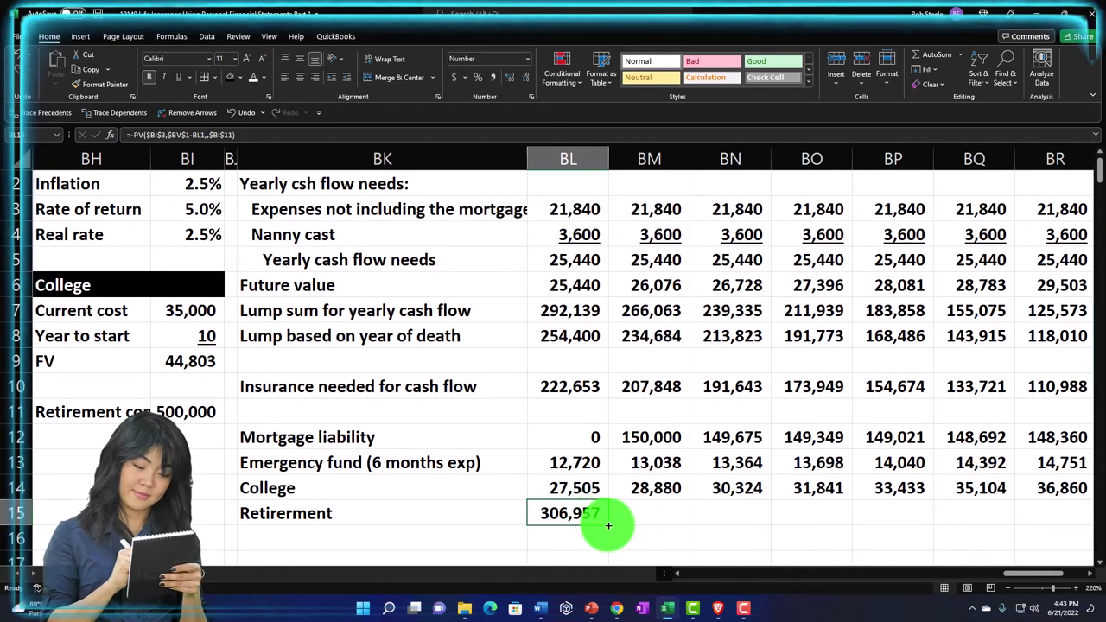
pyautogui.moveTo(604, 525); pyautogui.dragTo(938, 518)
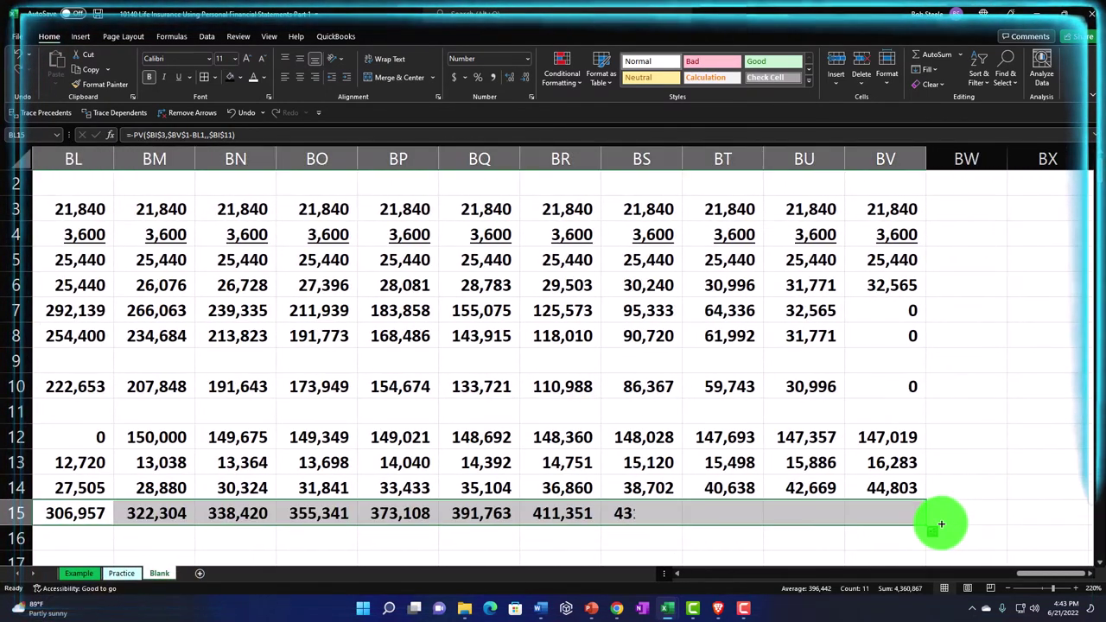
# Step: Examine the retirement row's values and formulas from year 9 in BU15 back to year 0 in BL15
pyautogui.click(800, 512)
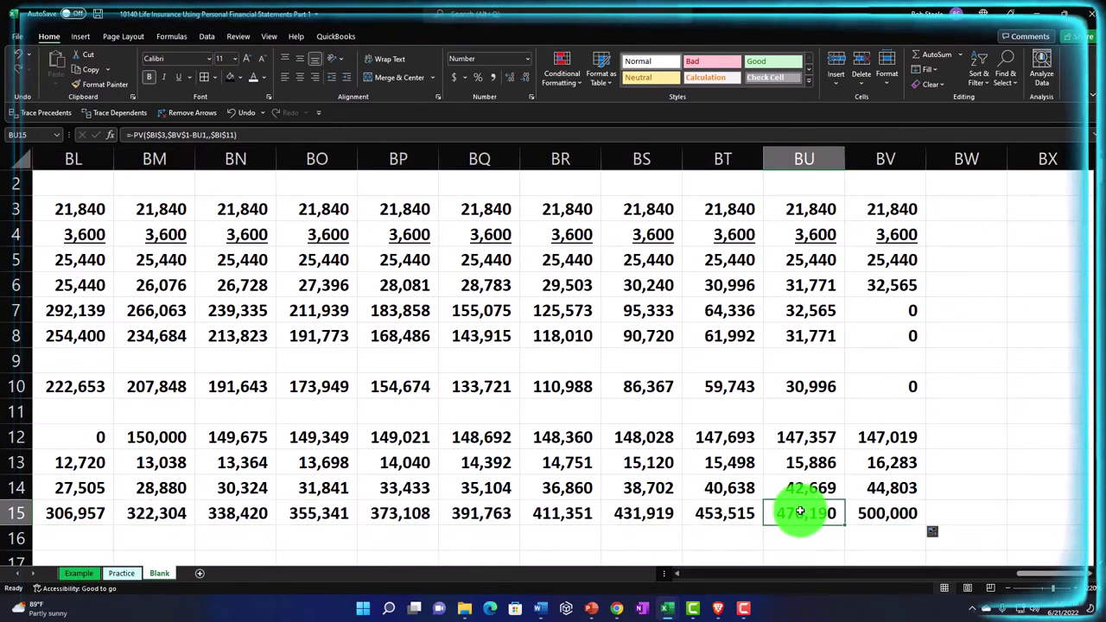
pyautogui.press('Left')
pyautogui.press('Left')
pyautogui.press('Left')
pyautogui.press('Left')
pyautogui.press('Left')
pyautogui.press('Left')
pyautogui.press('Left')
pyautogui.press('Left')
pyautogui.press('Left')
pyautogui.press('Left')
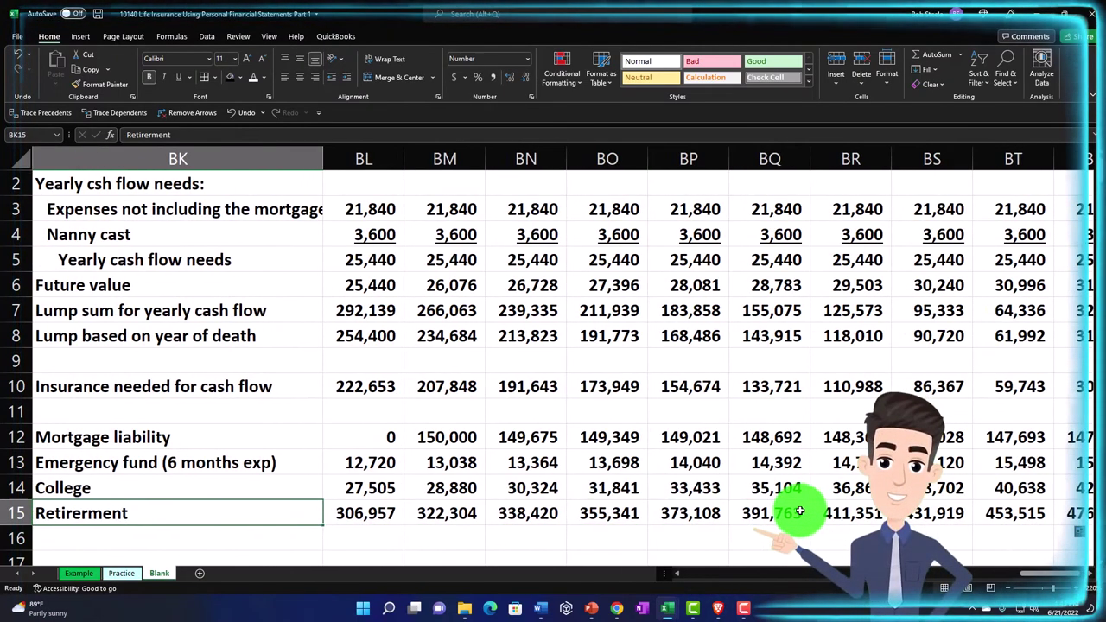
pyautogui.press('Down')
pyautogui.press('Down')
pyautogui.press('Down')
pyautogui.press('Up')
pyautogui.press('Up')
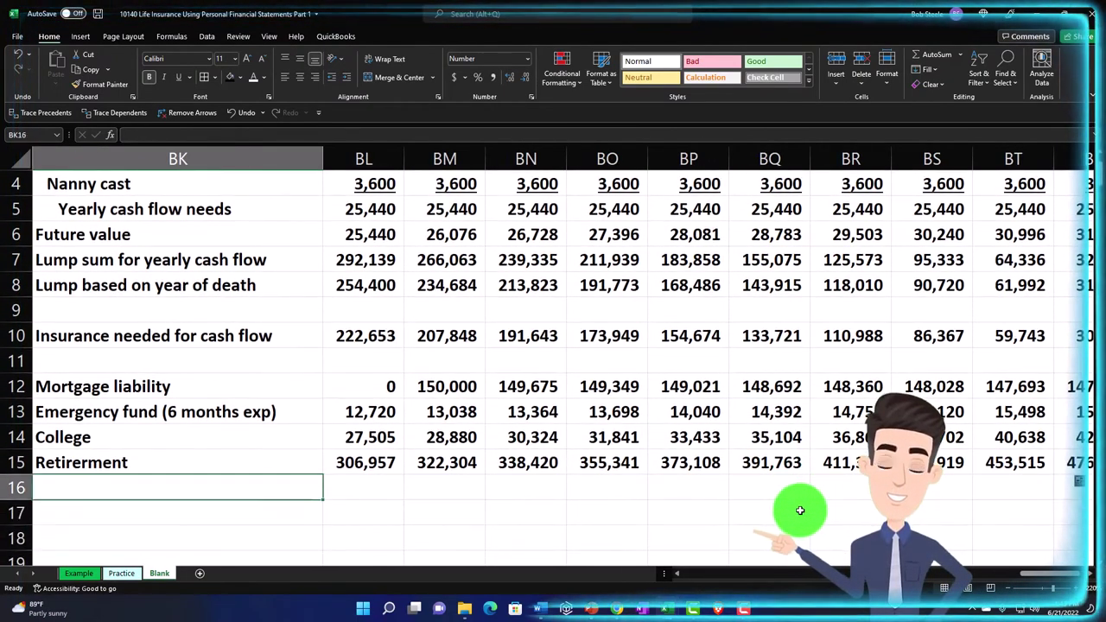
pyautogui.press('Up')
pyautogui.press('Right')
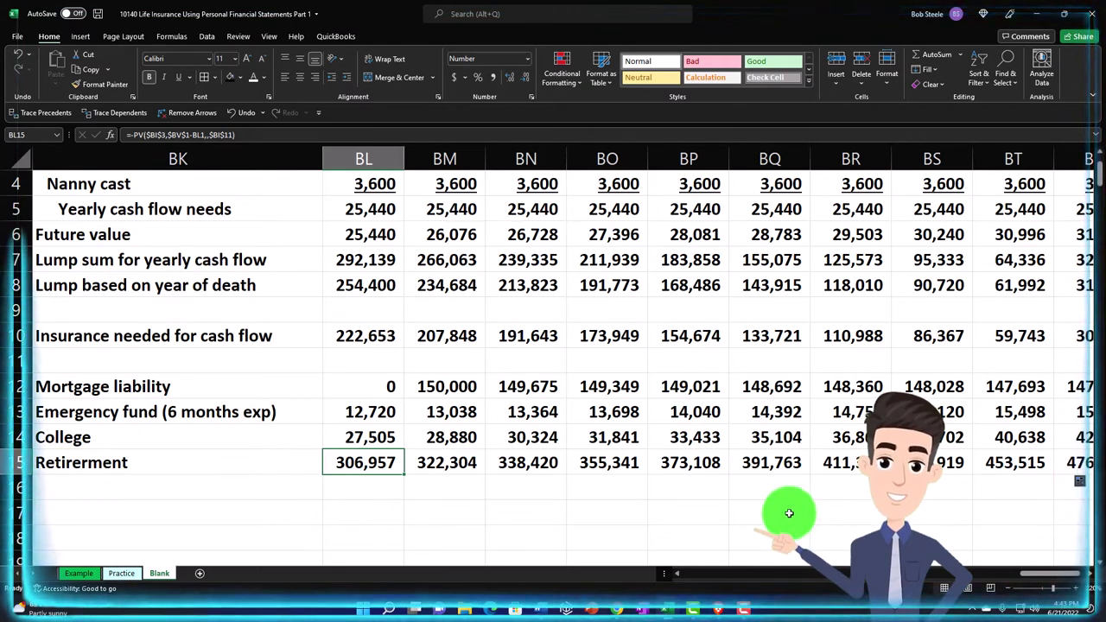
# Step: Enter the row label "Funeral expenses" in BK16, below the retirement row
pyautogui.click(220, 489)
pyautogui.write('Fu')
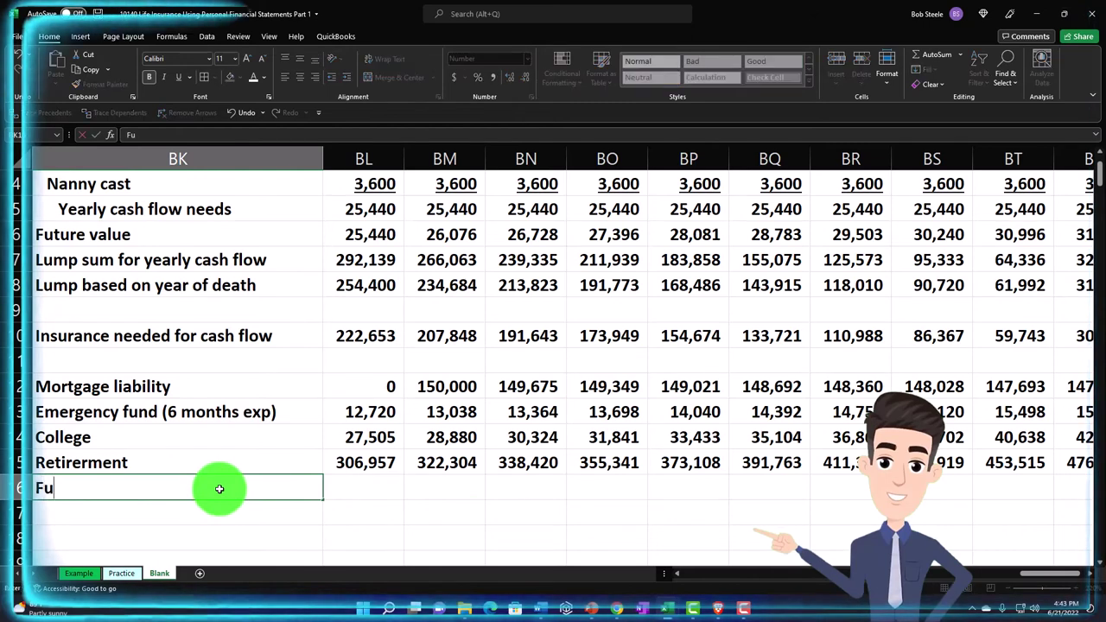
pyautogui.write('neral exp')
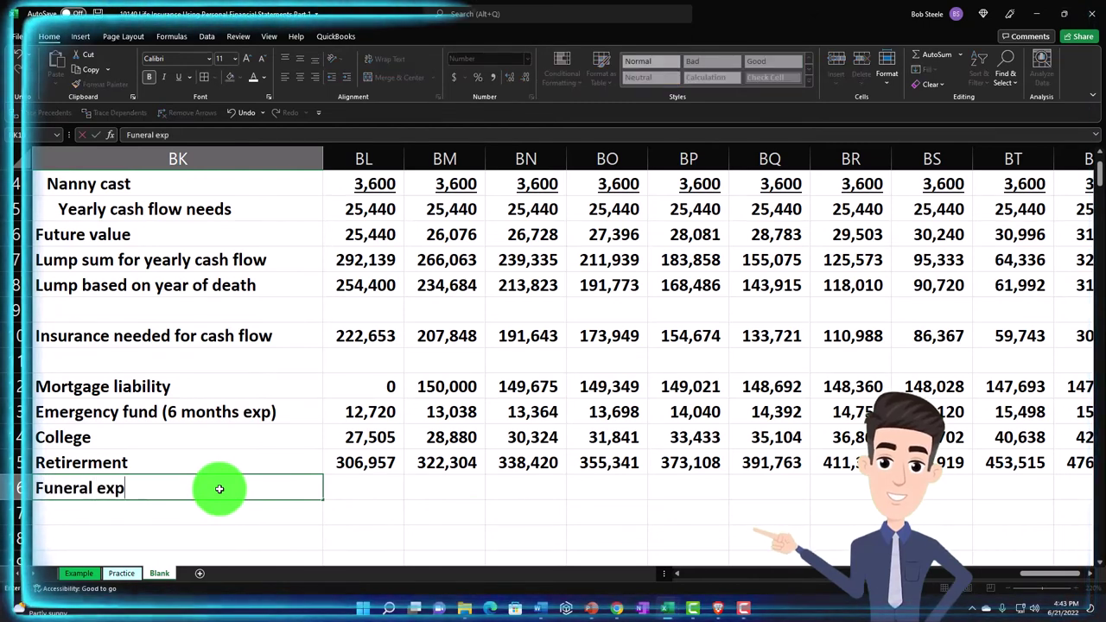
pyautogui.write('enses')
pyautogui.press('Tab')
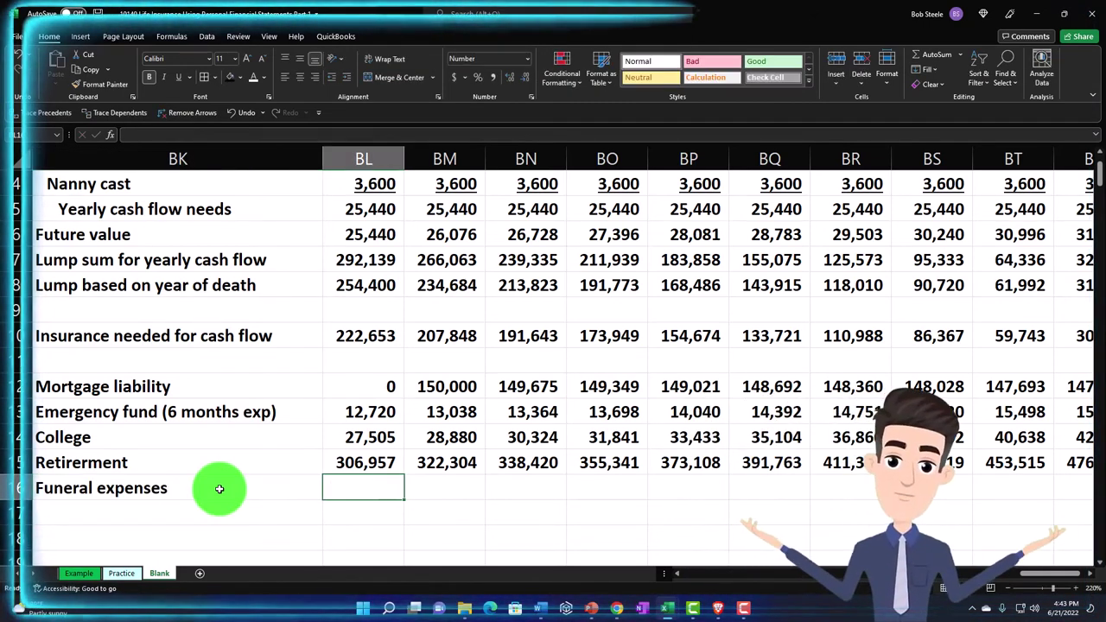
# Step: Link the year 0 funeral expenses in BL16 to the funeral expenses estimate amount in B4
pyautogui.write('=')
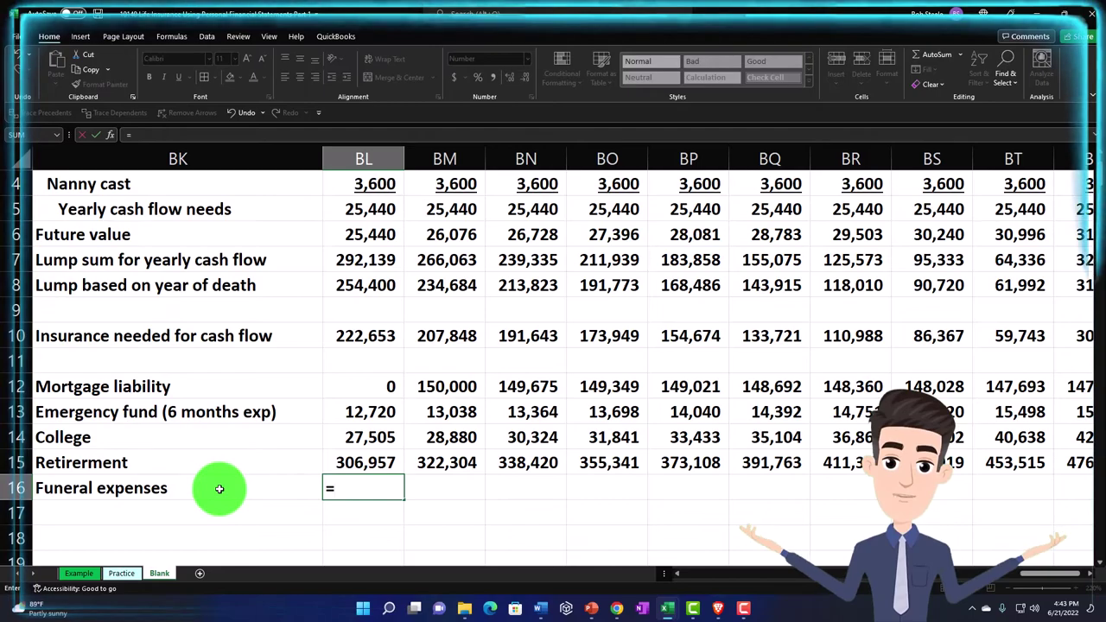
pyautogui.hotkey('ctrl', 'pageup')
pyautogui.hotkey('ctrl', 'pageup')
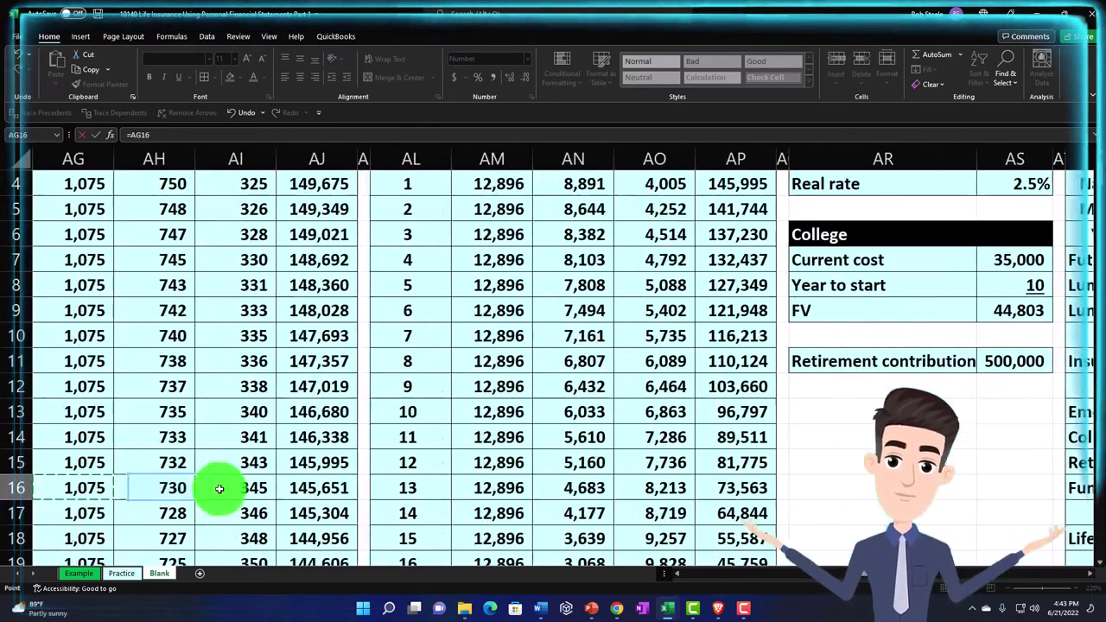
pyautogui.press('Home')
pyautogui.press('Up')
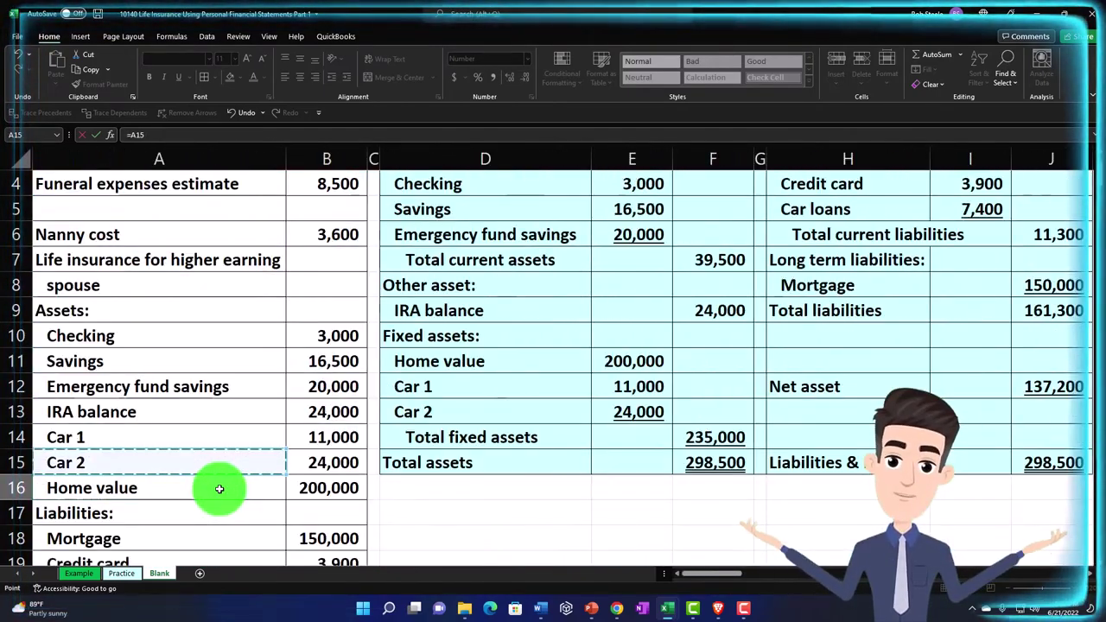
pyautogui.press('Up')
pyautogui.press('Up')
pyautogui.press('Up')
pyautogui.press('Up')
pyautogui.press('Up')
pyautogui.press('Up')
pyautogui.press('Up')
pyautogui.press('Up')
pyautogui.press('Up')
pyautogui.press('Up')
pyautogui.press('Up')
pyautogui.press('Up')
pyautogui.press('Up')
pyautogui.press('Up')
pyautogui.press('Down')
pyautogui.press('Down')
pyautogui.press('Down')
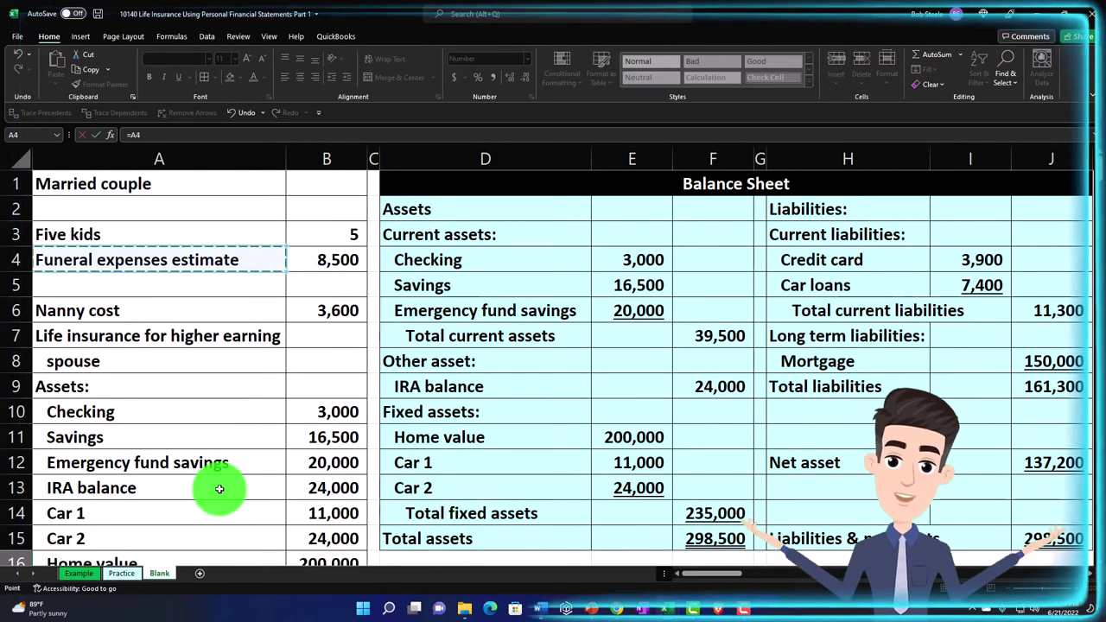
pyautogui.press('Right')
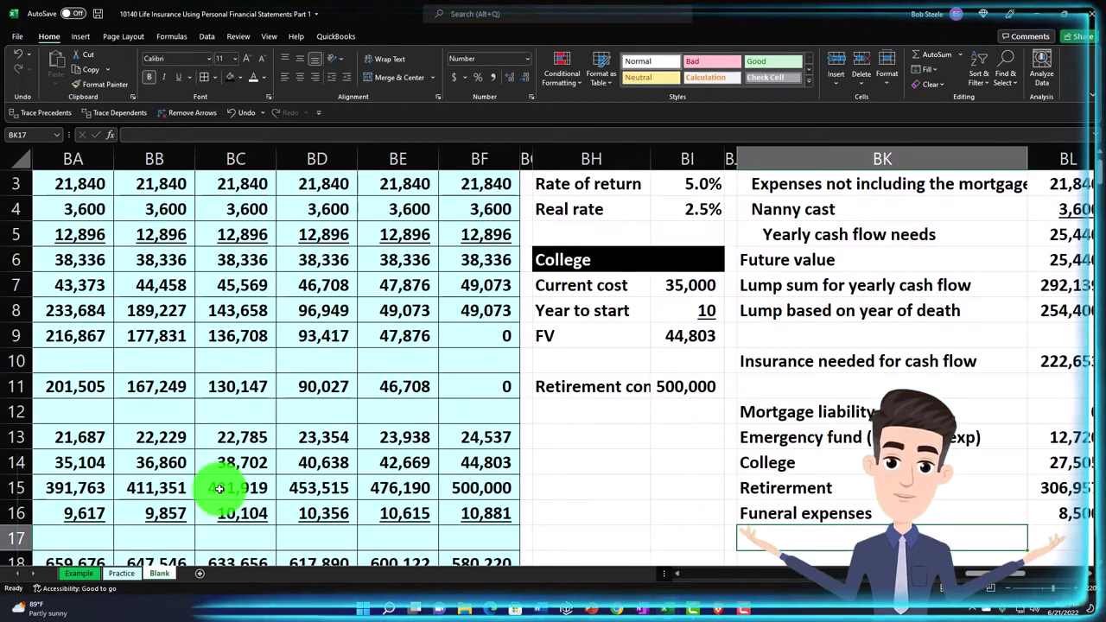
# Step: Enter the formula =BL16*(1+BI2) in BM16 to grow the year 1 funeral expenses by the rate in BI2
pyautogui.hscroll(5, 220, 488)
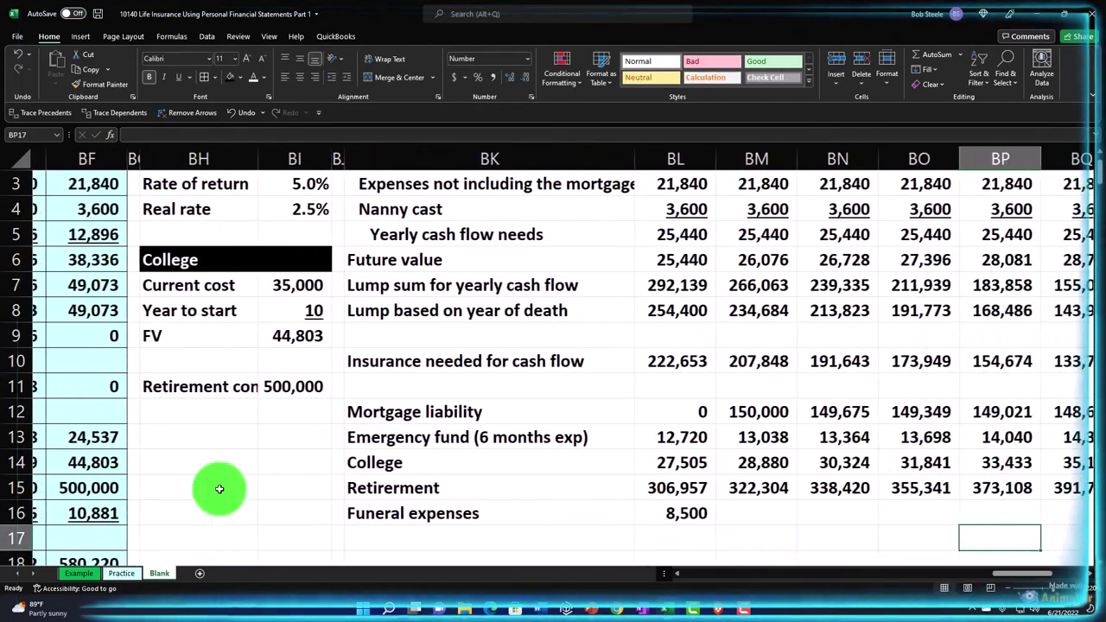
pyautogui.press('Right')
pyautogui.press('Right')
pyautogui.press('Right')
pyautogui.press('Down')
pyautogui.press('Left')
pyautogui.press('Left')
pyautogui.press('Left')
pyautogui.press('Left')
pyautogui.press('Left')
pyautogui.press('Left')
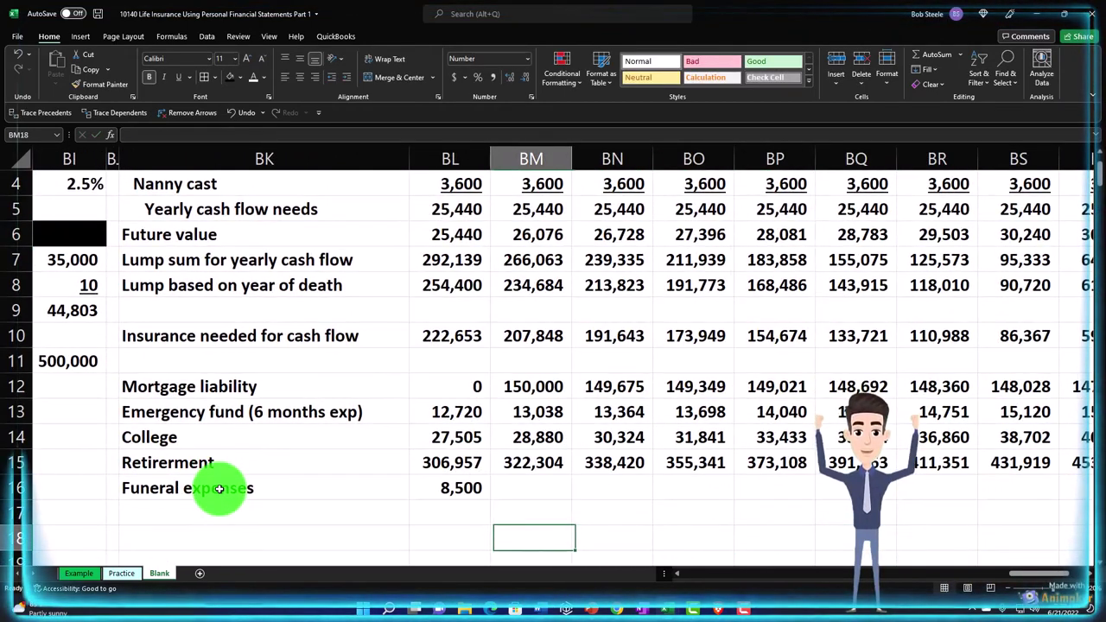
pyautogui.press('Up')
pyautogui.press('Up')
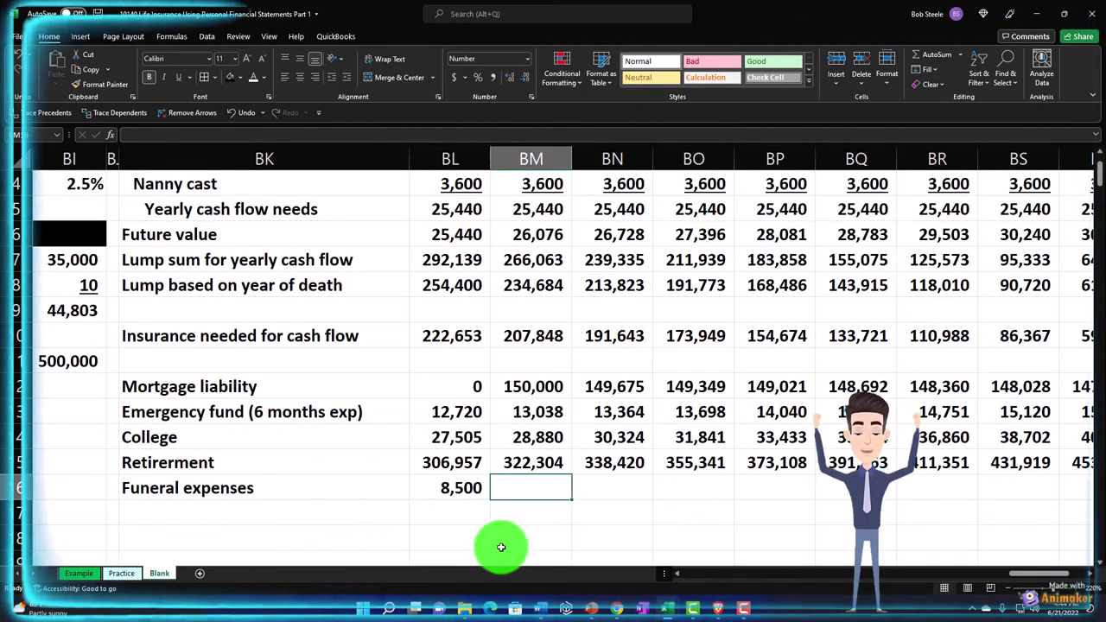
pyautogui.scroll(1, 506, 513)
pyautogui.scroll(-1, 512, 518)
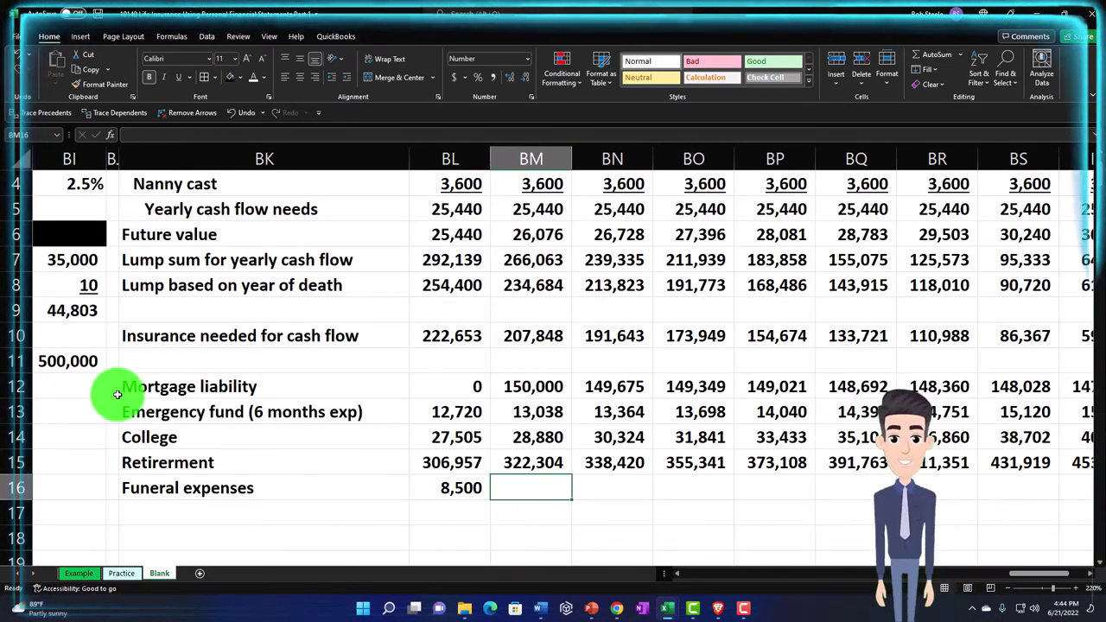
pyautogui.scroll(1, 117, 394)
pyautogui.scroll(-1, 118, 393)
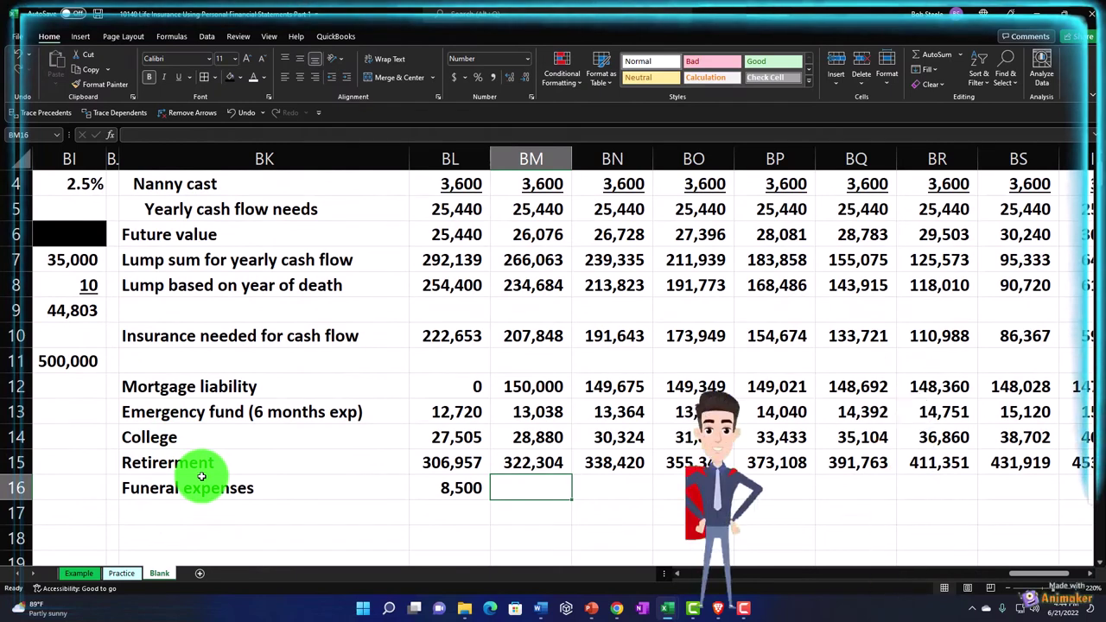
pyautogui.write('=')
pyautogui.press('Left')
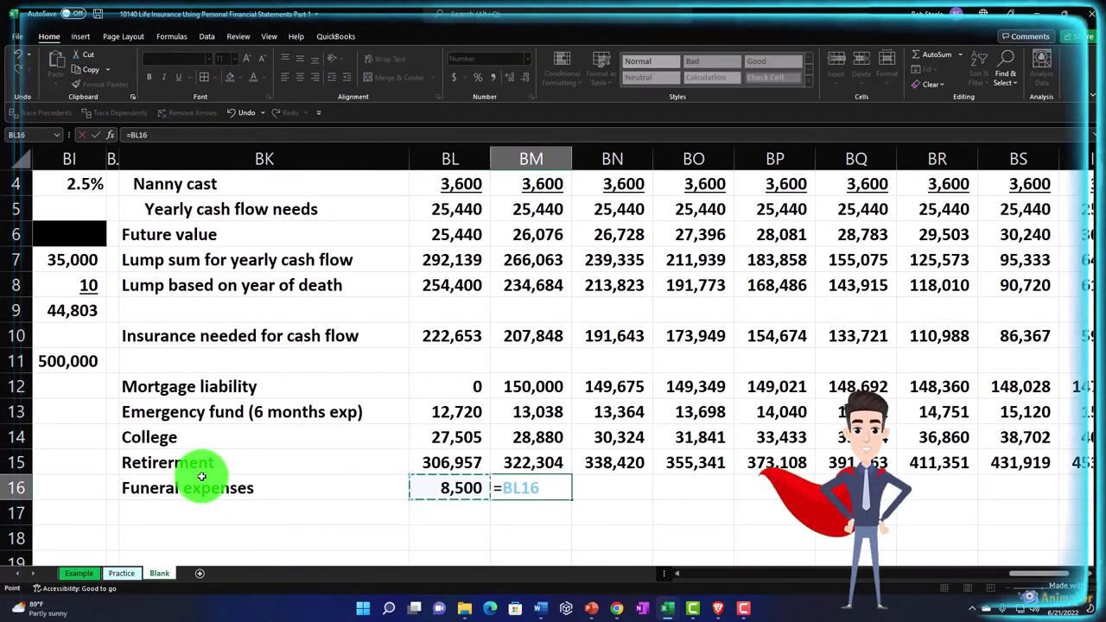
pyautogui.write('*(')
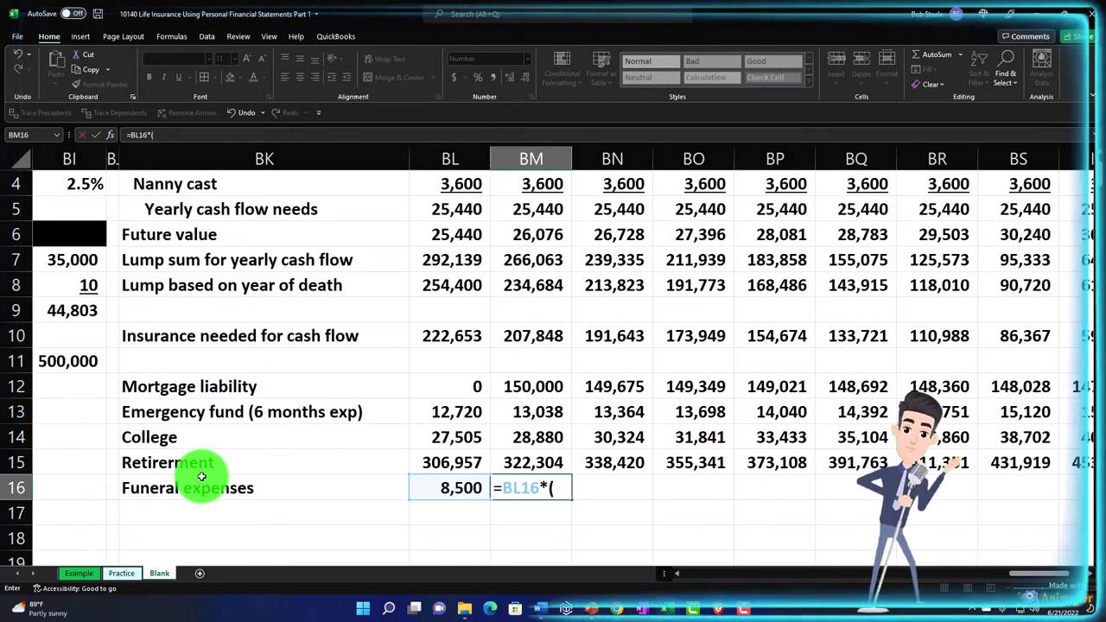
pyautogui.write('1+')
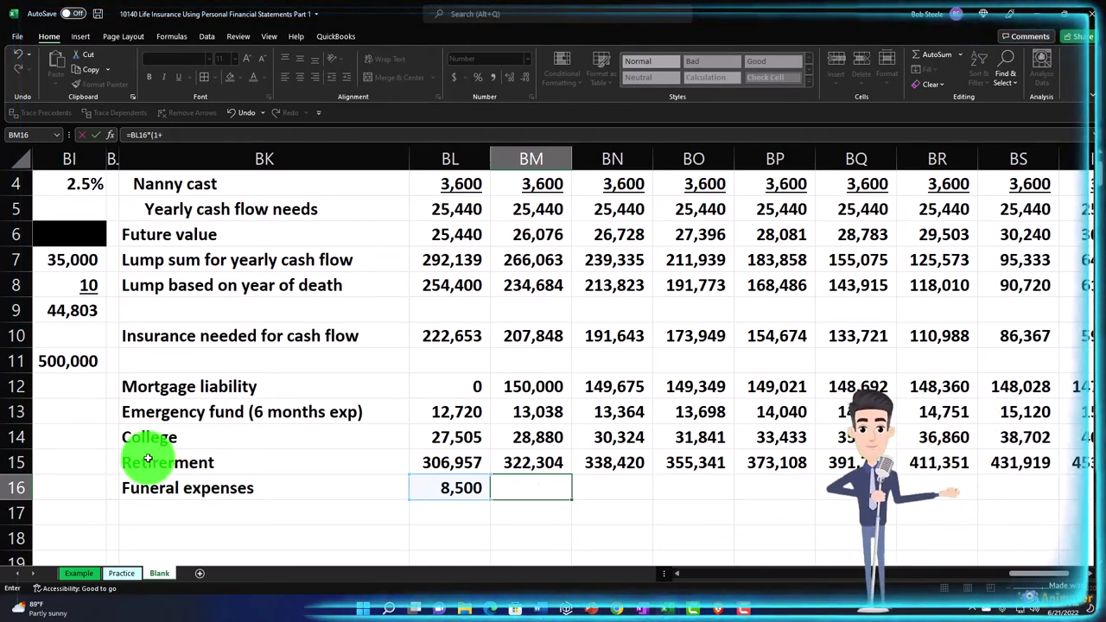
pyautogui.scroll(1, 129, 325)
pyautogui.click(82, 209)
pyautogui.scroll(-3, 284, 348)
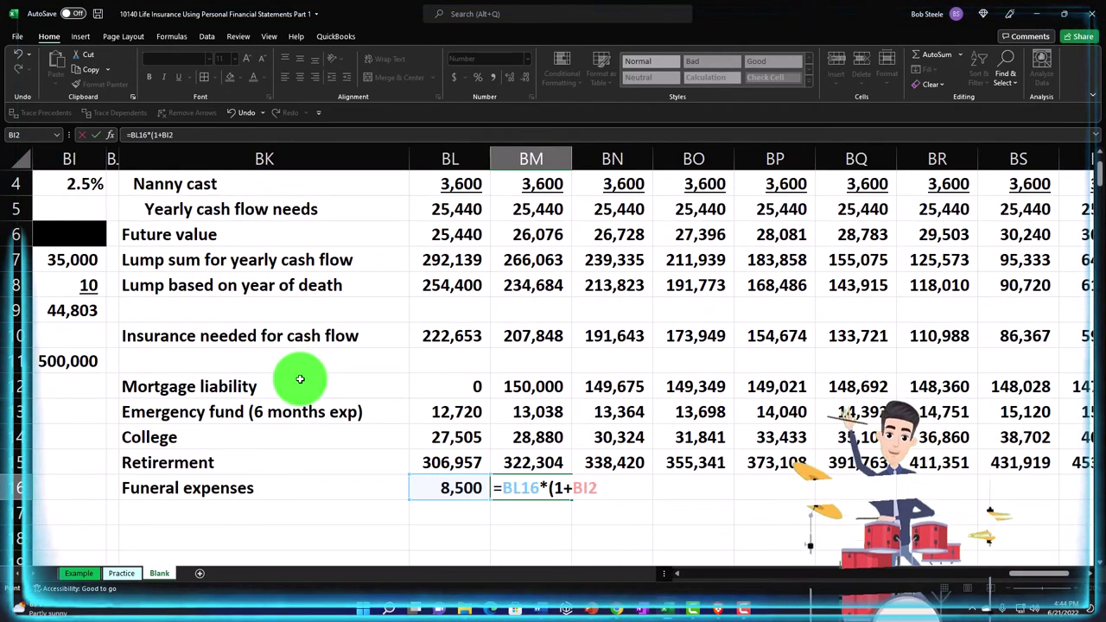
pyautogui.write(')')
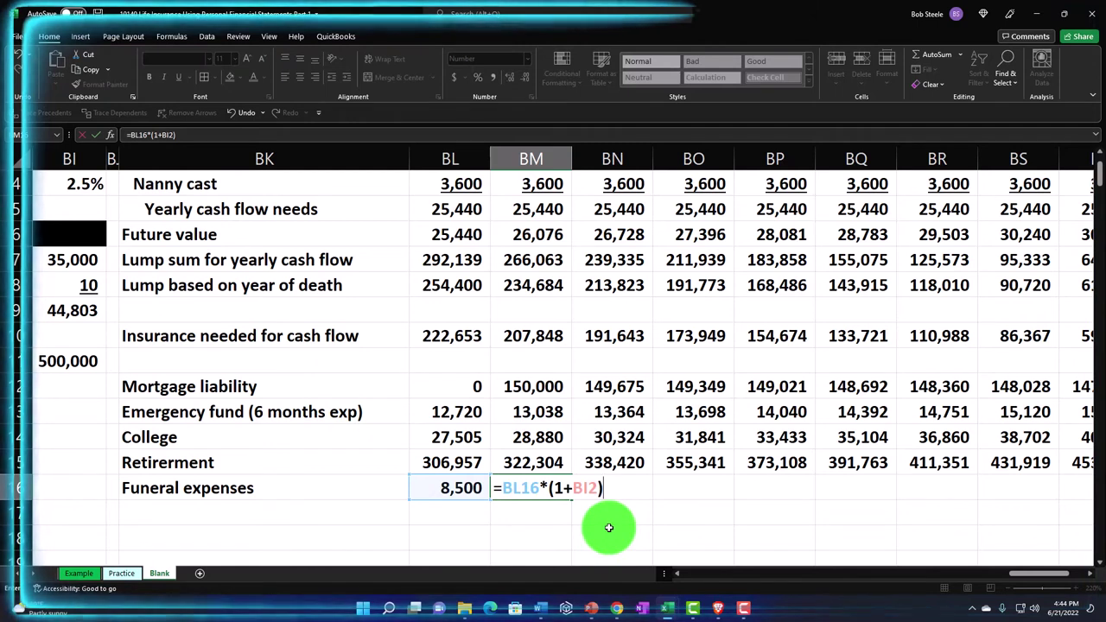
pyautogui.press('Return')
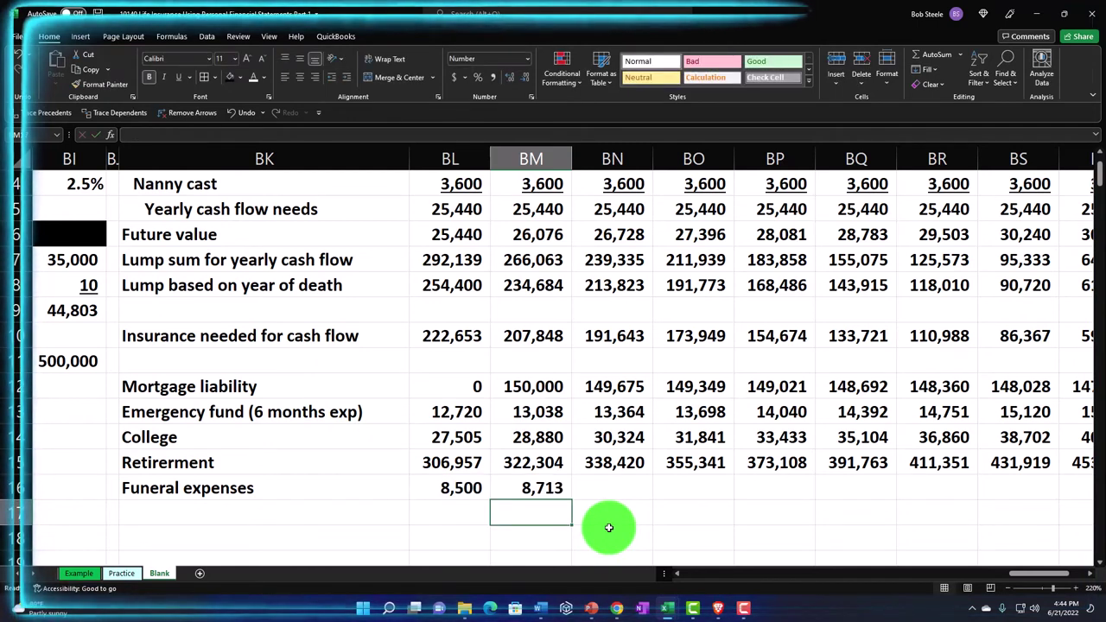
# Step: Try to fill the year 1 funeral expense formula from BM16 into BN16, and clear the copied cell
pyautogui.click(559, 491)
pyautogui.moveTo(572, 499); pyautogui.dragTo(609, 501)
pyautogui.click(622, 536)
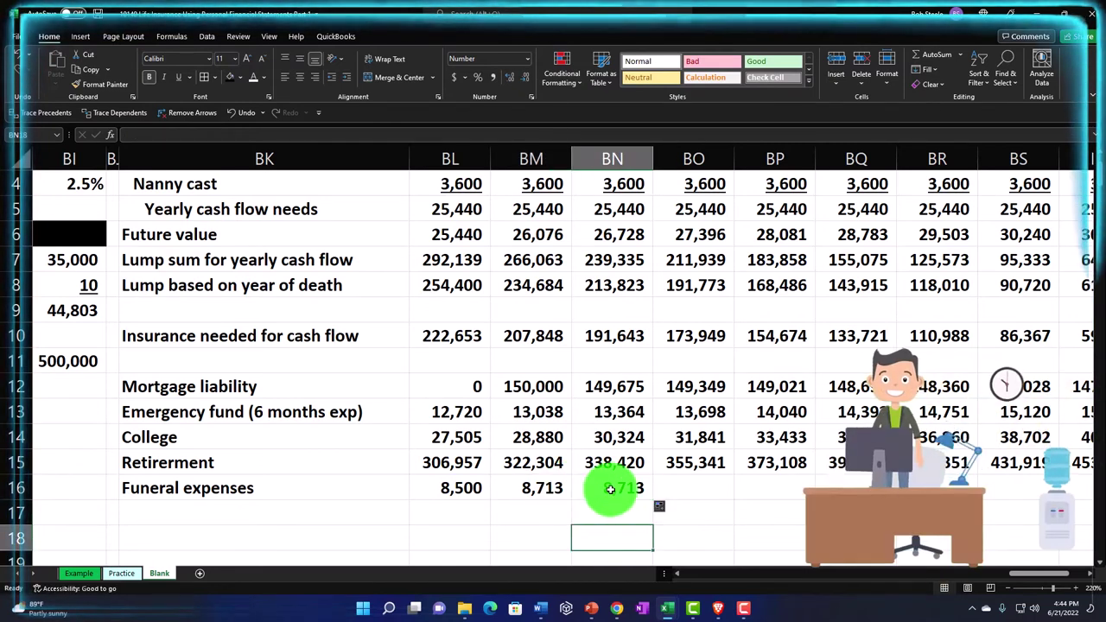
pyautogui.click(611, 488)
pyautogui.press('Delete')
# Step: Make the rate reference absolute as $BI$2 in the year 1 funeral expense formula in BM16
pyautogui.doubleClick(550, 488)
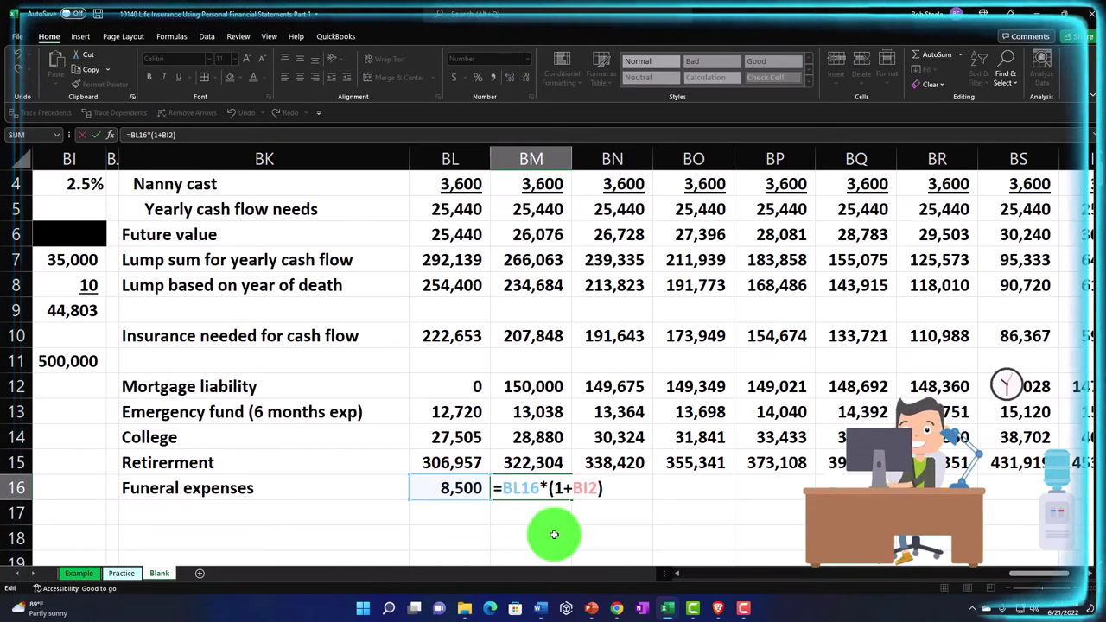
pyautogui.scroll(1, 402, 504)
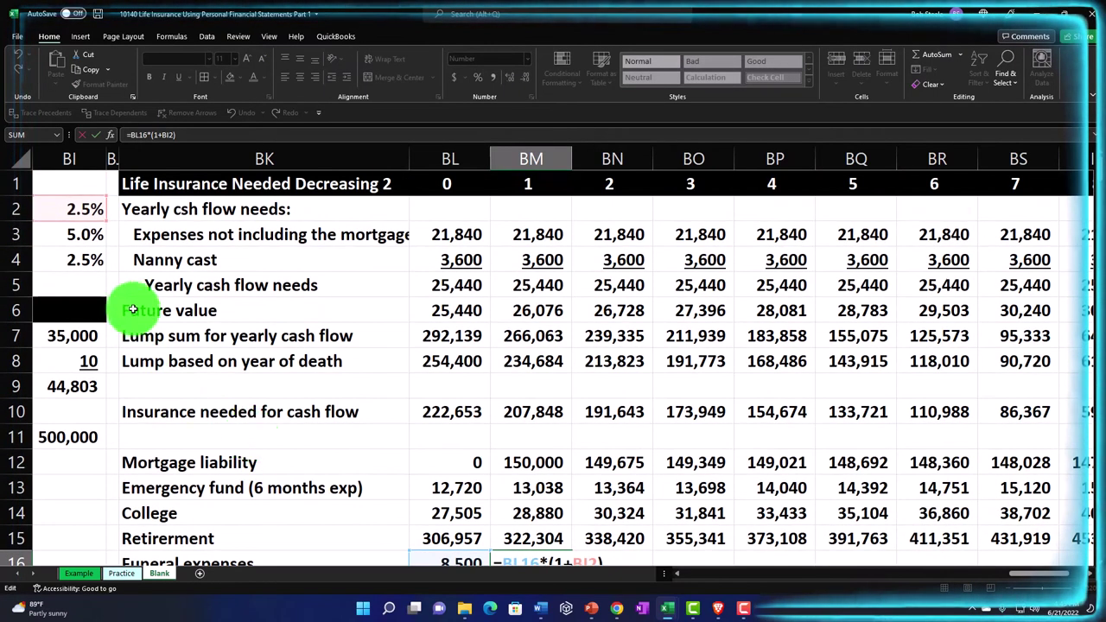
pyautogui.scroll(-2, 294, 371)
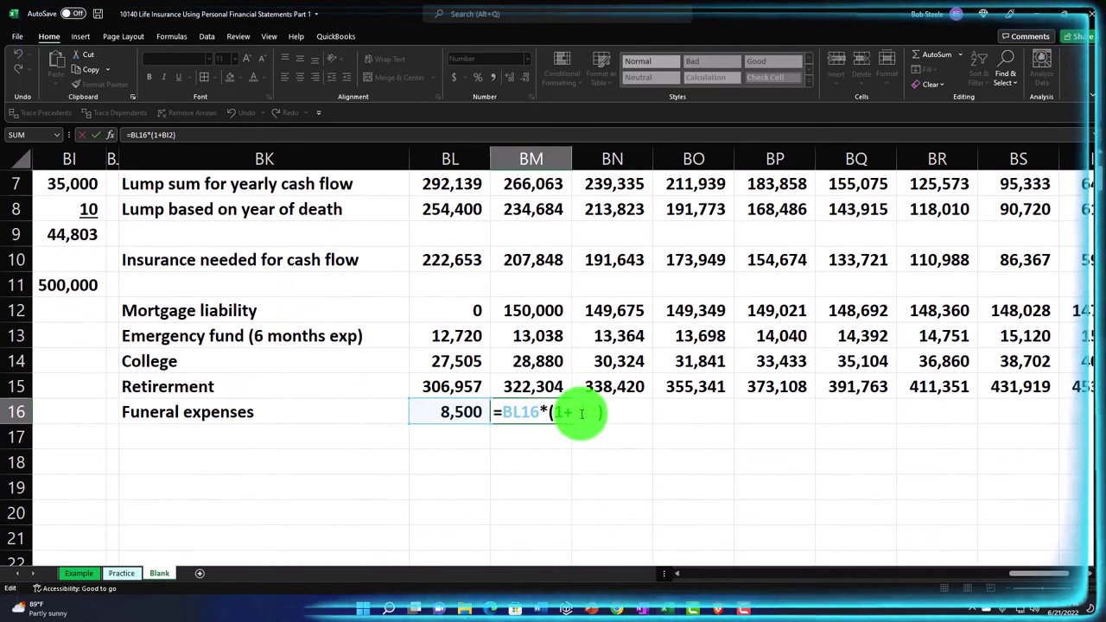
pyautogui.press('F4')
pyautogui.press('Return')
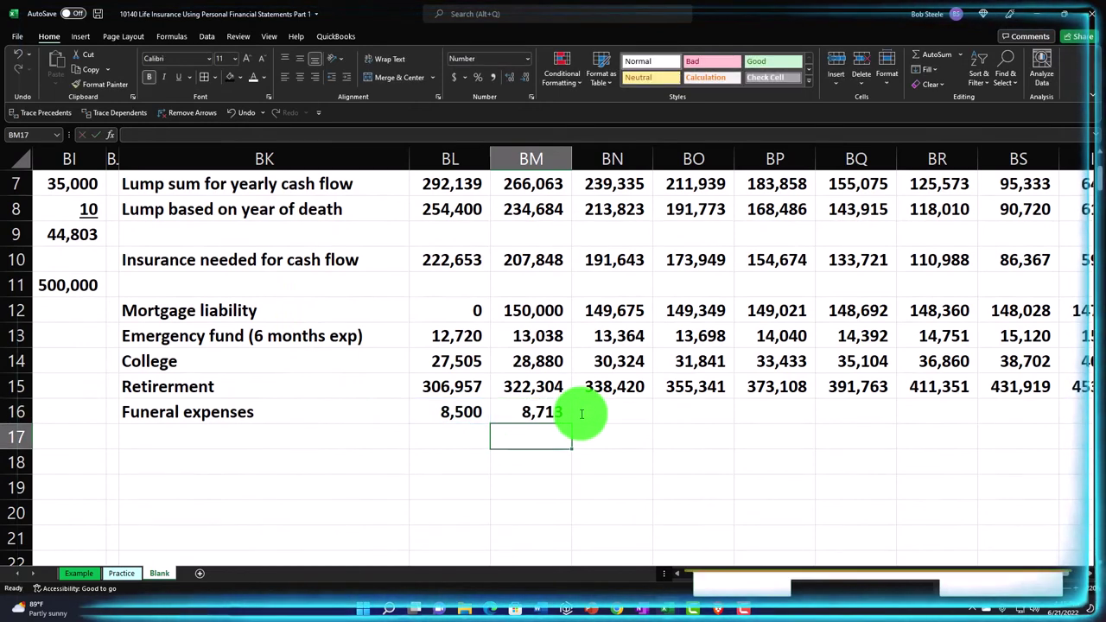
# Step: Fill the funeral expense formula from BM16 through BV16, checking the copied formula in BN16
pyautogui.click(566, 423)
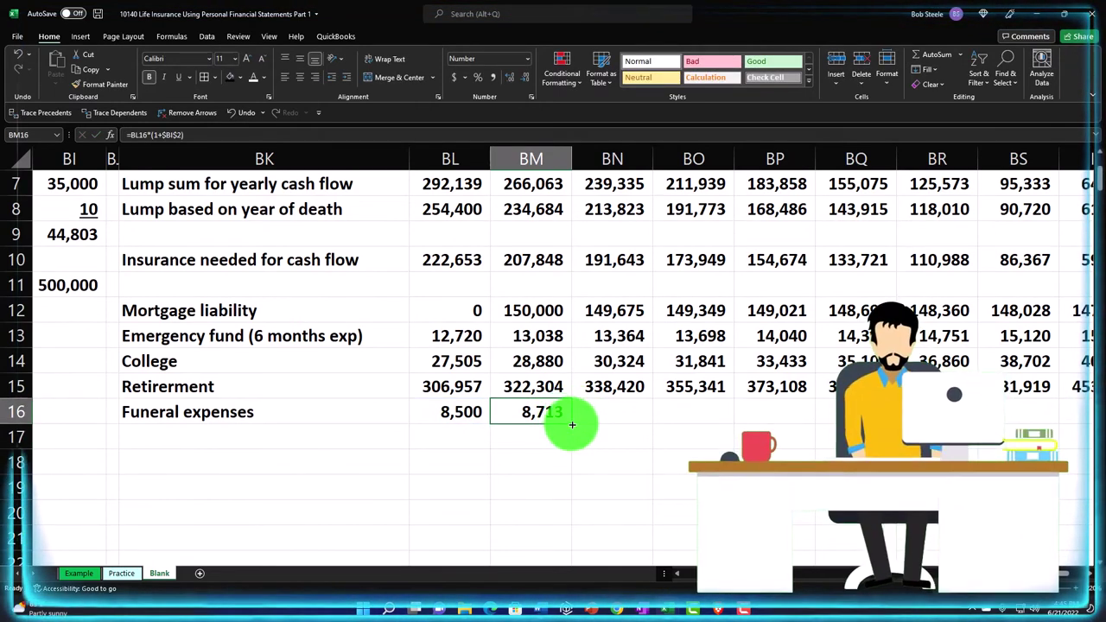
pyautogui.moveTo(570, 423); pyautogui.dragTo(639, 424)
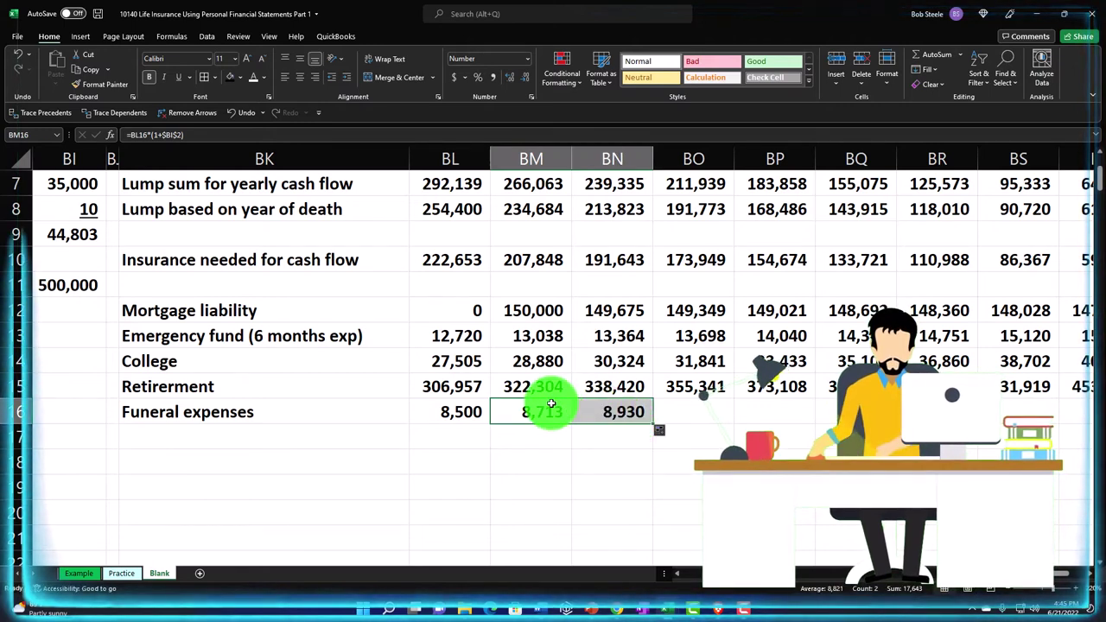
pyautogui.doubleClick(599, 411)
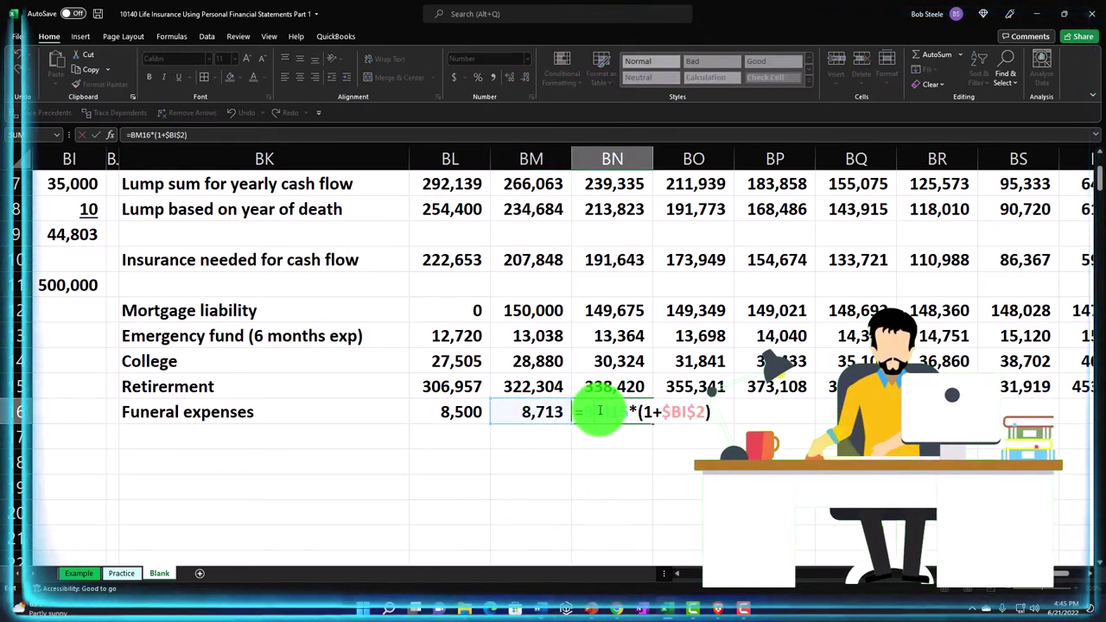
pyautogui.press('Return')
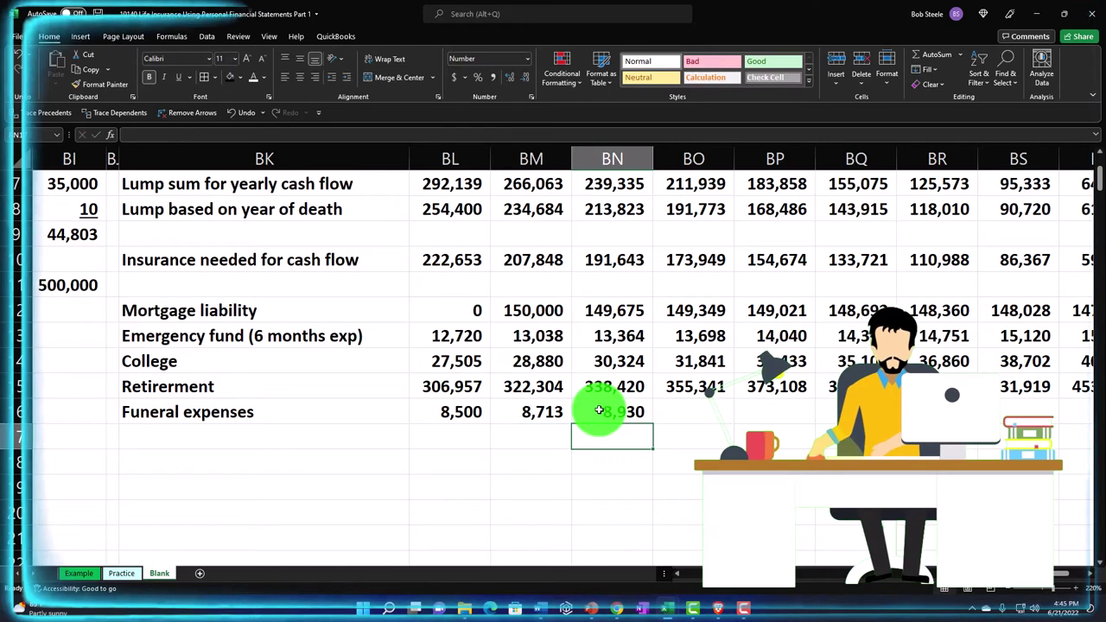
pyautogui.click(599, 409)
pyautogui.moveTo(656, 423); pyautogui.dragTo(935, 420)
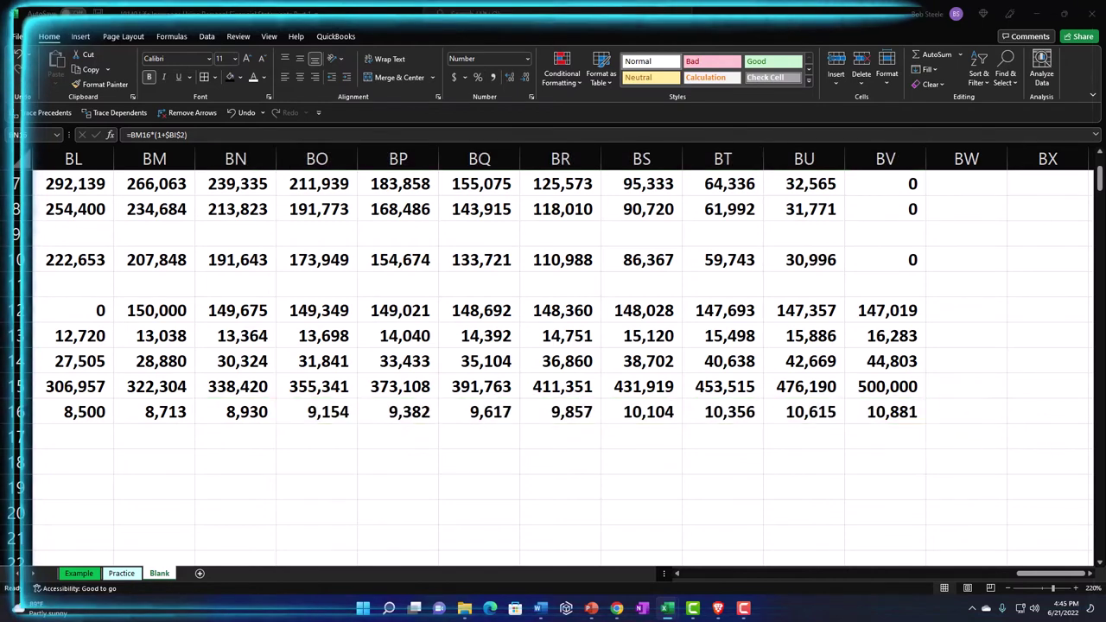
# Step: Enter the row label "Life insurance before assets" in BK18, two rows below the funeral expenses
pyautogui.click(329, 467)
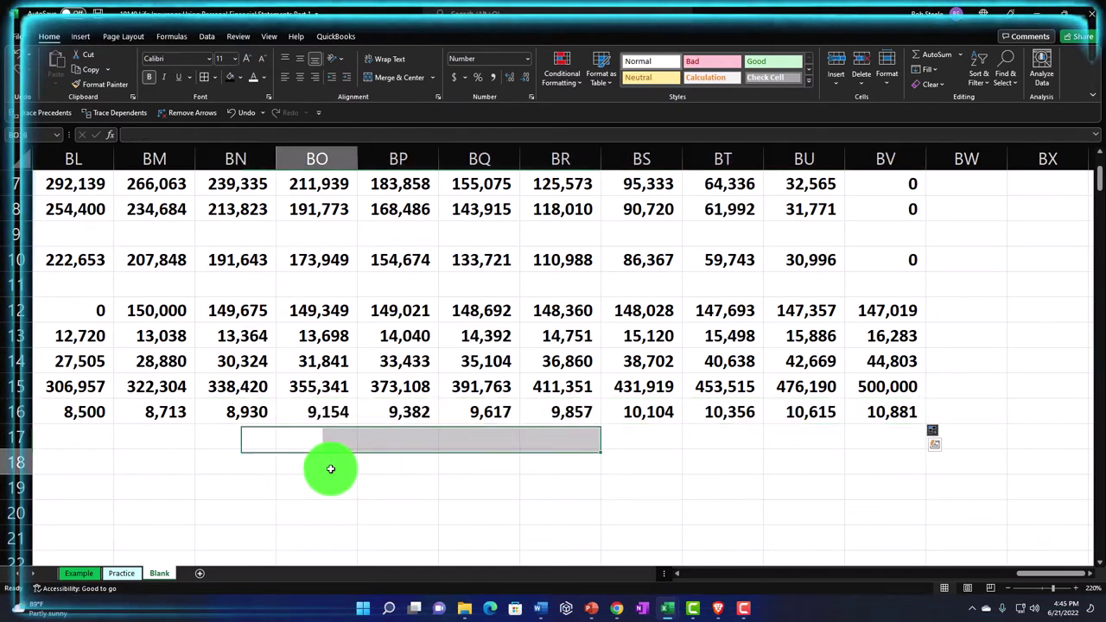
pyautogui.press('Left')
pyautogui.press('Left')
pyautogui.press('Left')
pyautogui.press('Left')
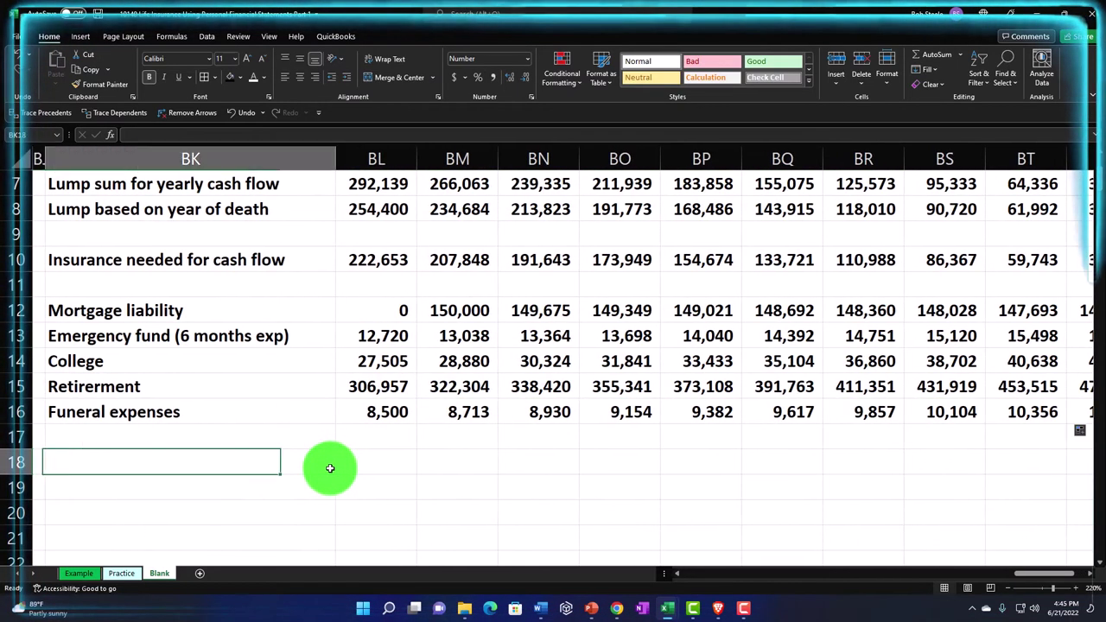
pyautogui.write('Li')
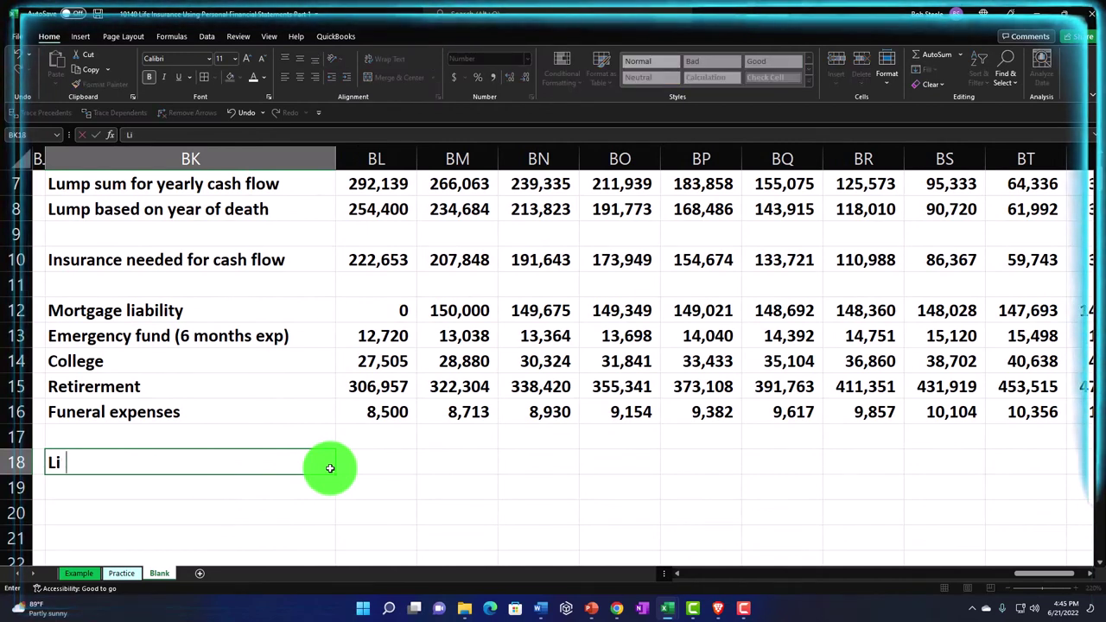
pyautogui.write('fe insuranc')
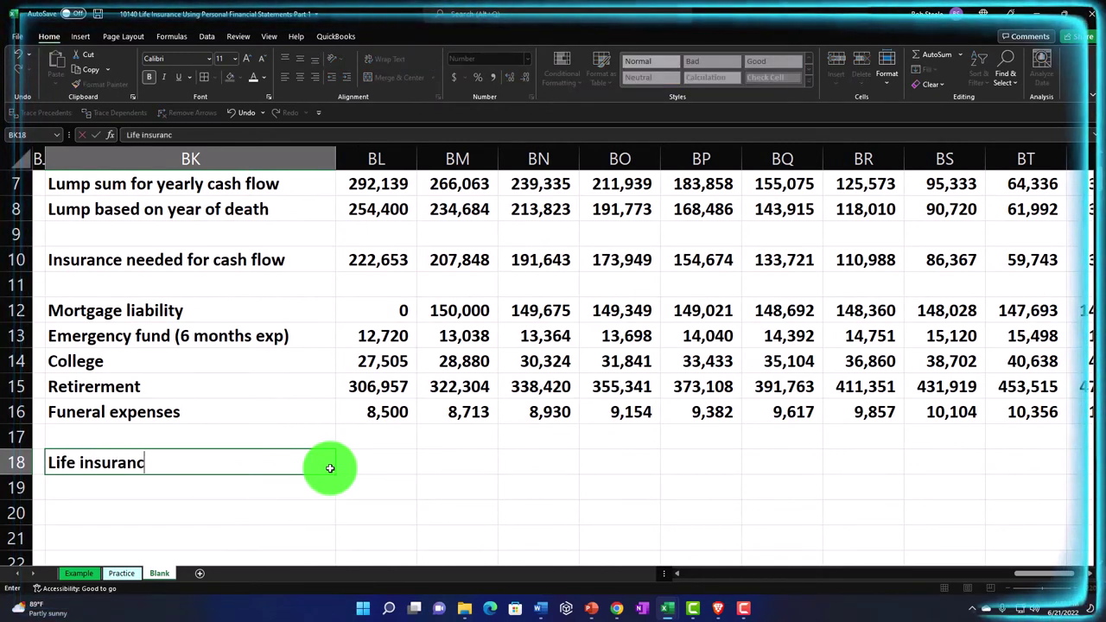
pyautogui.write('e befor asset')
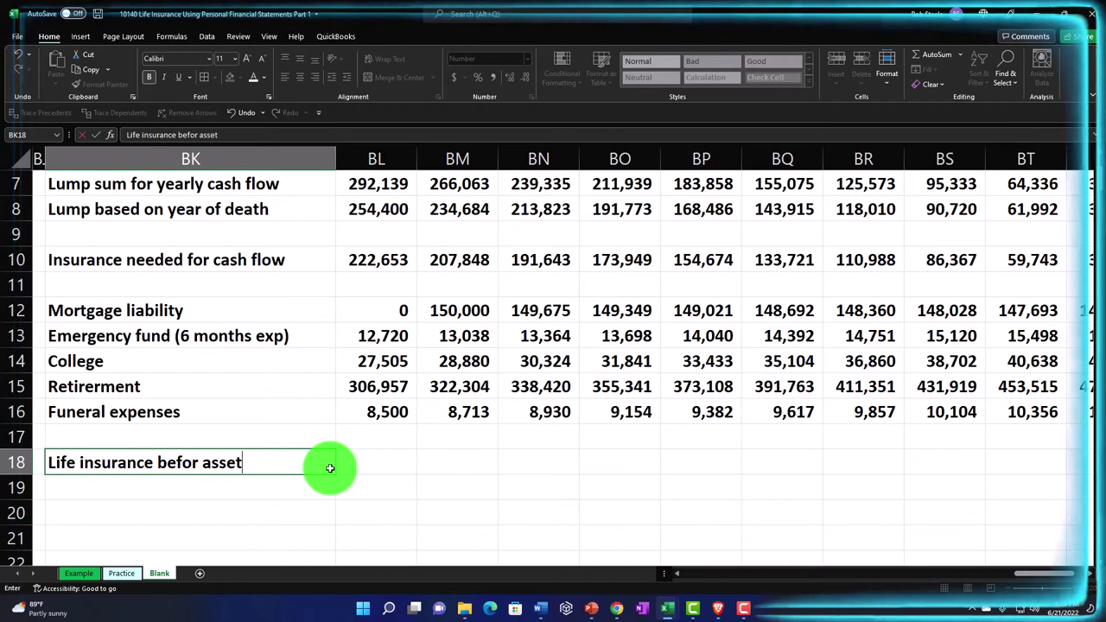
pyautogui.write('s')
pyautogui.press('BackSpace')
pyautogui.press('BackSpace')
pyautogui.press('BackSpace')
pyautogui.press('BackSpace')
pyautogui.write('e ')
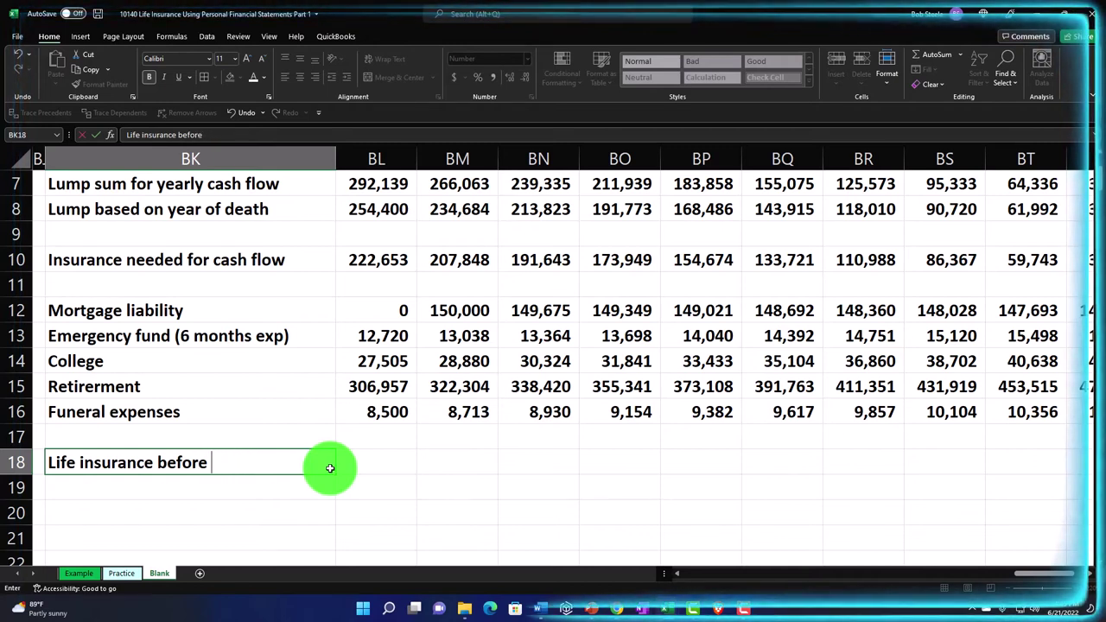
pyautogui.write('assets')
pyautogui.press('Tab')
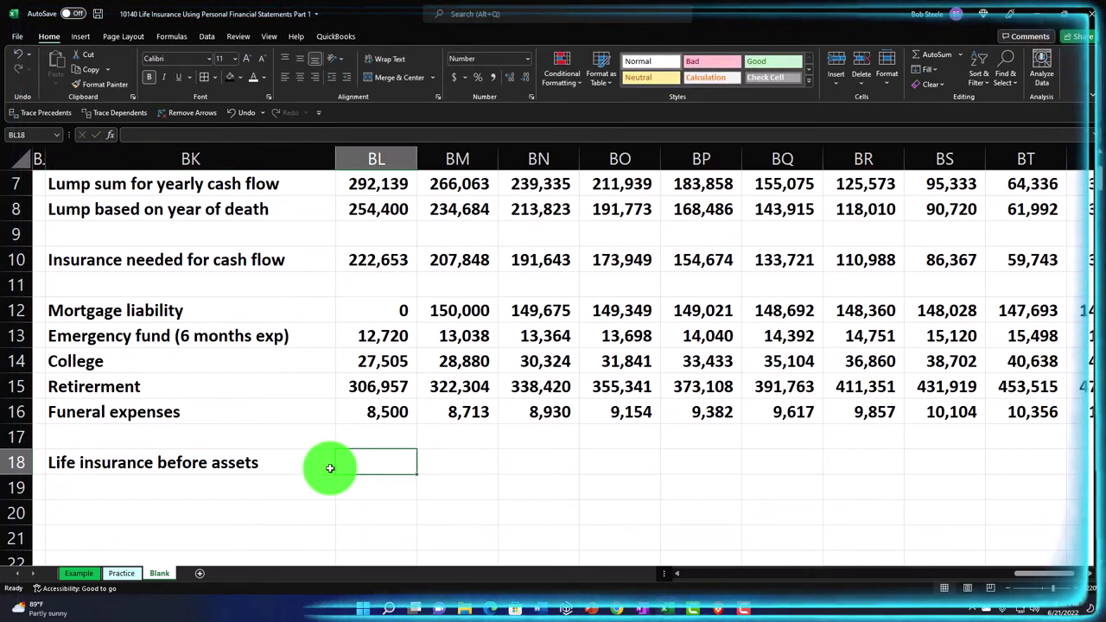
# Step: Total the year 0 life insurance before assets in BL18 with a SUM of BL10:BL16
pyautogui.write('=sum(')
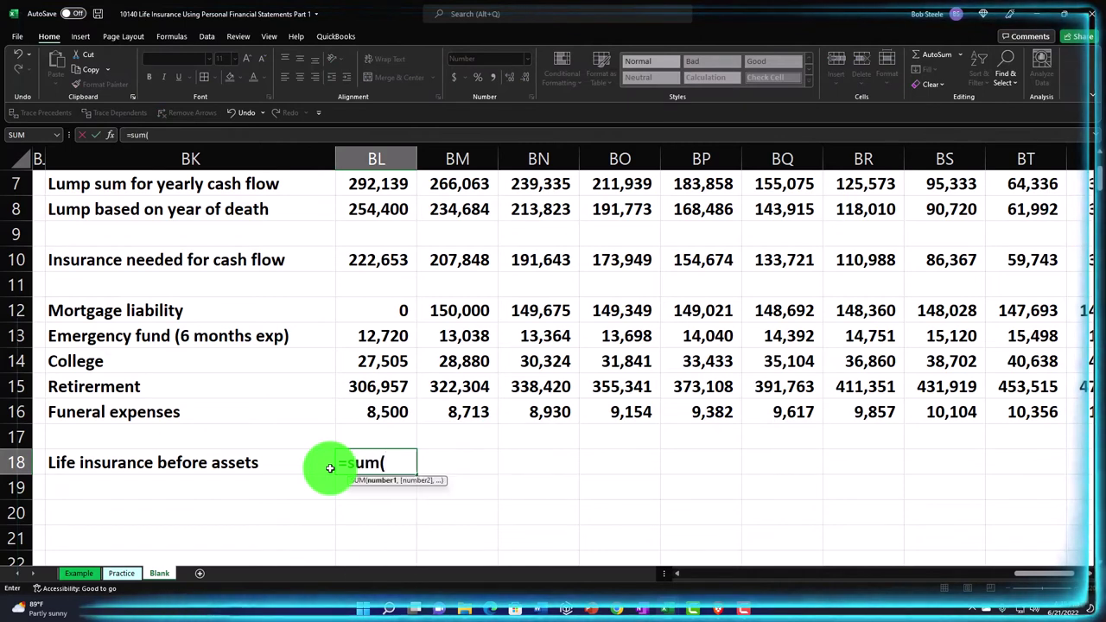
pyautogui.press('Up')
pyautogui.press('Up')
pyautogui.press('Up')
pyautogui.press('Up')
pyautogui.press('Up')
pyautogui.press('Up')
pyautogui.press('Up')
pyautogui.press('Up')
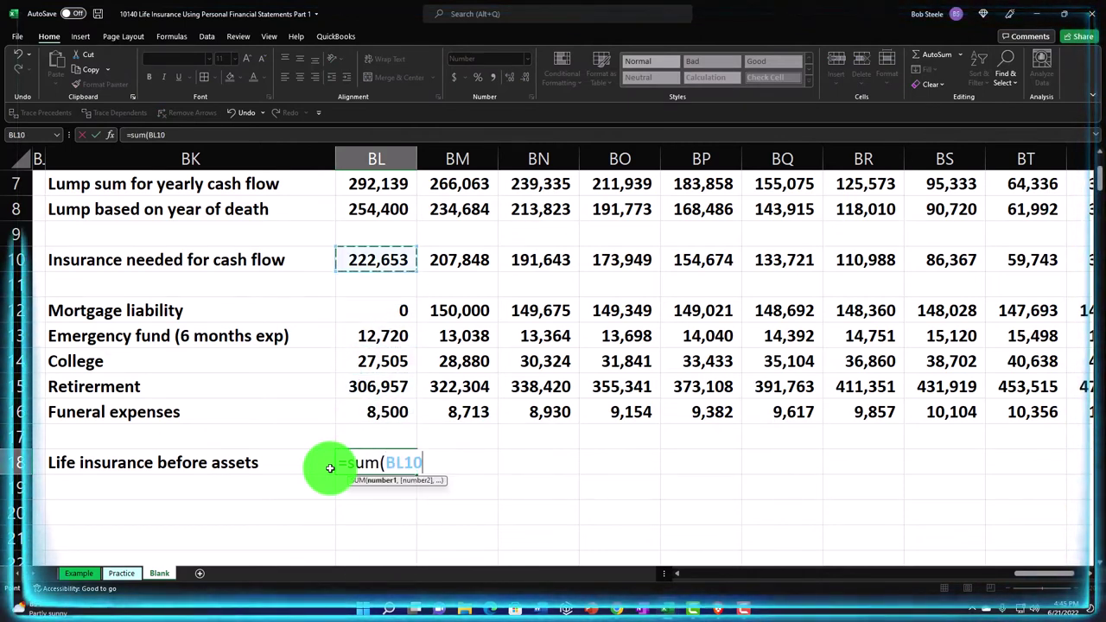
pyautogui.hotkey('shift', 'Down')
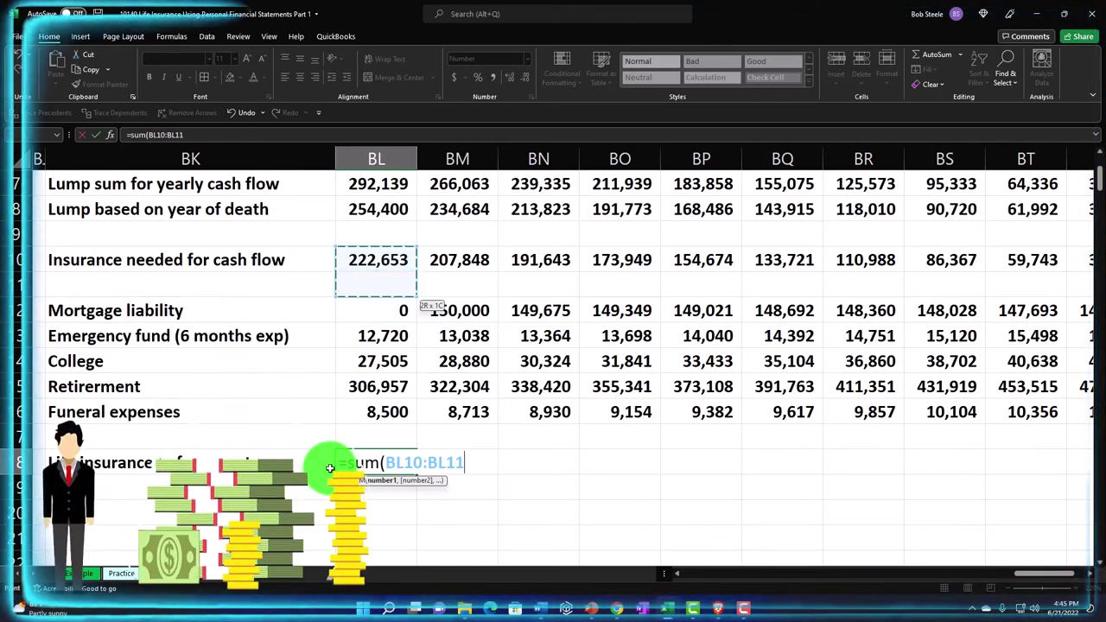
pyautogui.hotkey('shift', 'Down')
pyautogui.hotkey('shift', 'Down')
pyautogui.hotkey('shift', 'Down')
pyautogui.hotkey('shift', 'Down')
pyautogui.hotkey('shift', 'Down')
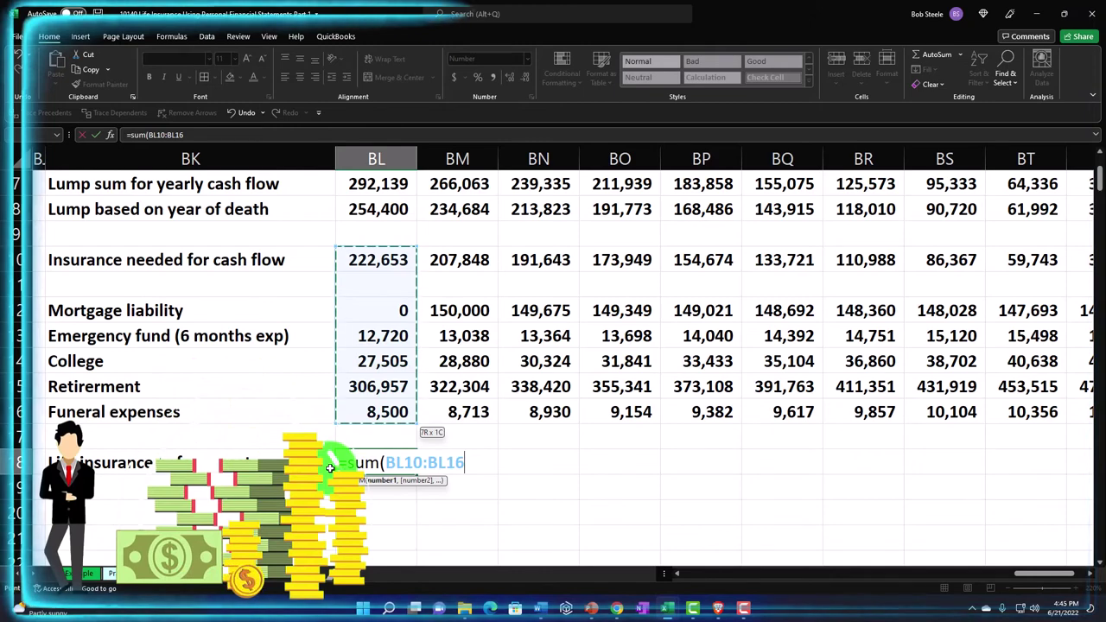
pyautogui.press('Return')
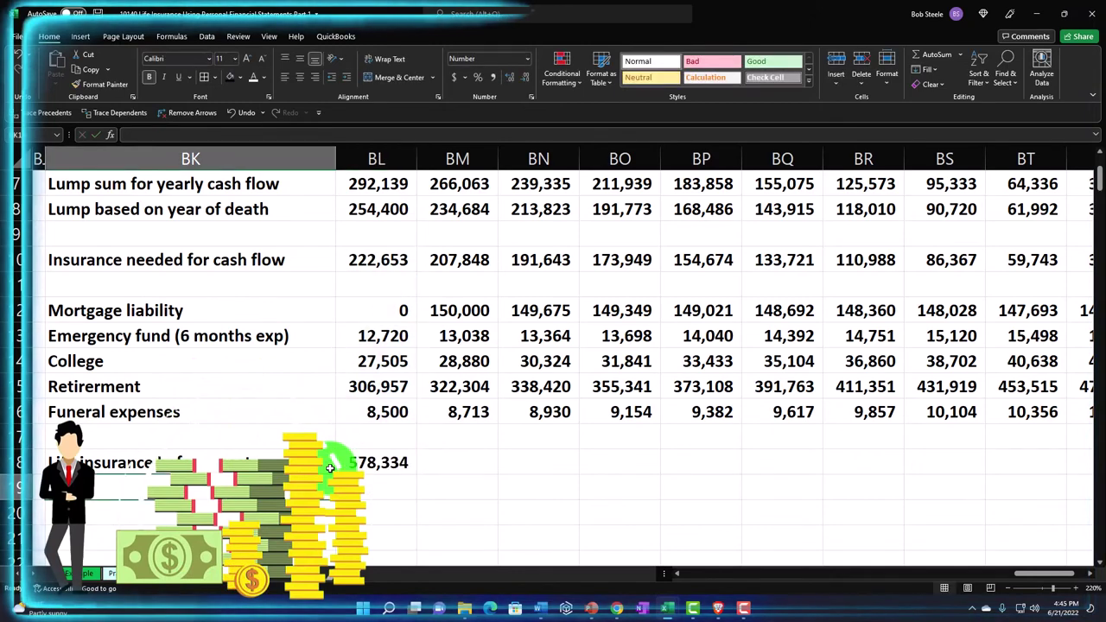
# Step: Examine the cell reference in the year 1 mortgage liability formula in BM12
pyautogui.click(451, 311)
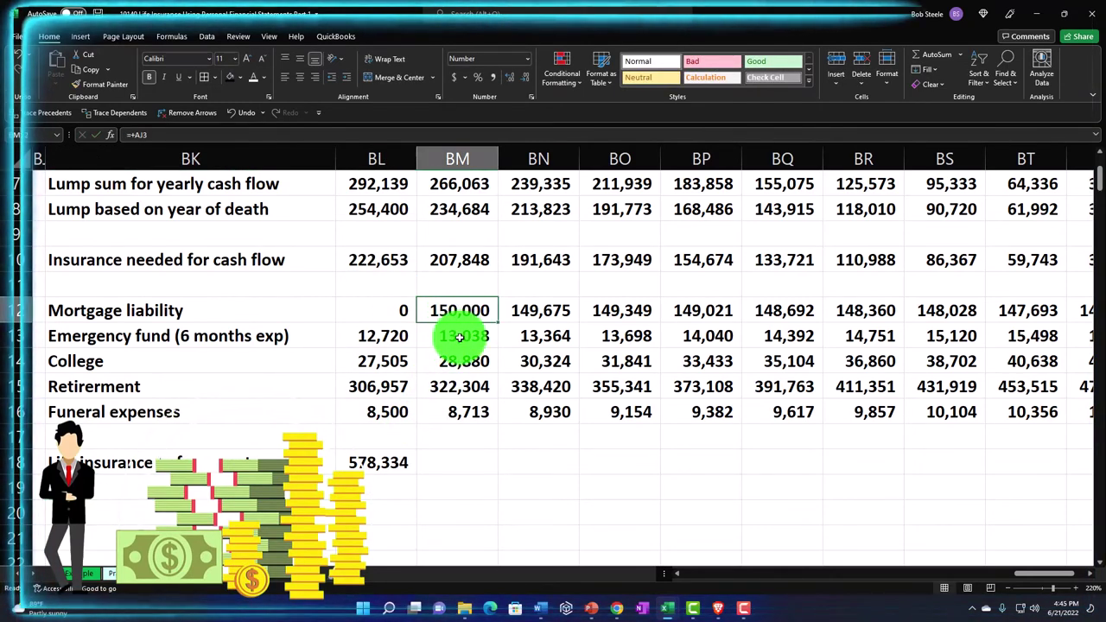
pyautogui.scroll(2, 459, 337)
pyautogui.scroll(-1, 464, 340)
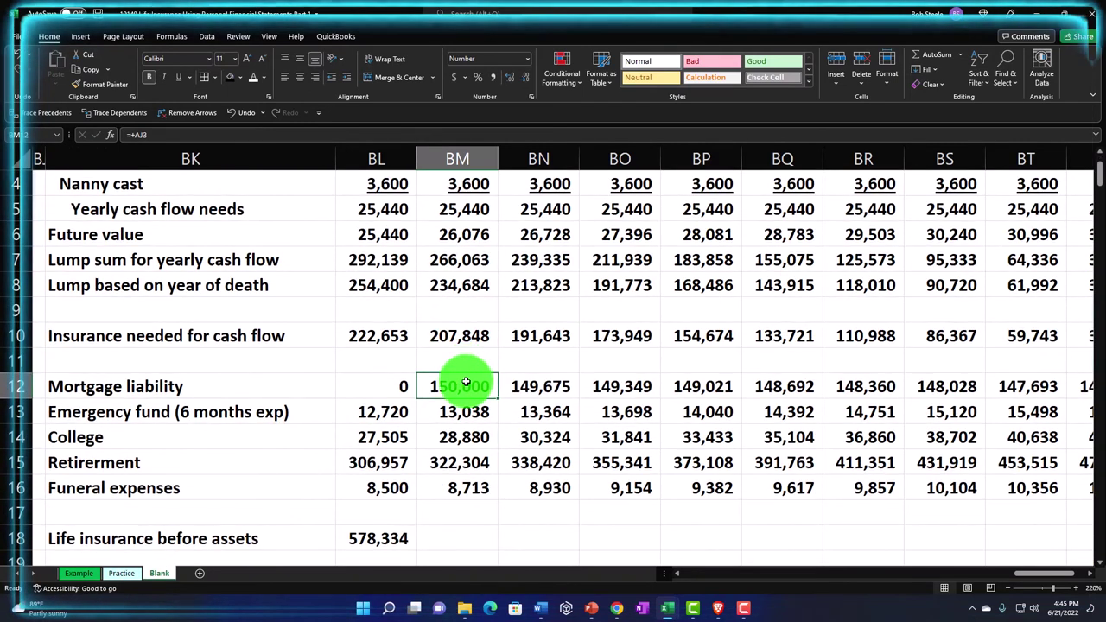
pyautogui.doubleClick(466, 383)
pyautogui.press('Return')
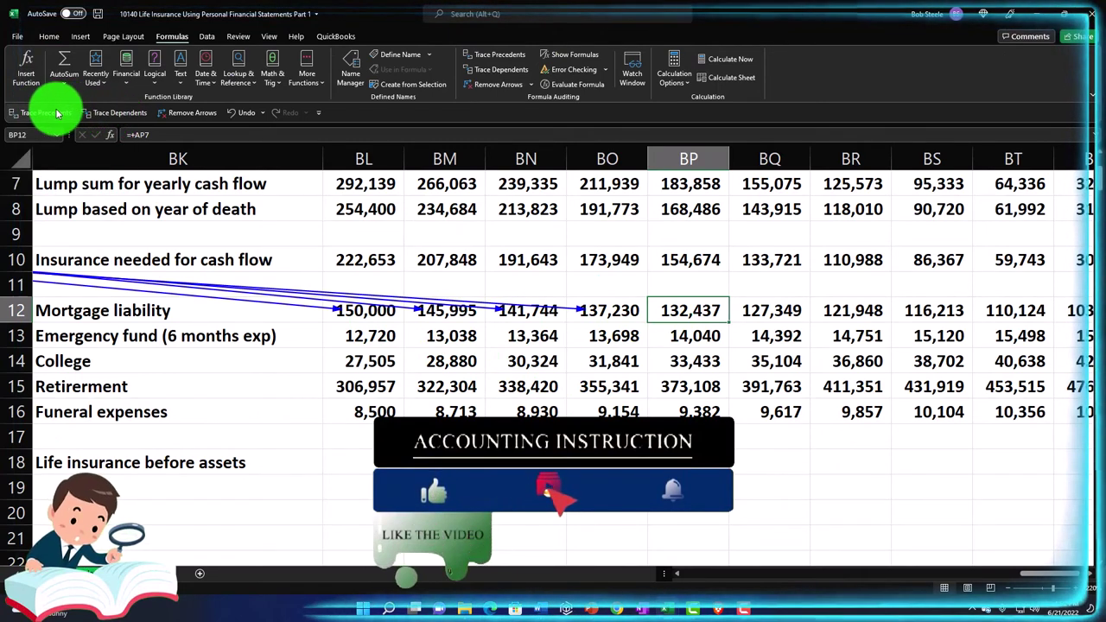
# Step: Trace the precedents of the mortgage liability cells through year 10 in BV12 and examine their sources in the yearly loan balance column
pyautogui.press('Right')
pyautogui.click(507, 58)
pyautogui.press('Right')
pyautogui.click(508, 58)
pyautogui.press('Right')
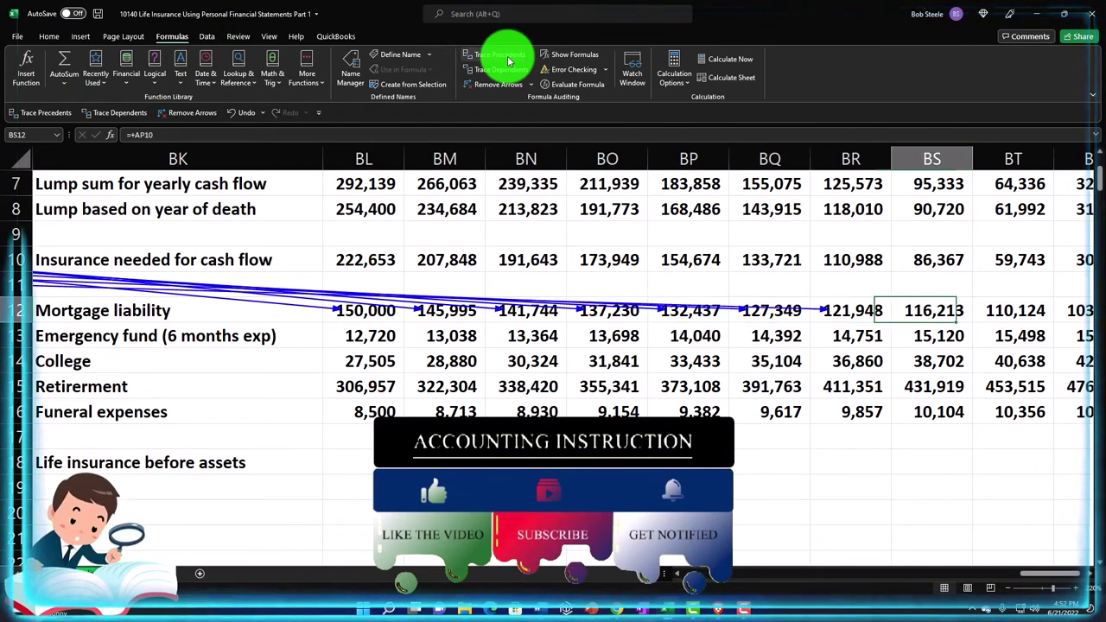
pyautogui.click(508, 59)
pyautogui.press('Right')
pyautogui.click(508, 59)
pyautogui.press('Right')
pyautogui.click(508, 59)
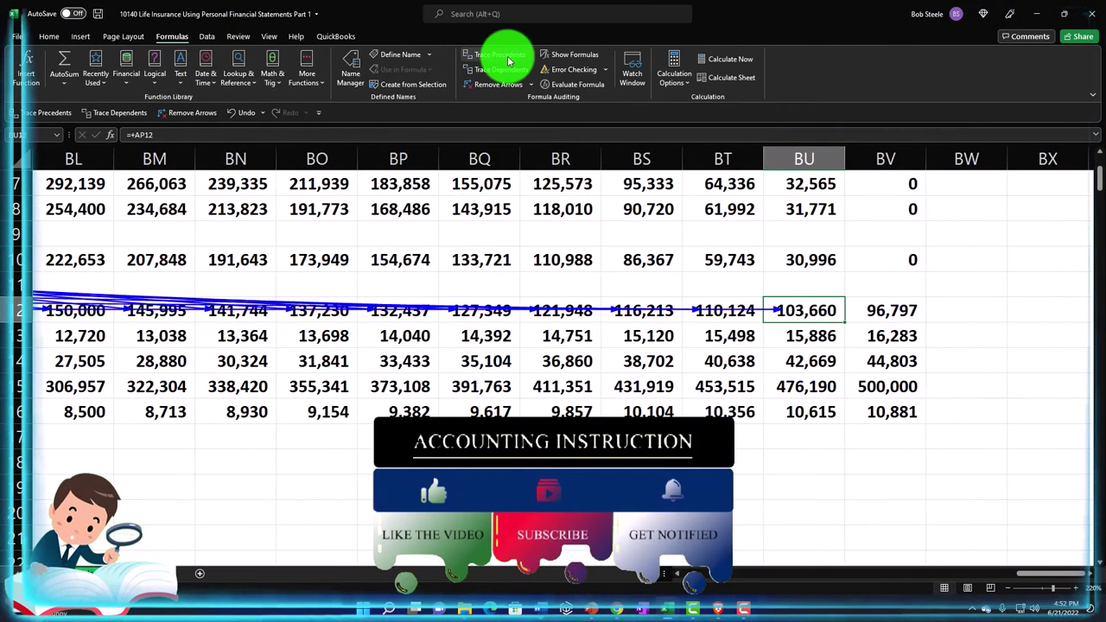
pyautogui.press('Right')
pyautogui.click(508, 59)
pyautogui.press('Right')
pyautogui.moveTo(1049, 570); pyautogui.dragTo(884, 580)
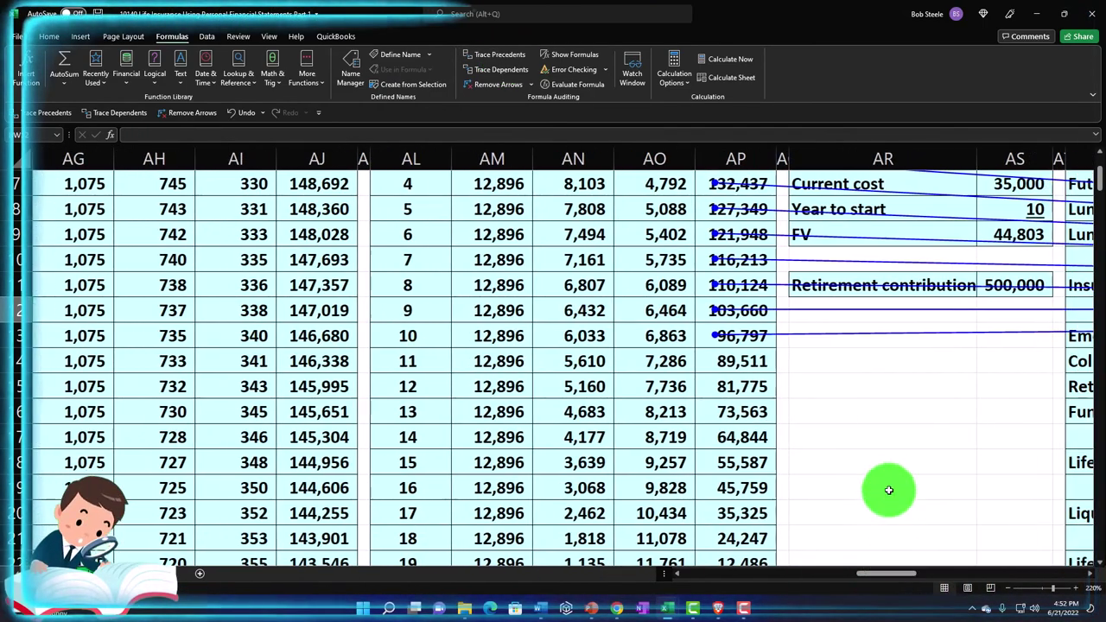
pyautogui.scroll(2, 814, 378)
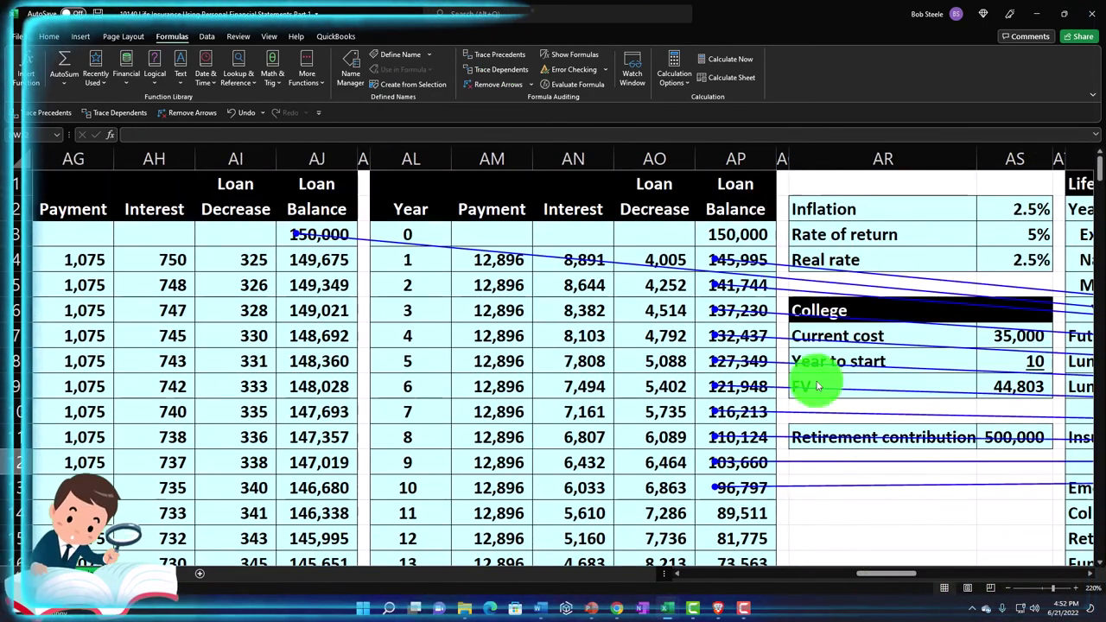
# Step: Return to the Life Insurance Needed Decreasing 2 table and remove all the tracing arrows
pyautogui.click(967, 520)
pyautogui.press('Right')
pyautogui.press('Right')
pyautogui.press('Right')
pyautogui.press('Right')
pyautogui.press('Right')
pyautogui.press('Right')
pyautogui.press('Right')
pyautogui.press('Right')
pyautogui.press('Right')
pyautogui.press('Right')
pyautogui.press('Right')
pyautogui.press('Right')
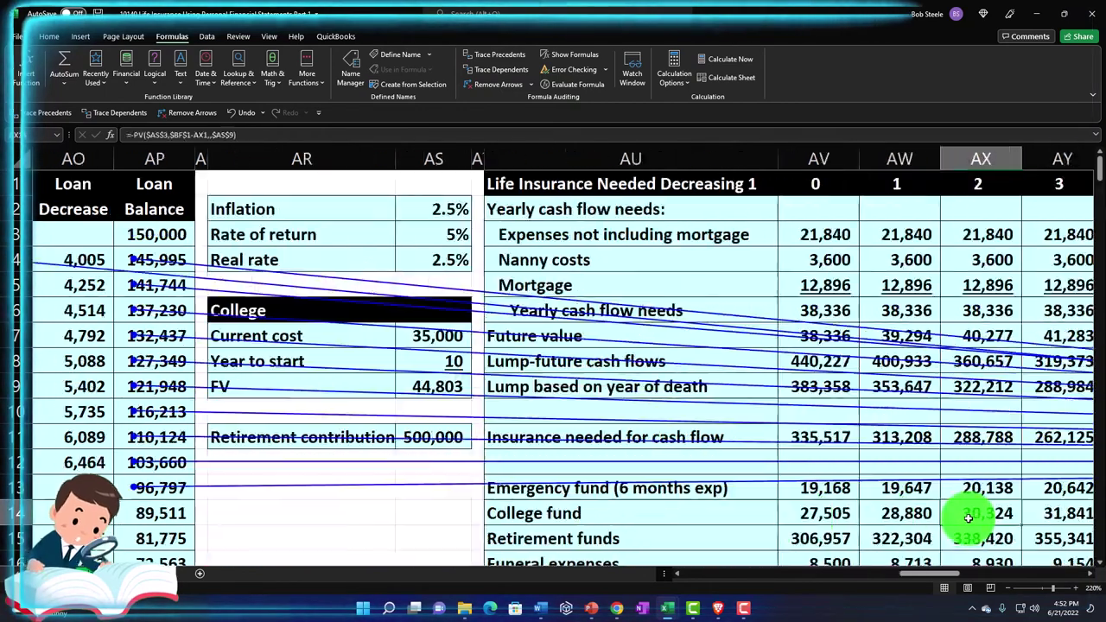
pyautogui.press('Right')
pyautogui.press('Right')
pyautogui.press('Right')
pyautogui.press('Right')
pyautogui.press('Right')
pyautogui.press('Right')
pyautogui.press('Right')
pyautogui.press('Right')
pyautogui.press('Right')
pyautogui.press('Right')
pyautogui.press('Right')
pyautogui.press('Right')
pyautogui.press('Right')
pyautogui.press('Right')
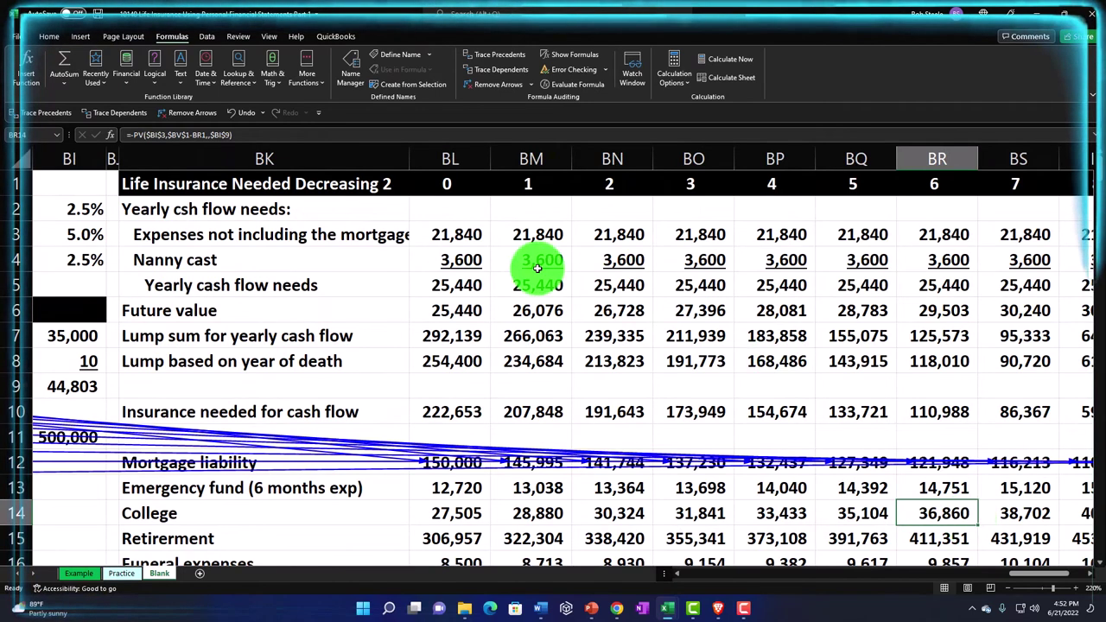
pyautogui.click(195, 116)
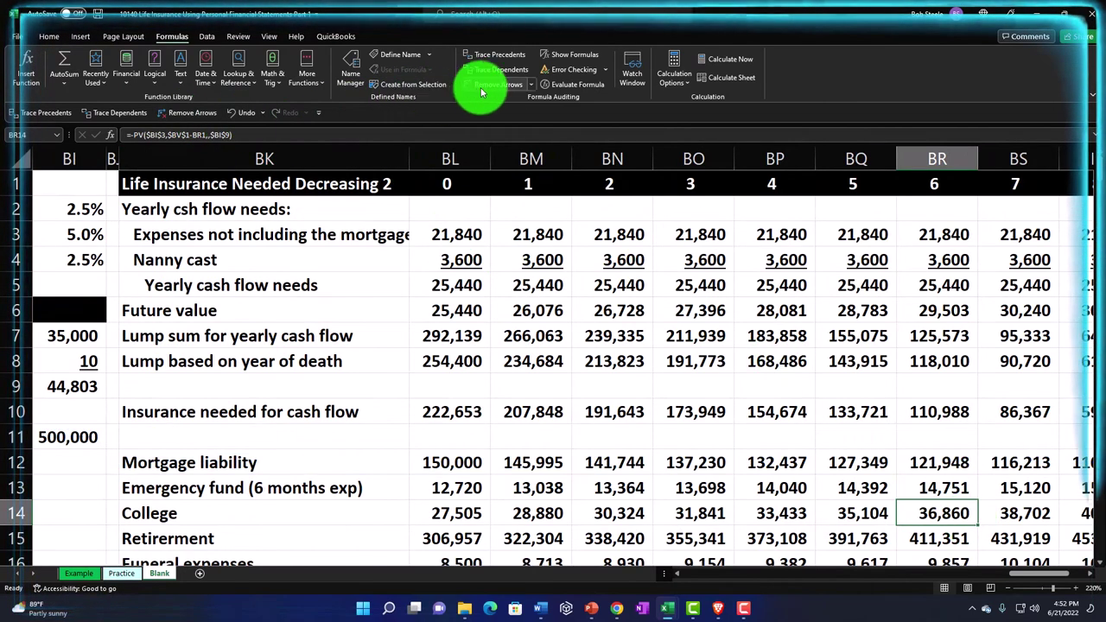
pyautogui.click(49, 37)
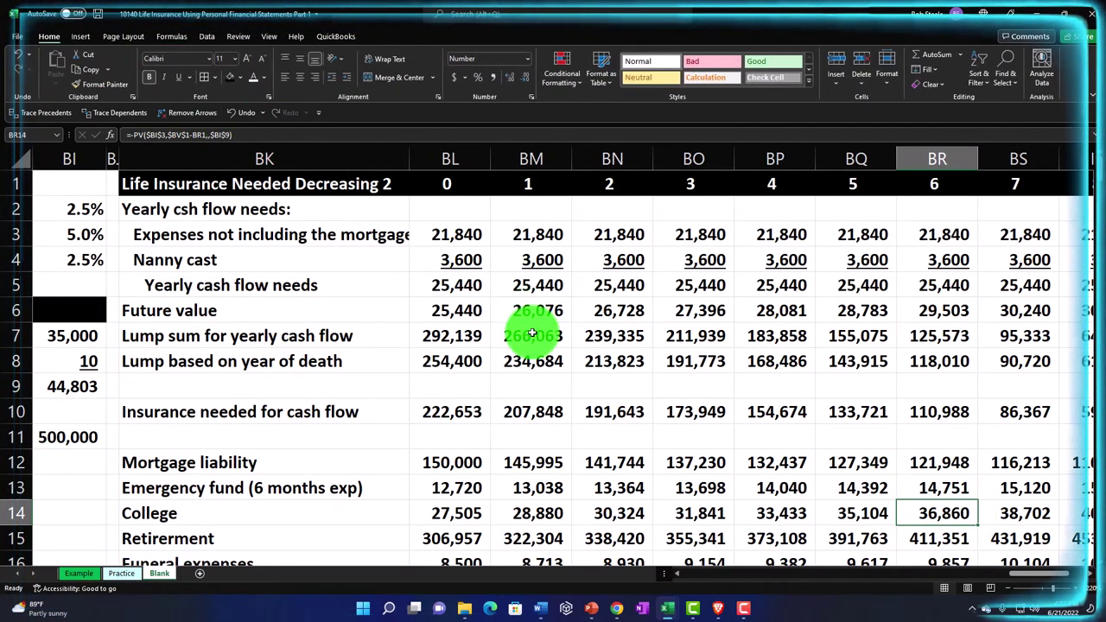
# Step: Enter a SUM of BL10:BL16 in BL18 as the year 0 life insurance before assets
pyautogui.scroll(-3, 530, 337)
pyautogui.click(446, 384)
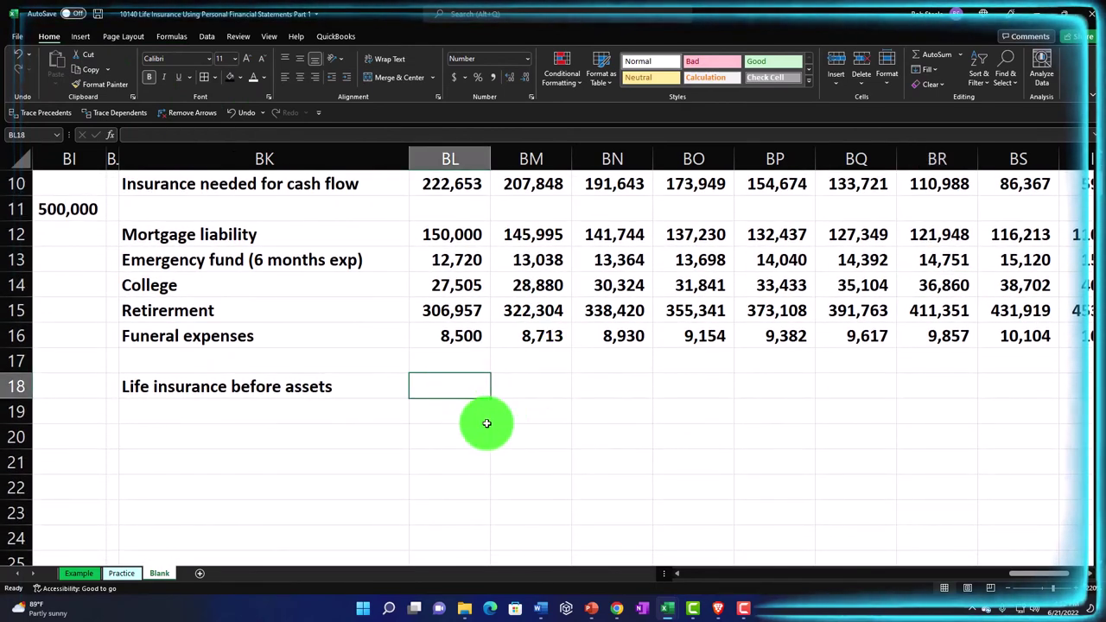
pyautogui.write('=sum(')
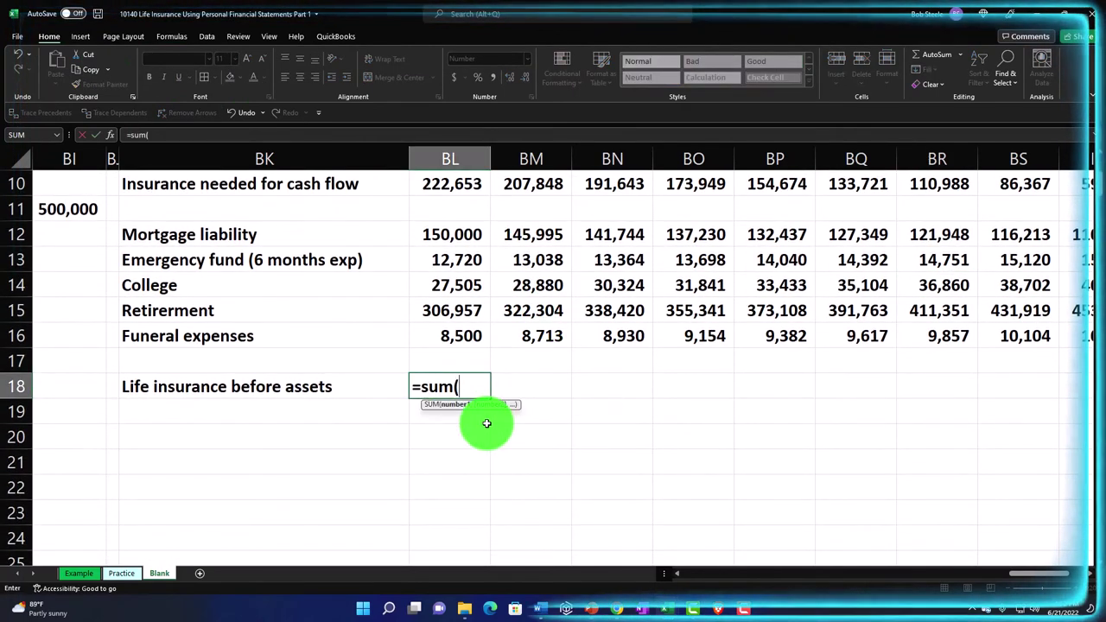
pyautogui.press('Up')
pyautogui.press('Up')
pyautogui.press('Up')
pyautogui.press('Up')
pyautogui.press('Up')
pyautogui.press('Up')
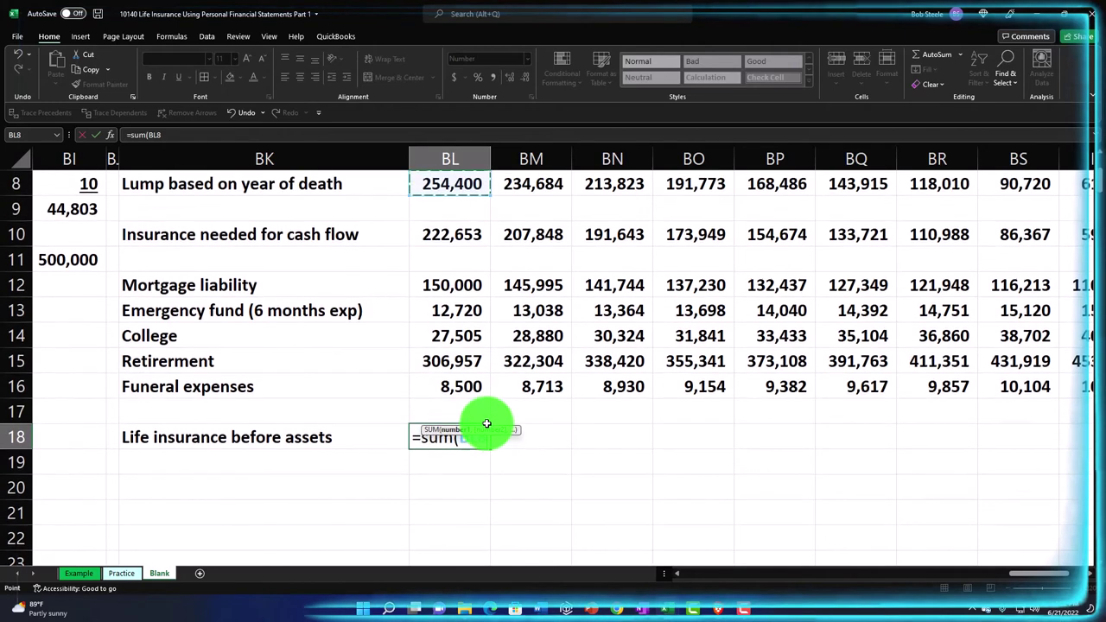
pyautogui.press('Down')
pyautogui.press('Down')
pyautogui.press('Down')
pyautogui.press('Down')
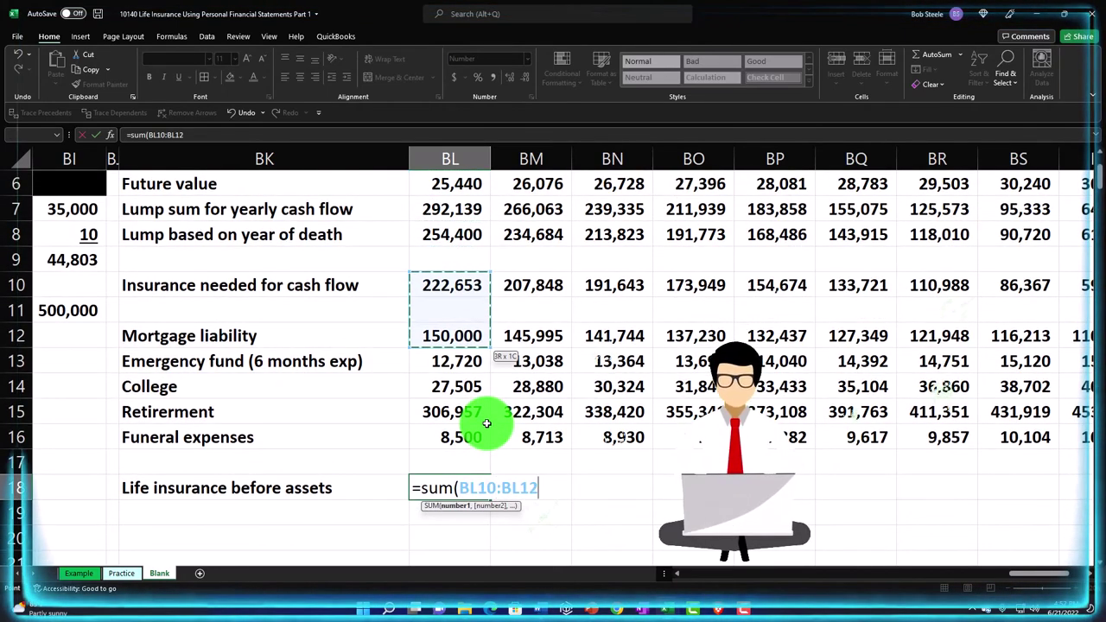
pyautogui.hotkey('shift', 'Down')
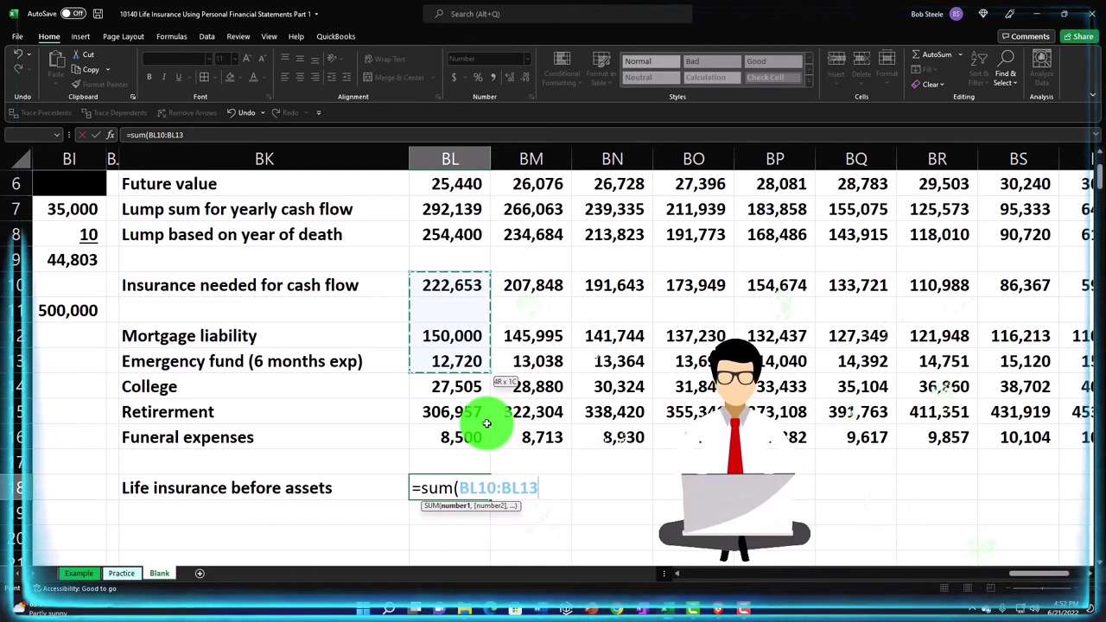
pyautogui.hotkey('shift', 'Down')
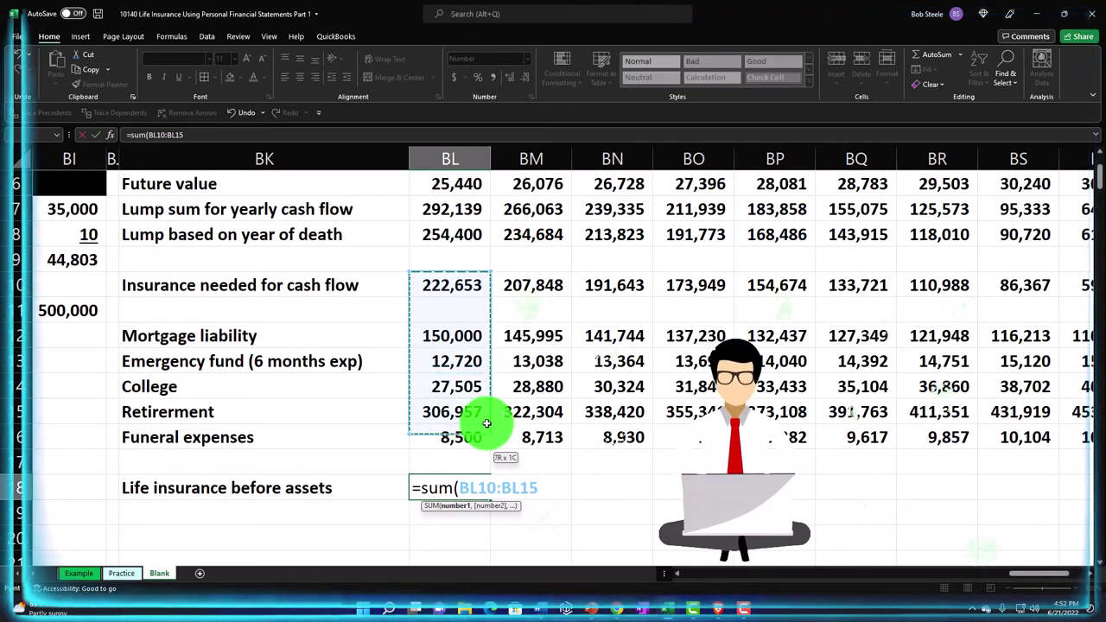
pyautogui.hotkey('shift', 'Down')
pyautogui.press('Return')
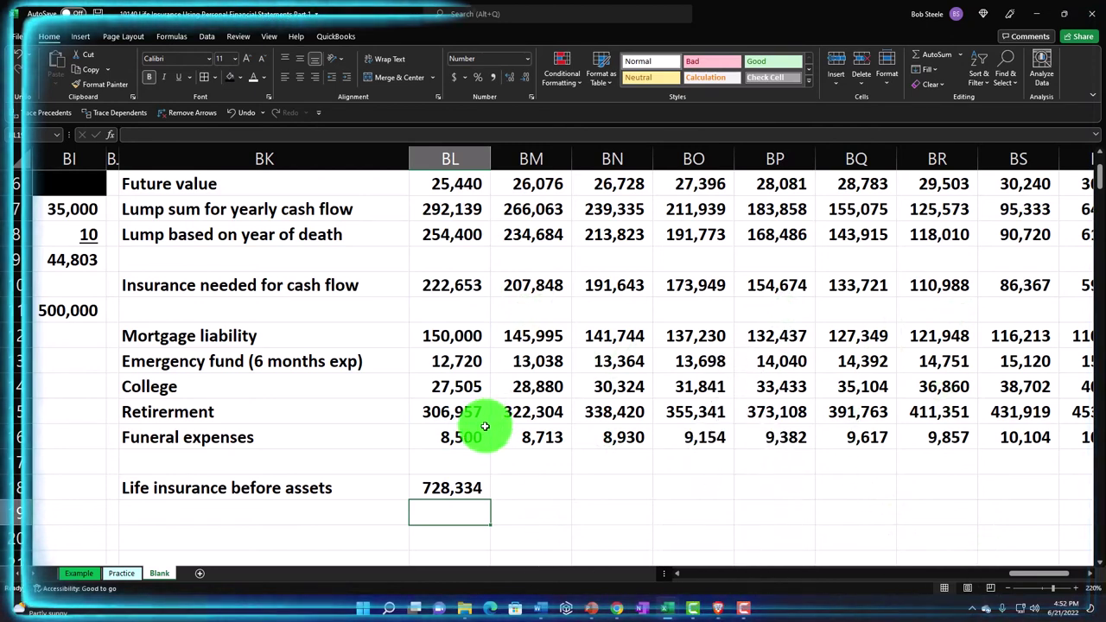
# Step: Fill the life insurance before assets formula from BL18 across through BV18
pyautogui.click(488, 494)
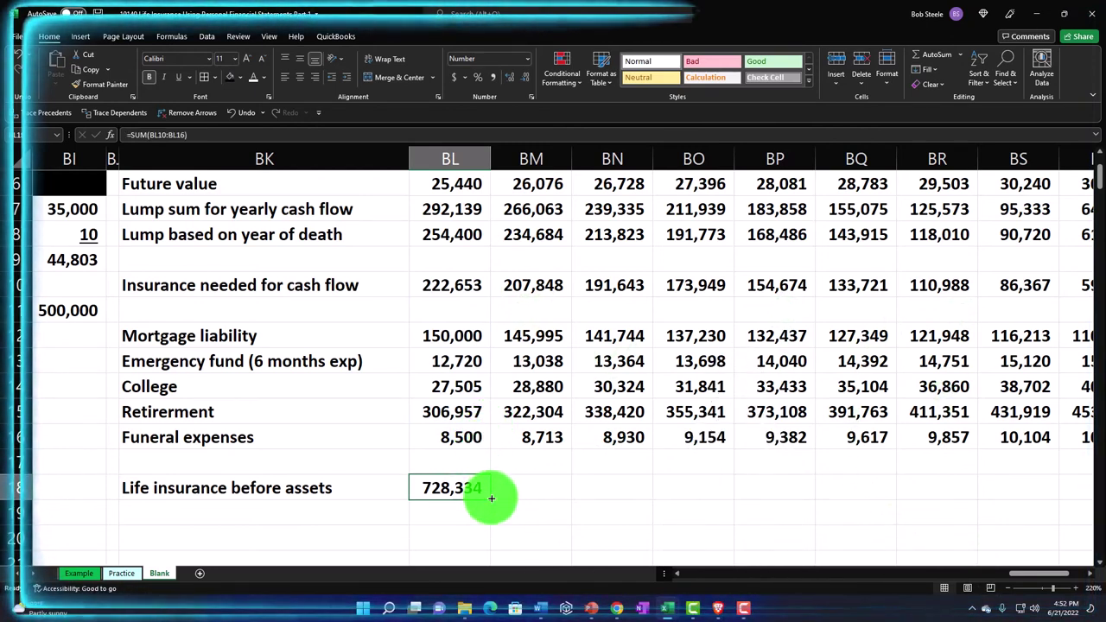
pyautogui.moveTo(490, 499); pyautogui.dragTo(944, 501)
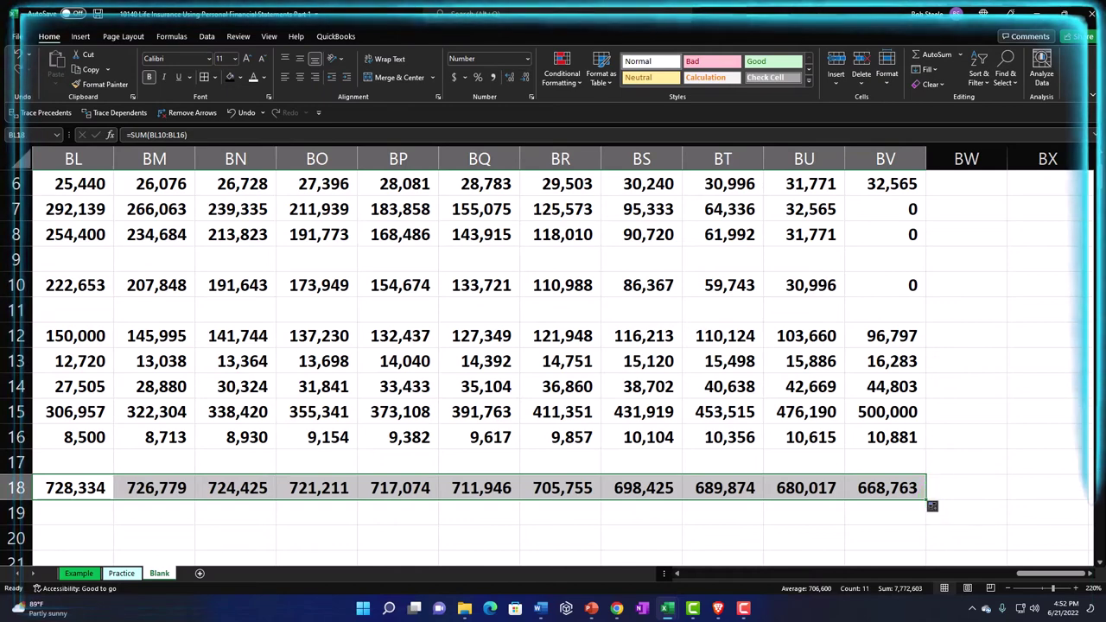
pyautogui.click(598, 462)
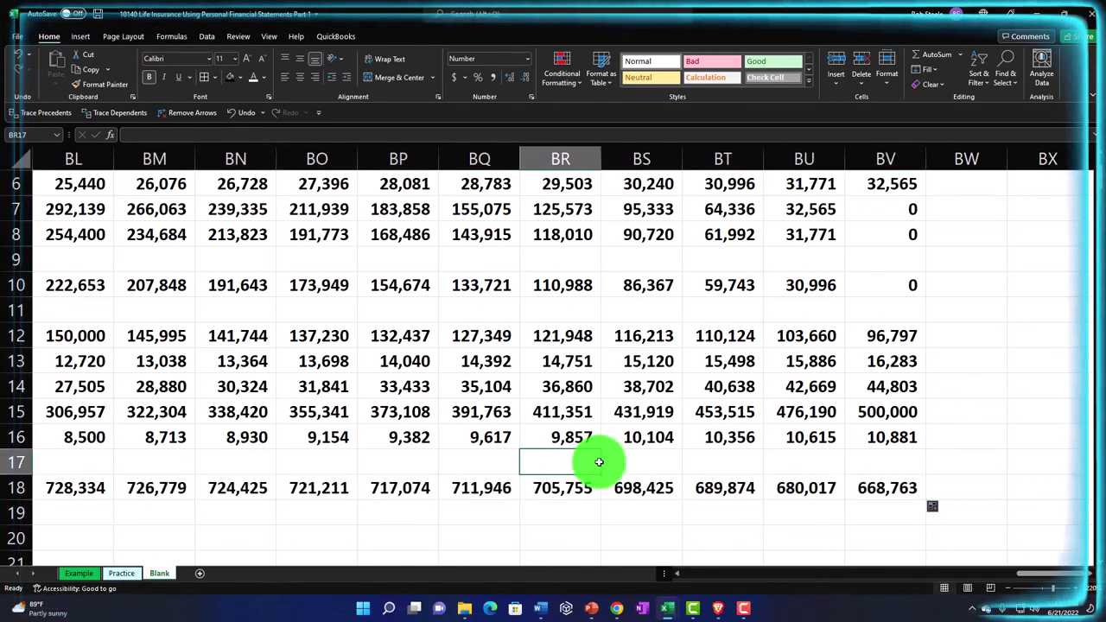
# Step: Enter the row label "Liess liquid assets" in BK20, two rows below life insurance before assets
pyautogui.press('Left')
pyautogui.press('Left')
pyautogui.press('Left')
pyautogui.press('Left')
pyautogui.press('Left')
pyautogui.press('Left')
pyautogui.press('Left')
pyautogui.press('Right')
pyautogui.press('Right')
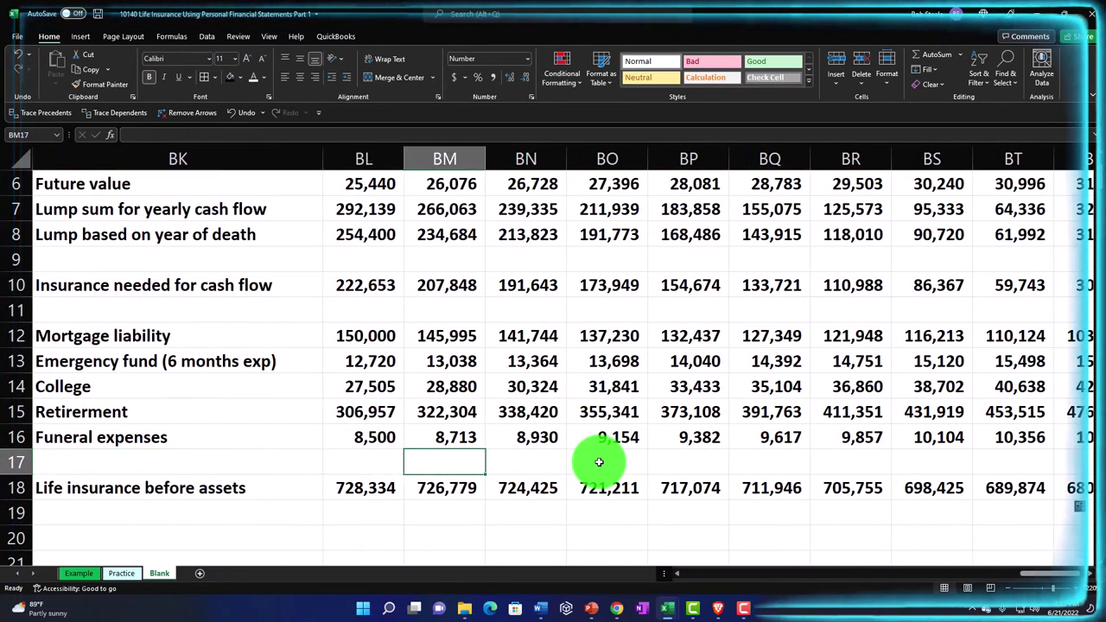
pyautogui.press('Down')
pyautogui.press('Down')
pyautogui.press('Down')
pyautogui.press('Left')
pyautogui.press('Left')
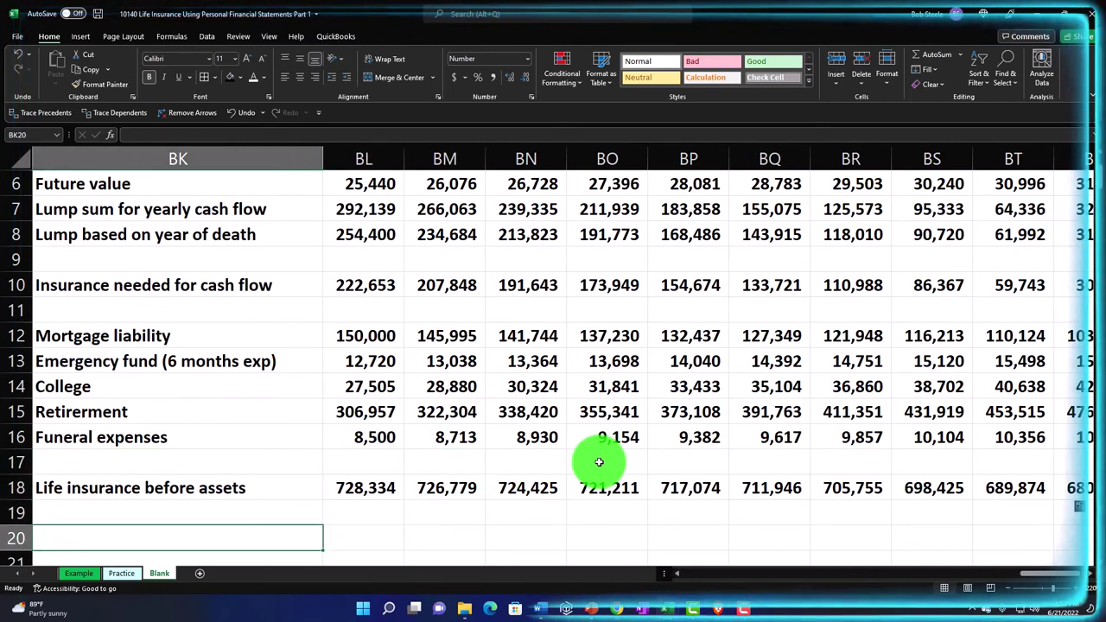
pyautogui.write('Liess liquid assets')
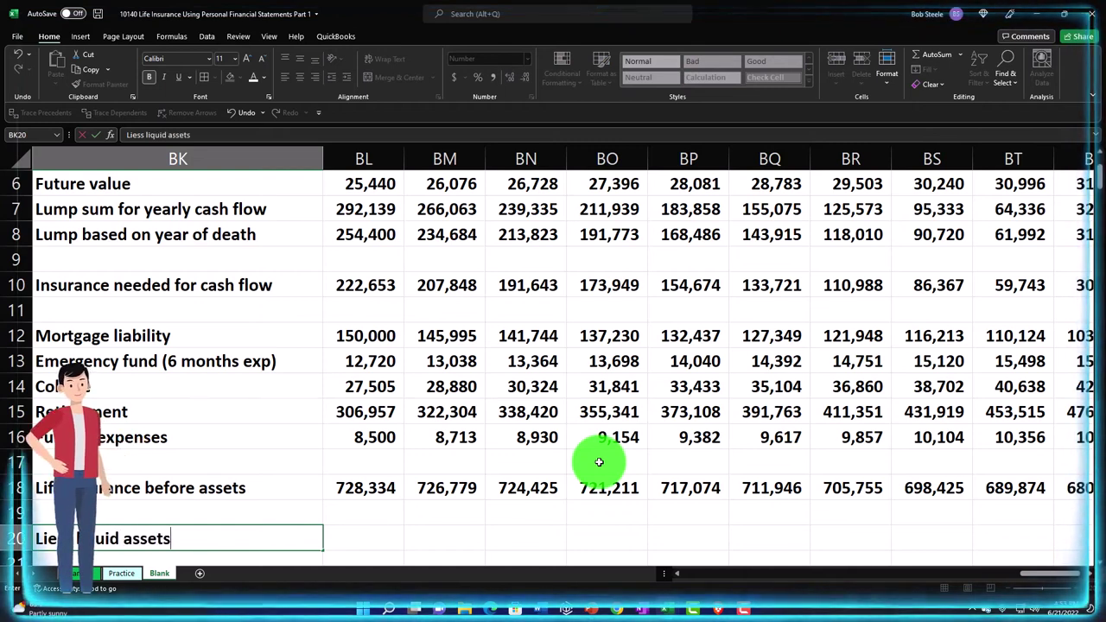
pyautogui.press('Tab')
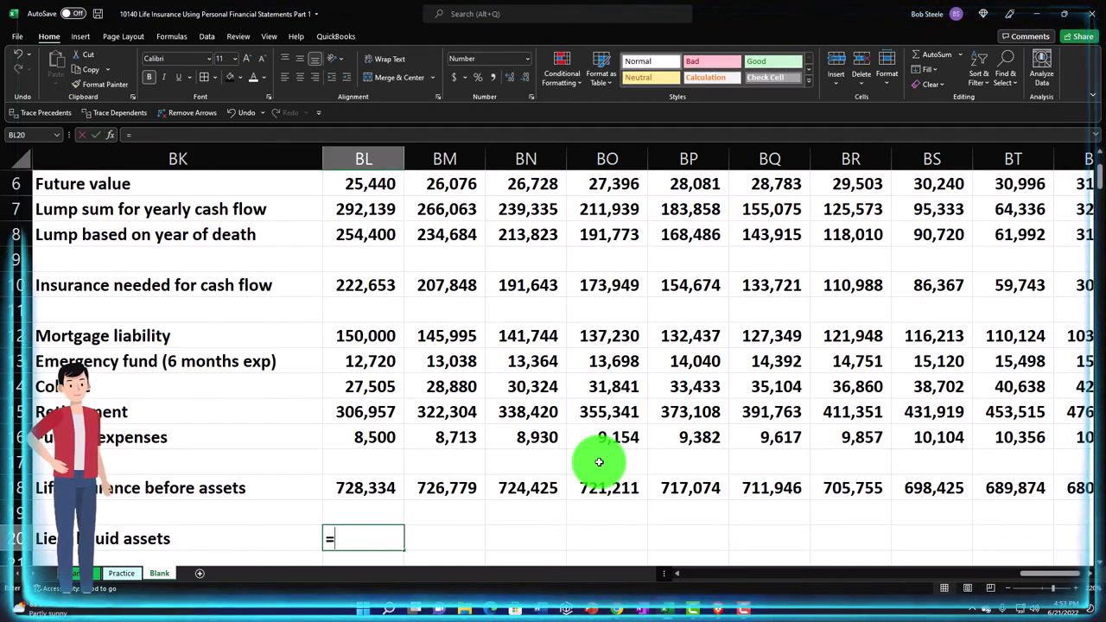
# Step: Link the year 0 liquid assets in BL20 to the liquid asset amounts on the balance sheet
pyautogui.press('Left')
pyautogui.press('Left')
pyautogui.press('Left')
pyautogui.press('Left')
pyautogui.press('Left')
pyautogui.press('Left')
pyautogui.press('Left')
pyautogui.press('Left')
pyautogui.press('Left')
pyautogui.press('Left')
pyautogui.press('Left')
pyautogui.press('Left')
pyautogui.press('Left')
pyautogui.press('Left')
pyautogui.press('Left')
pyautogui.press('Left')
pyautogui.press('Left')
pyautogui.press('Left')
pyautogui.press('Left')
pyautogui.press('Left')
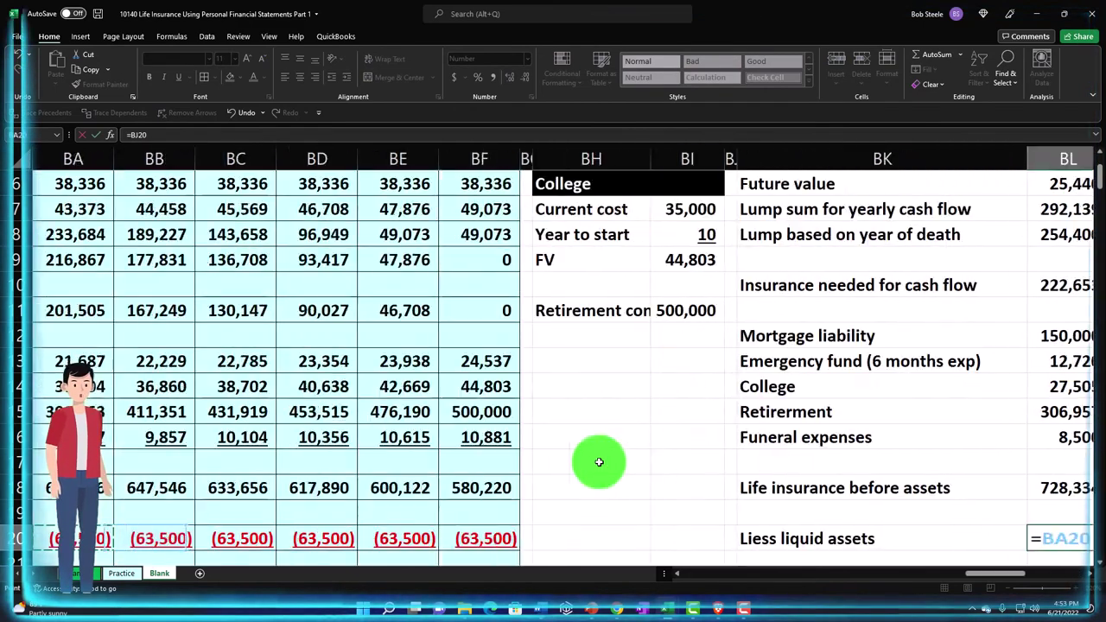
pyautogui.press('Left')
pyautogui.press('Left')
pyautogui.press('Left')
pyautogui.press('Left')
pyautogui.press('Left')
pyautogui.press('Left')
pyautogui.press('Left')
pyautogui.press('Left')
pyautogui.press('Left')
pyautogui.press('Left')
pyautogui.press('Left')
pyautogui.press('Left')
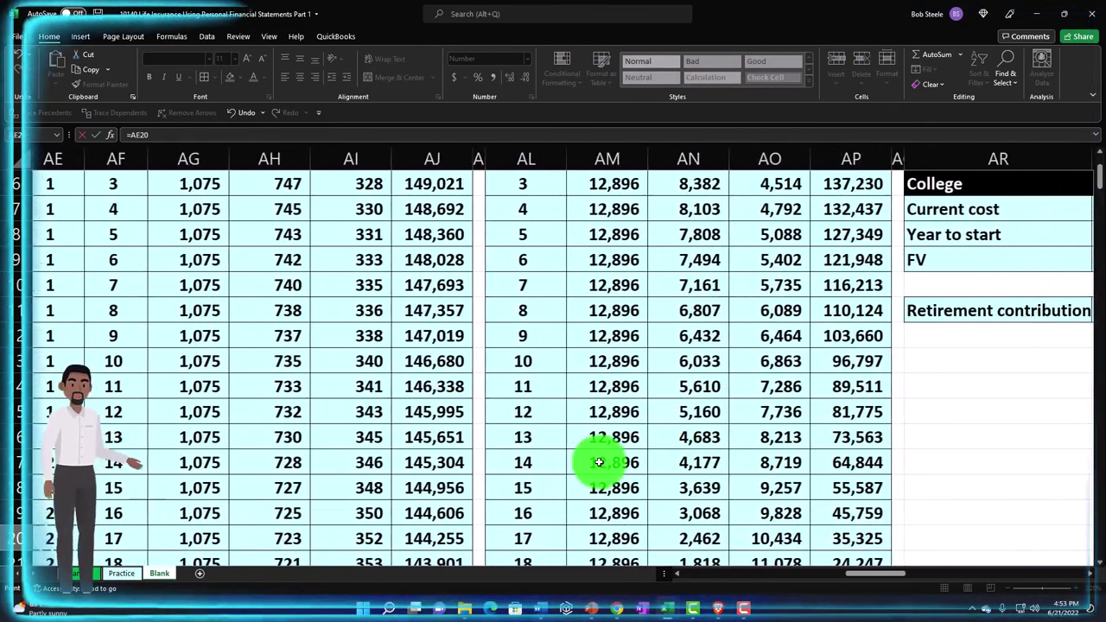
pyautogui.press('Left')
pyautogui.press('Left')
pyautogui.press('Left')
pyautogui.press('Left')
pyautogui.press('Left')
pyautogui.press('Left')
pyautogui.press('Left')
pyautogui.press('Left')
pyautogui.press('Left')
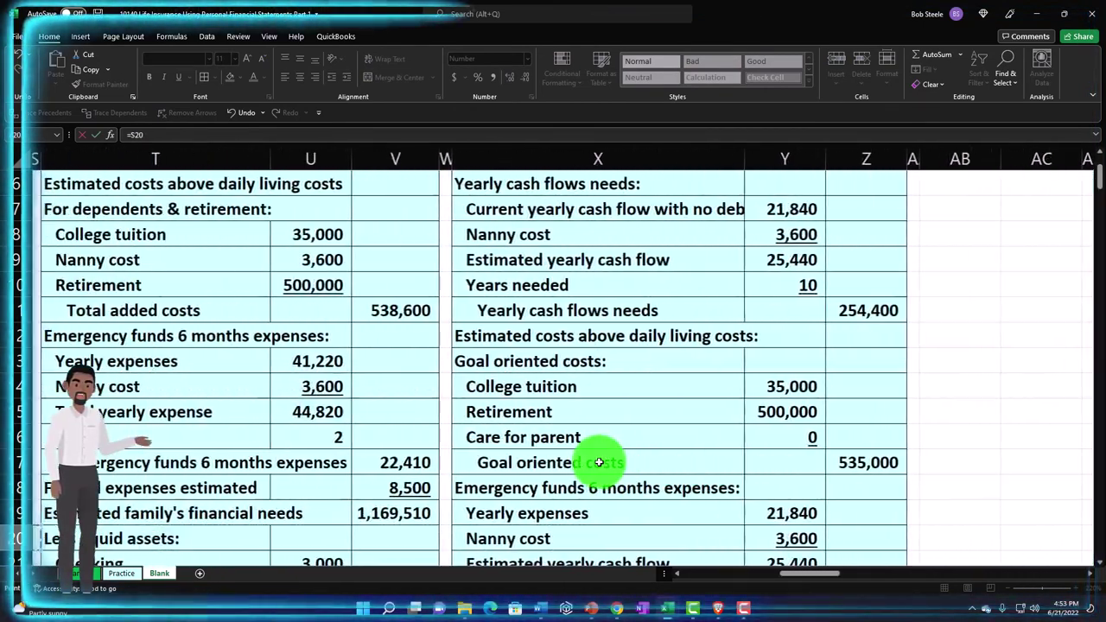
pyautogui.press('Left')
pyautogui.press('Left')
pyautogui.press('Left')
pyautogui.press('Left')
pyautogui.press('Left')
pyautogui.press('Left')
pyautogui.press('Left')
pyautogui.press('Left')
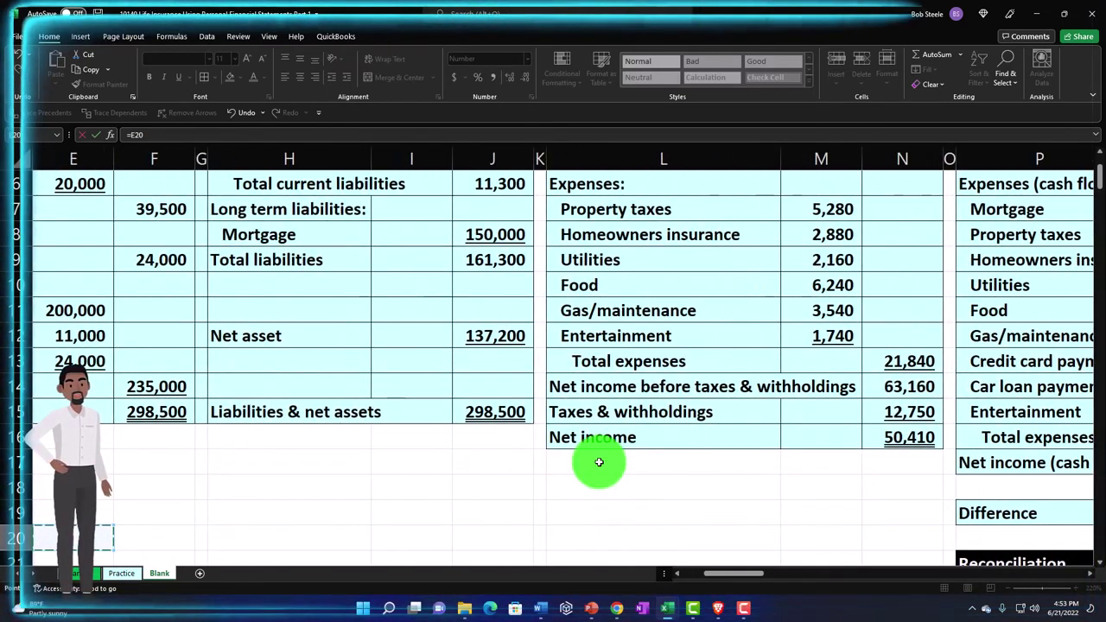
pyautogui.press('Left')
pyautogui.press('Left')
pyautogui.scroll(2, 598, 462)
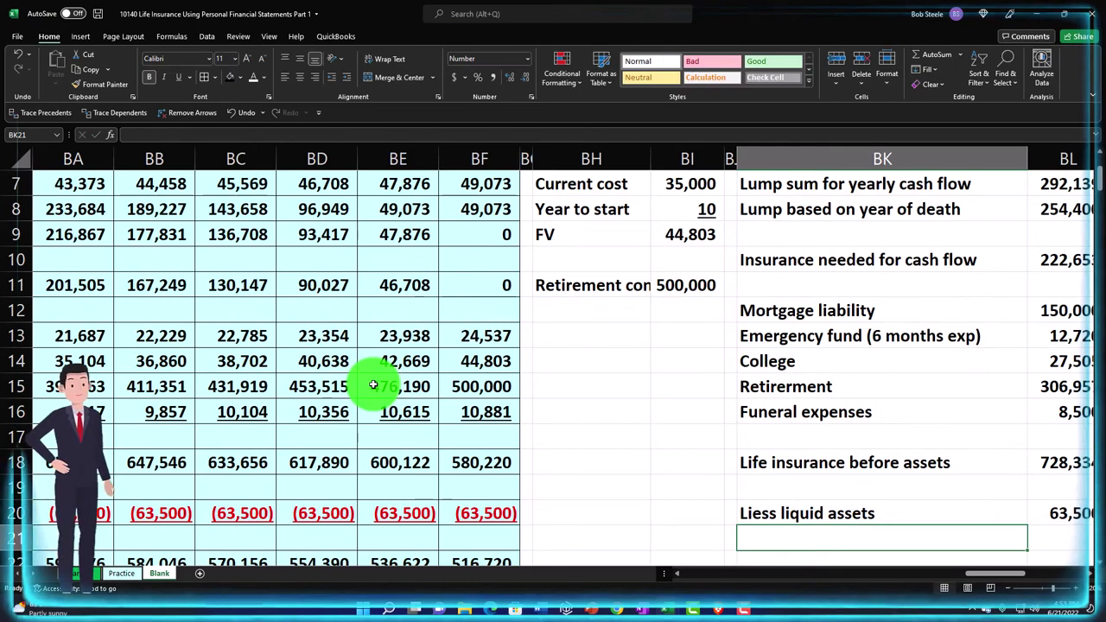
# Step: Change the year 0 liquid assets formula in BL20 to a negative amount, =-(F7+F9)
pyautogui.press('Right')
pyautogui.press('Right')
pyautogui.press('Right')
pyautogui.press('Right')
pyautogui.press('Right')
pyautogui.press('Right')
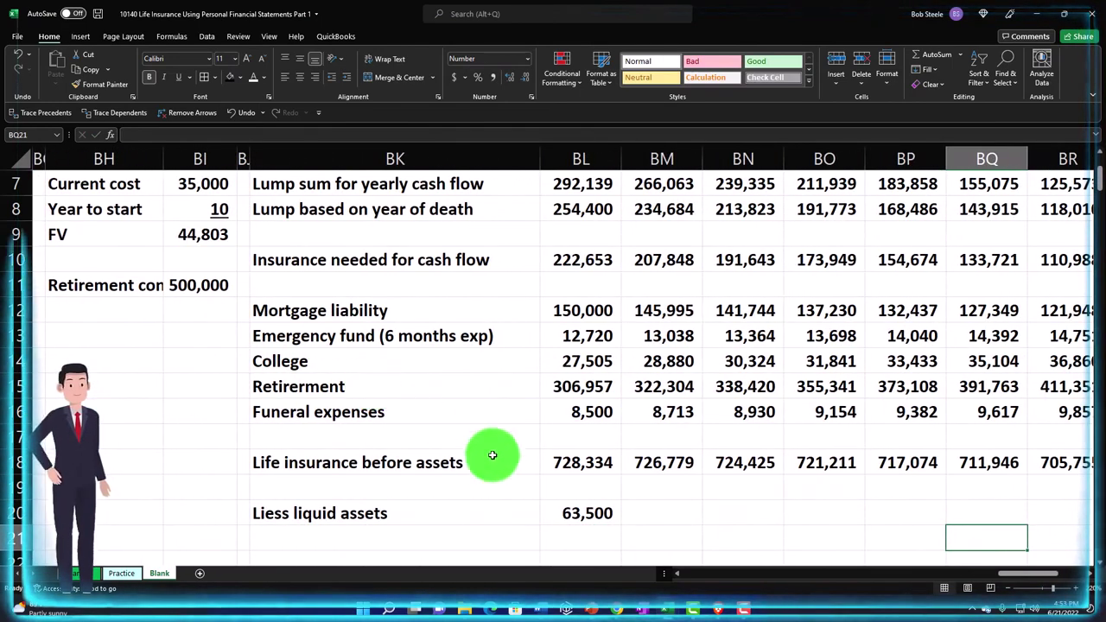
pyautogui.click(548, 509)
pyautogui.write('=F7+F9')
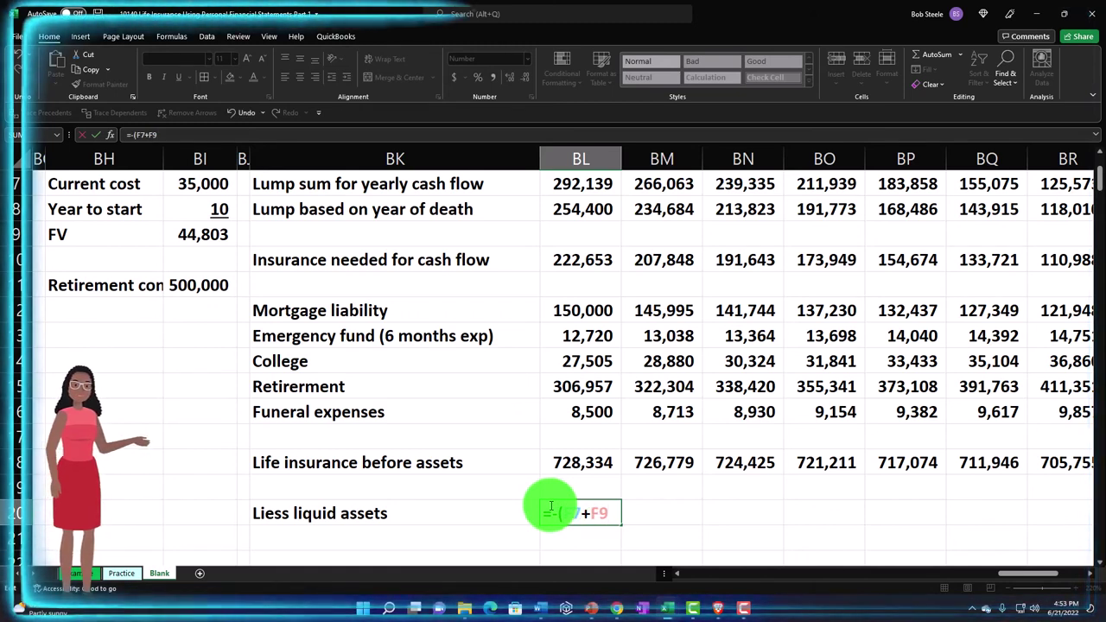
pyautogui.press('Return')
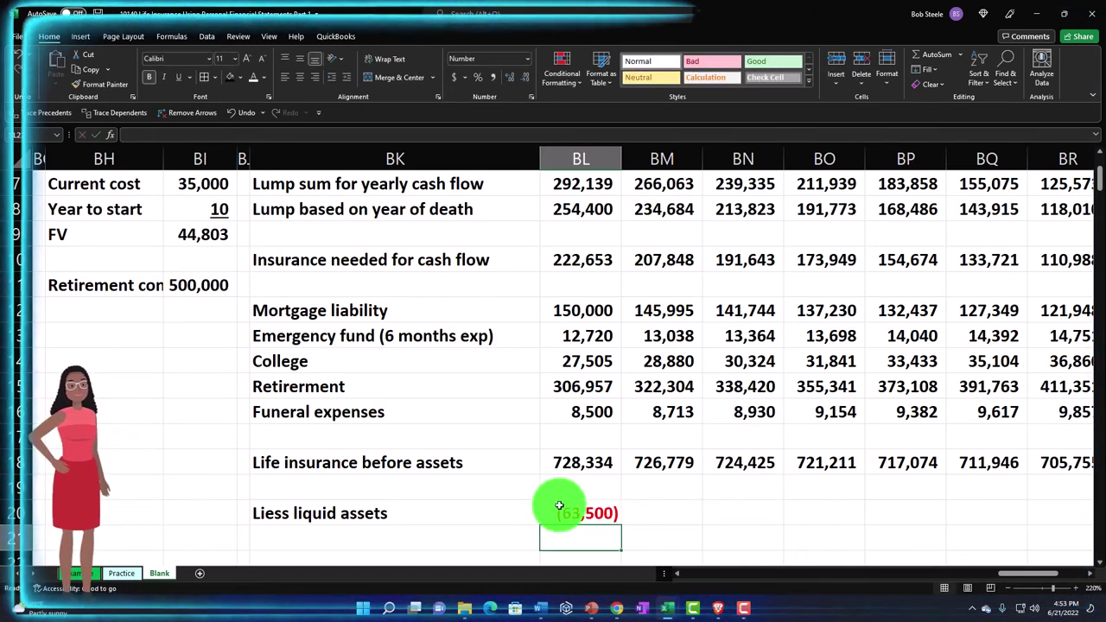
# Step: Try to fill the liquid assets formula from BL20 across through BV20
pyautogui.click(595, 507)
pyautogui.moveTo(620, 524); pyautogui.dragTo(906, 512)
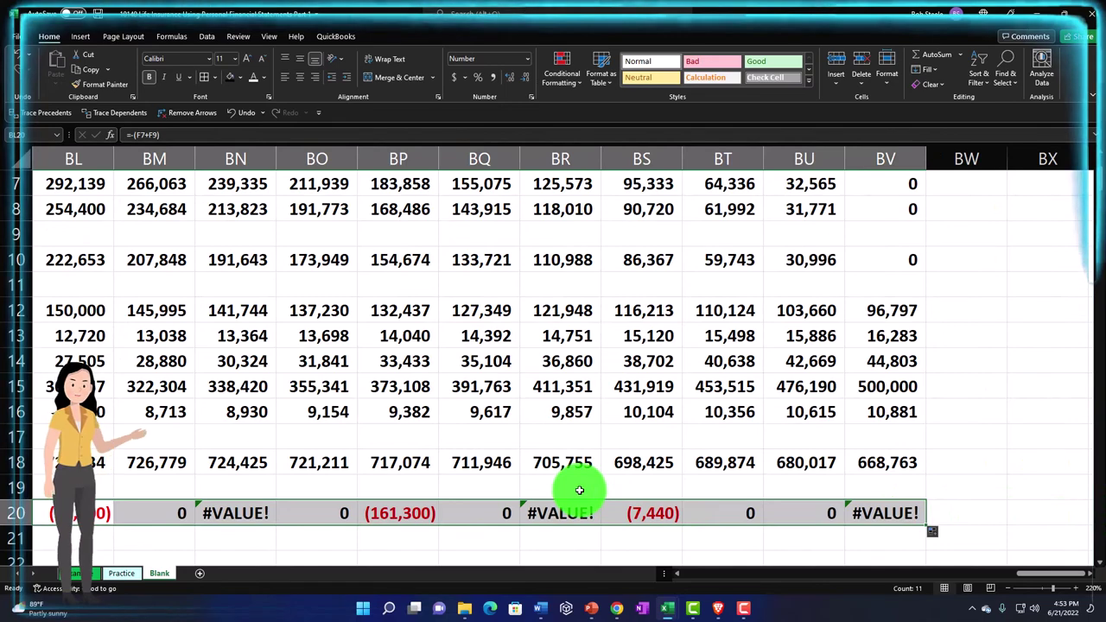
# Step: Set the year 1 liquid assets in BM20 to =BL20 and fill that formula across through BV20
pyautogui.press('Right')
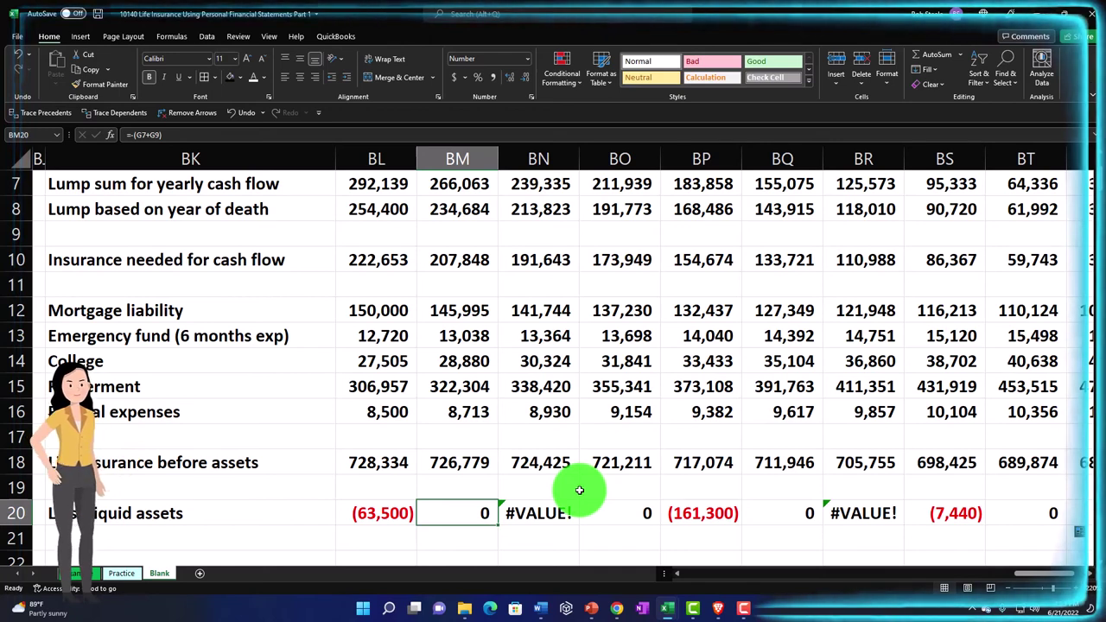
pyautogui.write('=')
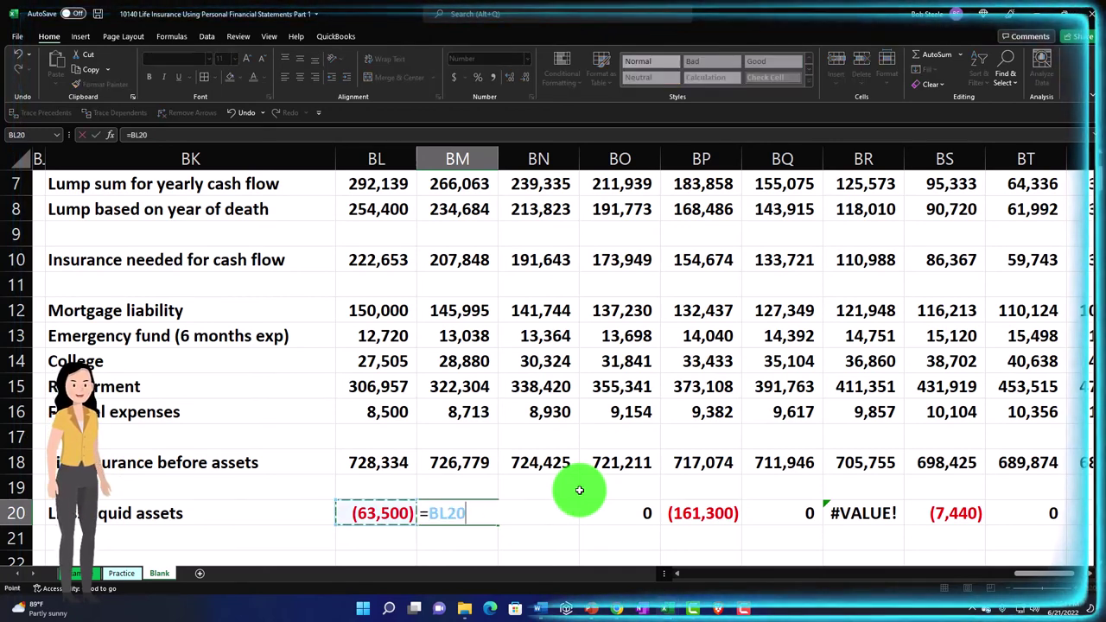
pyautogui.press('Return')
pyautogui.click(492, 521)
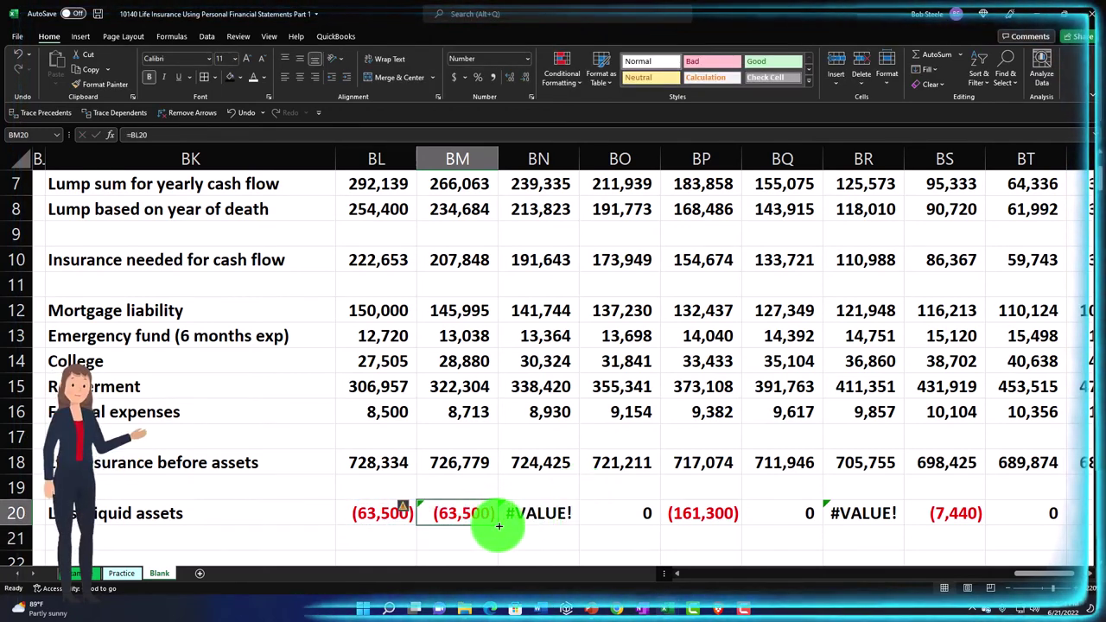
pyautogui.moveTo(499, 525); pyautogui.dragTo(936, 520)
# Step: Enter the row label "Life insurance needed" in BK22, two rows below the liquid assets
pyautogui.press('Down')
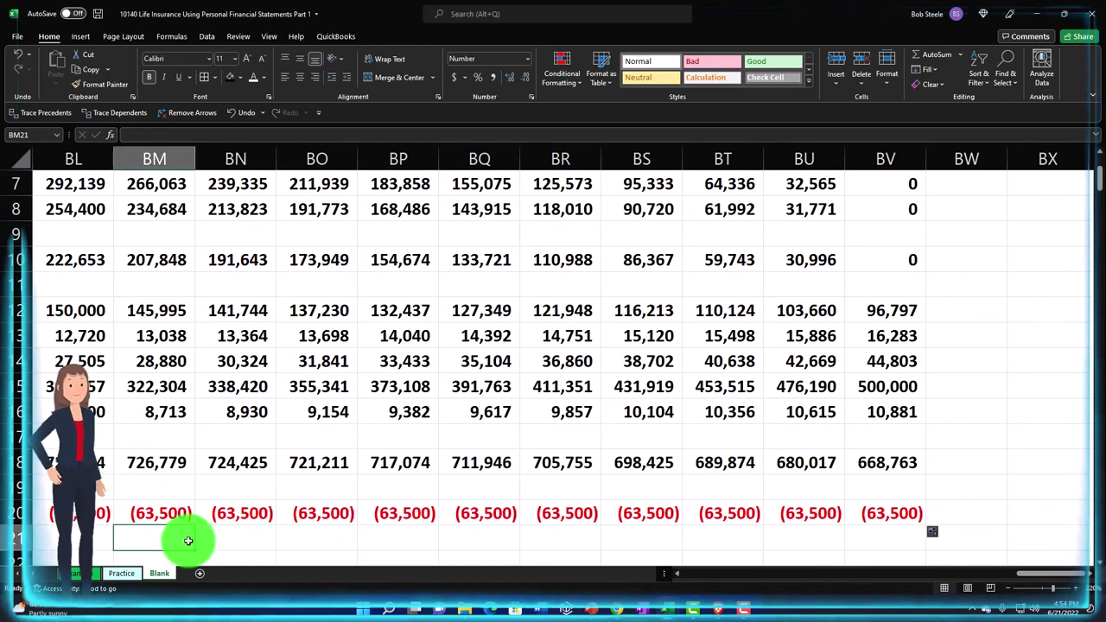
pyautogui.press('Down')
pyautogui.press('Left')
pyautogui.press('Left')
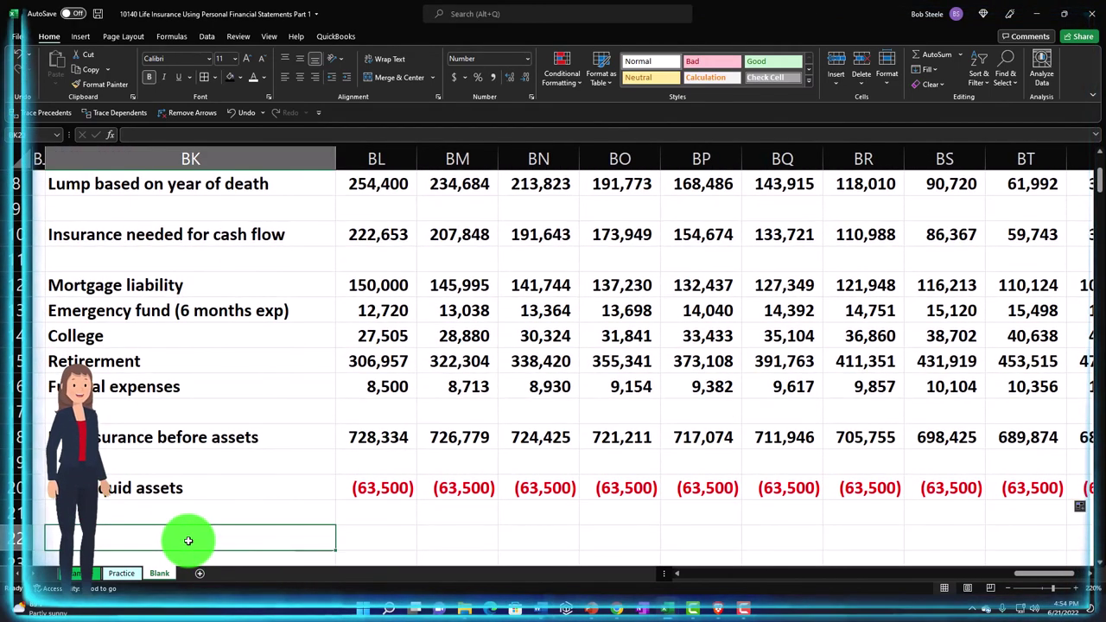
pyautogui.write('I')
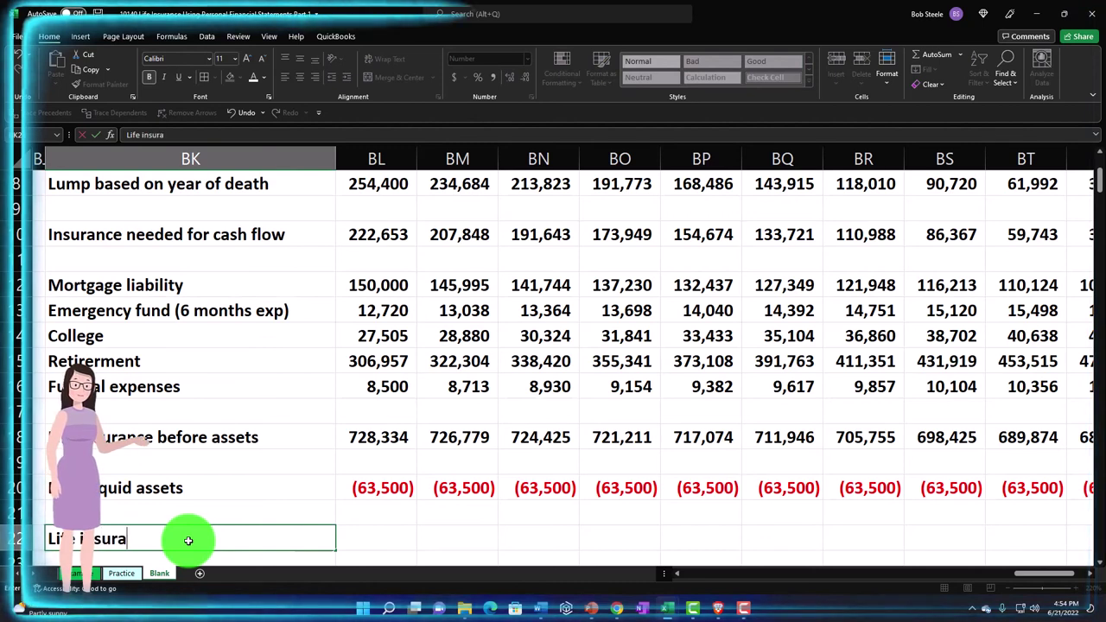
pyautogui.write('ife insurance needed')
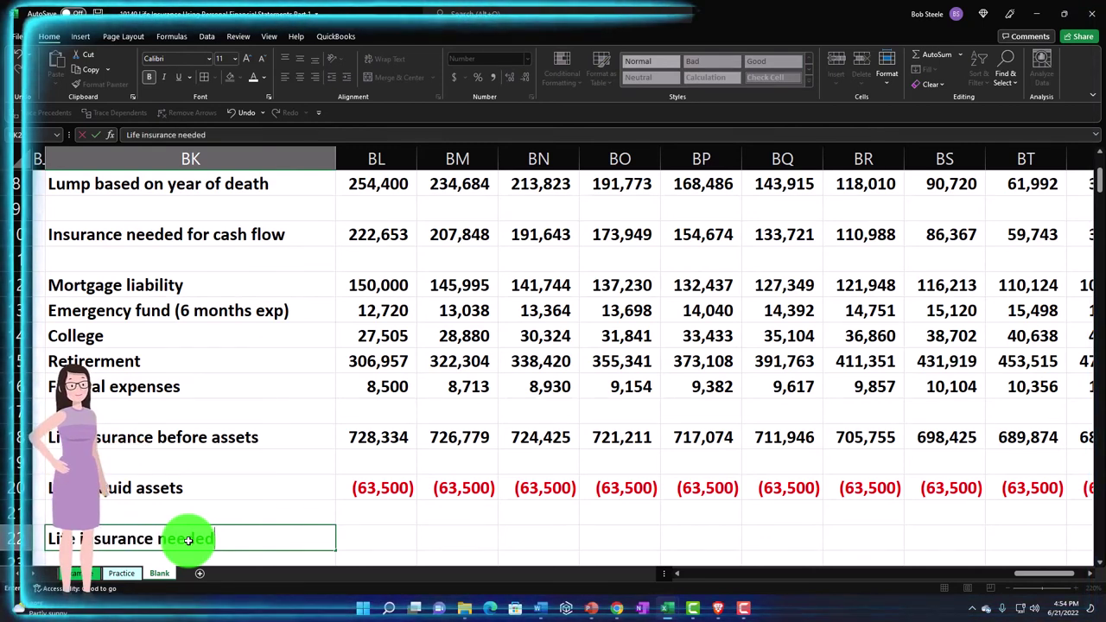
# Step: Enter a SUM of BL18:BL21 in BL22 for year 0 and fill it across through BV22
pyautogui.press('Tab')
pyautogui.write('=sum(')
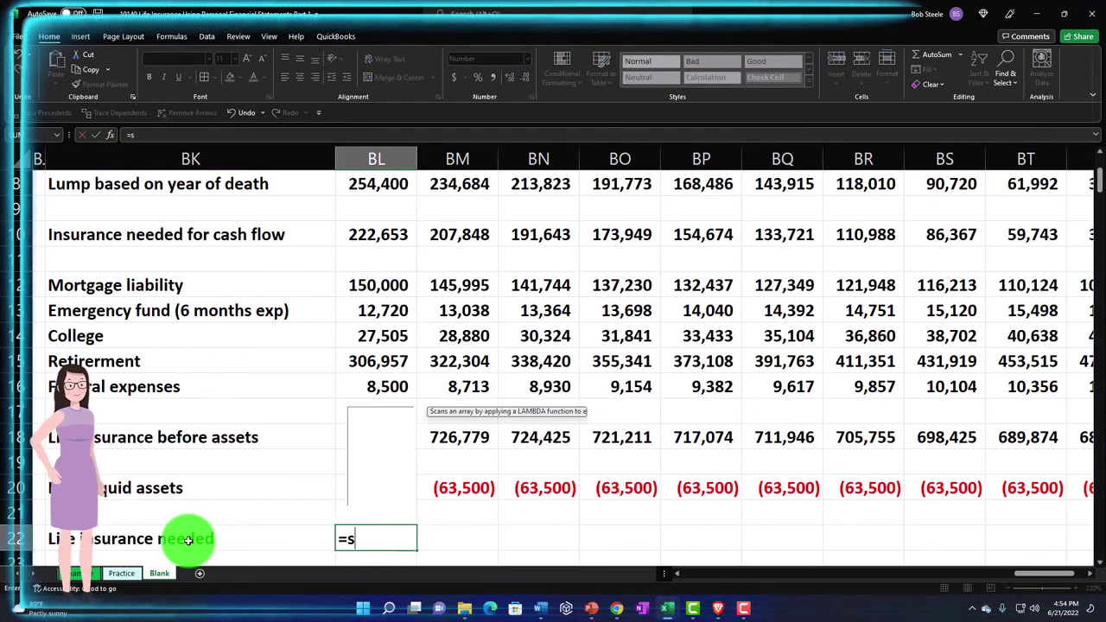
pyautogui.hotkey('shift', 'Up')
pyautogui.hotkey('shift', 'Up')
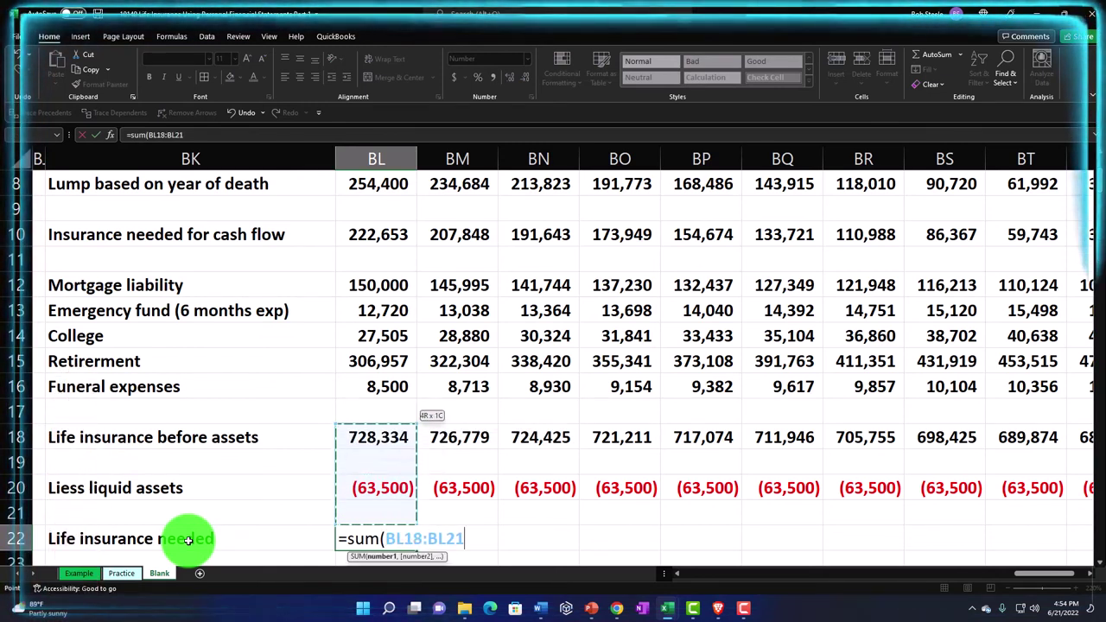
pyautogui.press('Return')
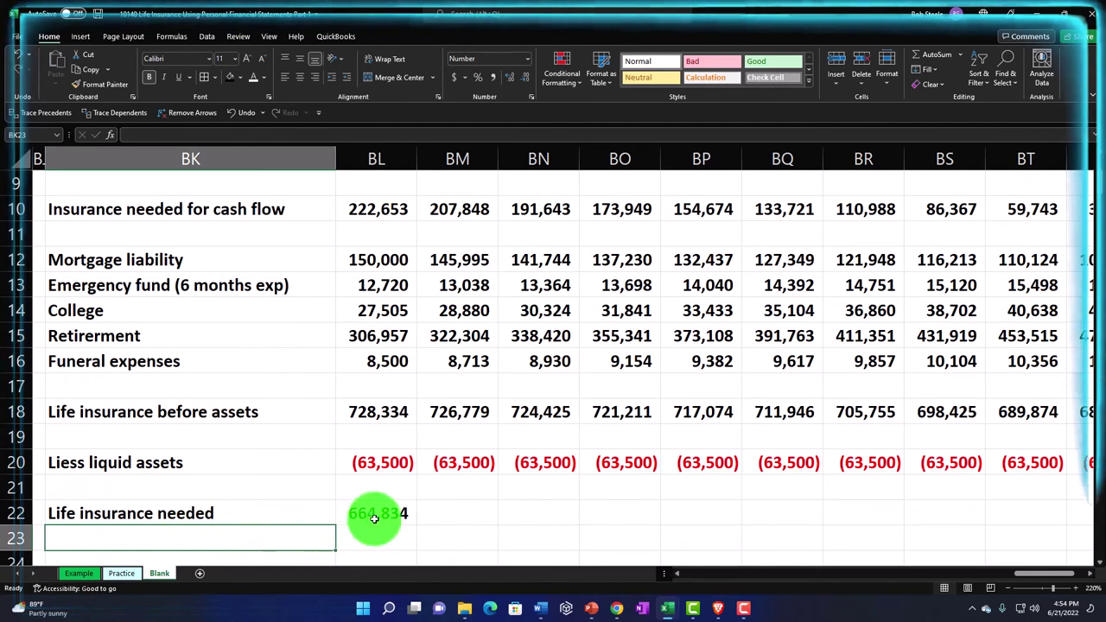
pyautogui.click(378, 514)
pyautogui.moveTo(417, 523); pyautogui.dragTo(913, 524)
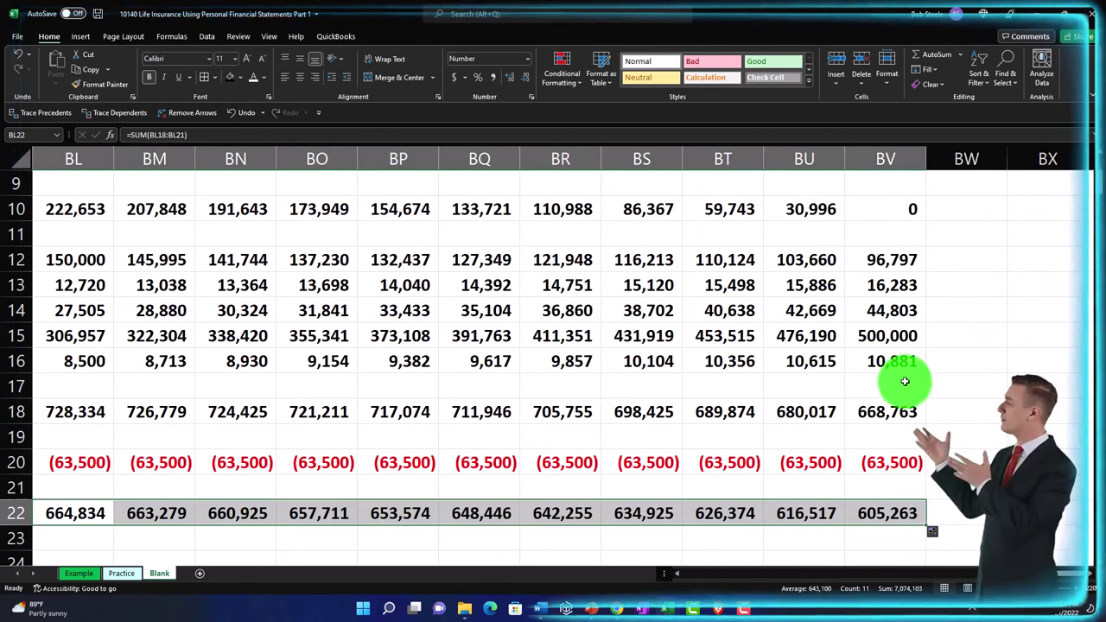
# Step: Underline the funeral expenses in BL16:BV16 and the liquid assets in BL20:BV20
pyautogui.moveTo(891, 361); pyautogui.dragTo(353, 355)
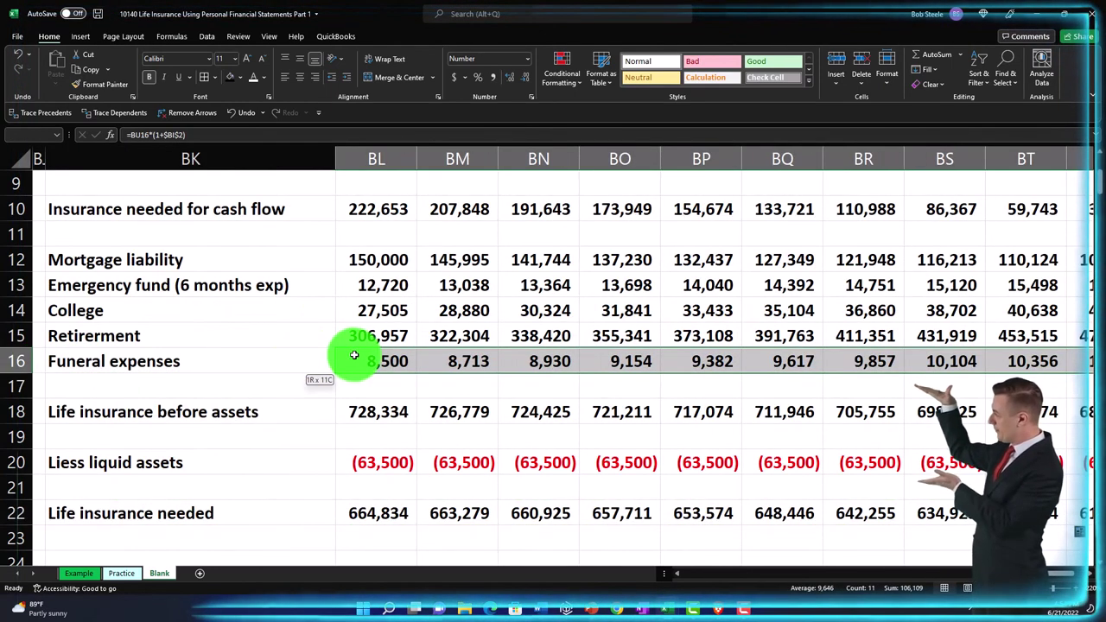
pyautogui.click(179, 78)
pyautogui.moveTo(548, 453); pyautogui.dragTo(357, 457)
pyautogui.click(178, 77)
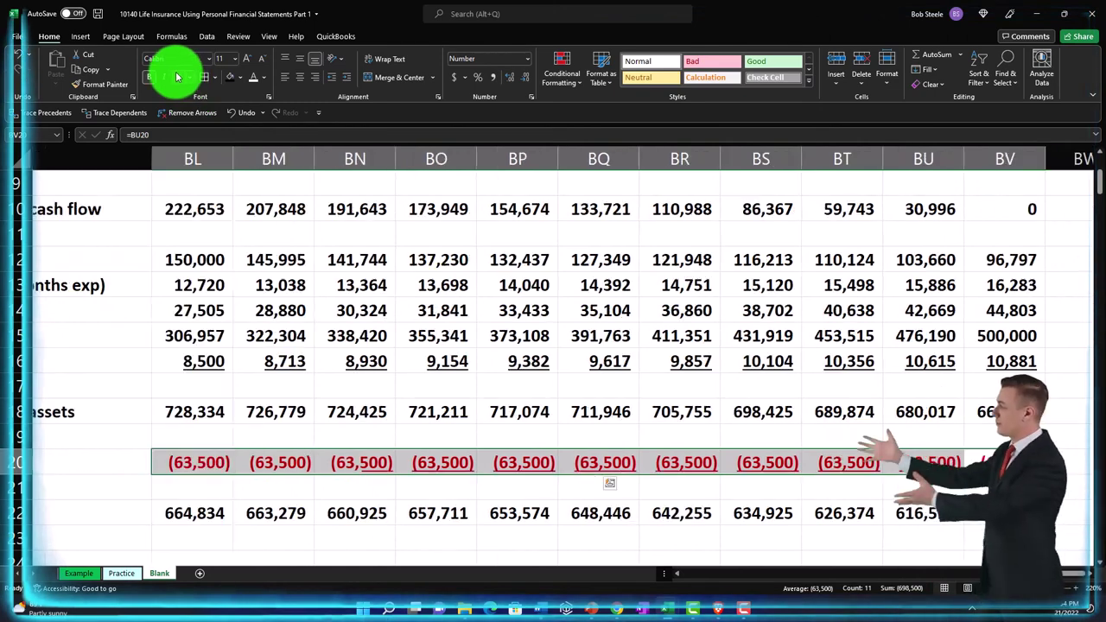
# Step: Apply a double underline to the life insurance needed amounts in BL22:BV22
pyautogui.hscroll(3, 530, 501)
pyautogui.moveTo(530, 501); pyautogui.dragTo(398, 503)
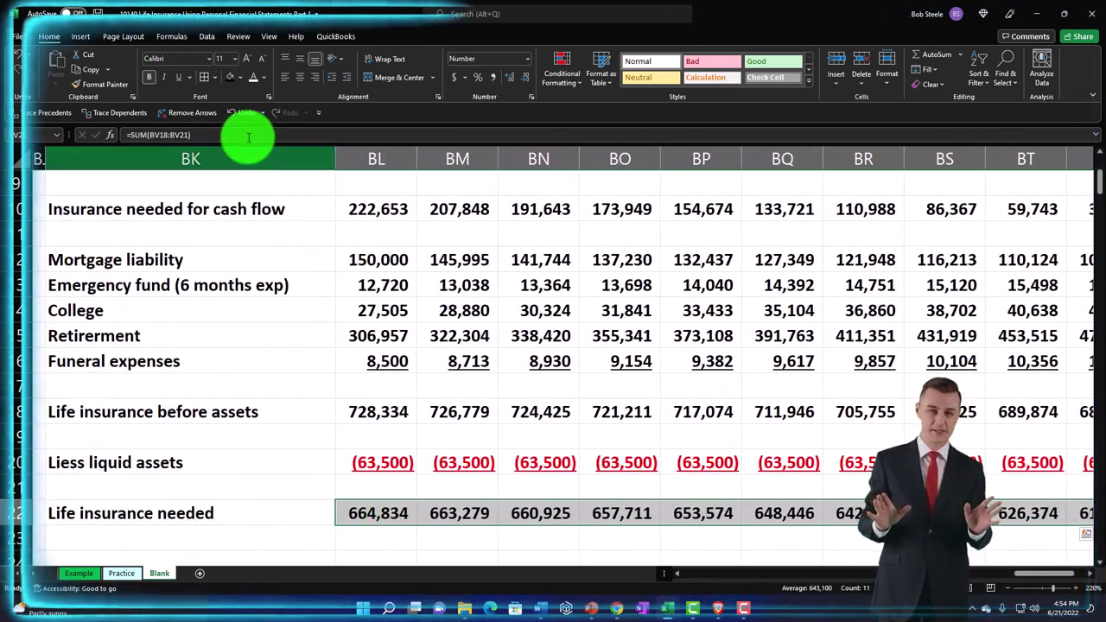
pyautogui.click(189, 77)
pyautogui.click(197, 110)
pyautogui.hscroll(3, 259, 345)
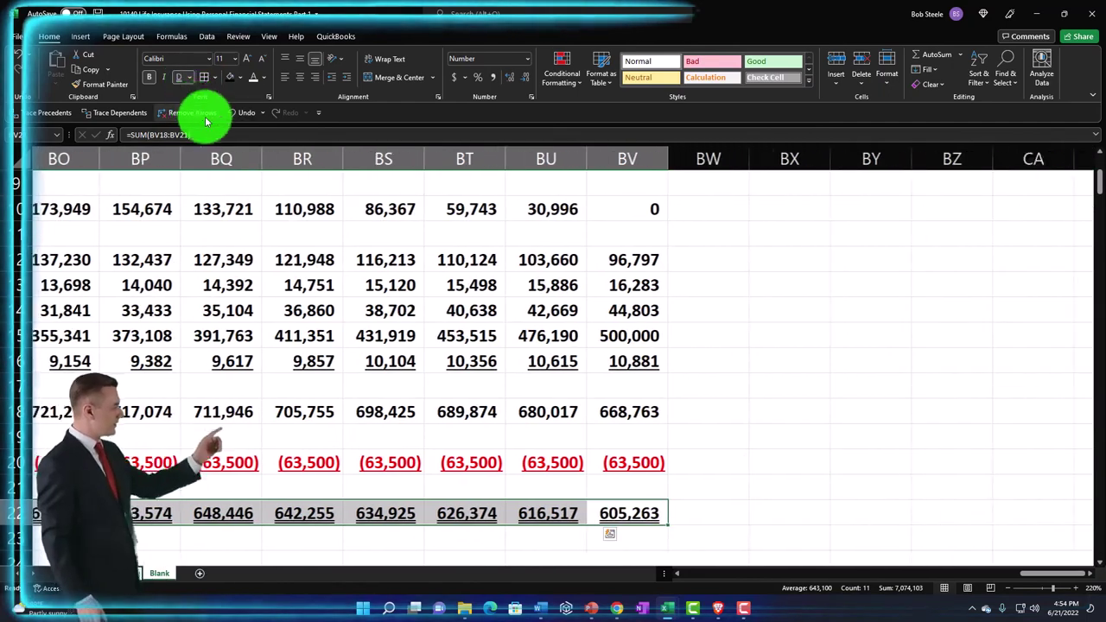
pyautogui.click(311, 308)
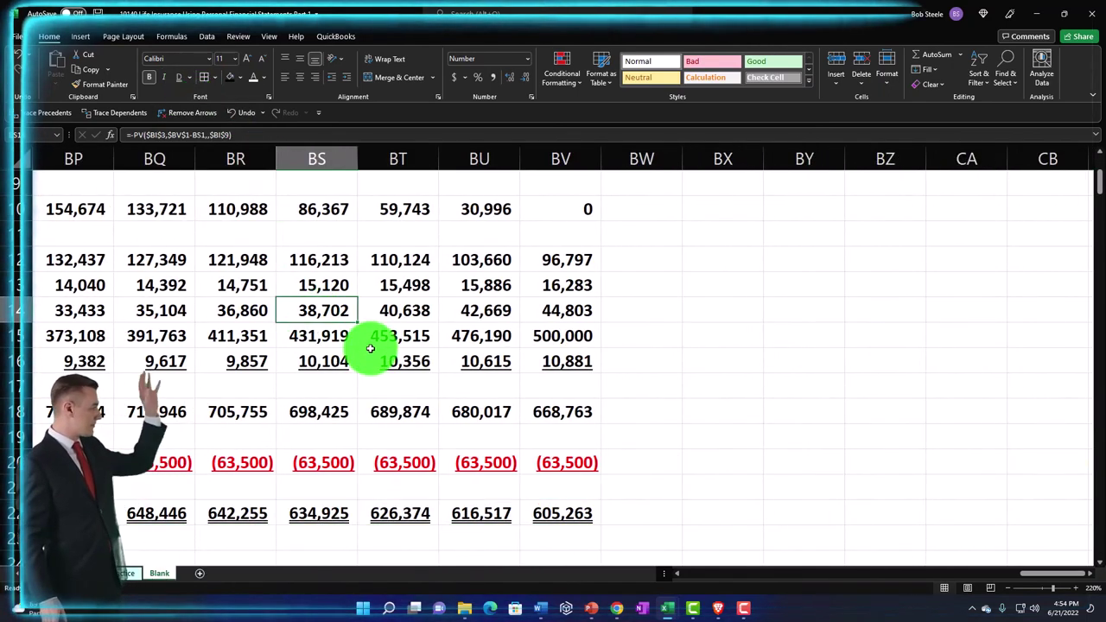
# Step: Review the completed second decreasing calculation and compare the life insurance needed for each year from 0 to 10
pyautogui.scroll(-3, 370, 345)
pyautogui.hscroll(-2, 365, 345)
pyautogui.scroll(2, 419, 367)
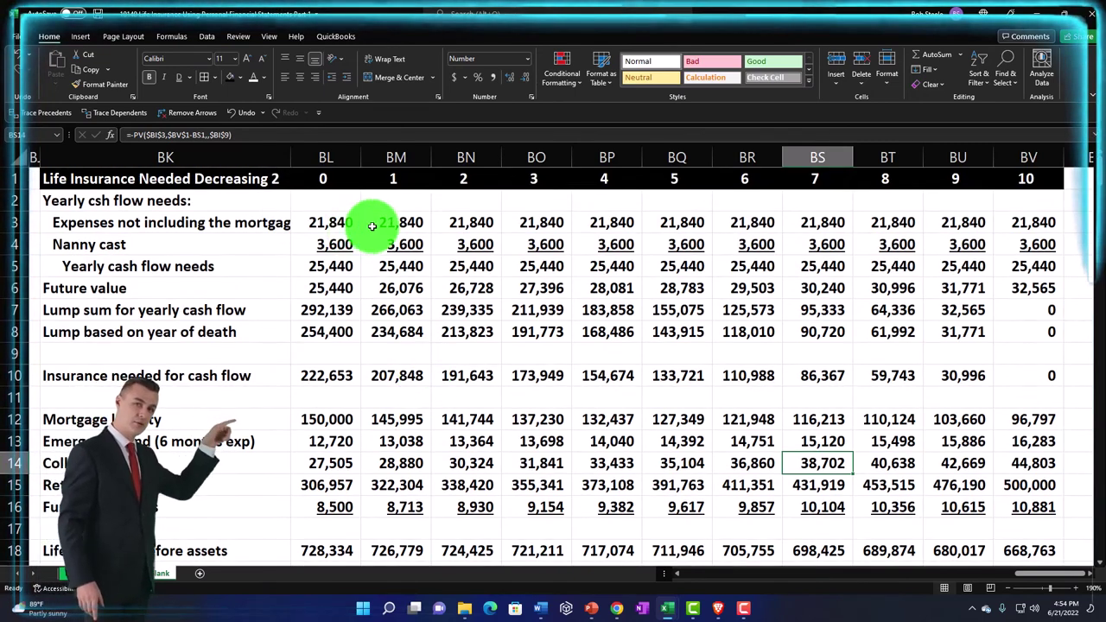
pyautogui.scroll(-1, 372, 226)
pyautogui.scroll(-1, 372, 226)
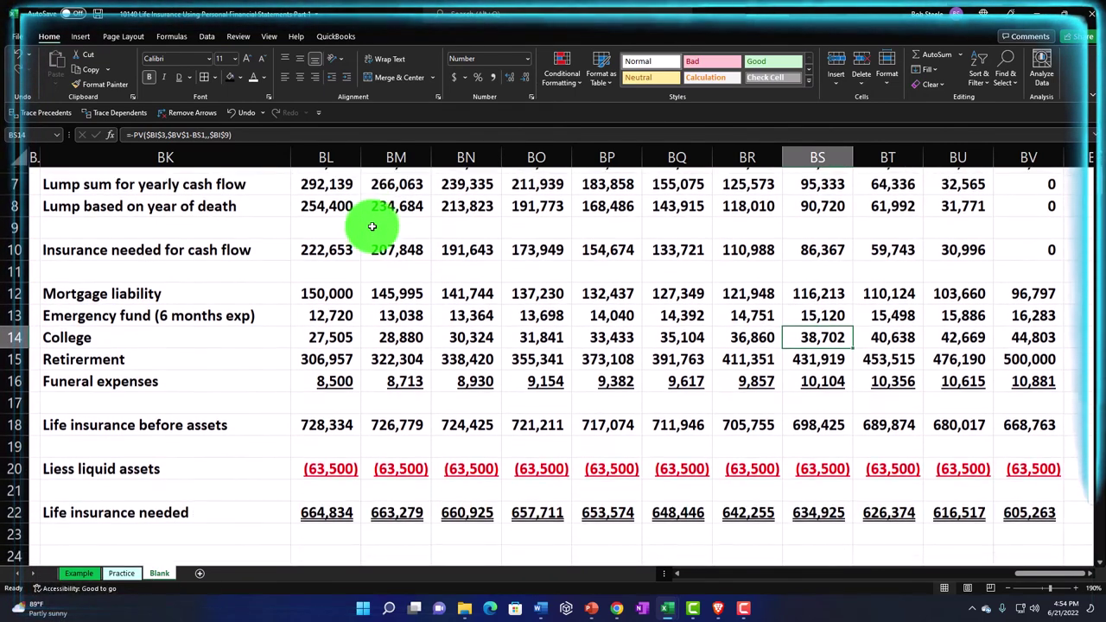
pyautogui.click(326, 505)
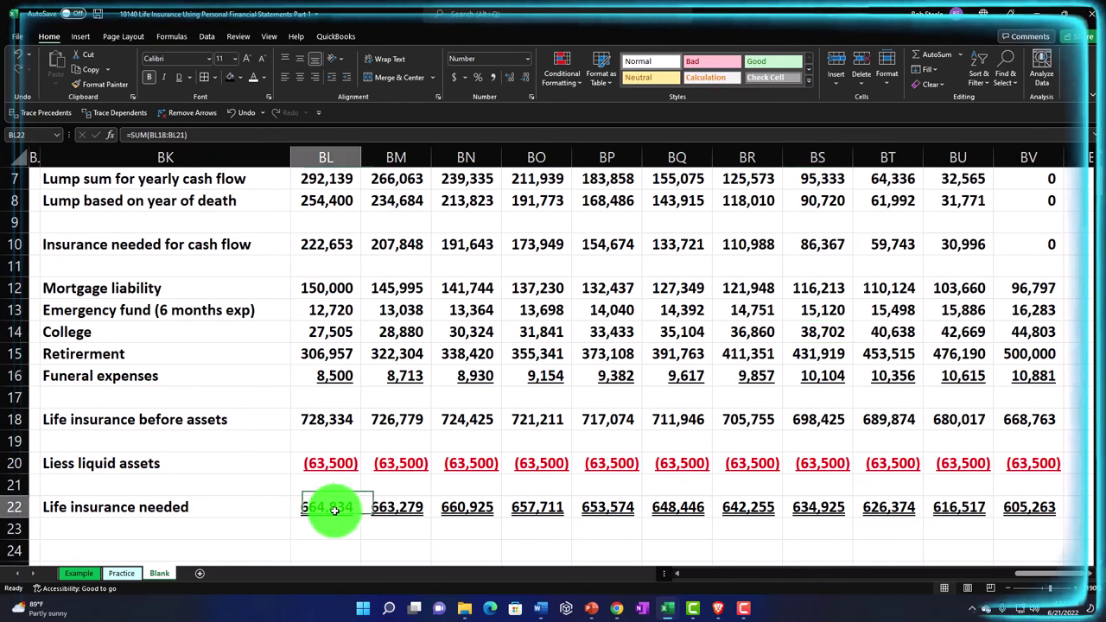
pyautogui.press('Right')
pyautogui.press('Right')
pyautogui.press('Right')
pyautogui.press('Right')
pyautogui.press('Right')
pyautogui.press('Right')
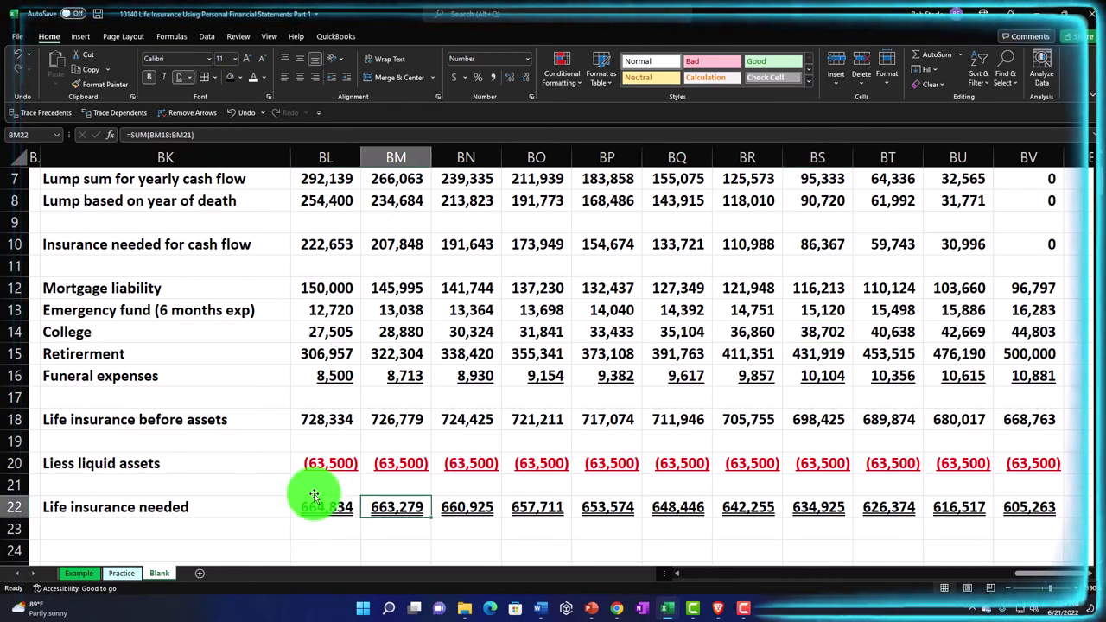
pyautogui.press('Right')
pyautogui.press('Right')
pyautogui.press('Right')
pyautogui.press('Right')
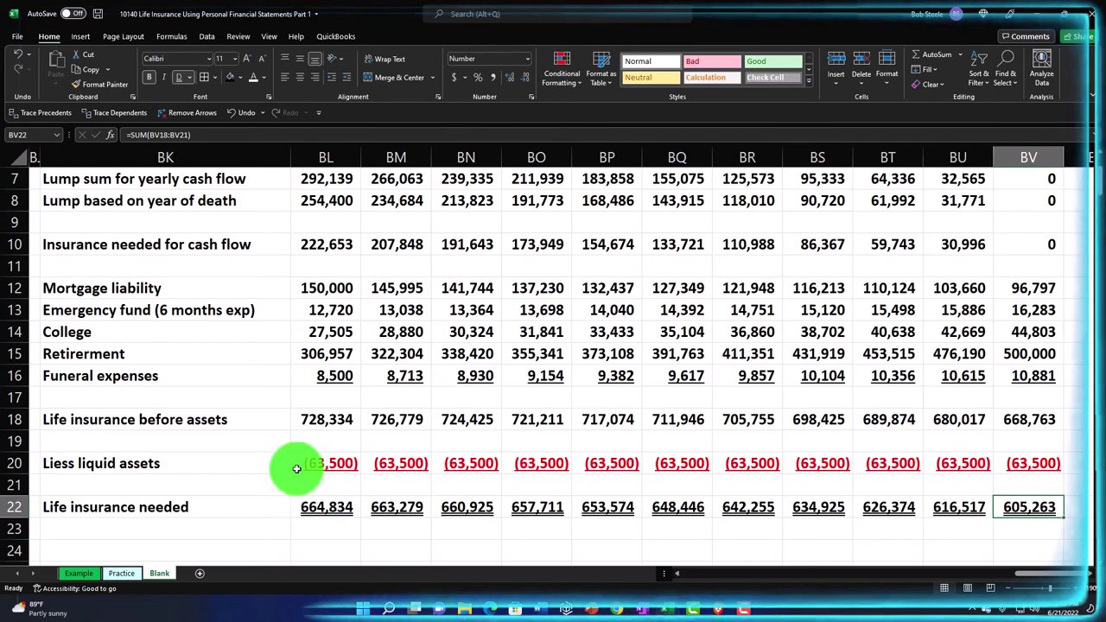
# Step: Format the calculation block BK2:BV22 with borders on all cells and a light blue fill
pyautogui.scroll(2, 145, 365)
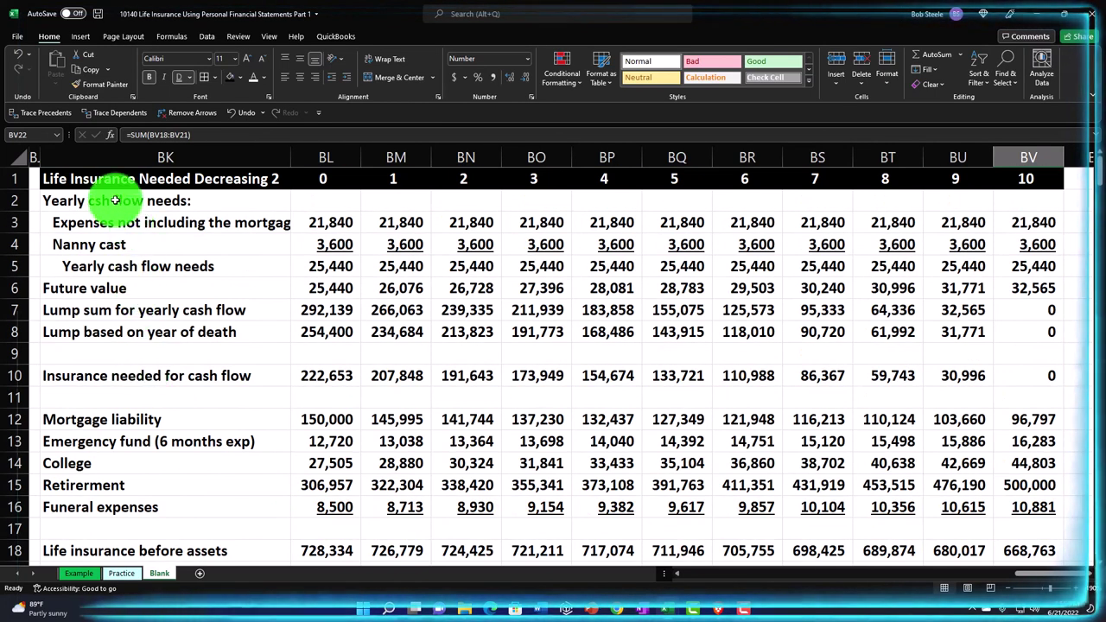
pyautogui.moveTo(114, 200); pyautogui.dragTo(987, 525)
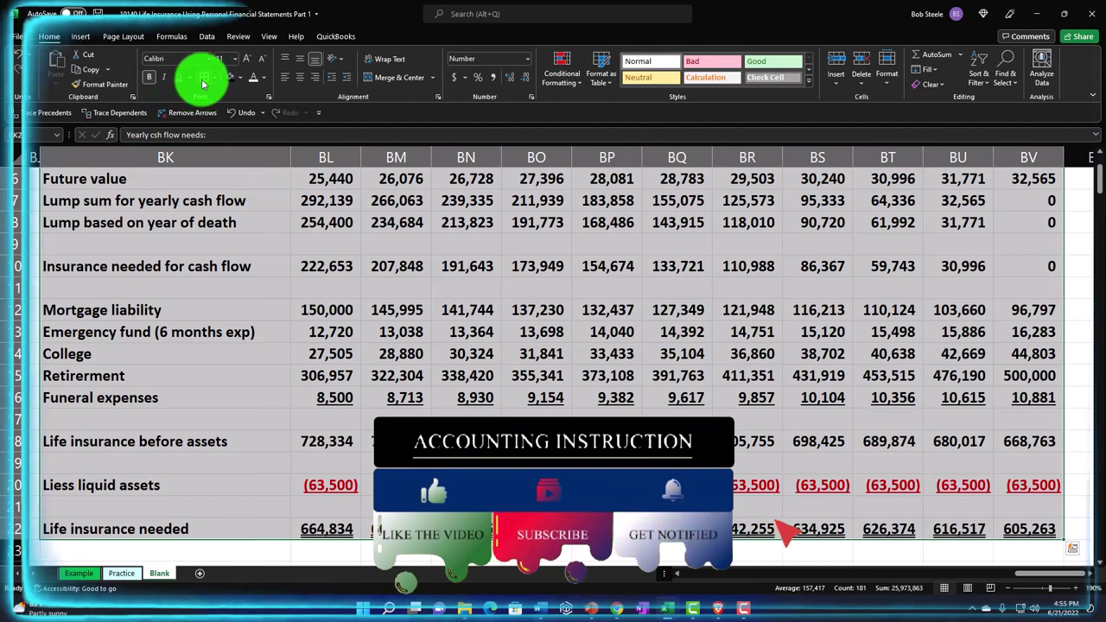
pyautogui.scroll(1, 203, 84)
pyautogui.scroll(1, 203, 84)
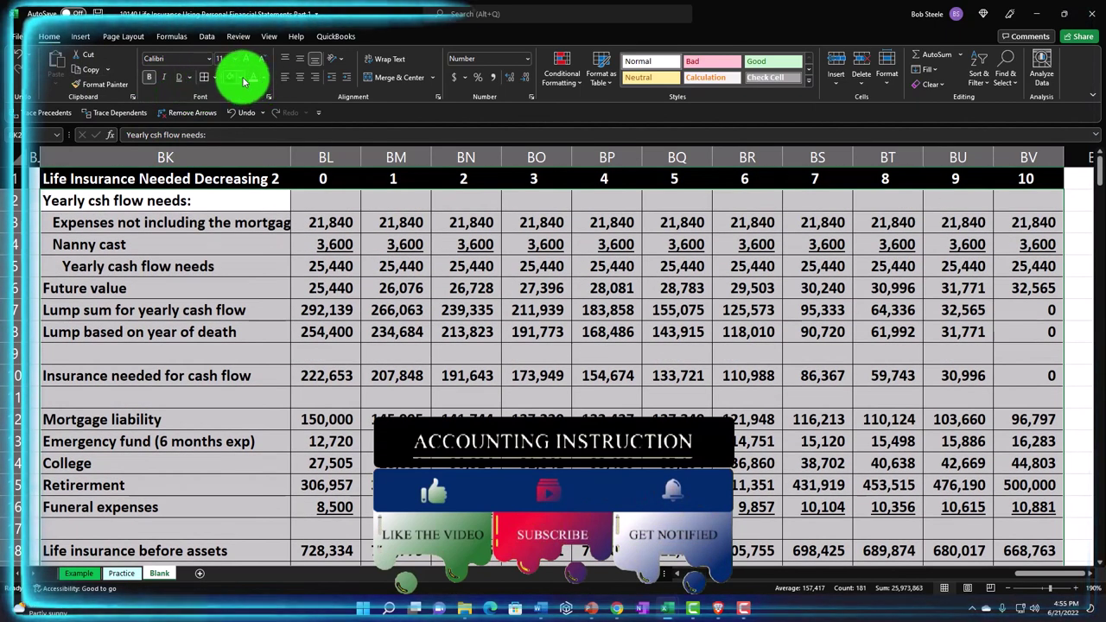
pyautogui.click(241, 78)
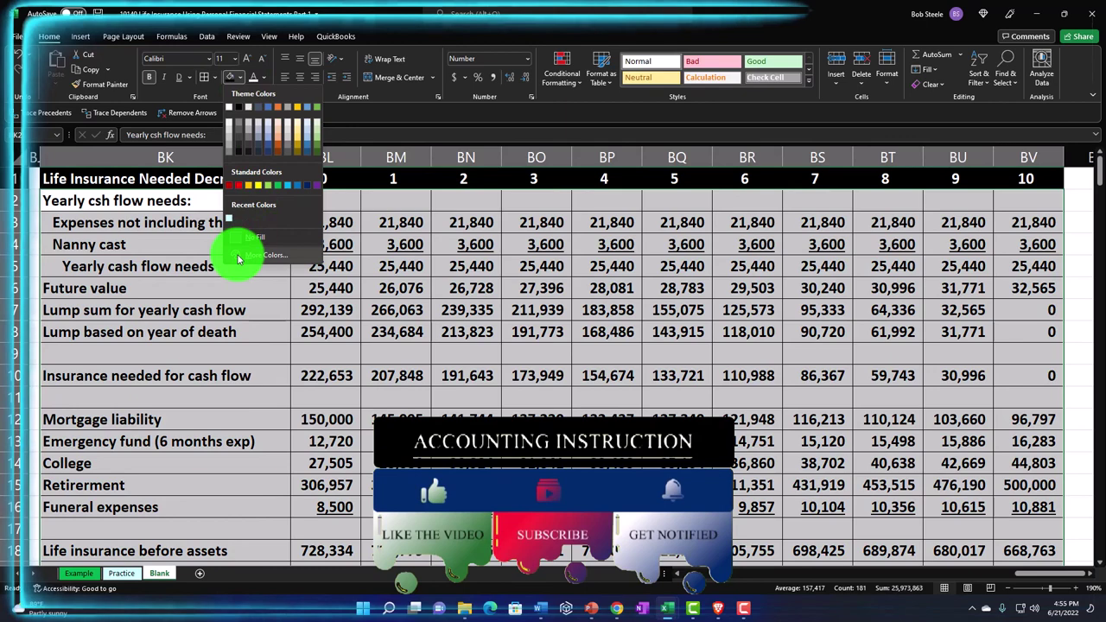
pyautogui.click(238, 256)
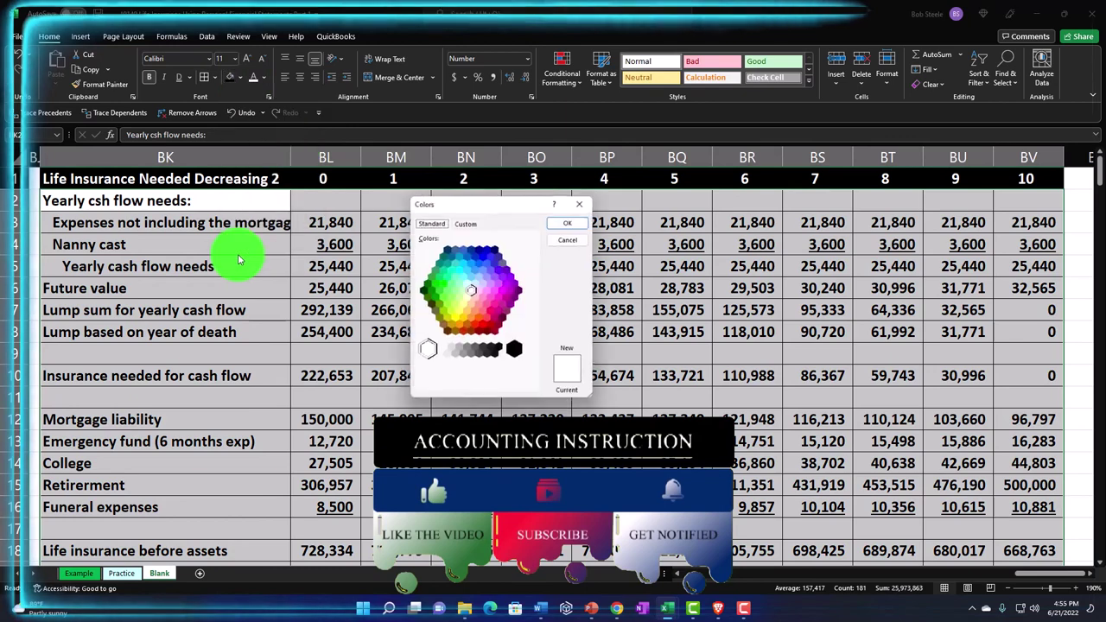
pyautogui.click(563, 221)
pyautogui.click(429, 257)
# Step: Add borders and the light blue fill to the rates in BH2:BI4, college inputs in BH7:BI9, and retirement cost in BH11:BI11
pyautogui.press('Left')
pyautogui.press('Left')
pyautogui.press('Left')
pyautogui.press('Left')
pyautogui.press('Left')
pyautogui.press('Left')
pyautogui.press('Left')
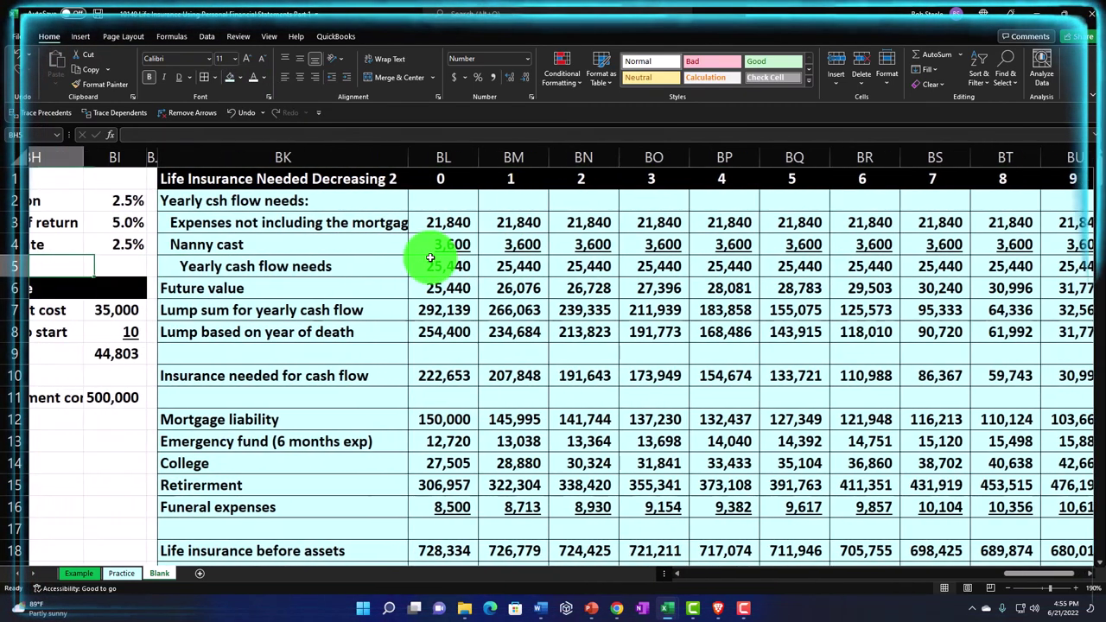
pyautogui.moveTo(158, 200); pyautogui.dragTo(230, 242)
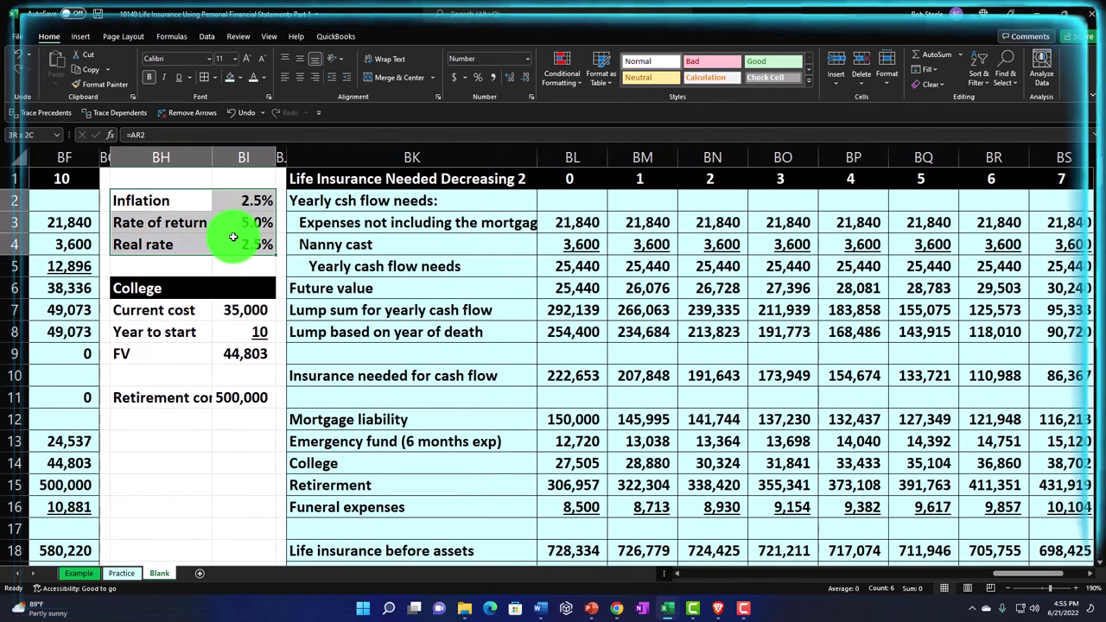
pyautogui.click(229, 77)
pyautogui.moveTo(157, 310); pyautogui.dragTo(242, 353)
pyautogui.click(229, 78)
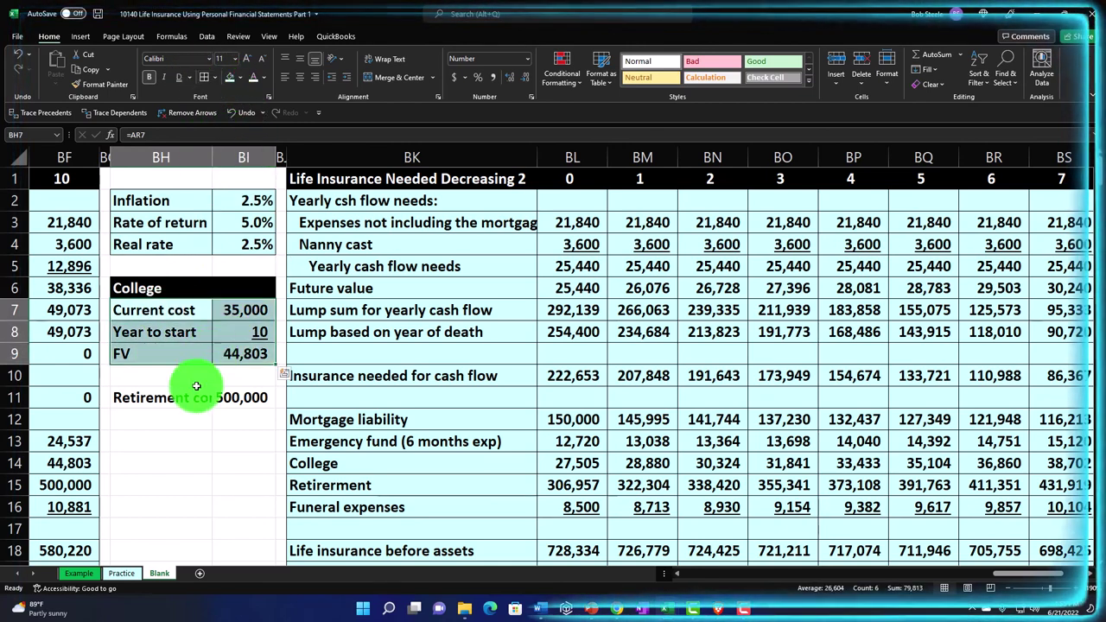
pyautogui.moveTo(195, 397); pyautogui.dragTo(221, 397)
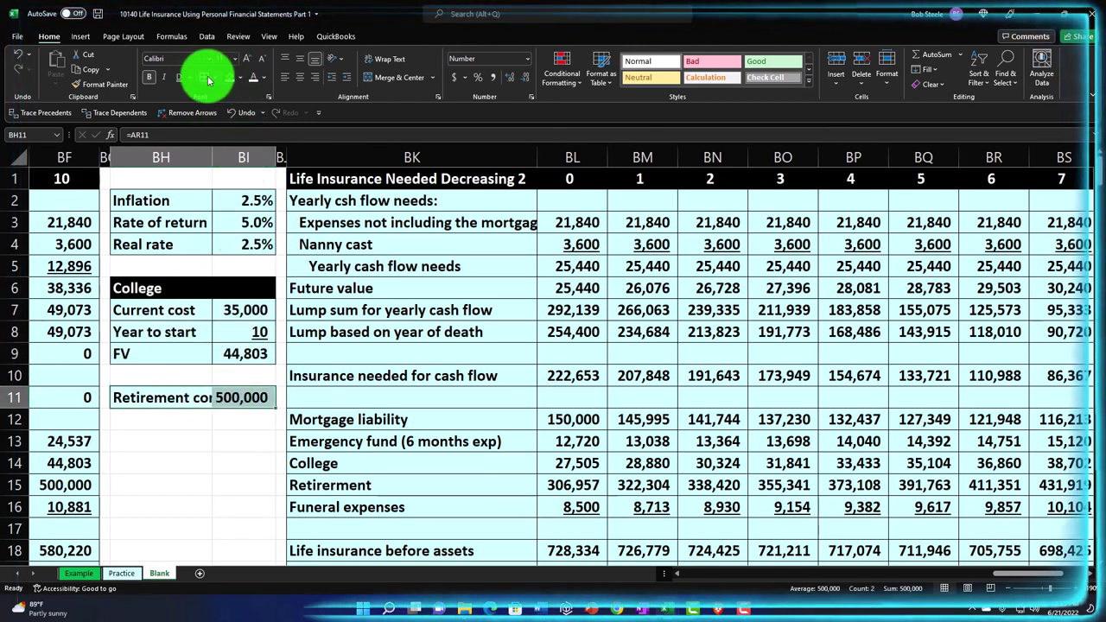
# Step: Run a spelling check with the retirement cost cells BH11:BI11 selected, and select BK9 once it is closed
pyautogui.click(234, 36)
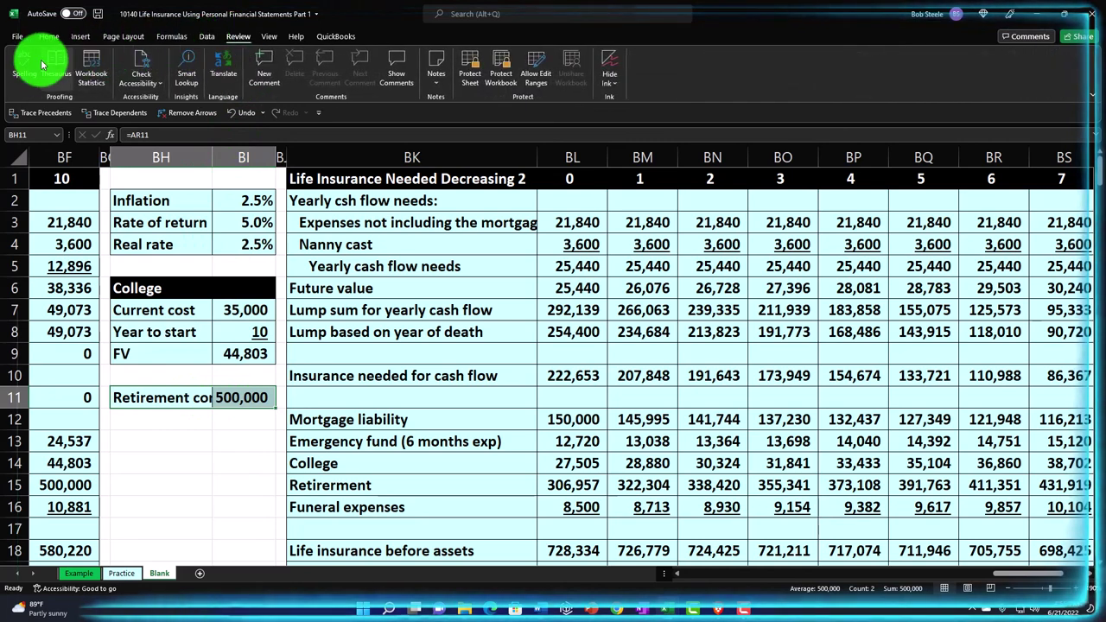
pyautogui.click(25, 62)
pyautogui.click(550, 335)
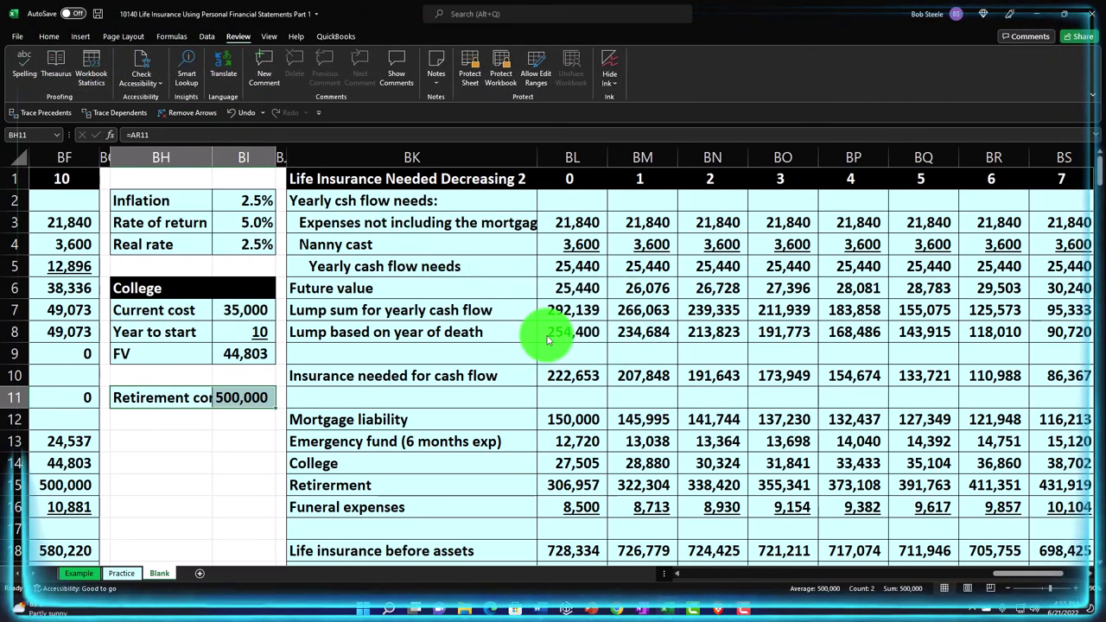
pyautogui.click(522, 353)
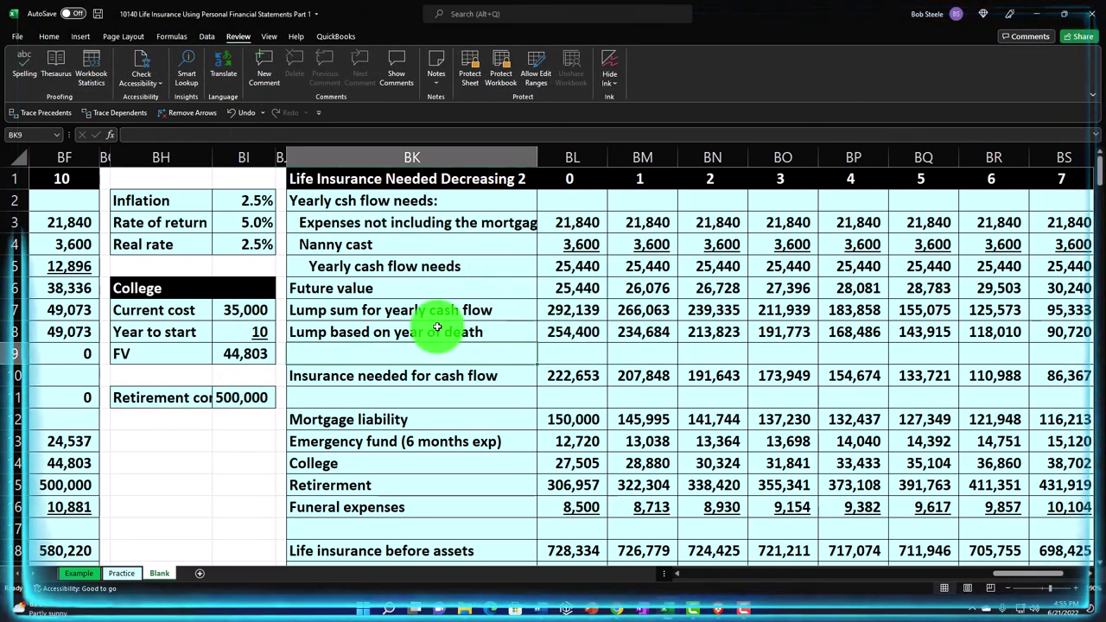